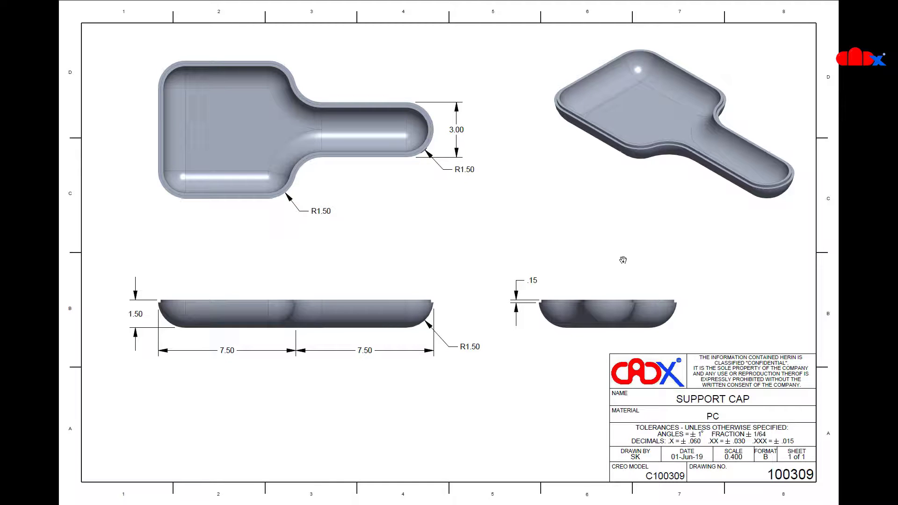
- Switch to AutoCAD and look over the full sheet border of b_11x17cadx.dwg
key(alt+Tab)
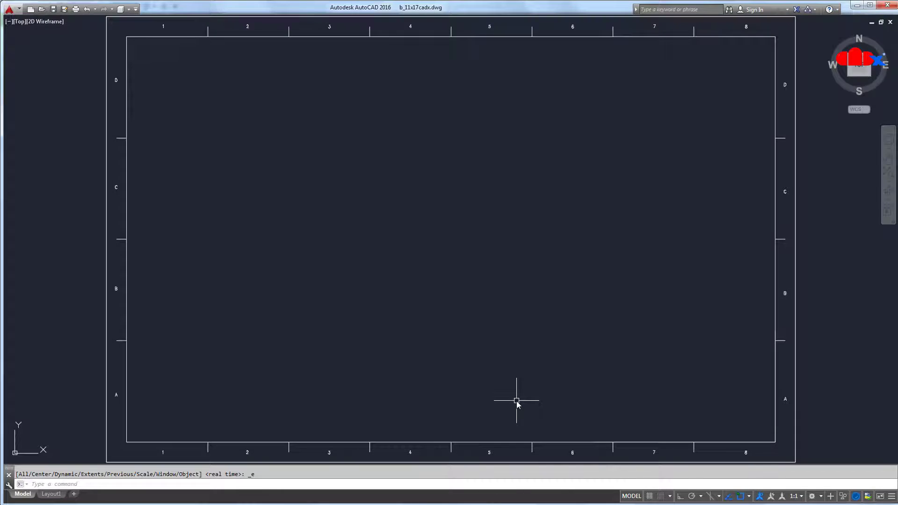
scroll(509, 348, down, 2)
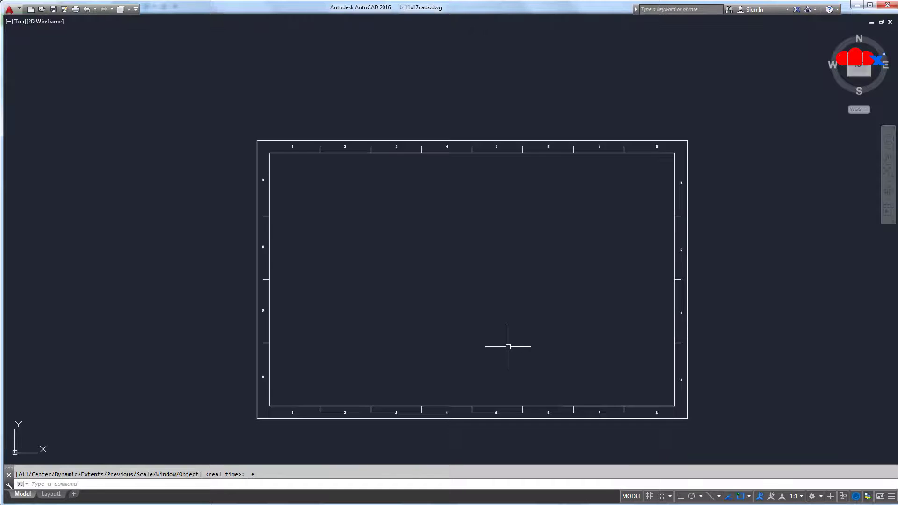
scroll(305, 197, up, 2)
middle_drag(543, 217, 342, 207)
middle_drag(574, 245, 581, 178)
middle_drag(605, 366, 682, 295)
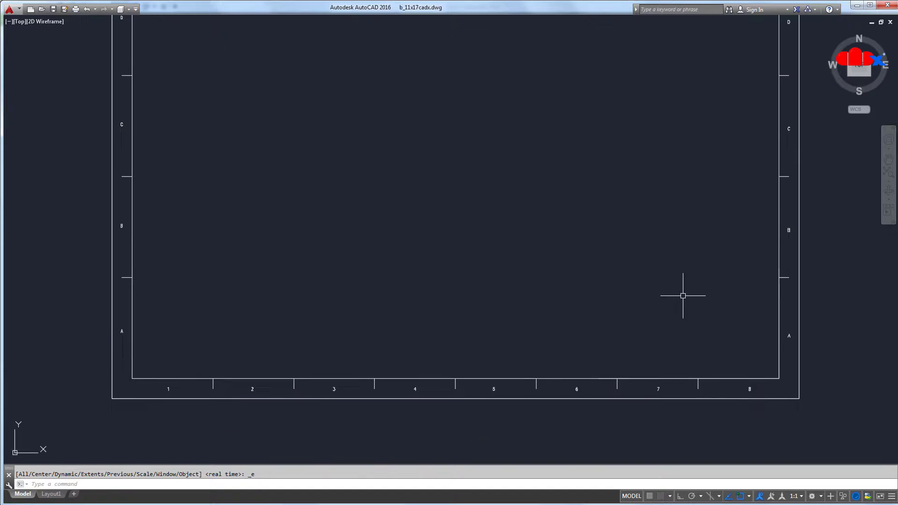
middle_drag(226, 323, 233, 383)
middle_drag(696, 385, 634, 374)
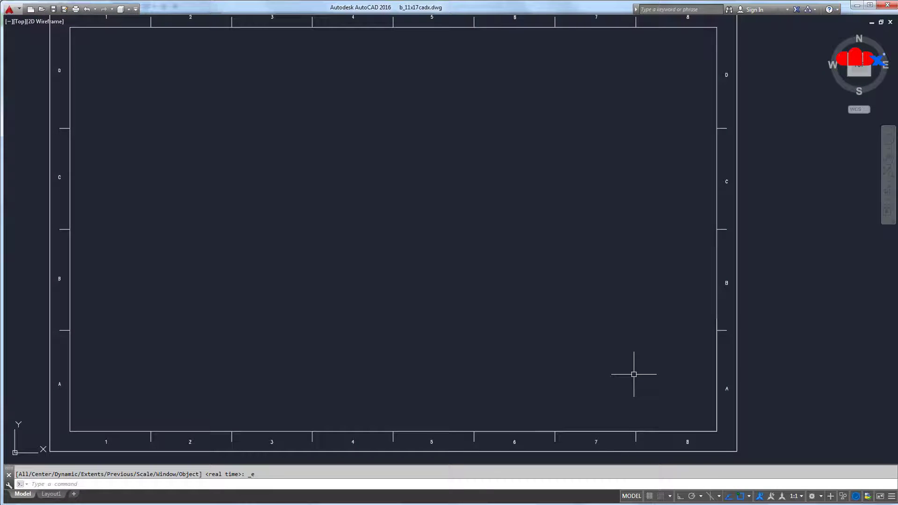
- Inspect the zone letter B, a zone tick mark and the inner border line as separate entities along the sheet's right edge
scroll(727, 347, up, 5)
middle_drag(720, 311, 719, 357)
middle_drag(730, 265, 731, 346)
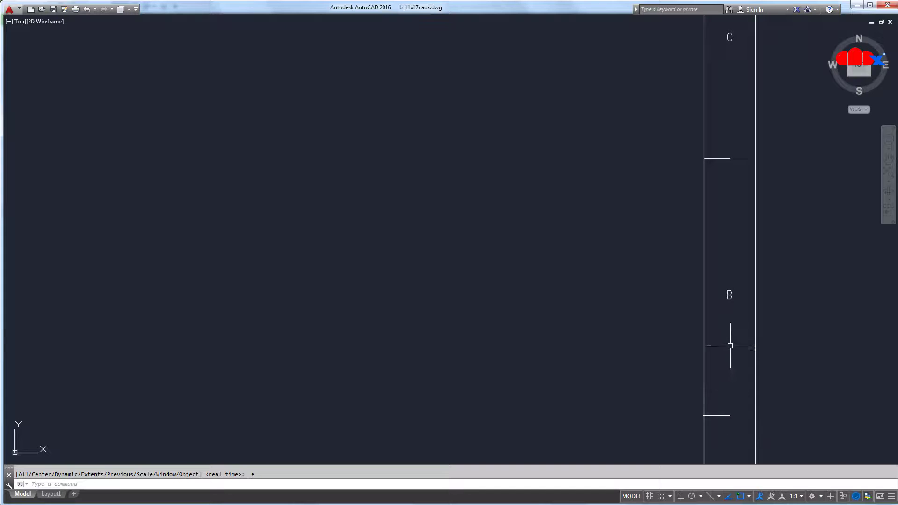
scroll(730, 346, up, 4)
click(742, 281)
click(706, 206)
scroll(712, 281, down, 6)
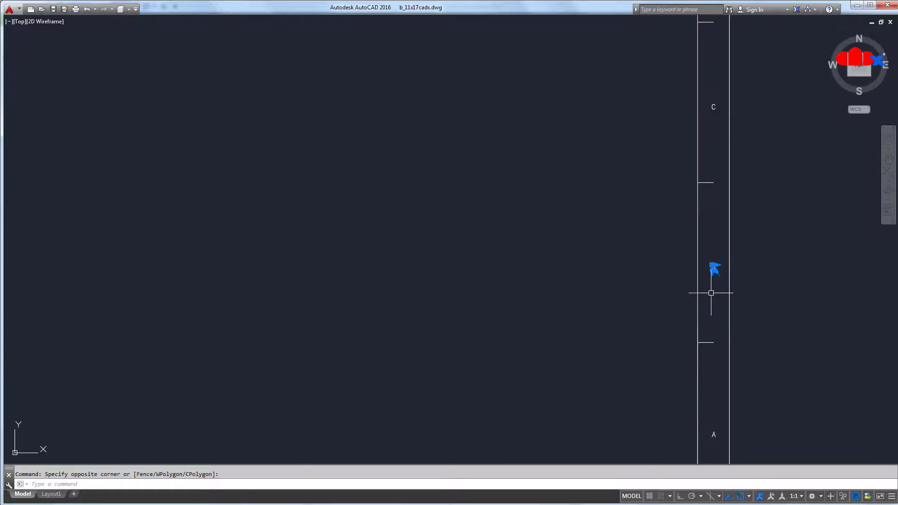
key(Escape)
scroll(716, 344, up, 10)
click(682, 374)
click(532, 311)
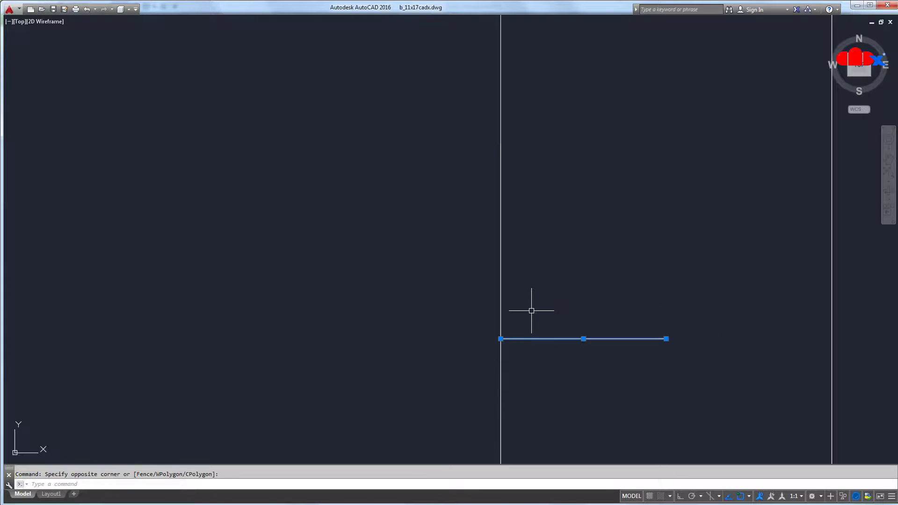
click(531, 310)
click(491, 299)
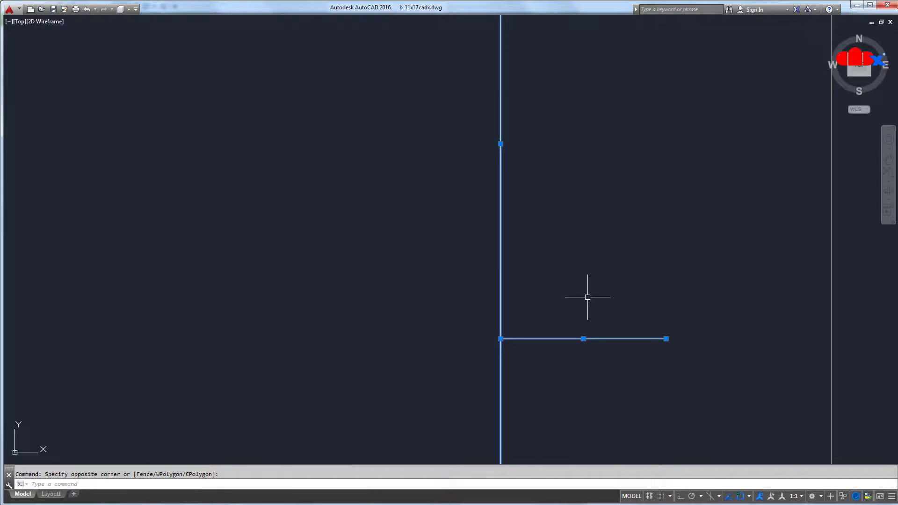
key(Escape)
middle_click(589, 297)
middle_click(589, 297)
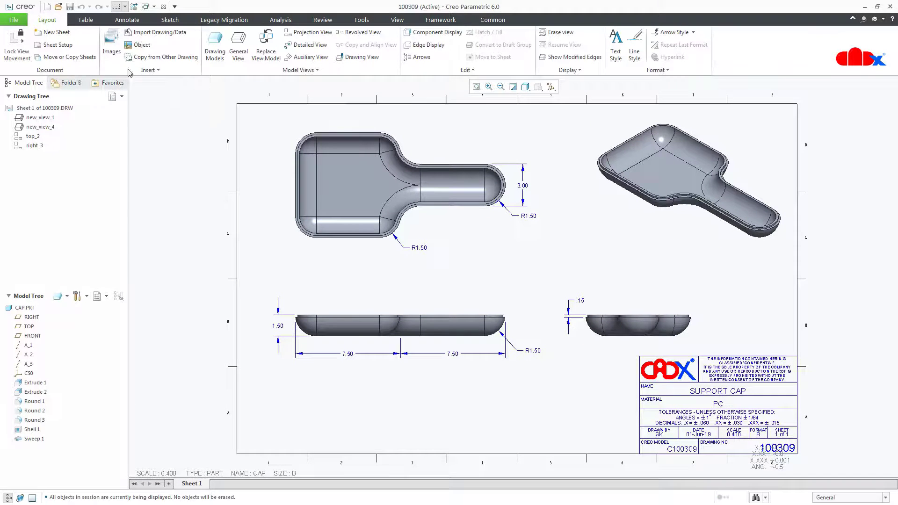
- In Creo Parametric, create a new format named B_DWG with an empty template, landscape orientation and standard size B
click(47, 7)
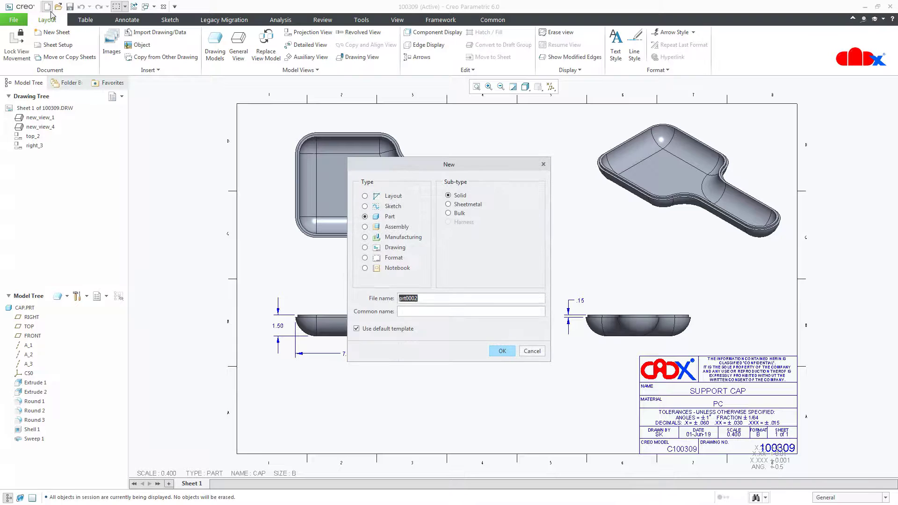
click(365, 258)
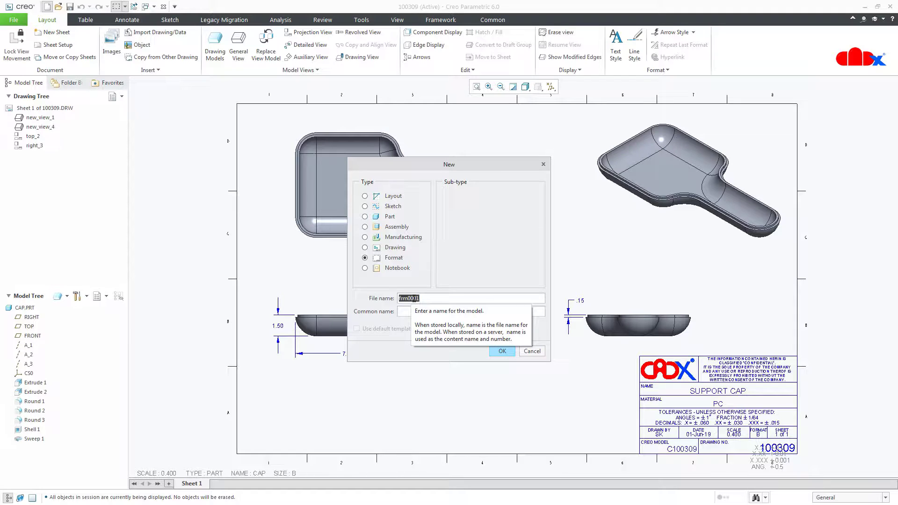
text(B_DWG)
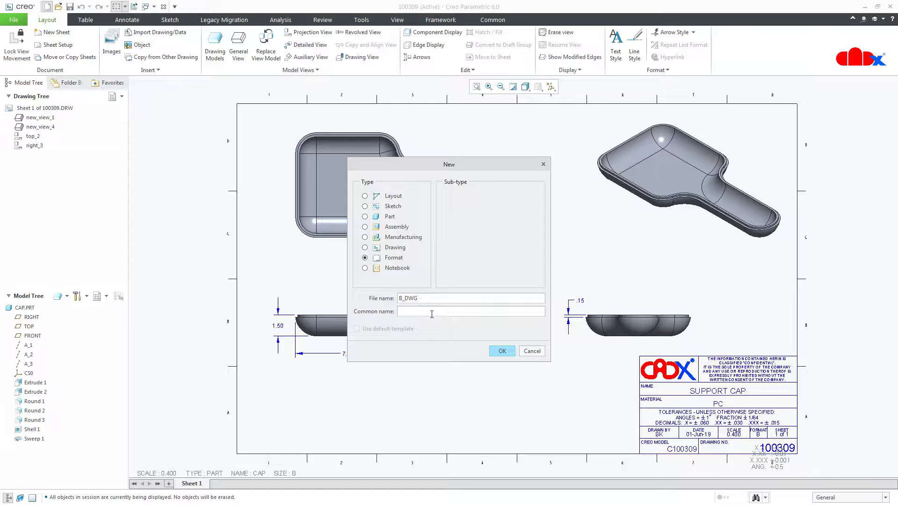
click(495, 351)
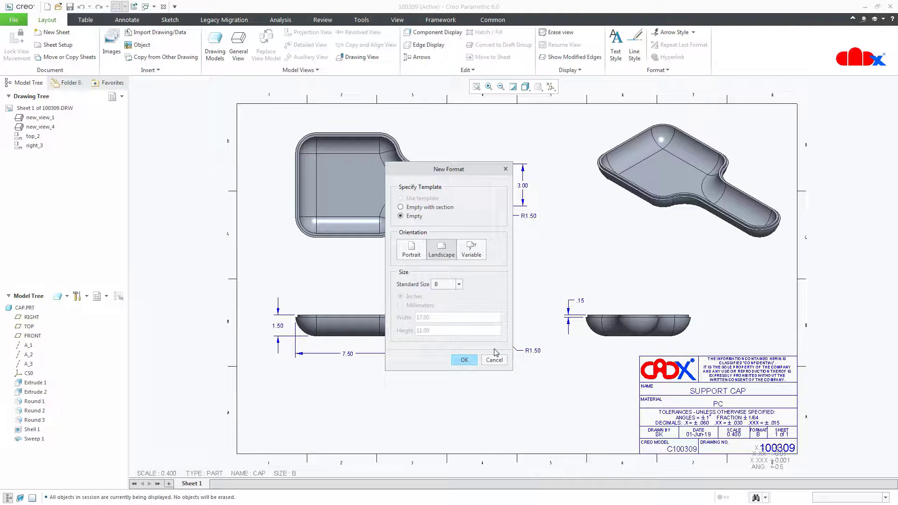
click(449, 285)
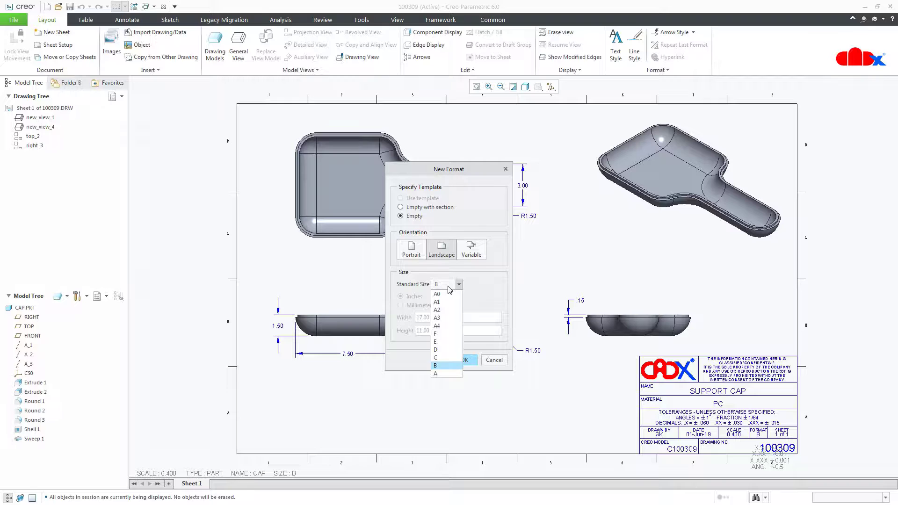
click(449, 286)
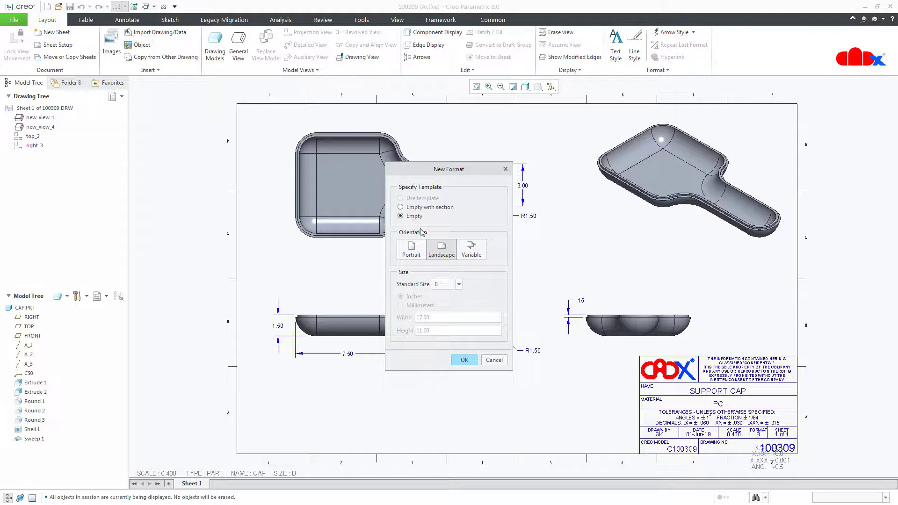
click(464, 361)
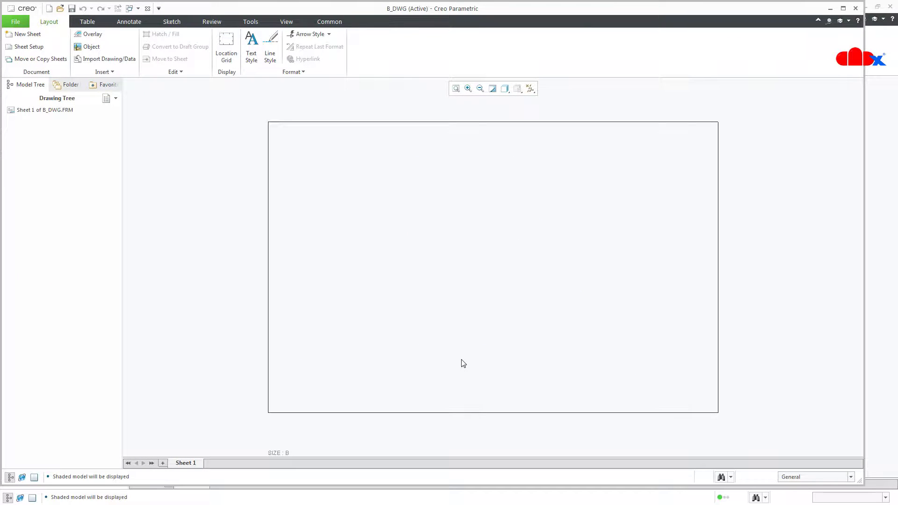
- Delete all four outline lines of the empty B_DWG format sheet
click(180, 22)
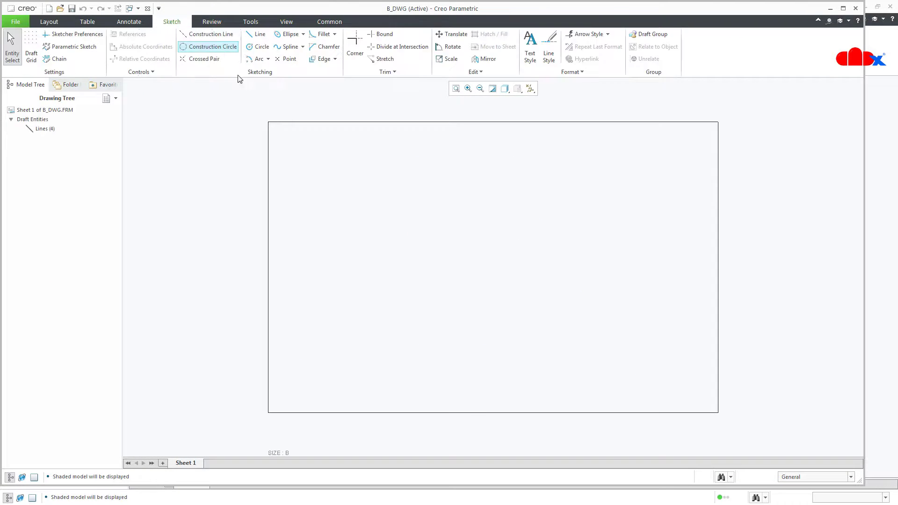
click(290, 122)
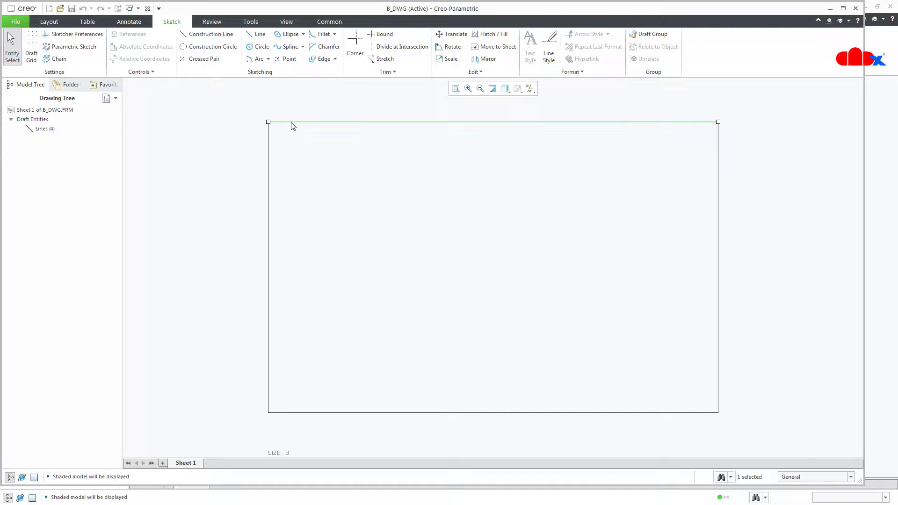
ctrl+click(269, 144)
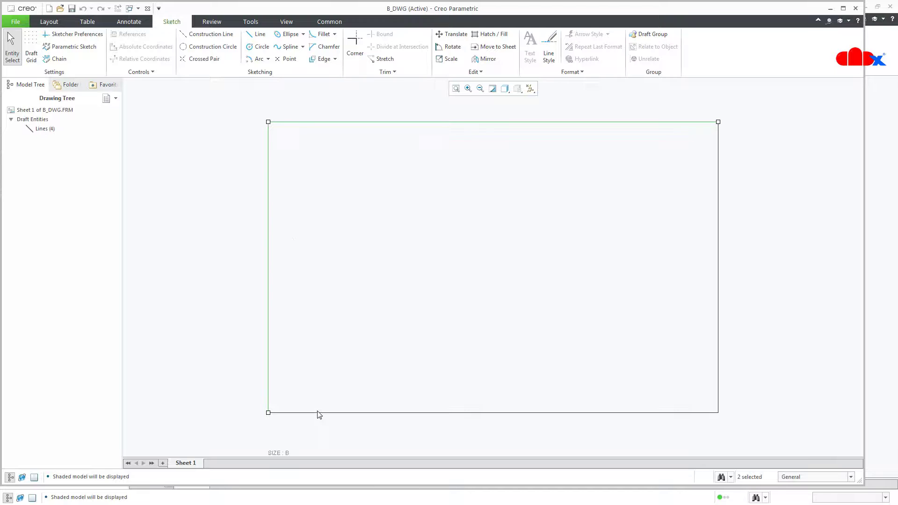
ctrl+click(345, 413)
ctrl+click(718, 380)
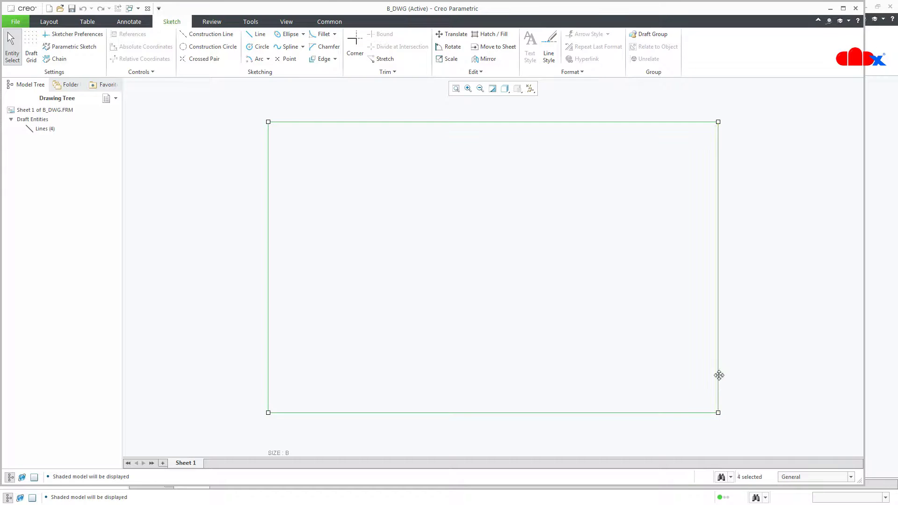
key(Delete)
- Import the model space of b_11x17cadx.dwg into the format, keeping the default import options
click(49, 22)
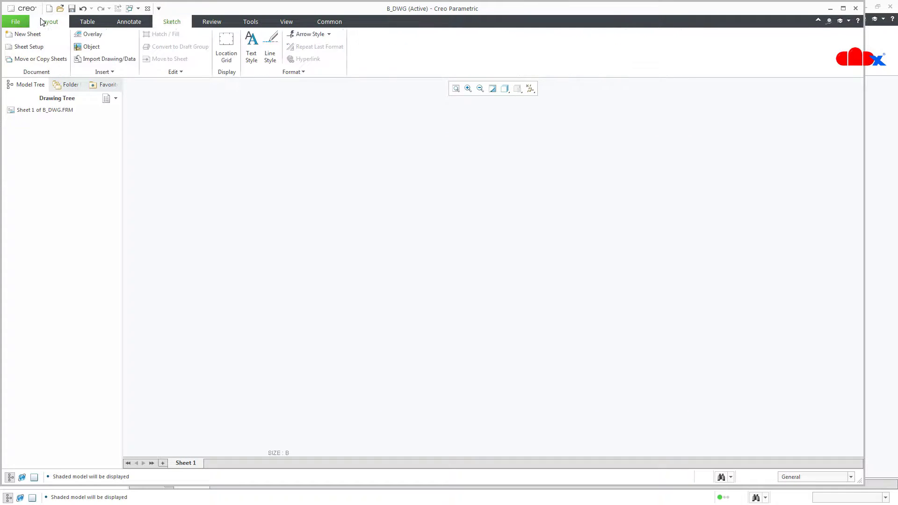
click(97, 59)
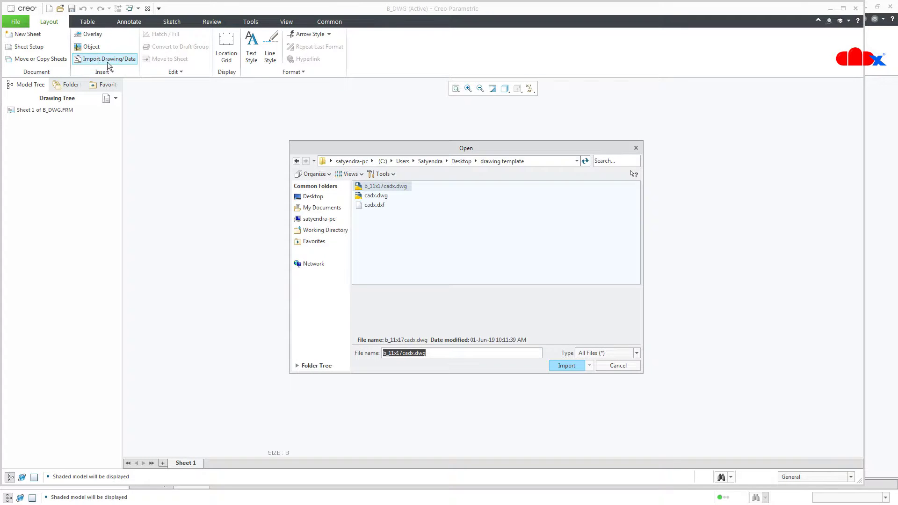
click(374, 187)
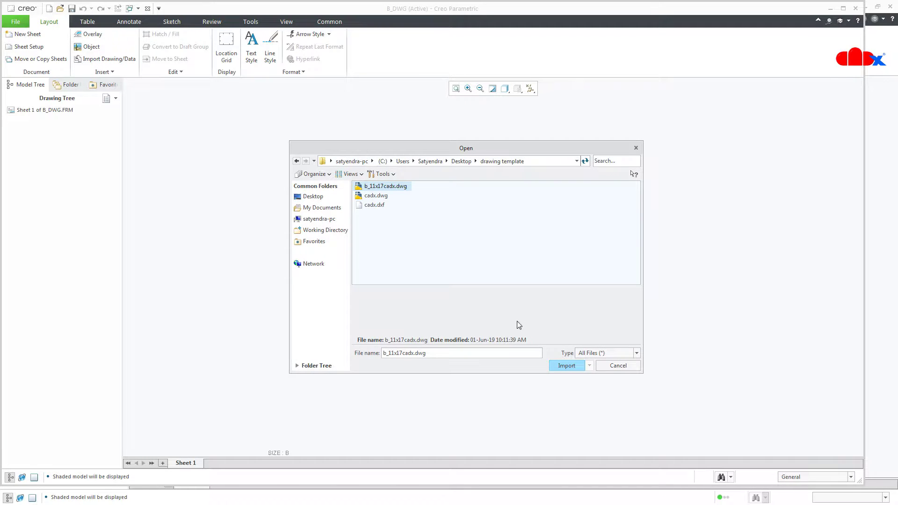
click(564, 367)
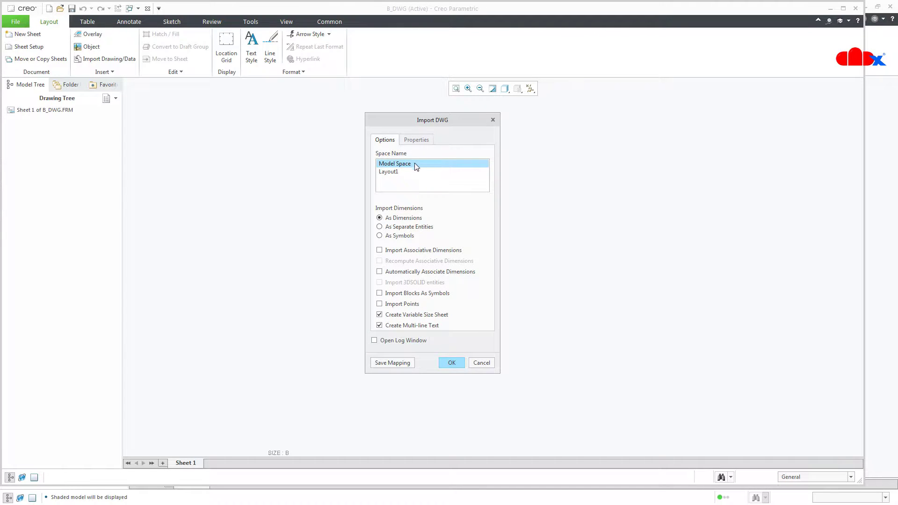
click(452, 363)
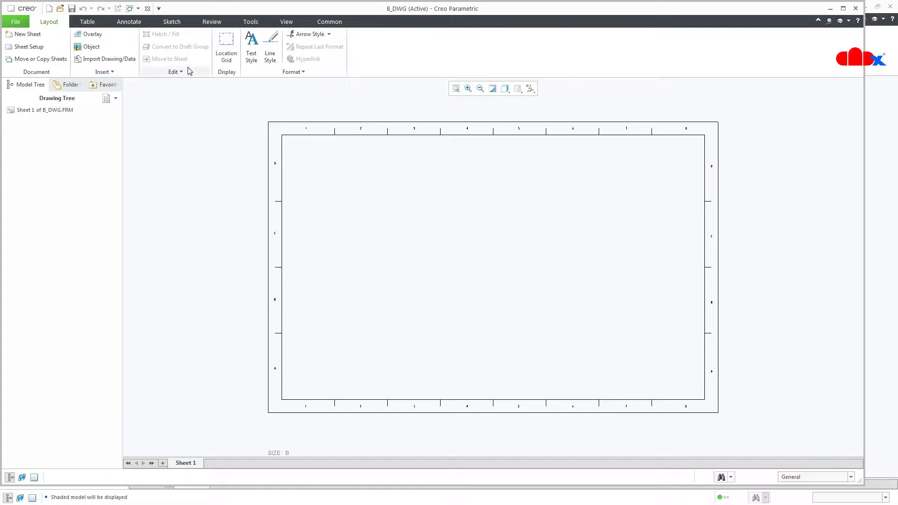
- Examine the imported border as draft entities, checking the inner frame's upper line
click(174, 24)
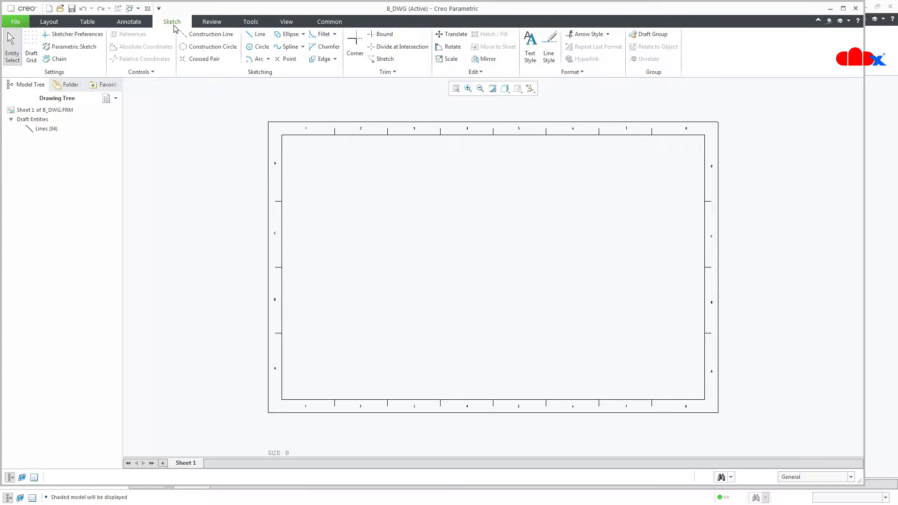
click(305, 136)
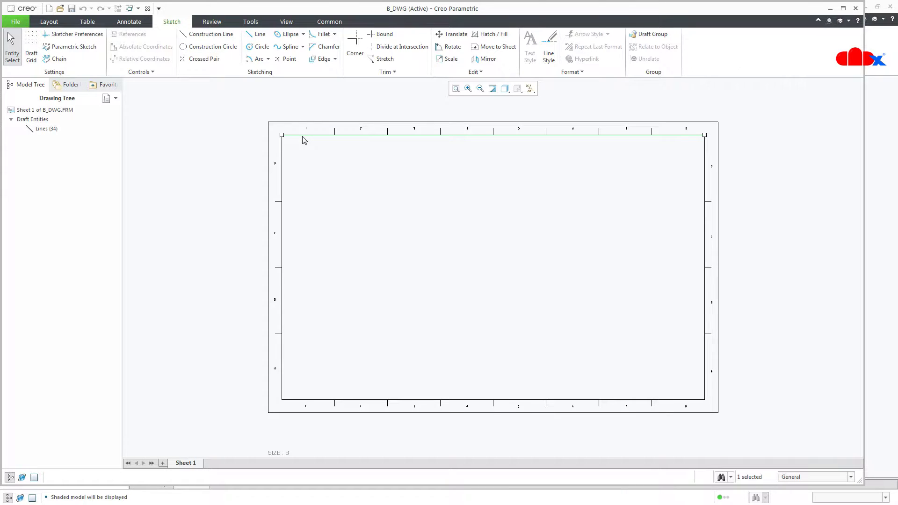
click(483, 342)
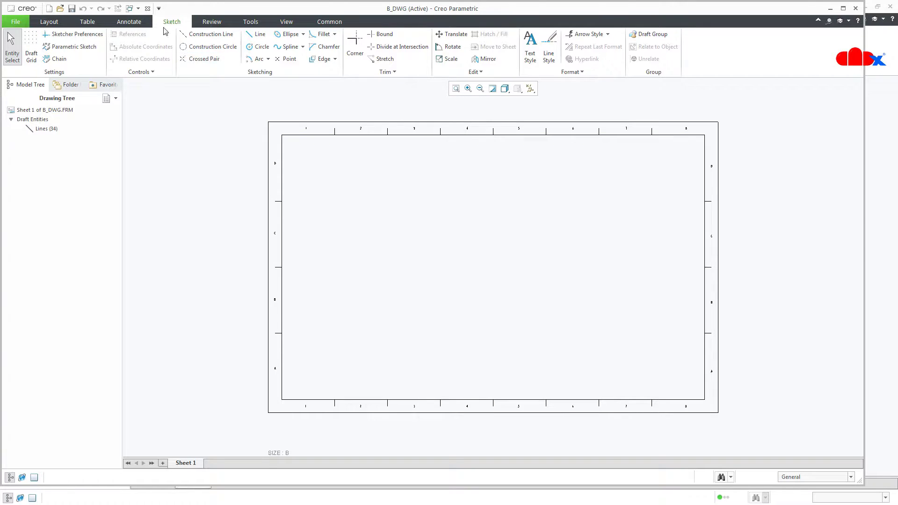
- Close the B_DWG format and erase it from the session
click(149, 9)
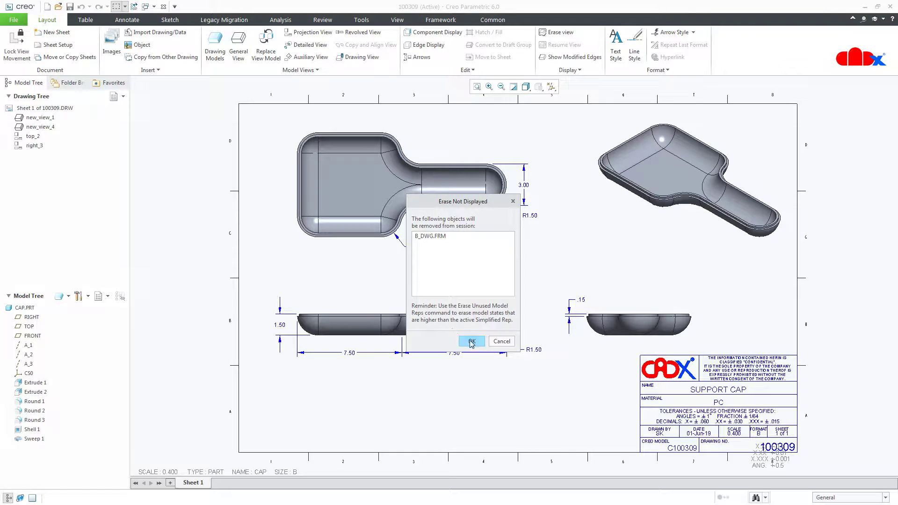
click(471, 336)
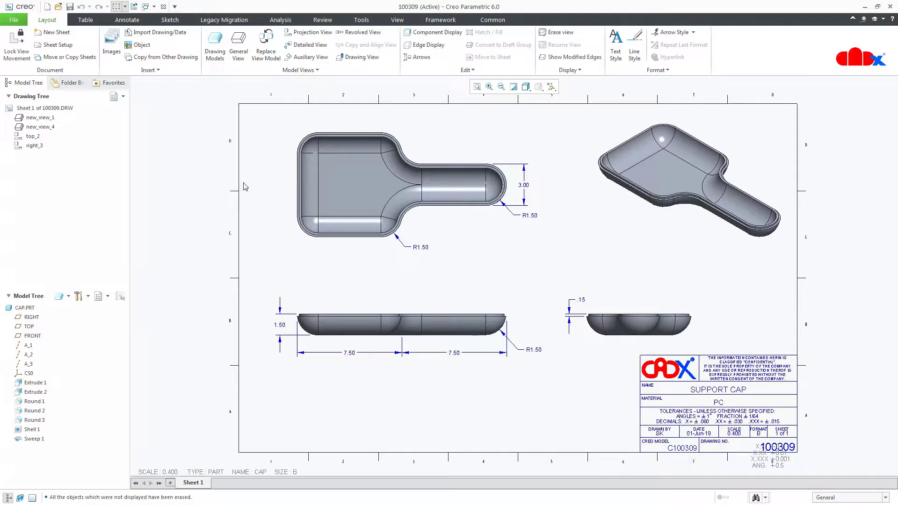
- Create a new format named B_CREO with an empty template, landscape orientation and standard size B
click(47, 8)
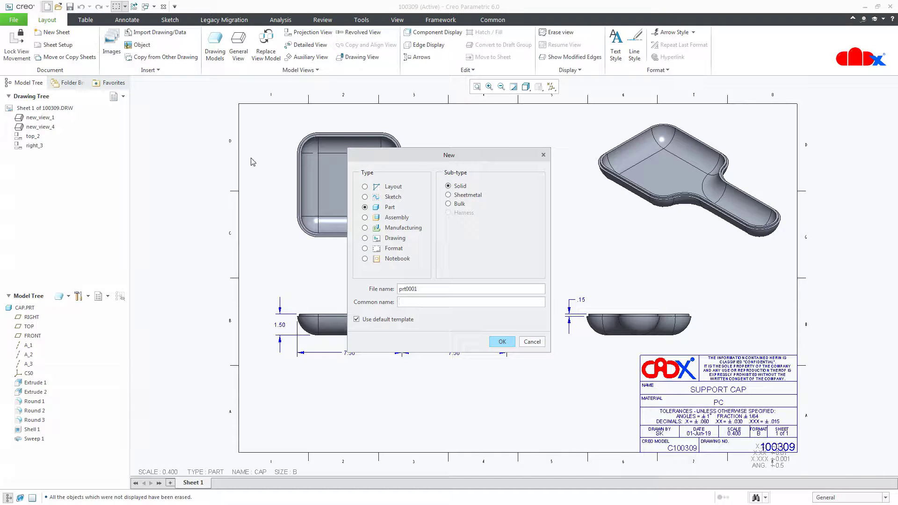
click(366, 249)
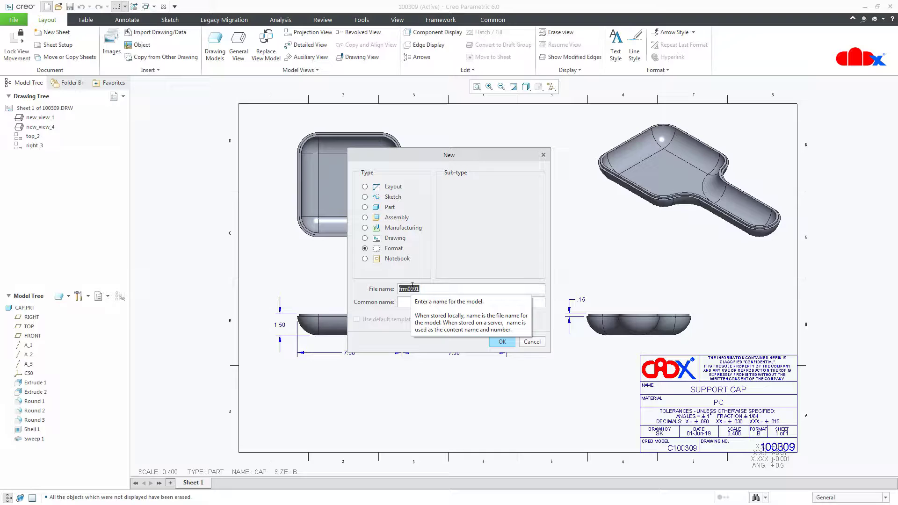
text(B_C)
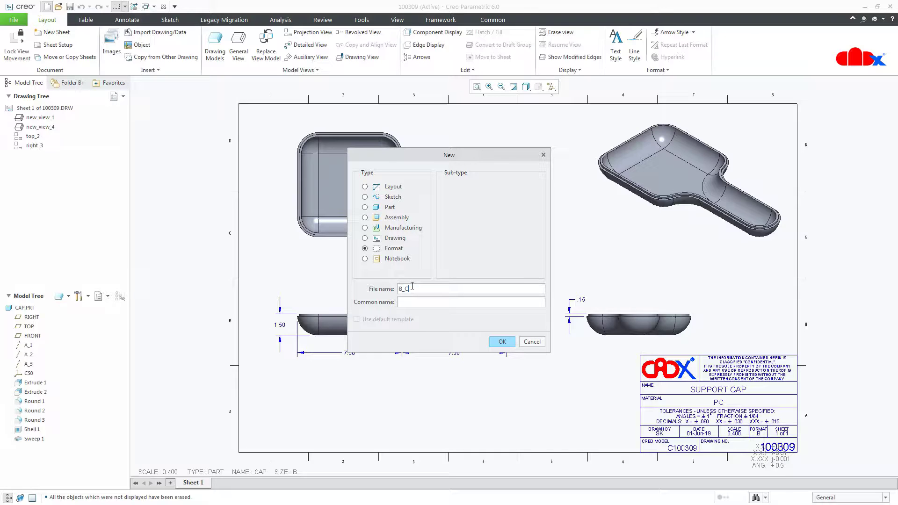
text(REO)
click(498, 342)
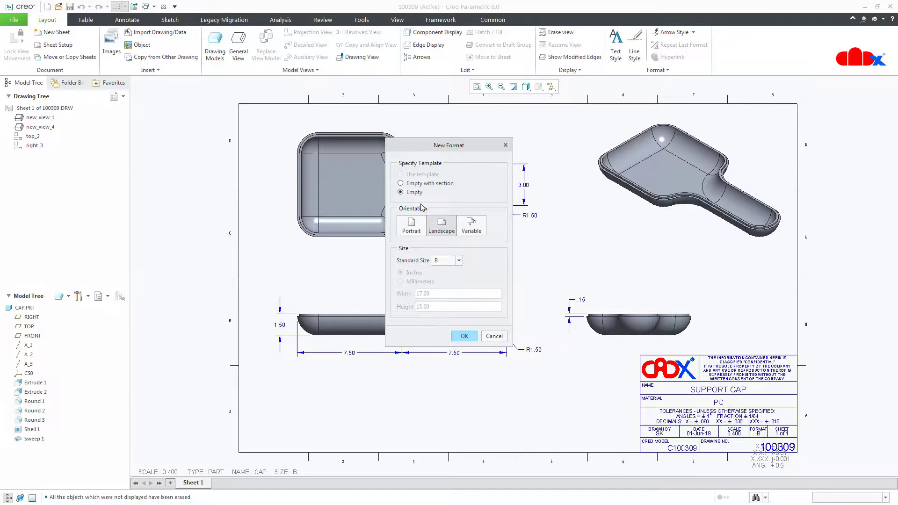
click(465, 337)
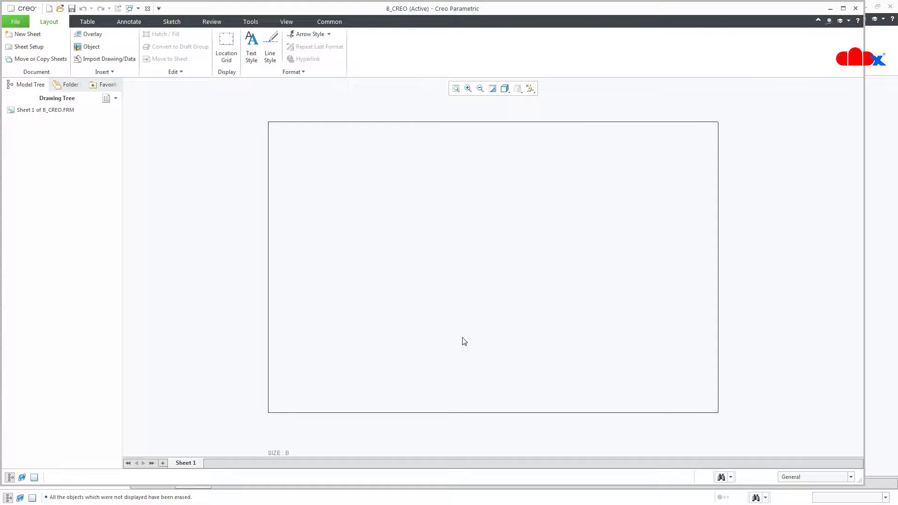
- Maximize the format window and check the sheet border's lines by selecting several of them, then clear the selection
click(847, 10)
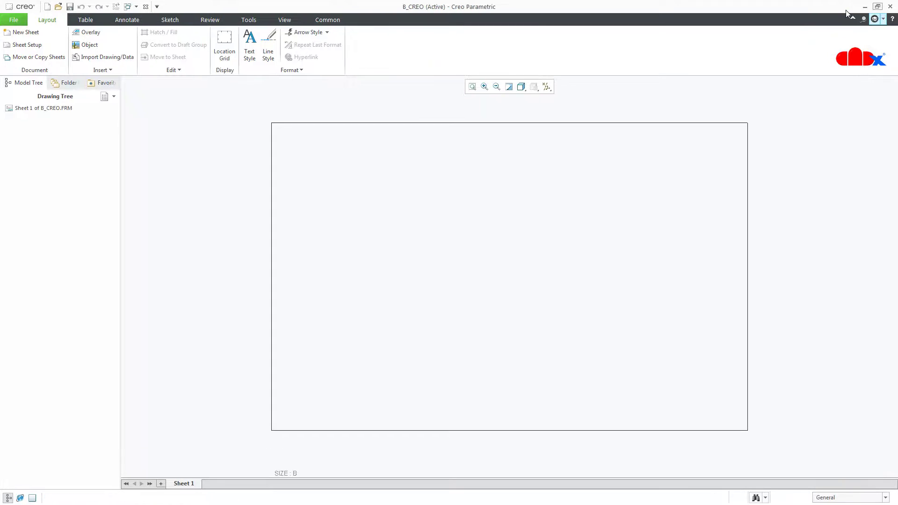
click(169, 20)
click(292, 123)
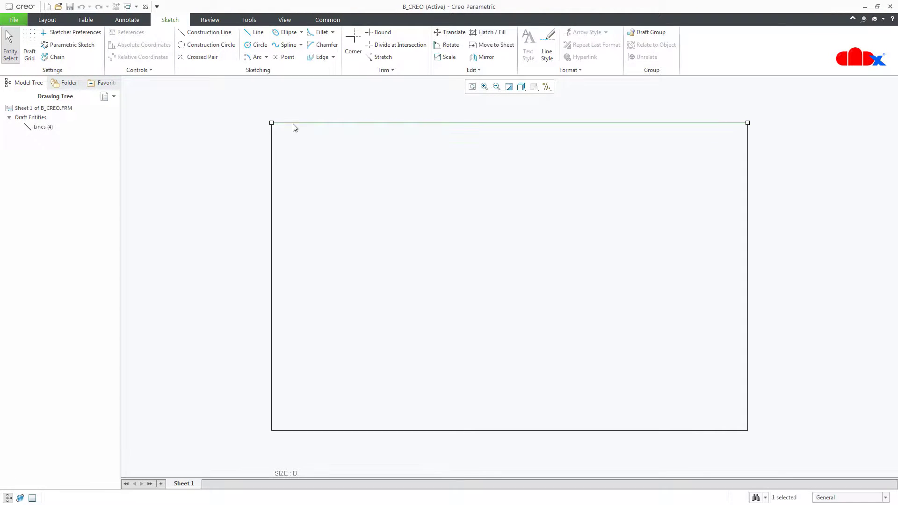
ctrl+click(273, 152)
ctrl+click(323, 432)
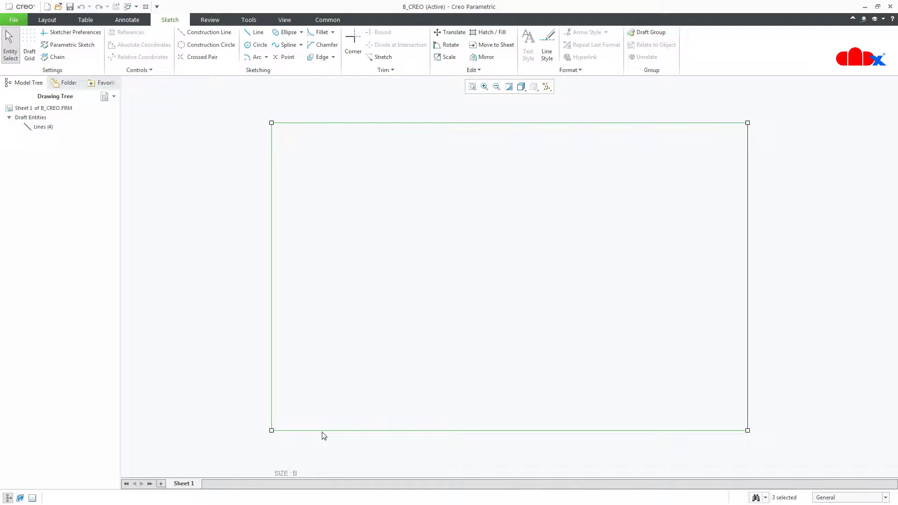
click(324, 436)
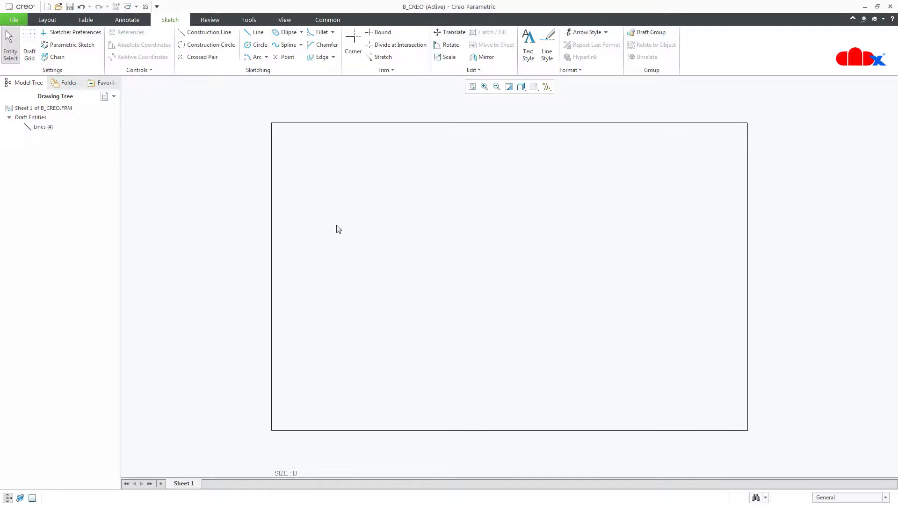
- Offset the four sheet border lines inward as an entity chain, using an offset value of -.5
click(322, 57)
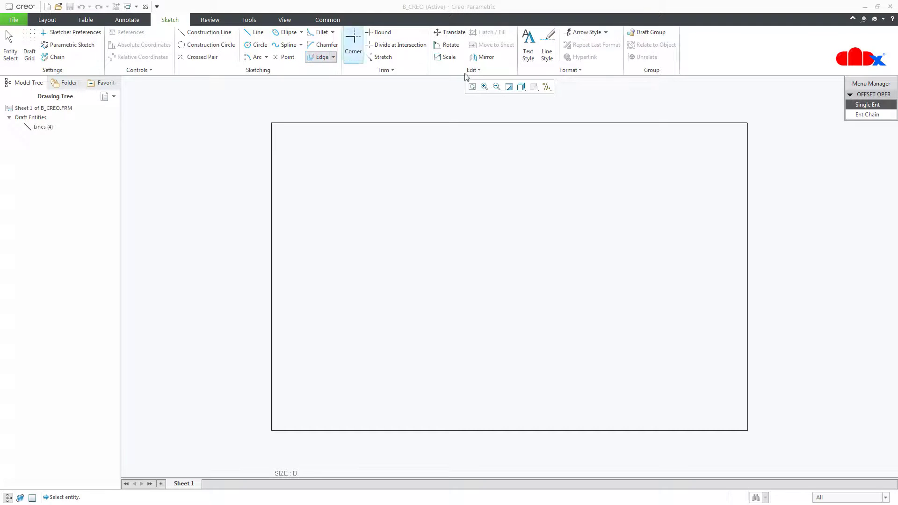
click(865, 115)
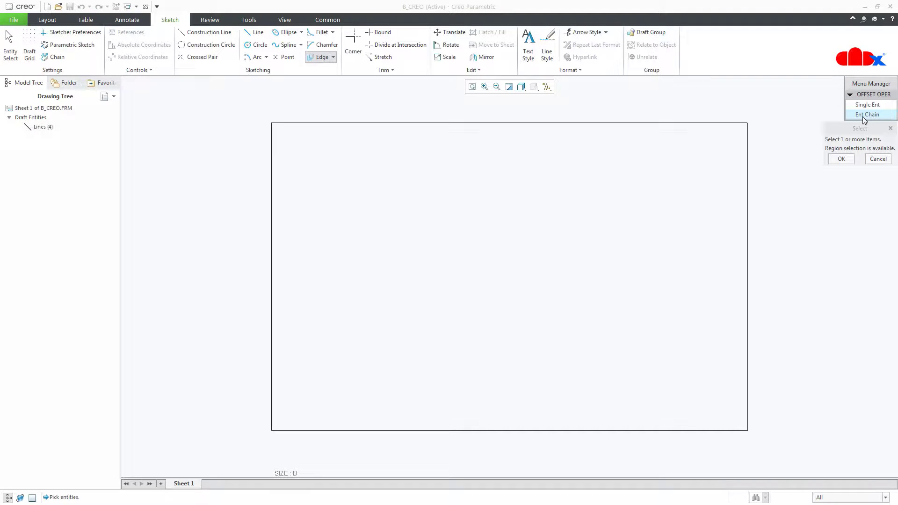
click(738, 123)
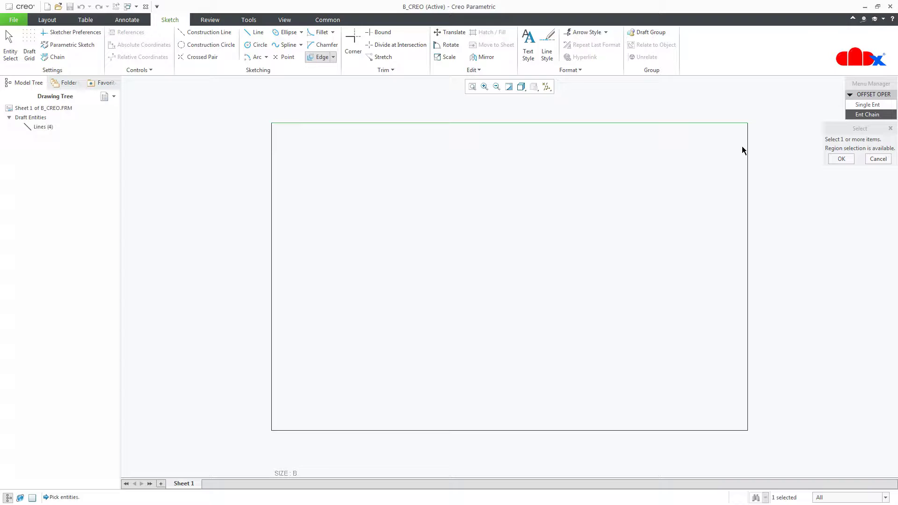
ctrl+click(747, 177)
ctrl+click(690, 430)
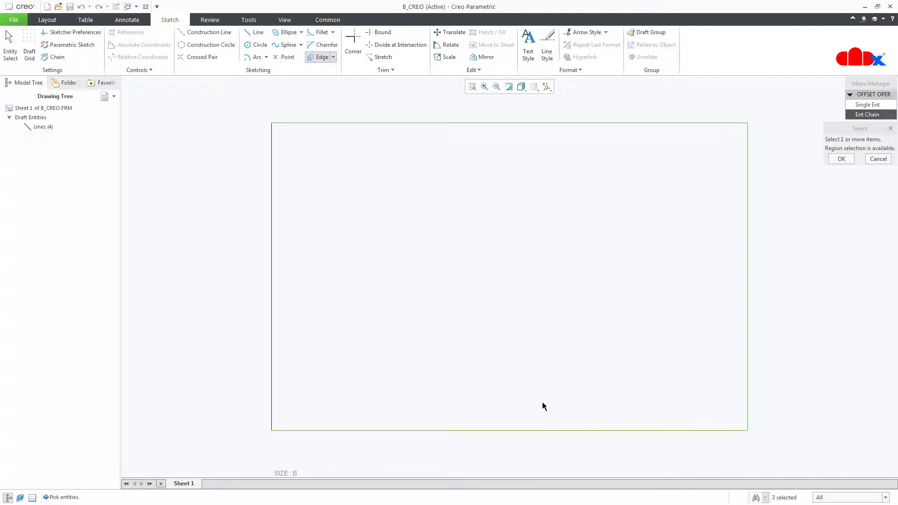
ctrl+click(274, 313)
middle_click(366, 299)
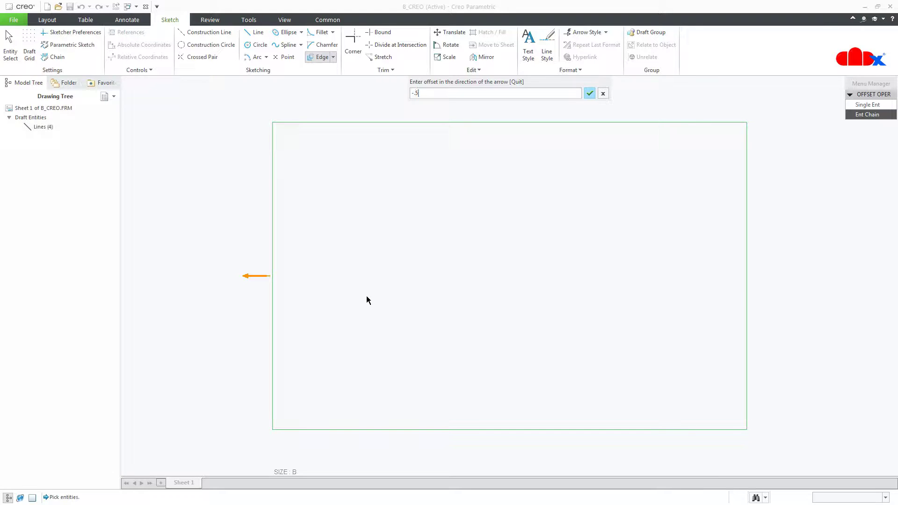
text(-5)
key(Return)
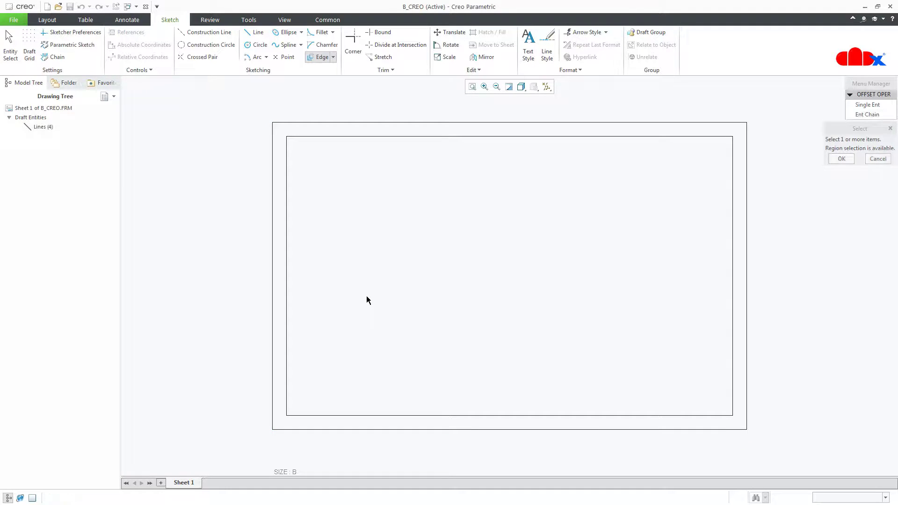
middle_click(366, 296)
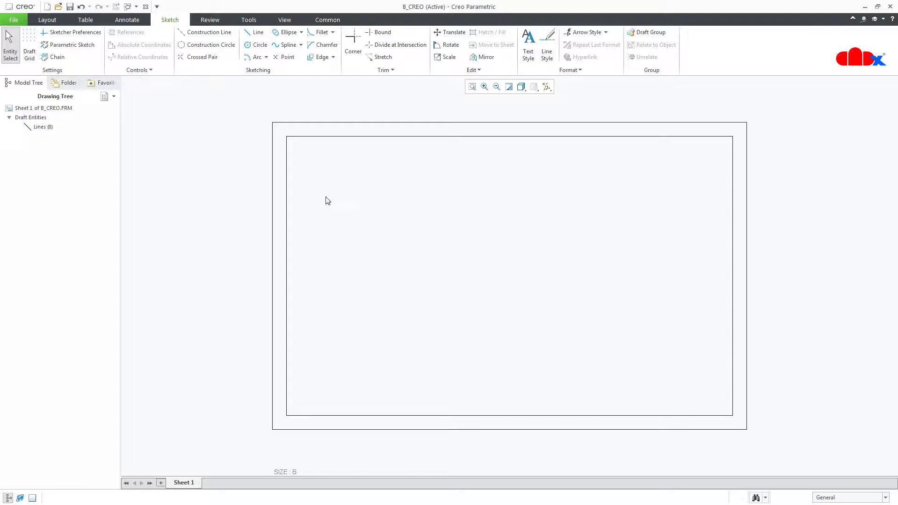
- Enable snapping to grid intersections in the sketcher preferences
click(286, 257)
click(91, 38)
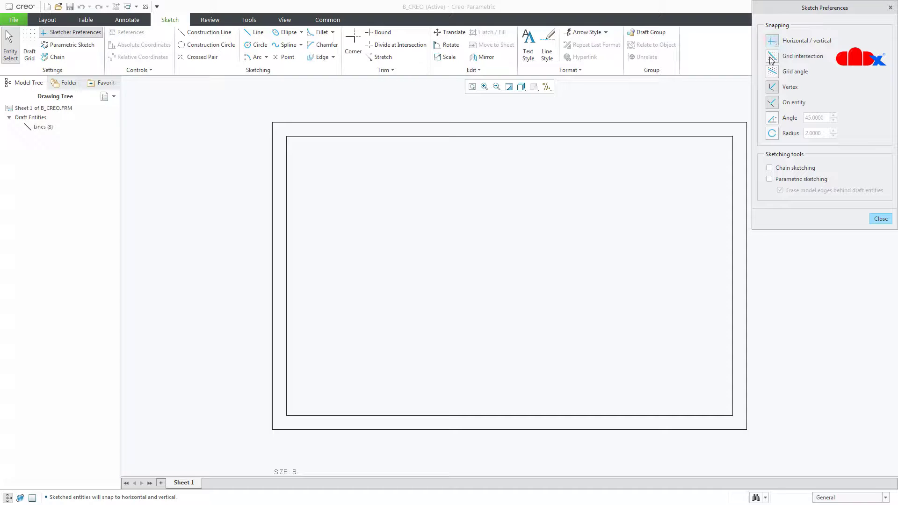
click(880, 218)
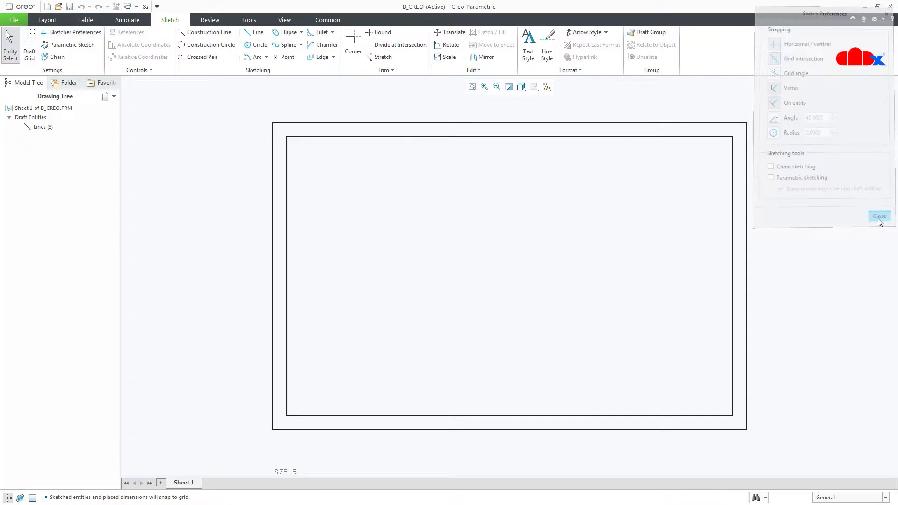
- Set the draft grid's X and Y spacing to .25 and show the grid
click(30, 55)
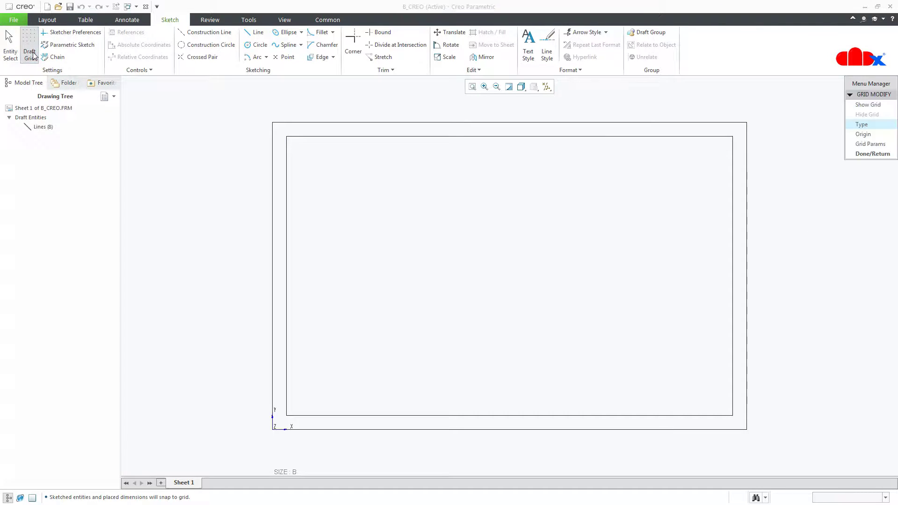
click(880, 145)
click(883, 125)
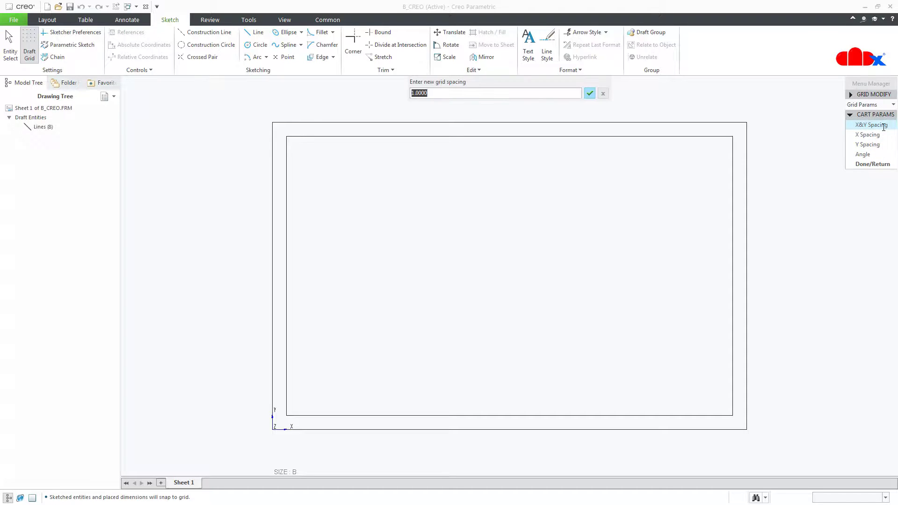
text(.25)
key(Return)
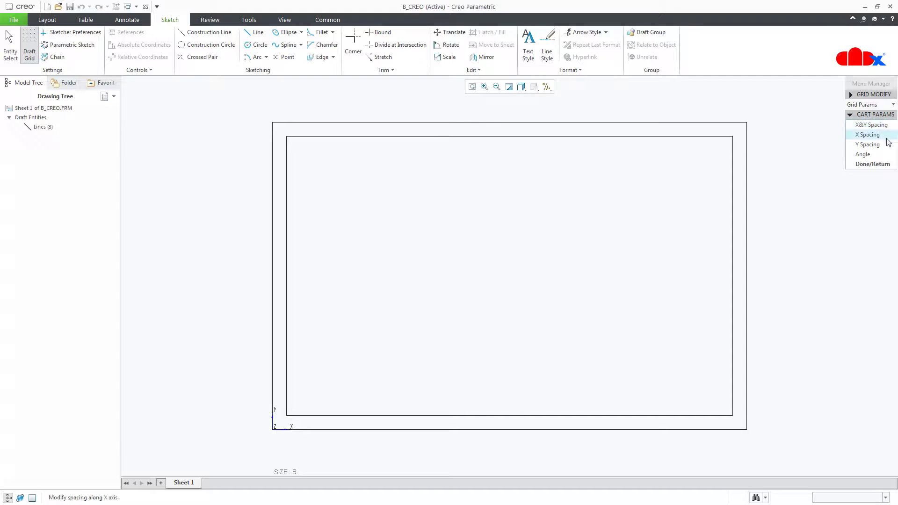
click(886, 163)
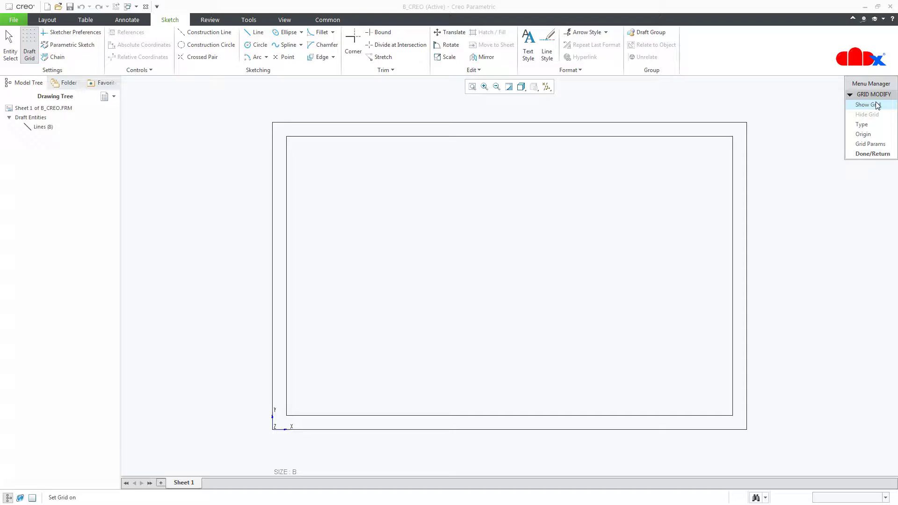
click(868, 104)
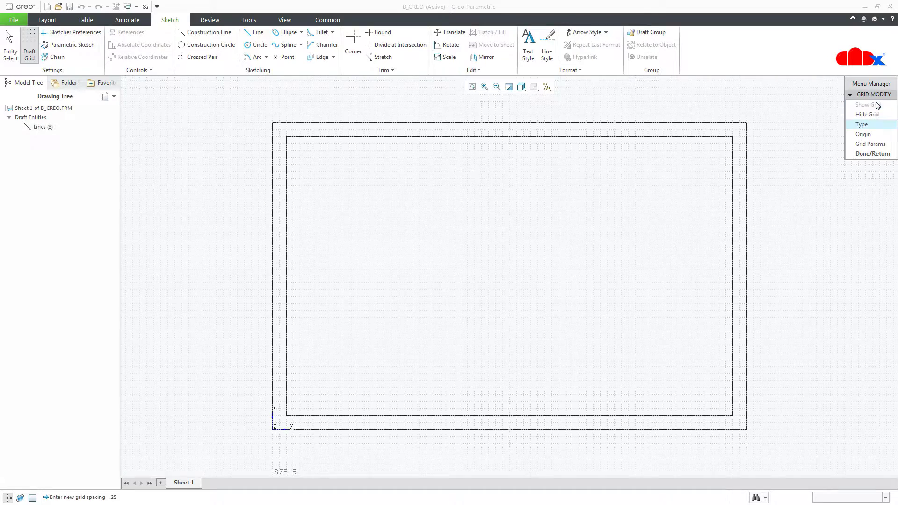
click(869, 154)
- Draw a 0.25 vertical tick line upward from the inner frame's upper line at X=2.5, Y=10.5
scroll(287, 138, up, 5)
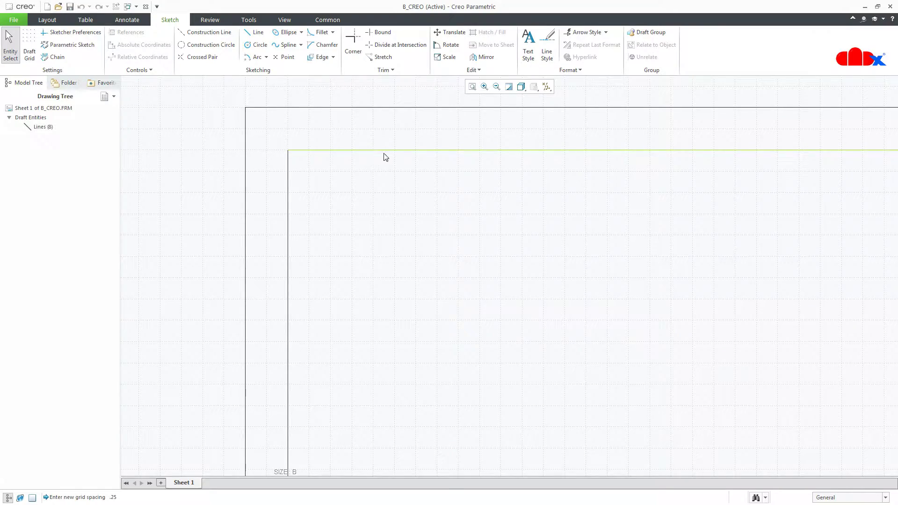
scroll(441, 217, down, 3)
scroll(484, 249, down, 2)
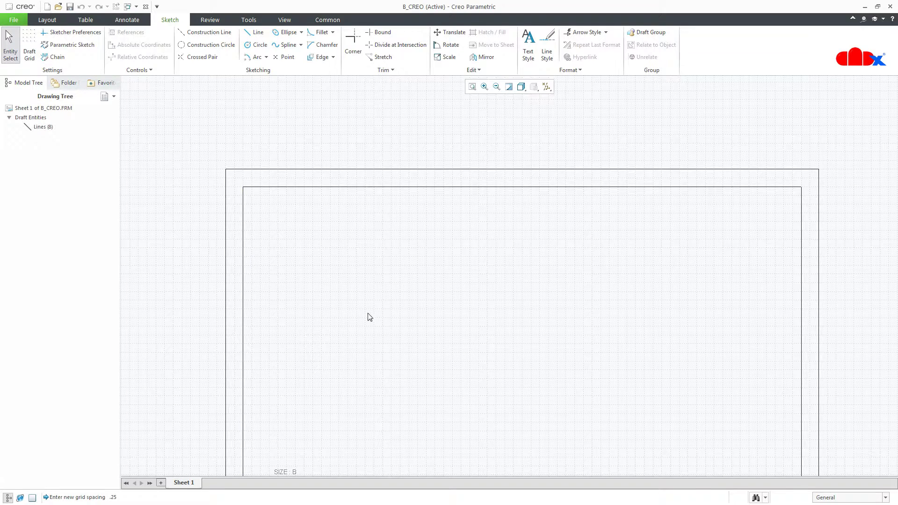
click(255, 32)
scroll(247, 152, up, 4)
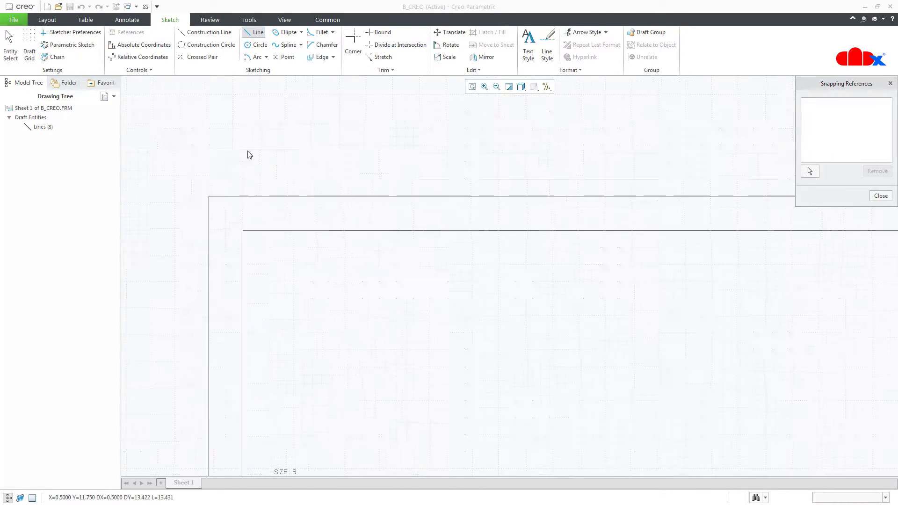
scroll(317, 276, down, 1)
middle_drag(318, 277, 256, 247)
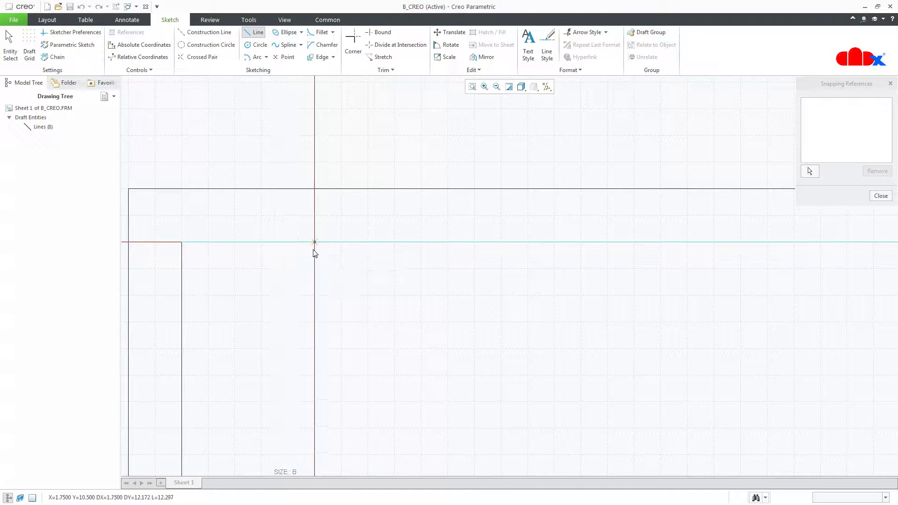
click(394, 243)
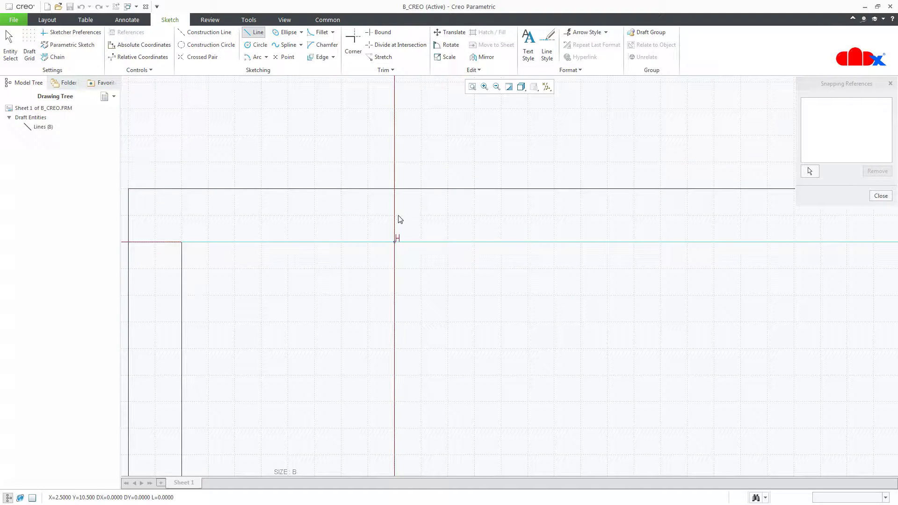
scroll(401, 220, up, 2)
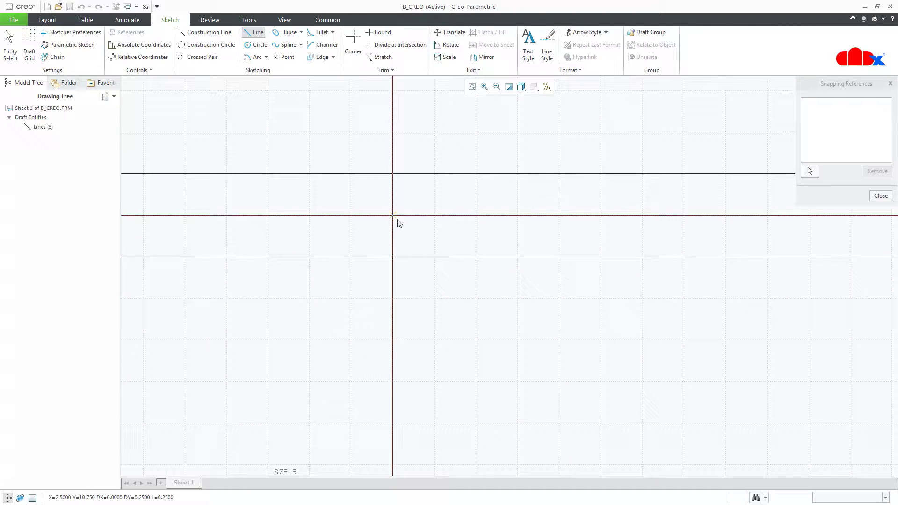
click(392, 257)
middle_click(411, 278)
scroll(408, 280, down, 2)
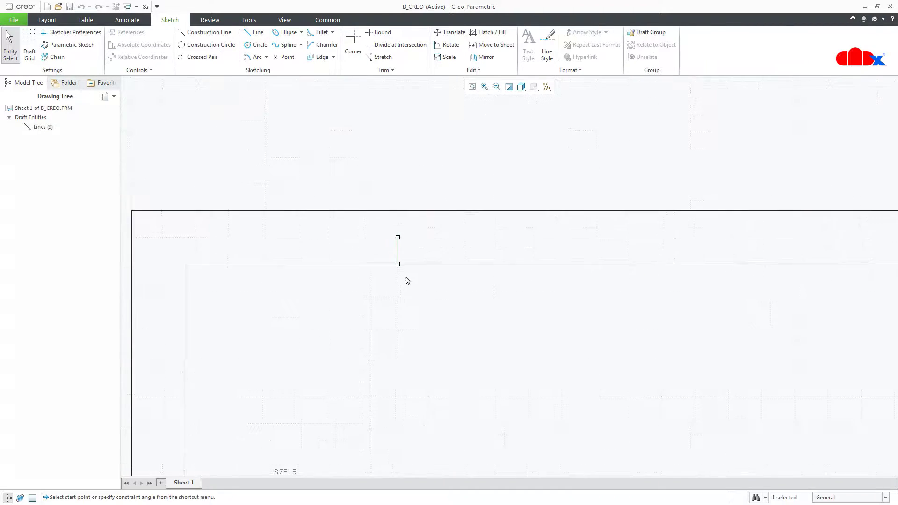
- Draw two more 0.25 vertical tick lines upward from the inner frame's upper line, at X=4.5 and X=6.5
scroll(408, 279, down, 4)
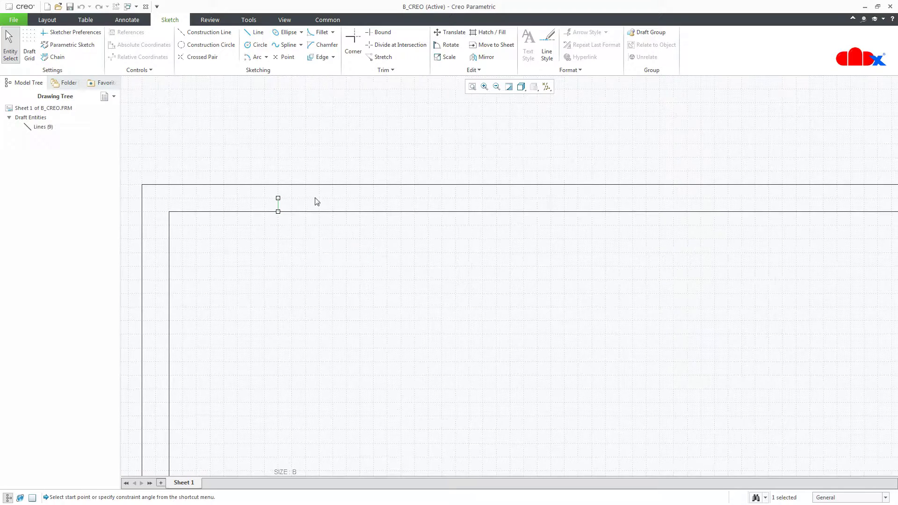
click(255, 32)
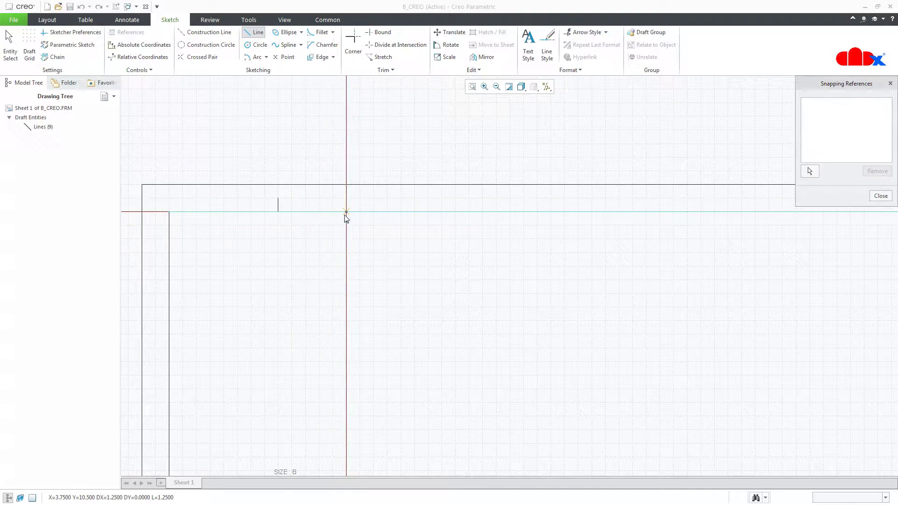
click(386, 215)
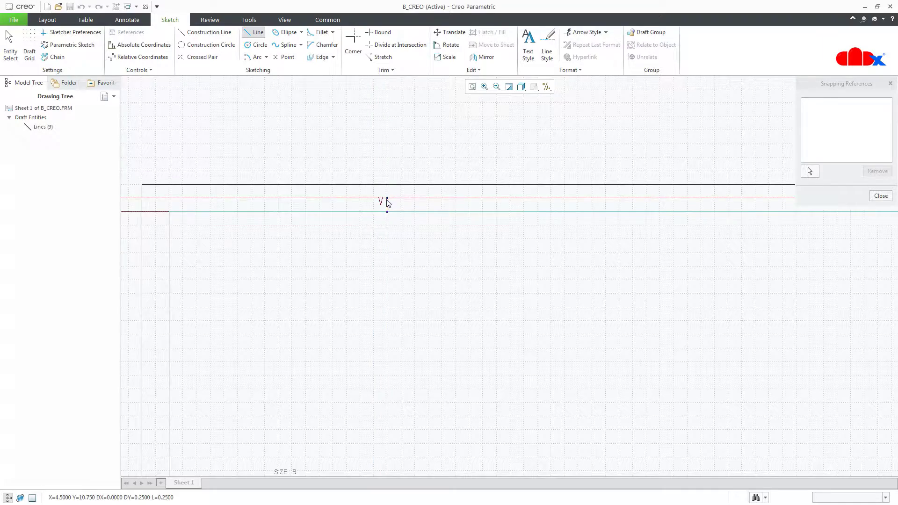
click(387, 201)
scroll(407, 263, up, 1)
mouse_move(418, 262)
middle_down()
mouse_move(395, 268)
mouse_move(317, 254)
middle_up()
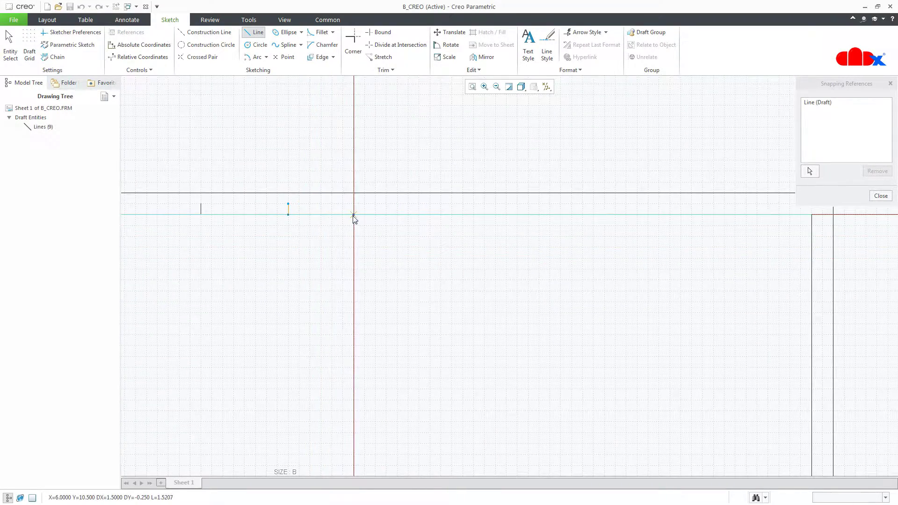
click(375, 214)
click(376, 193)
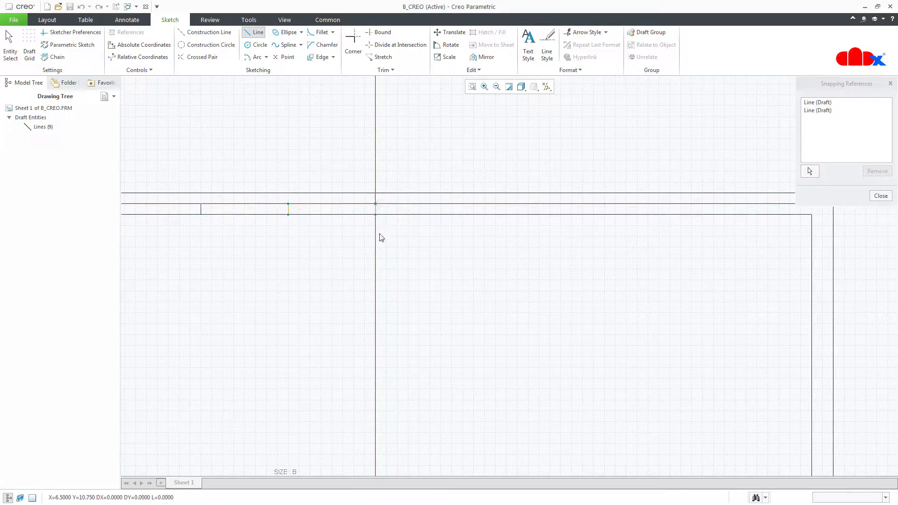
- Continue the 0.25 vertical zone ticks along the inner frame's upper line at X=8.5, X=10.5 and X=12.5
scroll(402, 265, up, 1)
middle_drag(439, 278, 372, 273)
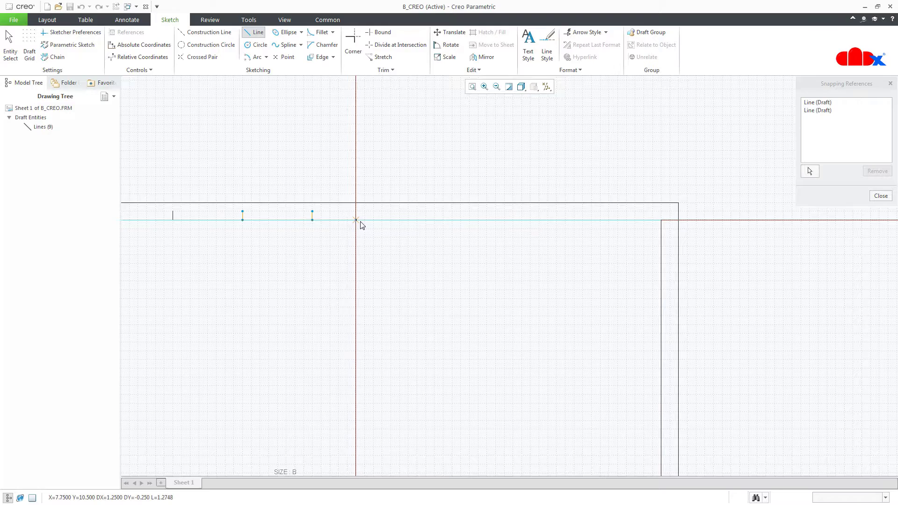
click(382, 220)
click(382, 203)
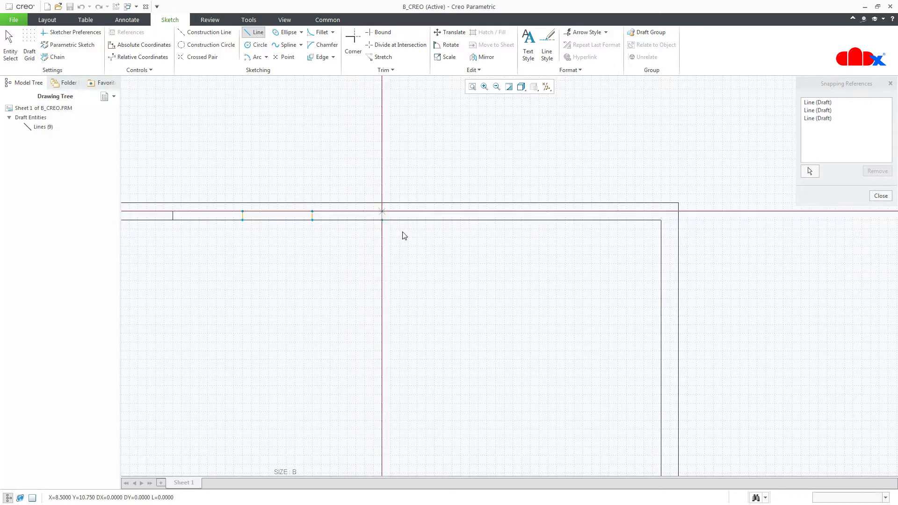
middle_drag(469, 271, 360, 275)
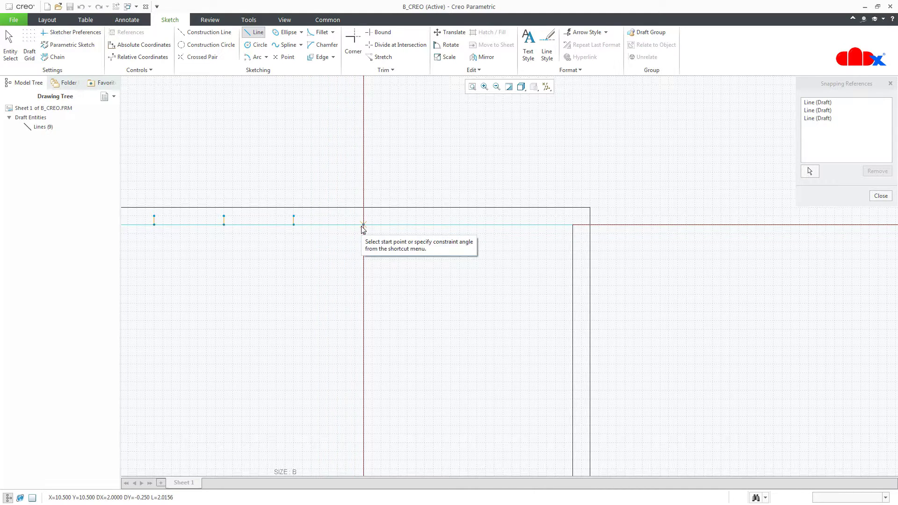
click(364, 225)
click(363, 216)
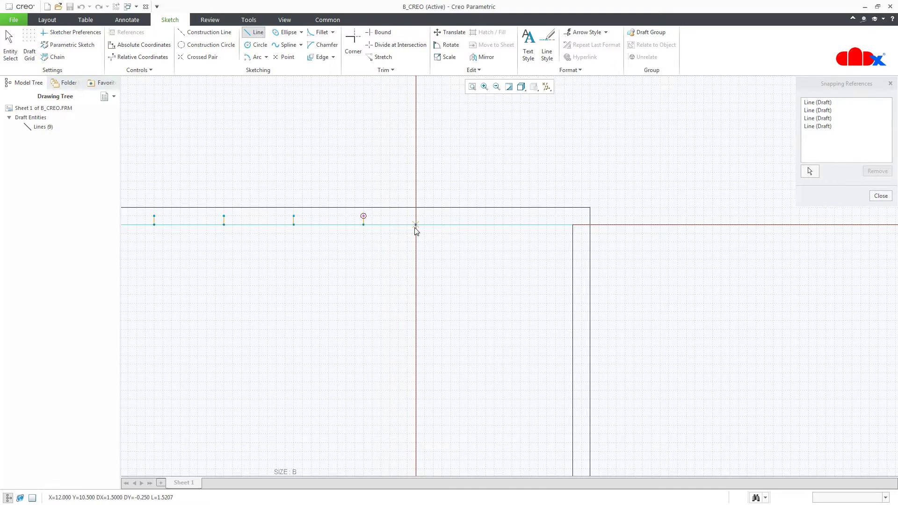
click(433, 225)
click(433, 216)
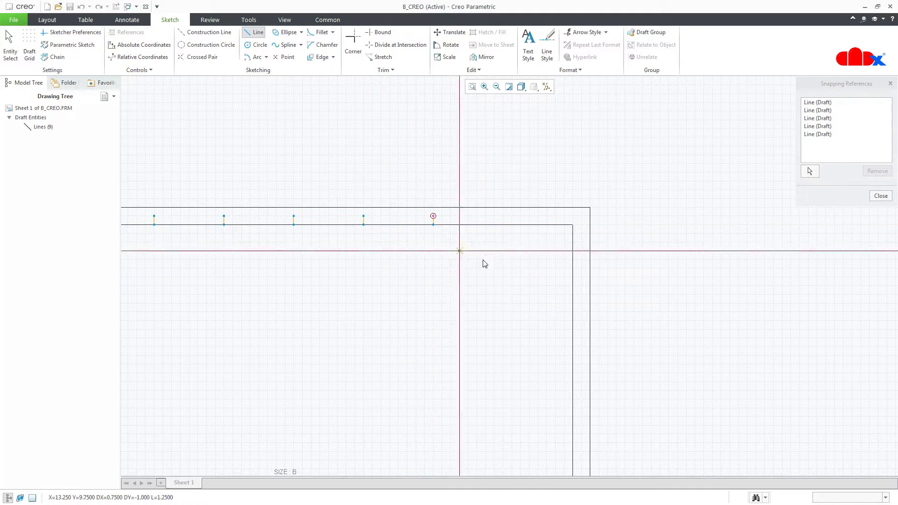
- Draw the last 0.25 vertical zone tick upward from the inner frame's upper line at X=14.5, Y=10.5
middle_drag(482, 267, 452, 271)
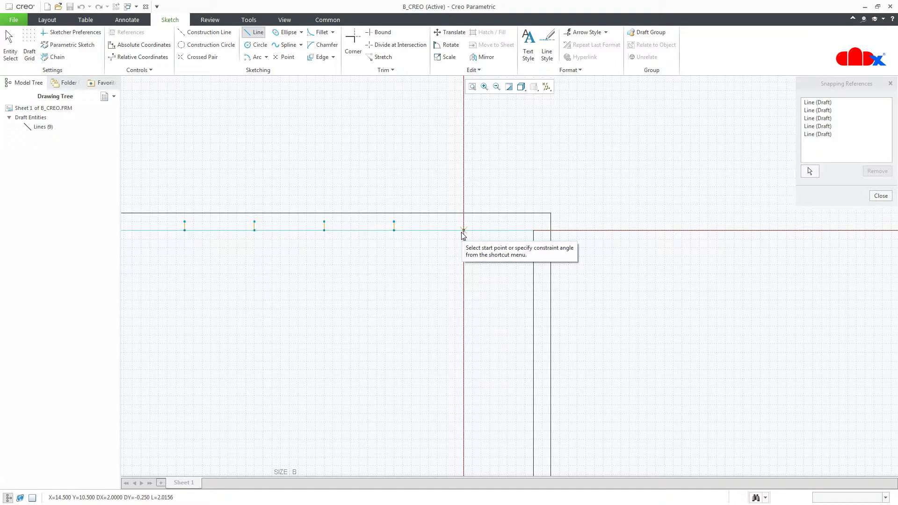
click(464, 230)
click(463, 221)
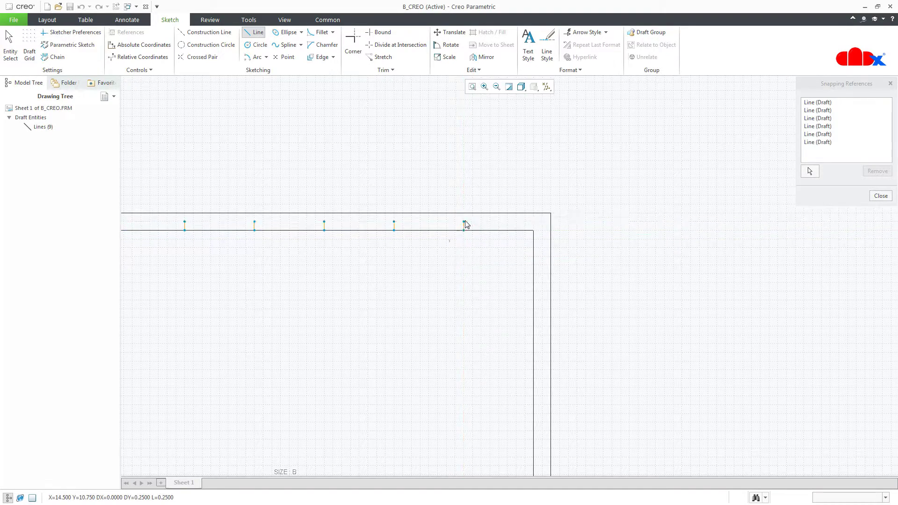
middle_click(481, 267)
scroll(481, 267, up, 1)
scroll(495, 267, up, 1)
scroll(433, 243, up, 2)
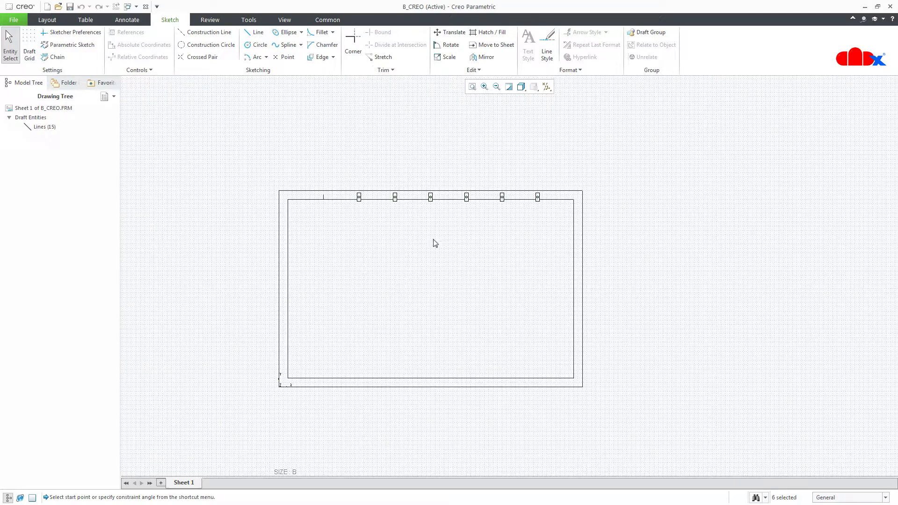
scroll(347, 226, down, 1)
click(339, 228)
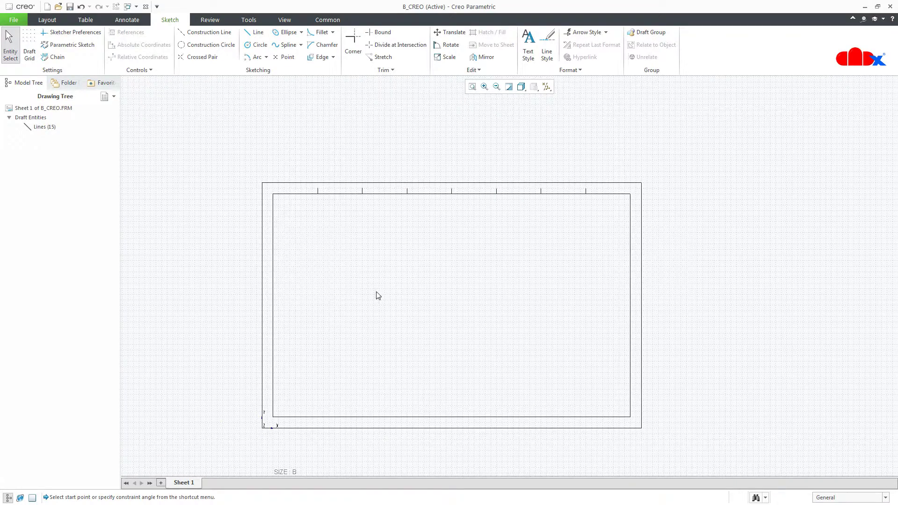
- Draw a 0.25 horizontal tick line outward from the inner frame's right line at X=16.5, Y=8
click(257, 32)
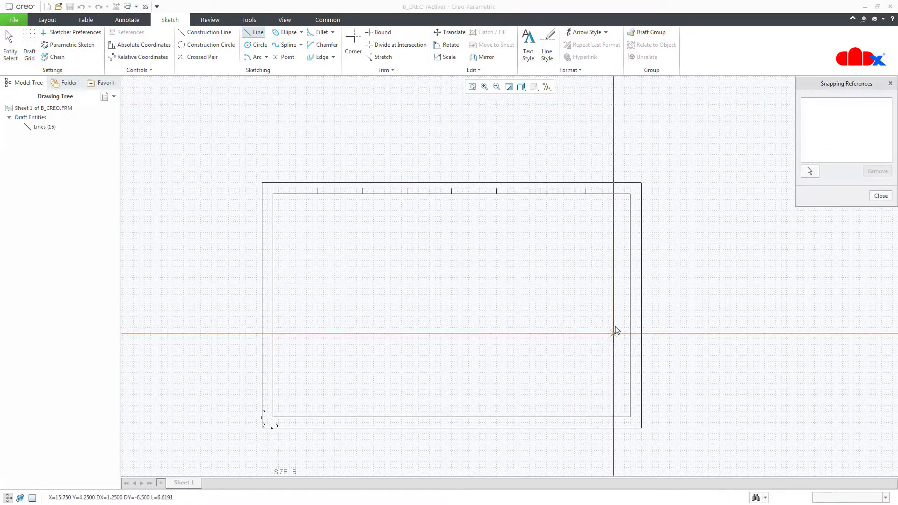
scroll(610, 323, down, 1)
scroll(538, 281, down, 1)
scroll(454, 232, down, 1)
scroll(429, 172, down, 1)
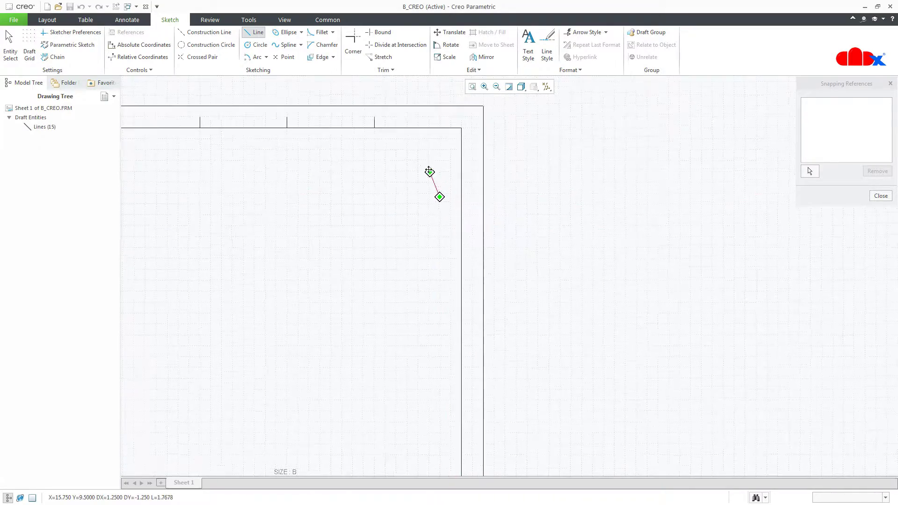
scroll(428, 169, down, 1)
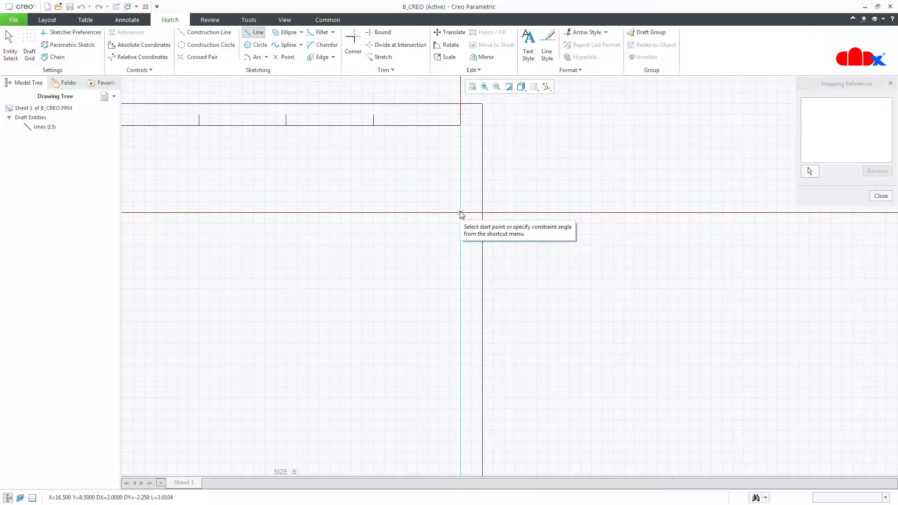
click(461, 234)
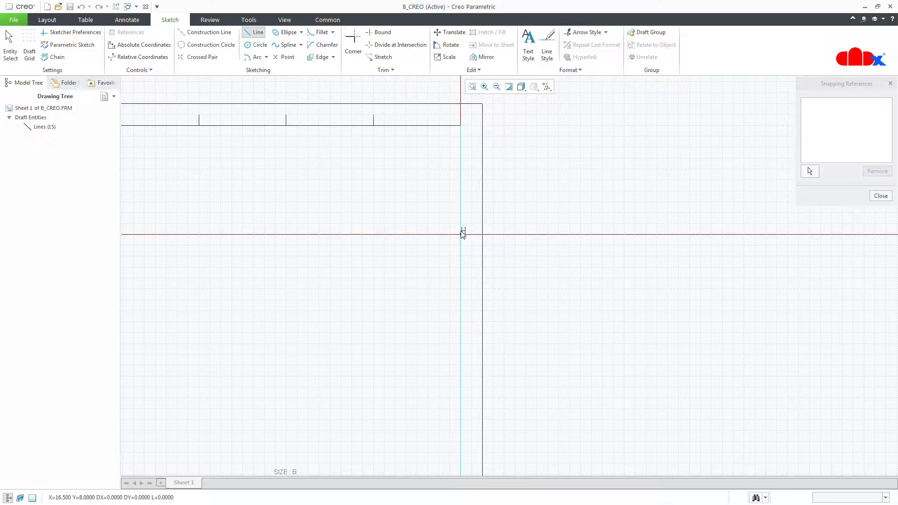
click(472, 235)
scroll(471, 283, up, 1)
mouse_move(472, 282)
middle_down()
mouse_move(474, 189)
mouse_move(474, 238)
middle_up()
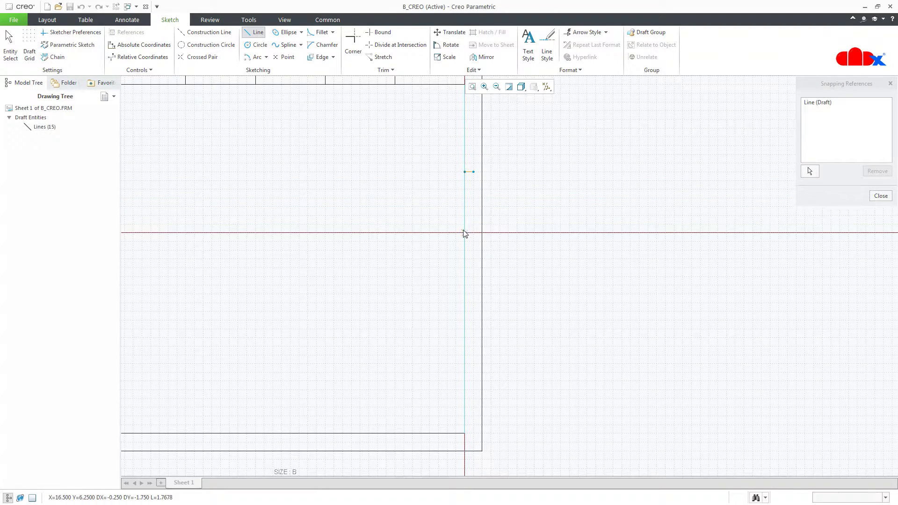
- Draw two more 0.25 horizontal ticks outward from the inner frame's right line, at Y=5.5 and Y=3
click(464, 259)
middle_drag(475, 305, 489, 223)
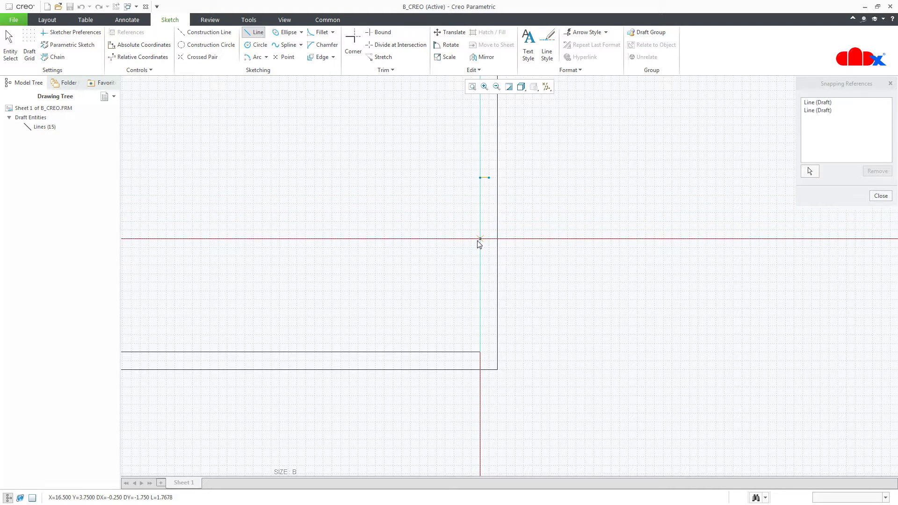
click(479, 264)
click(489, 265)
middle_click(570, 266)
scroll(570, 266, up, 3)
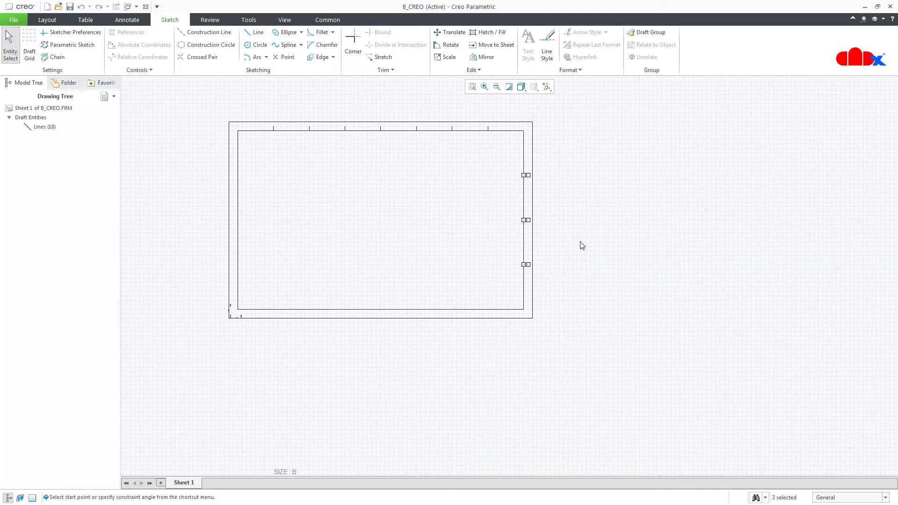
middle_drag(581, 241, 589, 269)
click(600, 259)
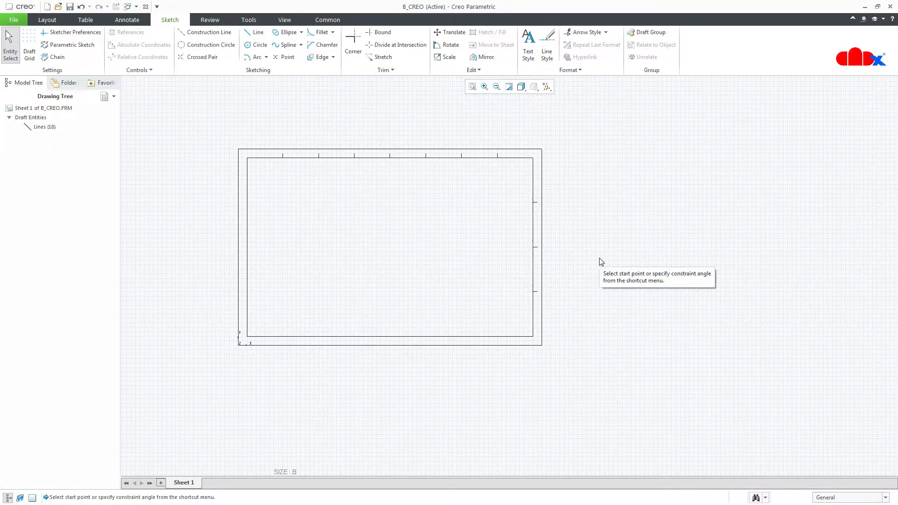
- Mirror the three right-side tick lines to the frame's left side about the middle tick of the upper edge
click(483, 57)
drag(511, 193, 544, 249)
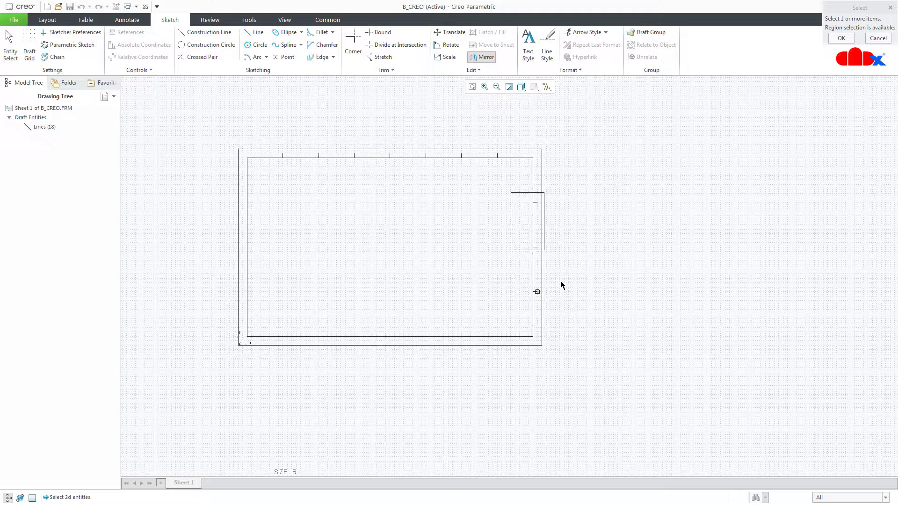
middle_click(575, 309)
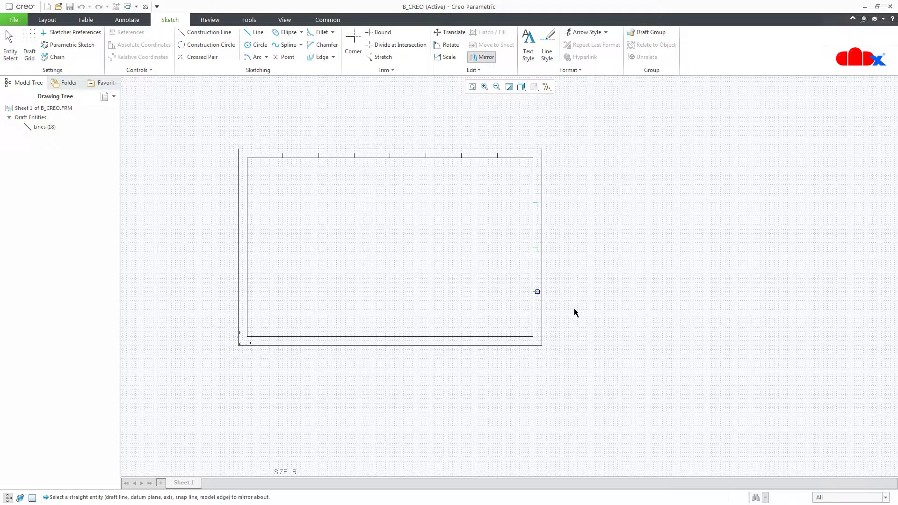
click(391, 156)
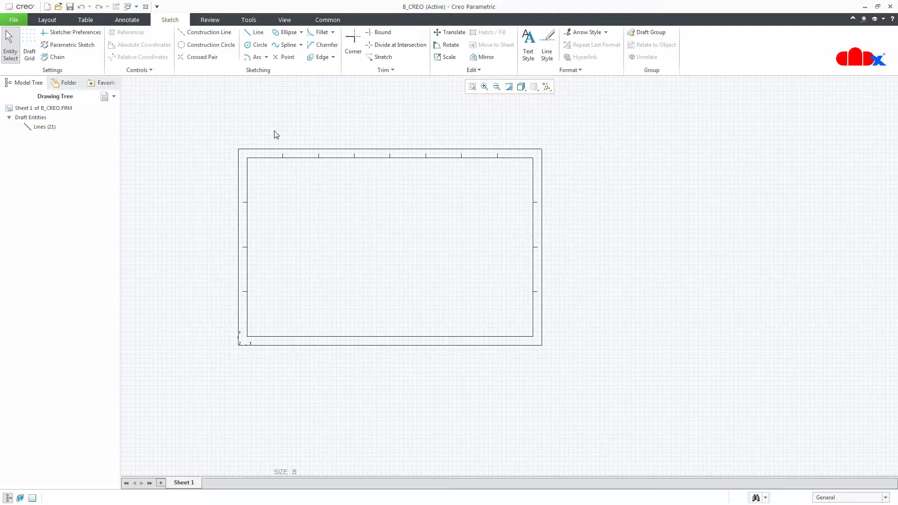
- Mirror the seven upper tick lines to the frame's lower edge about the middle tick on the left side
click(482, 57)
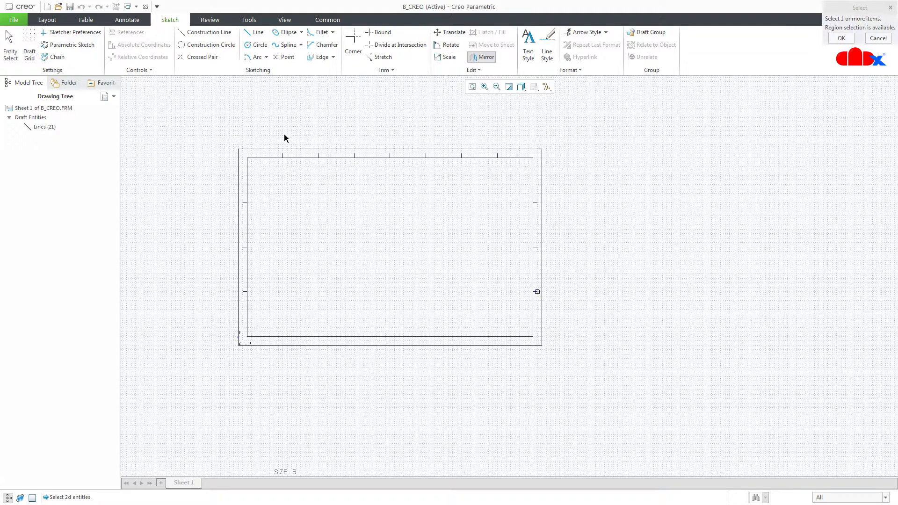
drag(268, 134, 521, 203)
middle_click(393, 244)
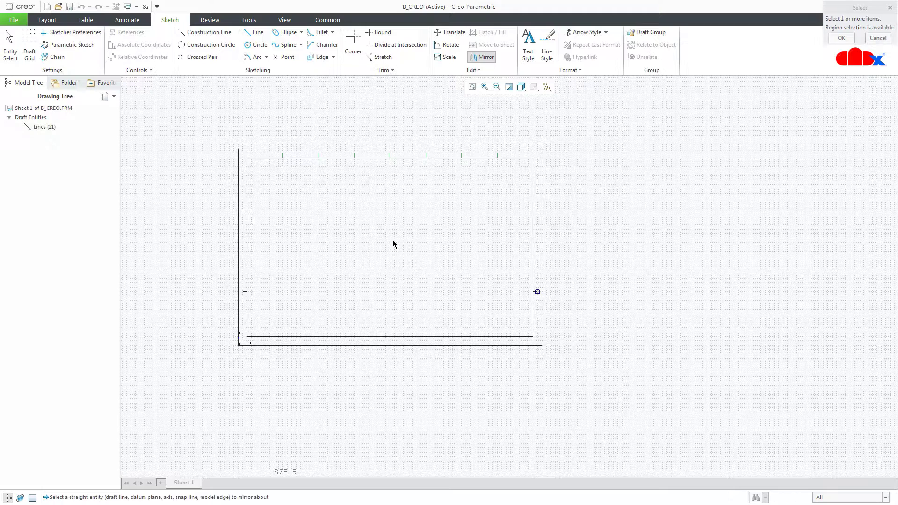
click(243, 247)
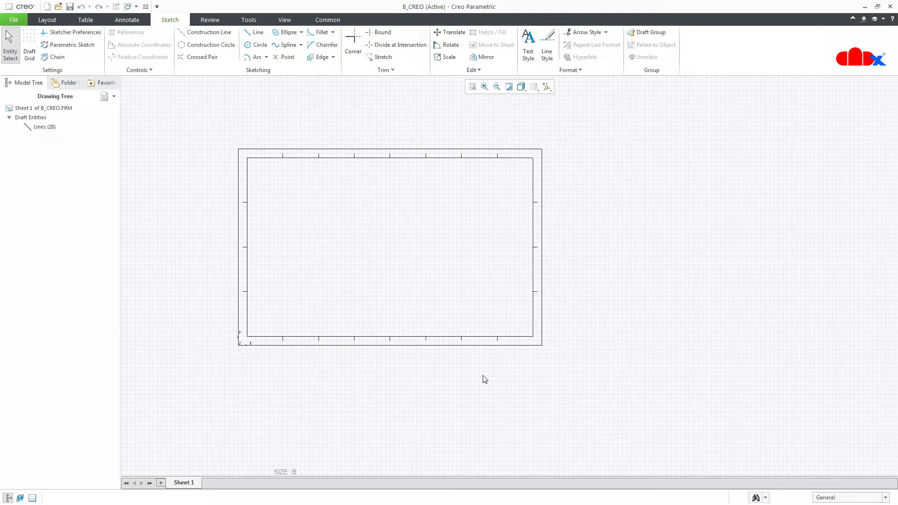
key(ctrl+d)
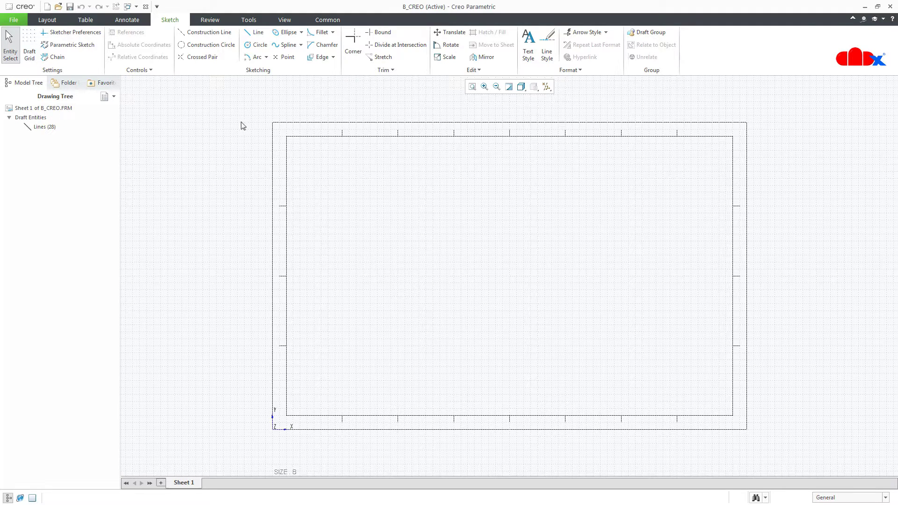
- Place a note reading "A" in the uppermost zone of the left border and centre its text horizontally
click(127, 20)
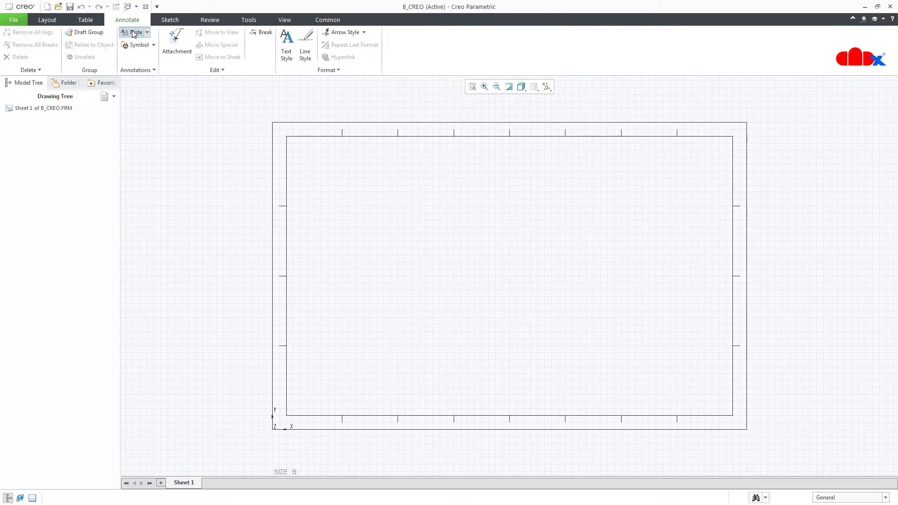
click(133, 32)
scroll(260, 215, up, 2)
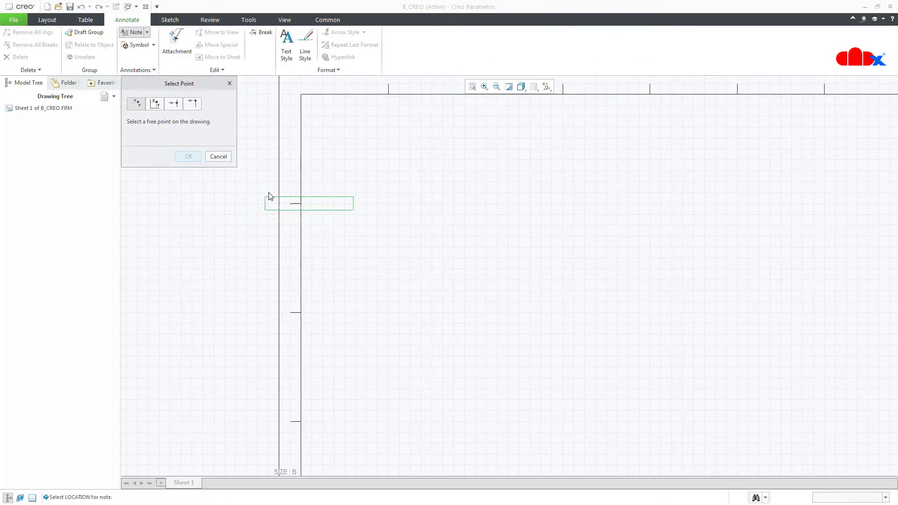
middle_drag(270, 197, 257, 291)
click(280, 250)
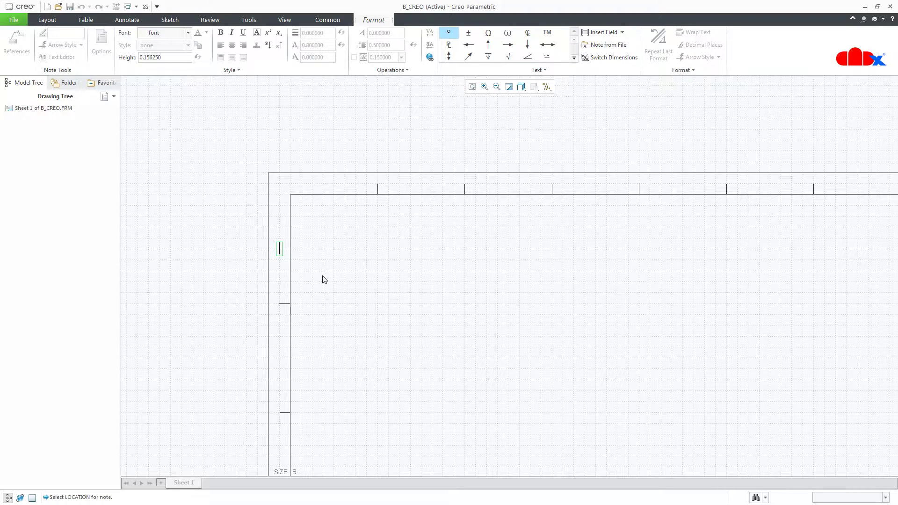
text(A)
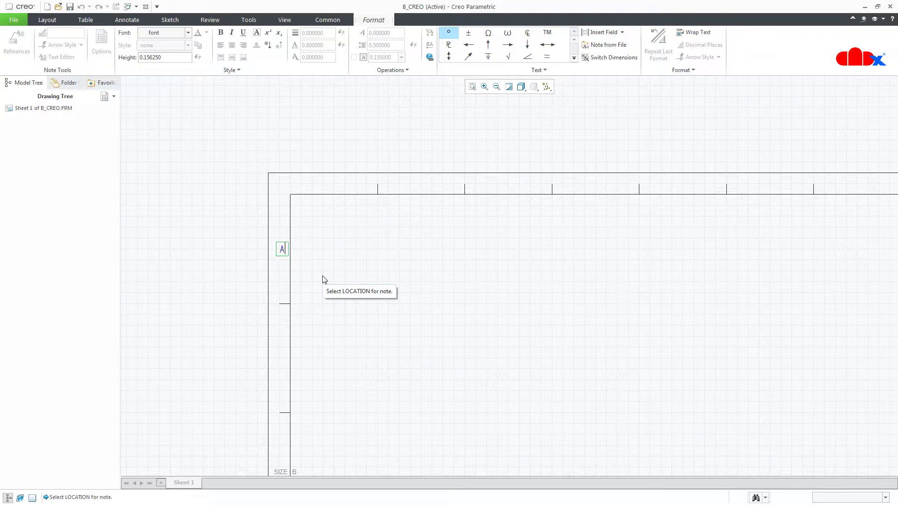
click(323, 277)
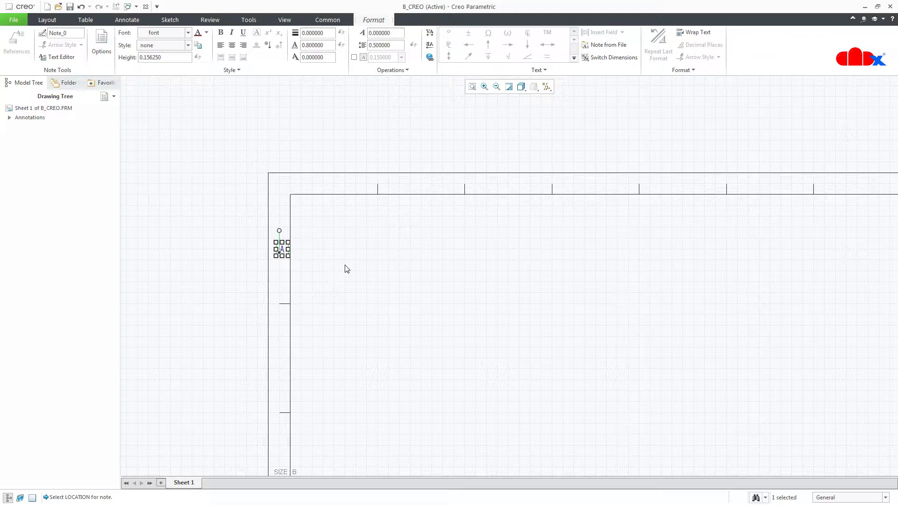
click(232, 46)
click(334, 328)
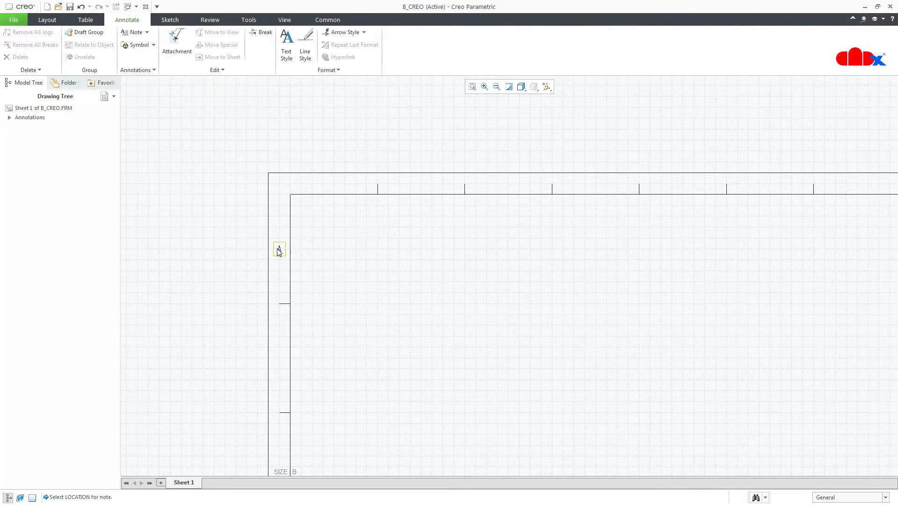
- Copy the "A" note and paste it into the middle of the second zone down the left border
click(279, 251)
click(347, 336)
middle_drag(347, 336, 382, 206)
key(ctrl+v)
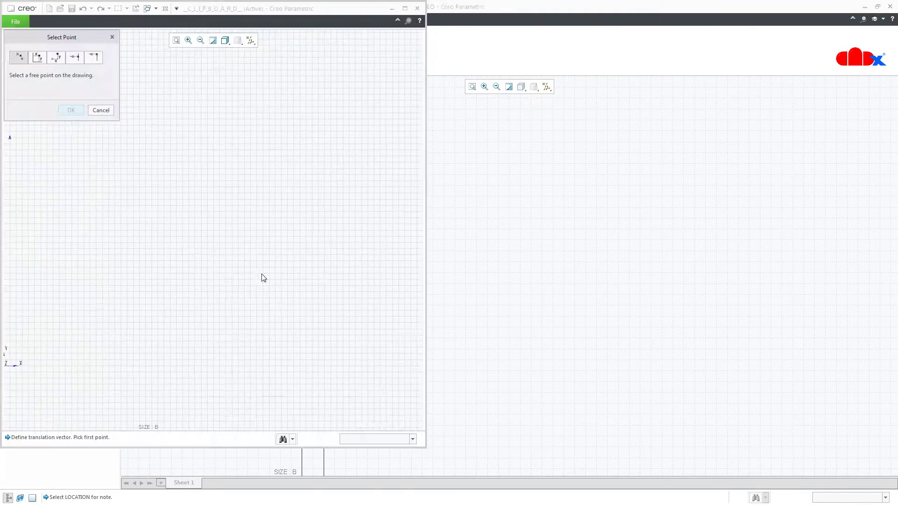
click(10, 140)
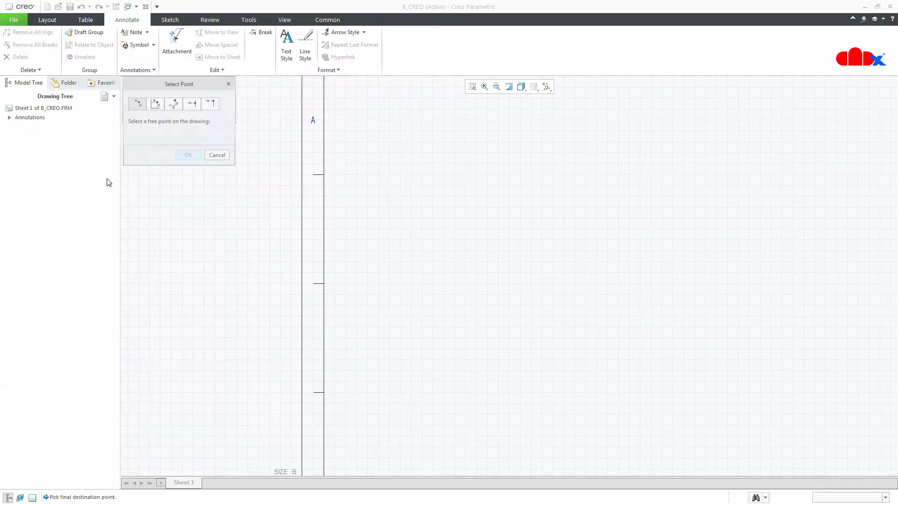
click(315, 234)
scroll(308, 233, up, 4)
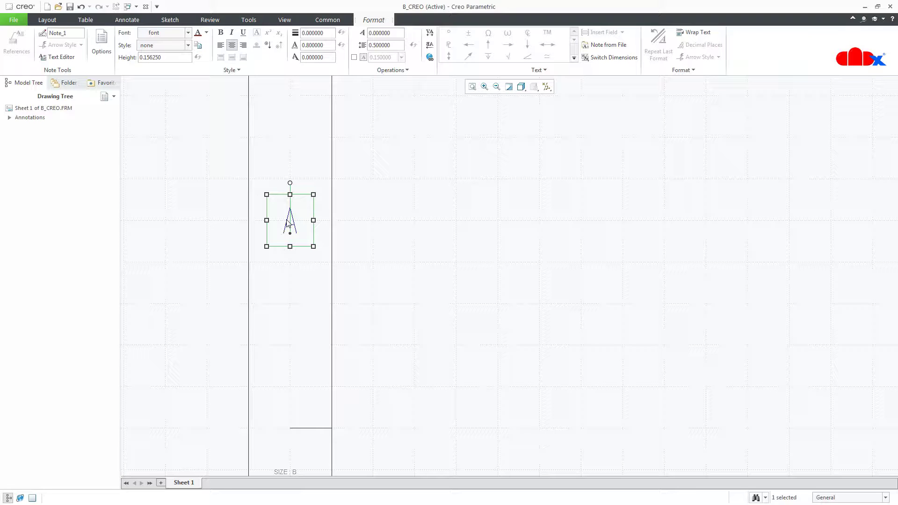
scroll(317, 294, down, 6)
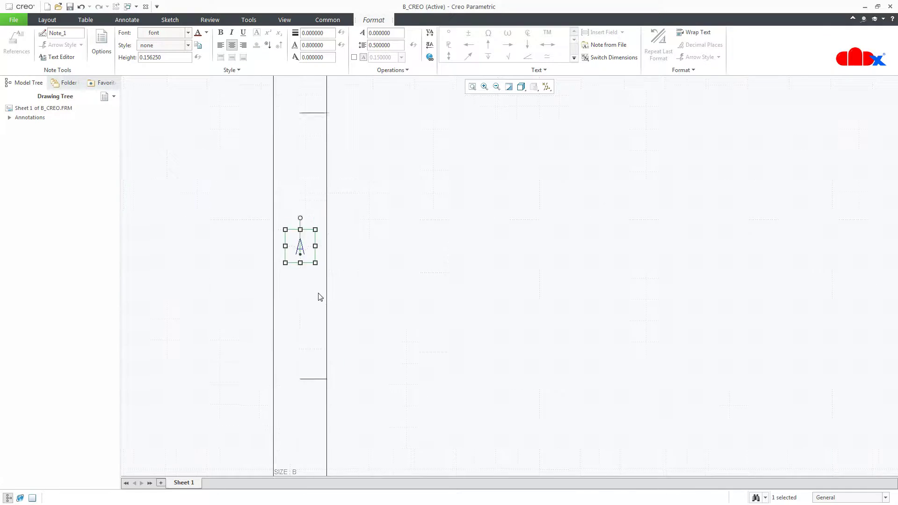
- Paste another copy of the "A" note into the middle of the left border's third zone
click(382, 340)
middle_drag(381, 337, 417, 236)
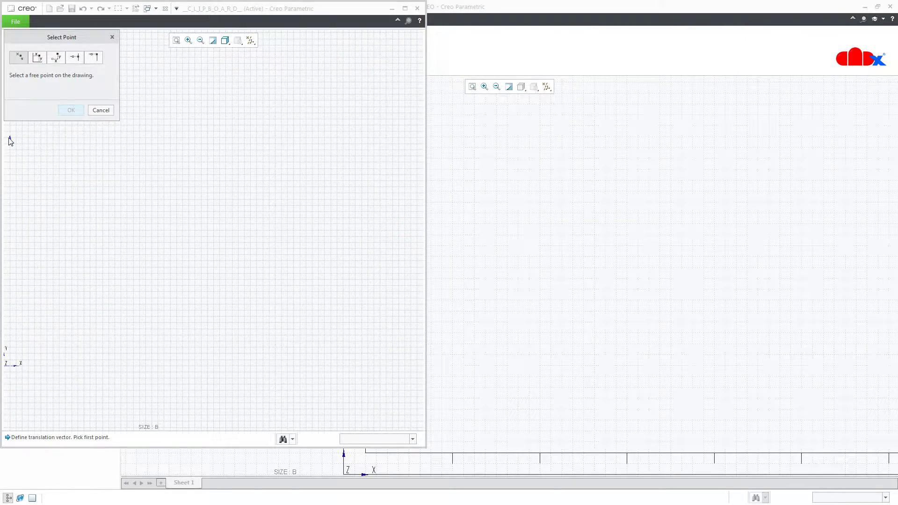
click(11, 140)
click(355, 294)
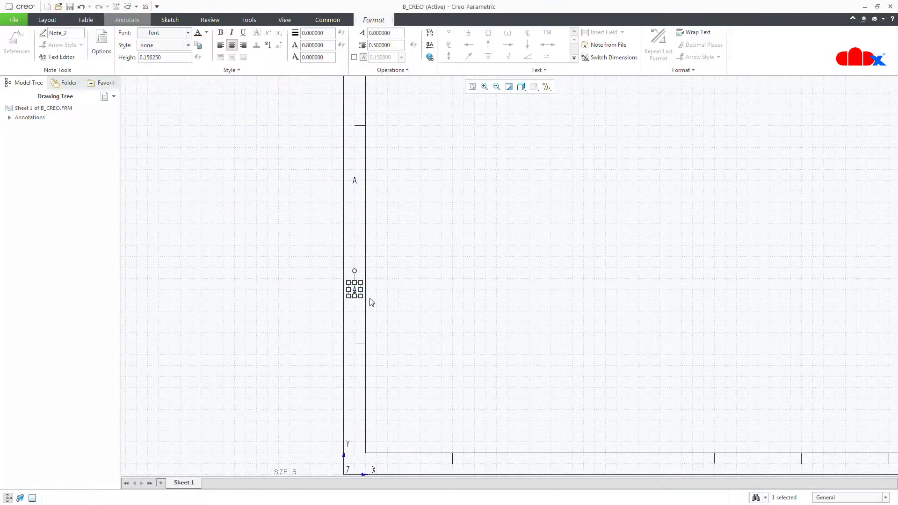
- Paste a copy of the "A" note into the lowest zone of the left border
click(401, 307)
key(ctrl+v)
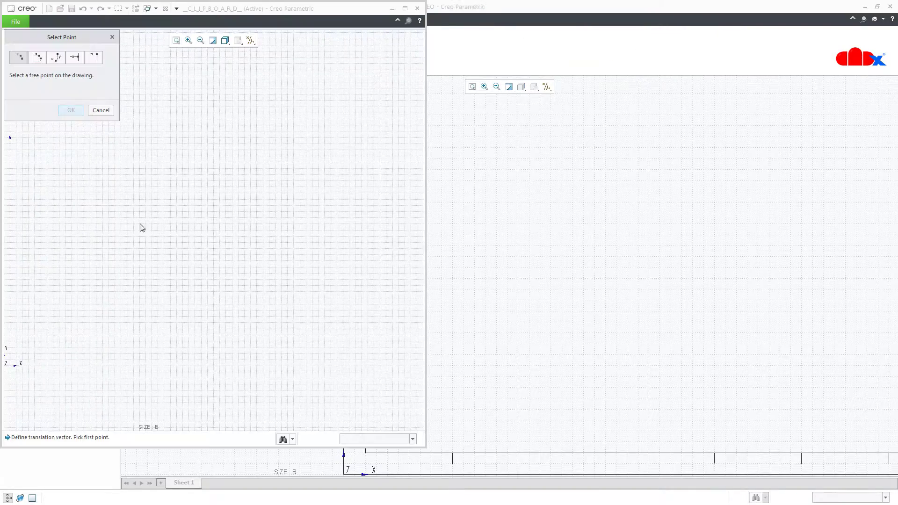
click(10, 140)
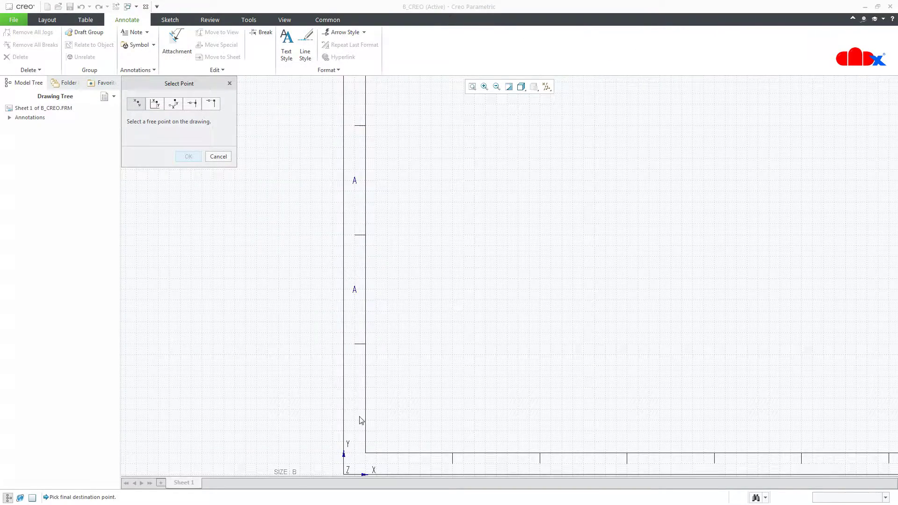
click(356, 399)
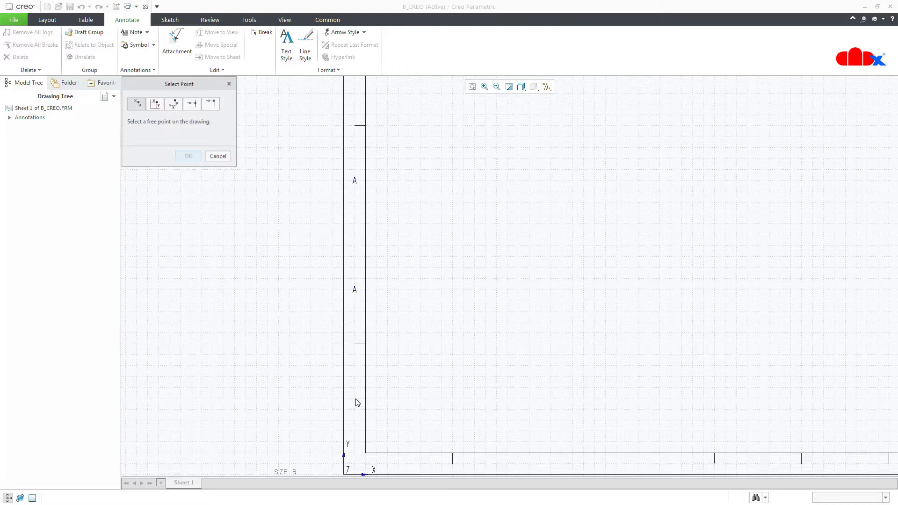
click(434, 399)
scroll(435, 396, up, 2)
middle_drag(437, 392, 392, 368)
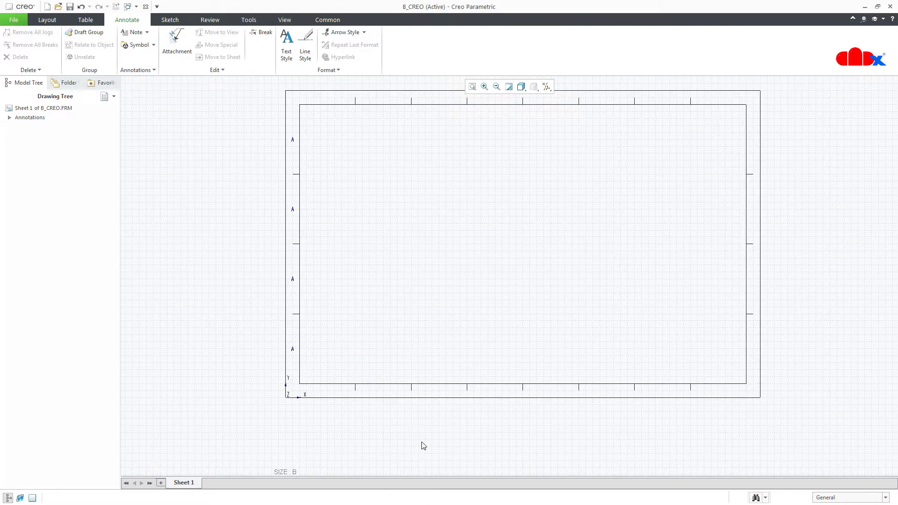
- Paste copies of the "A" note into the middle of the first and second zones of the lower border
scroll(389, 416, down, 2)
middle_drag(379, 346, 296, 350)
key(ctrl+v)
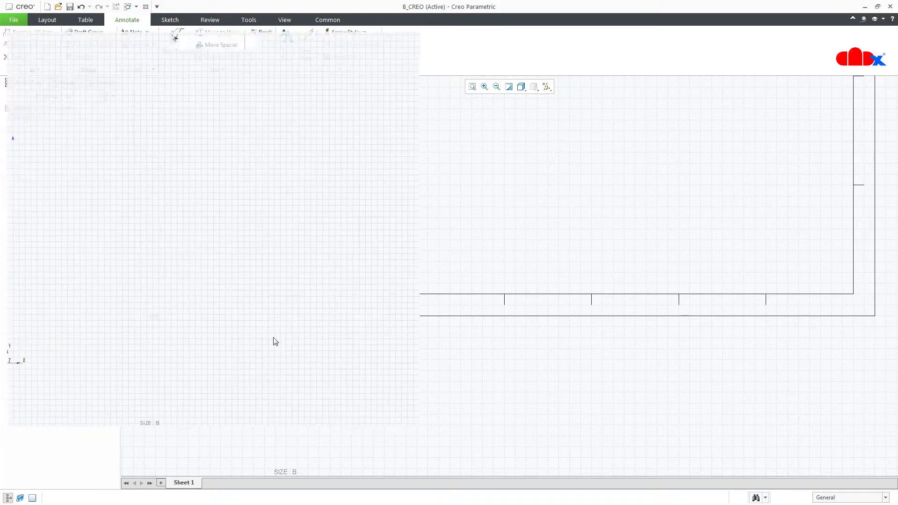
click(12, 140)
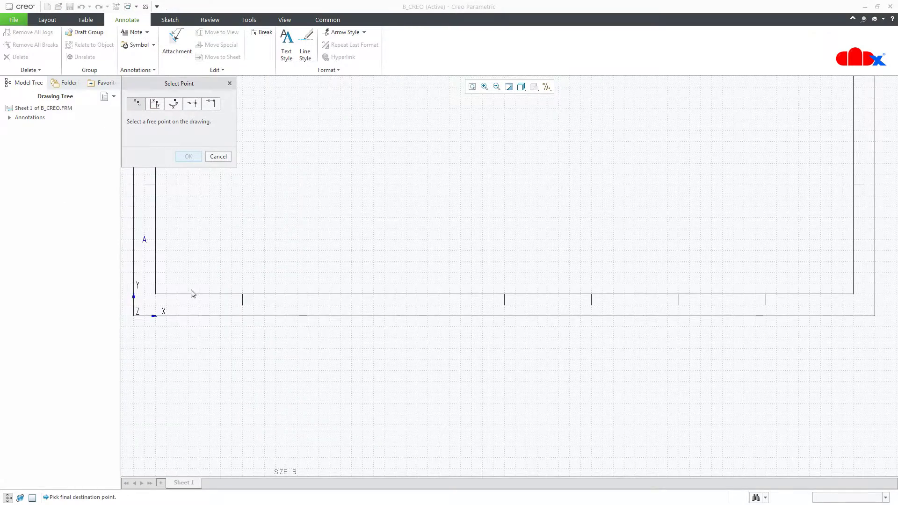
click(200, 308)
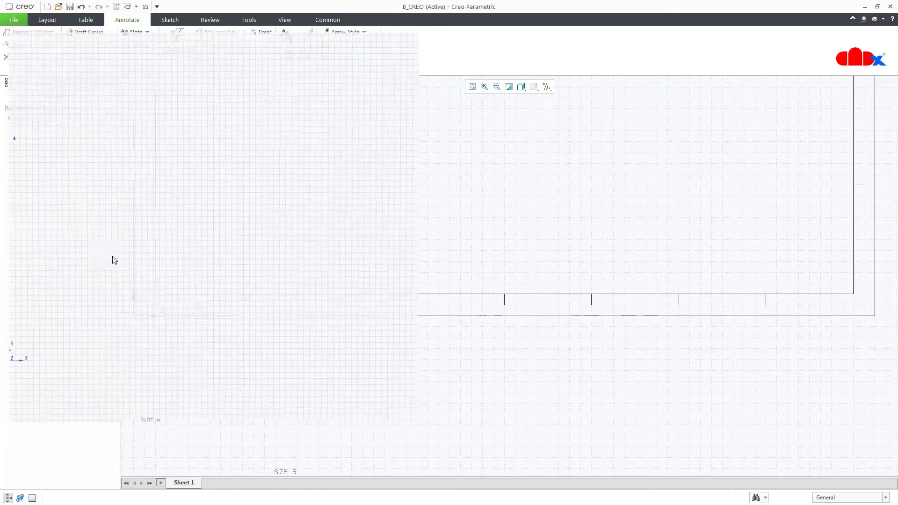
click(10, 139)
click(286, 306)
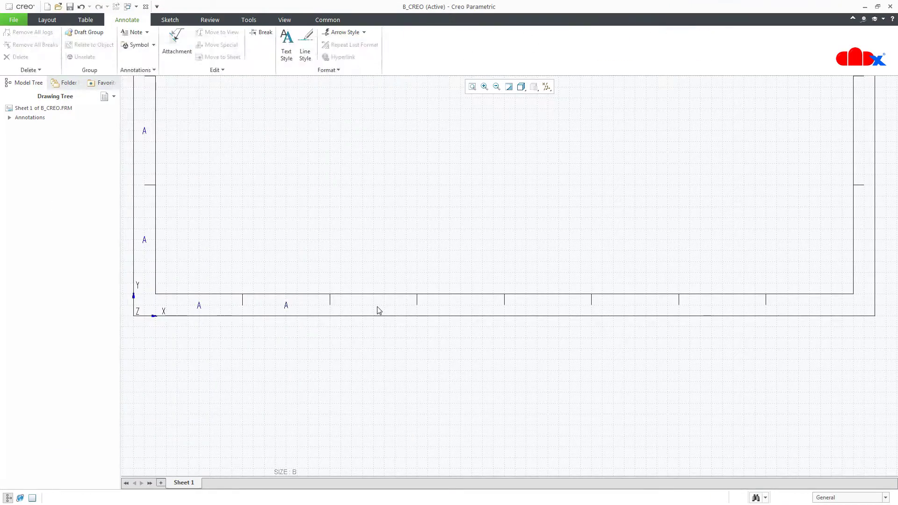
- Paste two more "A" notes into the middle of the lower border's third and fourth zones
key(ctrl+v)
click(10, 138)
click(374, 307)
key(ctrl+v)
click(11, 140)
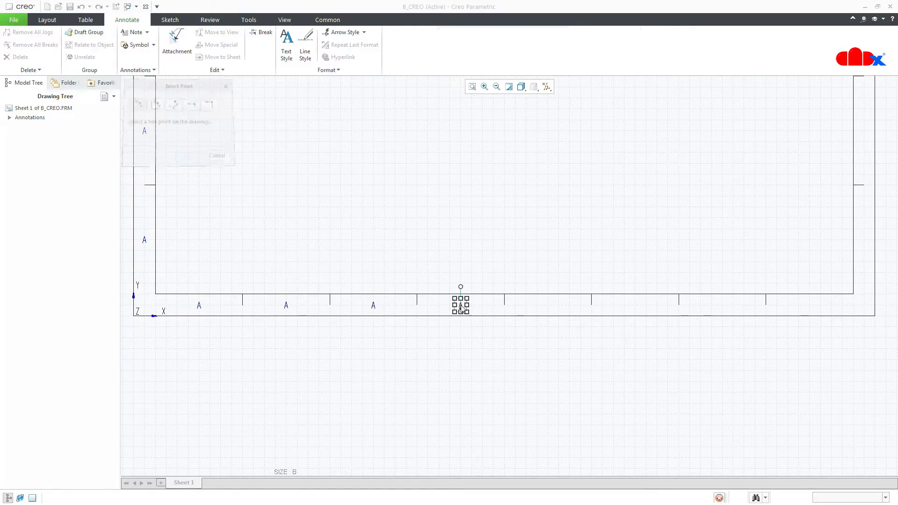
click(461, 306)
- Paste copies of the "A" note into the fifth and sixth zones of the lower border
key(ctrl+v)
click(10, 140)
click(547, 307)
key(ctrl+v)
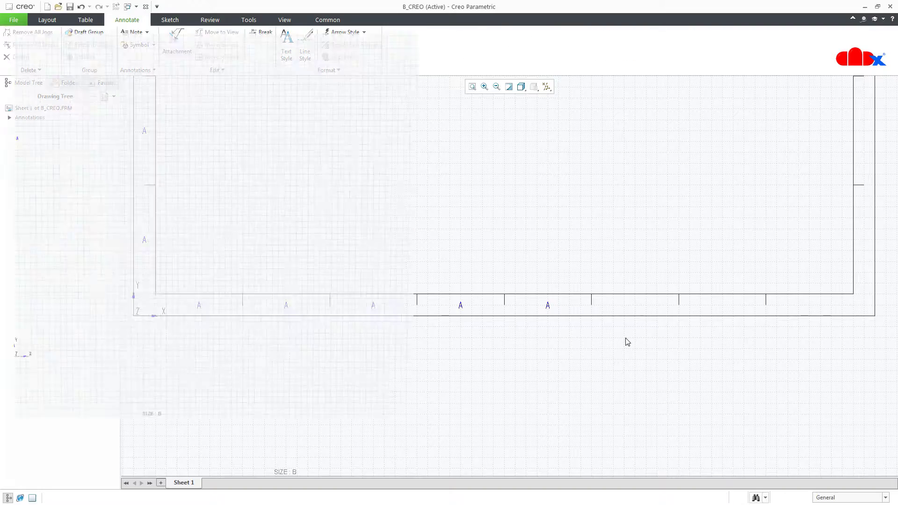
click(14, 142)
click(635, 307)
- Fill the seventh and eighth zones of the lower border with pasted copies of the "A" note
key(ctrl+v)
click(11, 141)
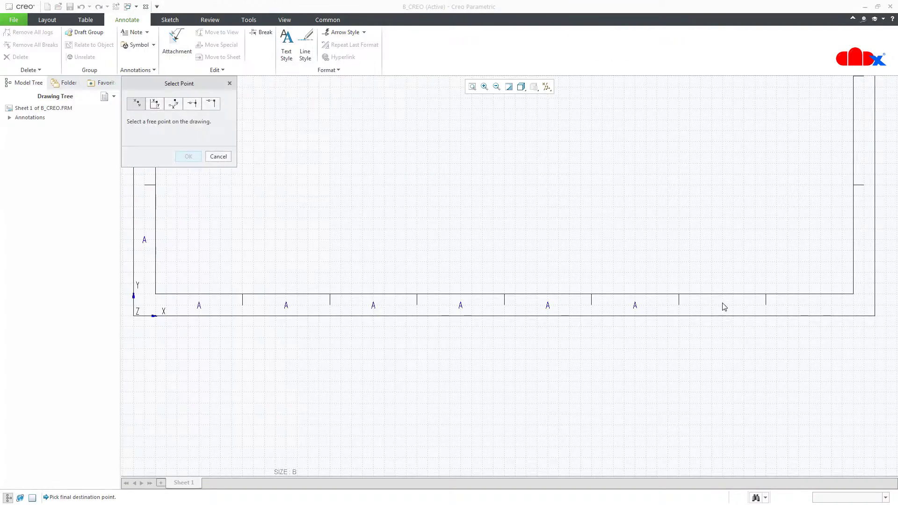
click(723, 306)
key(ctrl+v)
click(12, 140)
click(810, 306)
- Change the notes in the first two zones of the lower border to "1" and "2"
scroll(151, 316, down, 5)
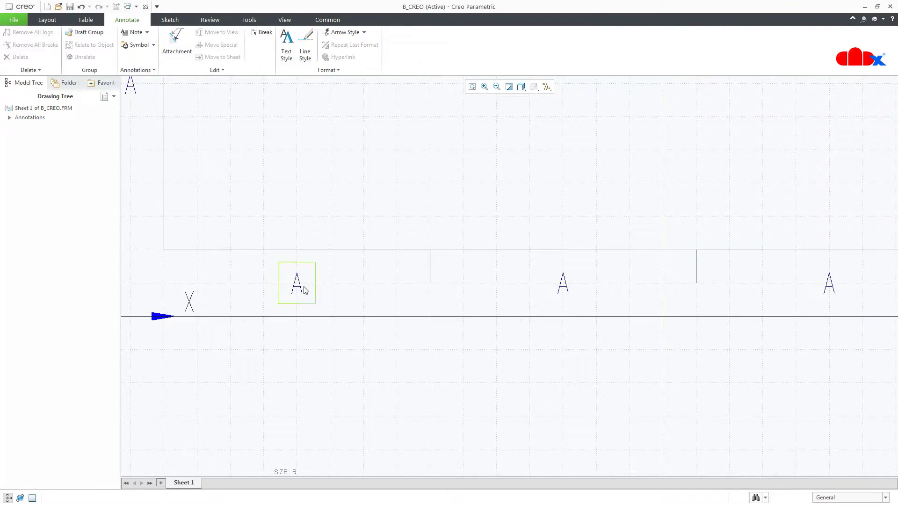
double_click(301, 286)
double_click(566, 287)
key(BackSpace)
text(2)
click(591, 396)
scroll(585, 396, up, 3)
- Change the notes in the third to sixth zones of the lower border to "3", "4", "5" and "6"
middle_drag(578, 392, 360, 369)
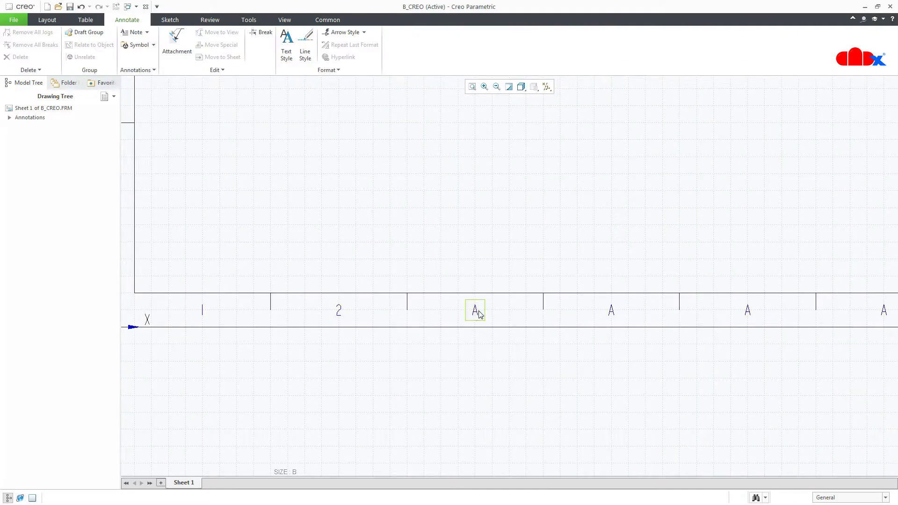
double_click(476, 313)
text(3)
double_click(614, 312)
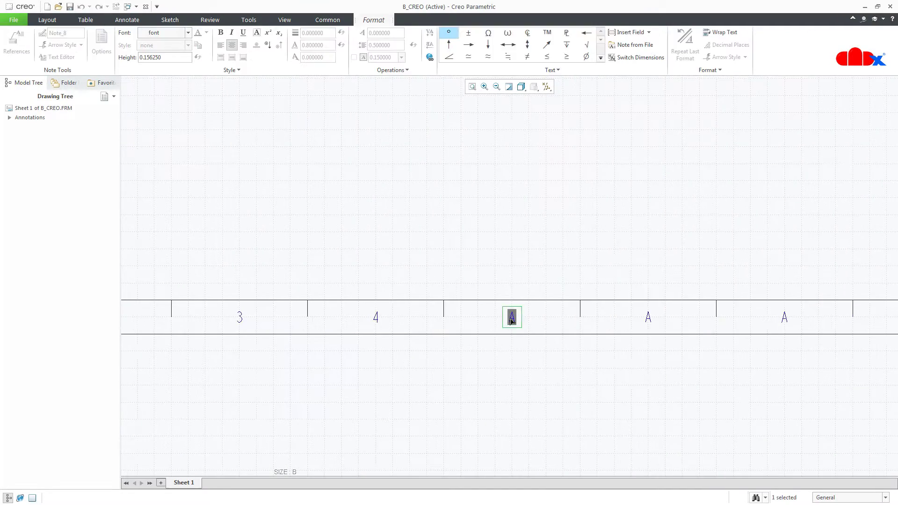
scroll(562, 401, down, 3)
scroll(562, 401, up, 3)
text(6)
click(474, 389)
click(474, 389)
- Change the notes in the last two zones of the lower border to "7" and "8"
scroll(766, 336, down, 2)
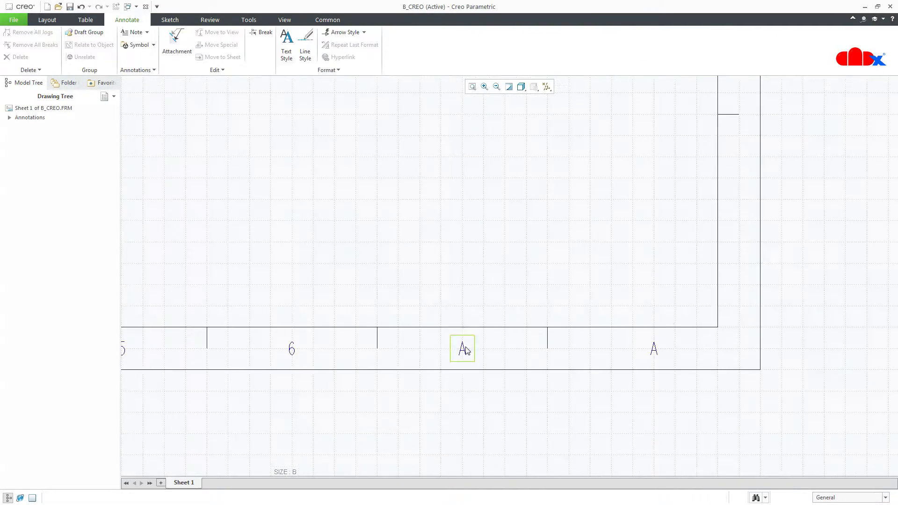
double_click(464, 348)
text(7)
click(473, 407)
click(473, 407)
double_click(650, 351)
text(8)
click(608, 406)
- Change the note in the second zone from the bottom of the left border to "B"
scroll(515, 402, up, 7)
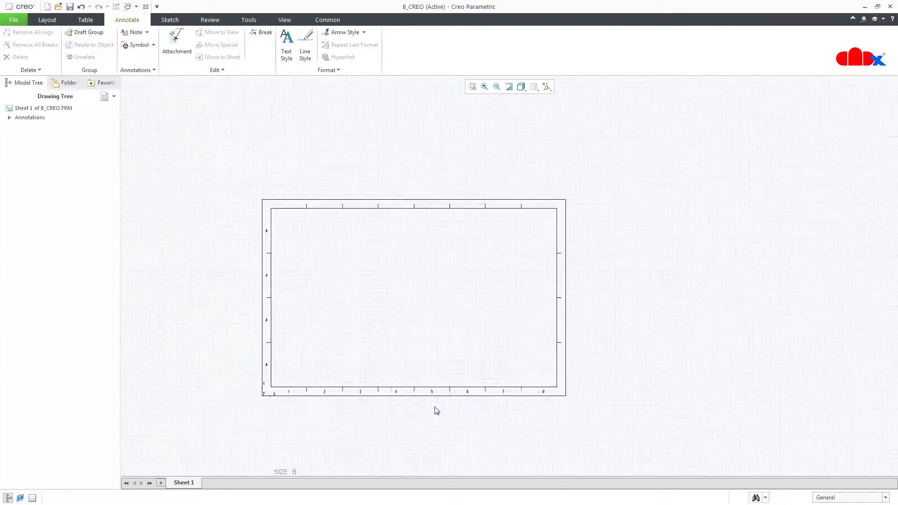
scroll(380, 353, down, 7)
double_click(368, 326)
text(B)
click(301, 323)
- Change the notes in the two upper zones of the left border to "C" and, in the uppermost, "D"
middle_drag(301, 323, 346, 453)
double_click(391, 319)
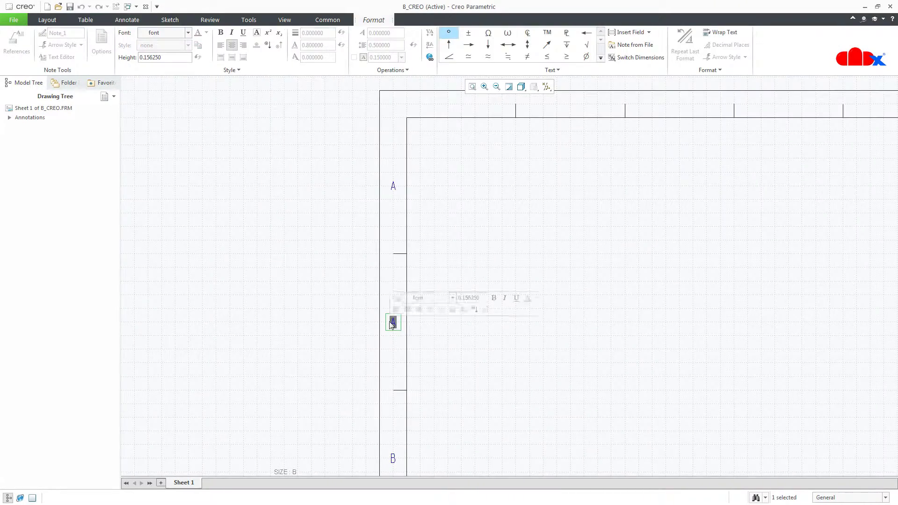
text(C)
click(349, 330)
middle_drag(348, 329, 367, 462)
double_click(406, 316)
text(D)
click(333, 363)
- Copy the left border's four letter notes and paste them into the right border's zones, using the "A" note as the reference point
scroll(332, 364, up, 2)
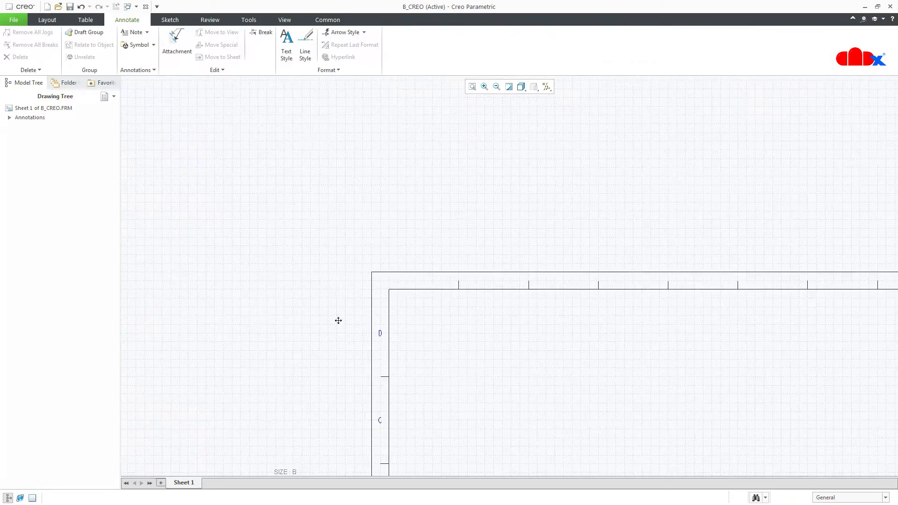
middle_drag(339, 321, 341, 225)
scroll(342, 255, up, 1)
middle_drag(331, 287, 342, 232)
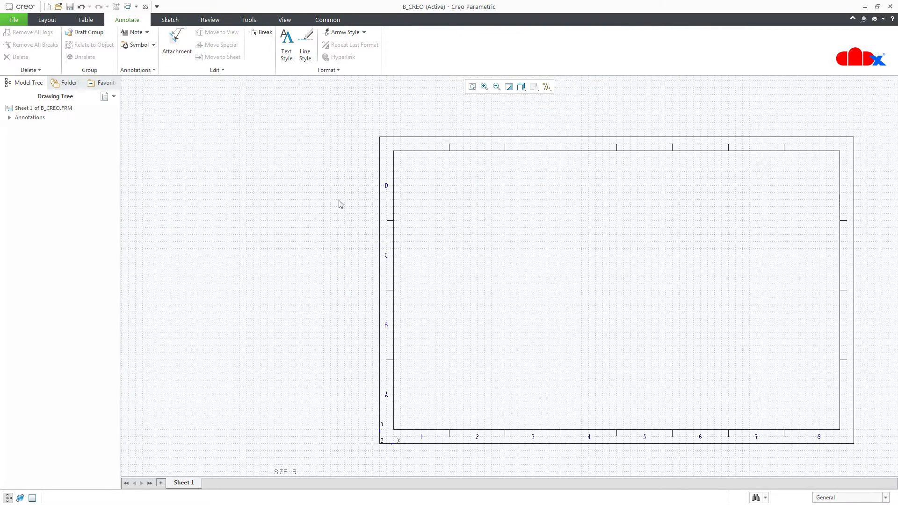
drag(337, 173, 392, 405)
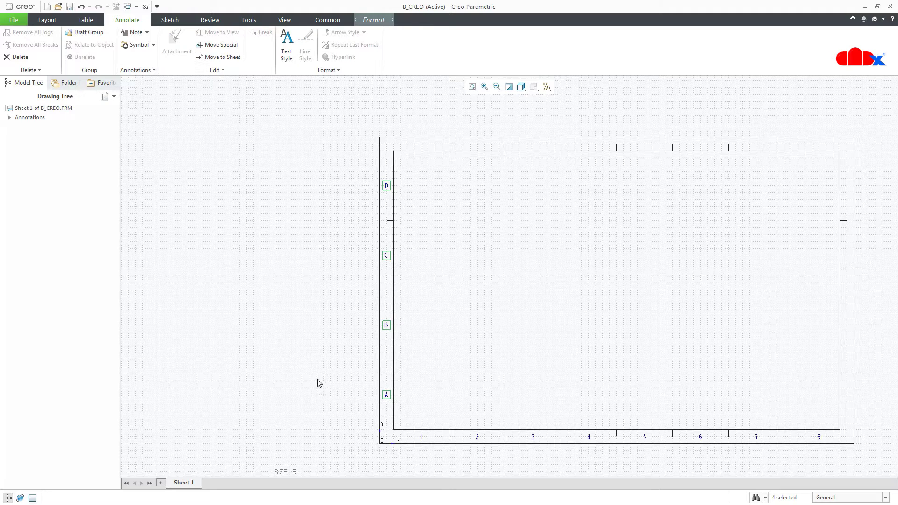
key(ctrl+c)
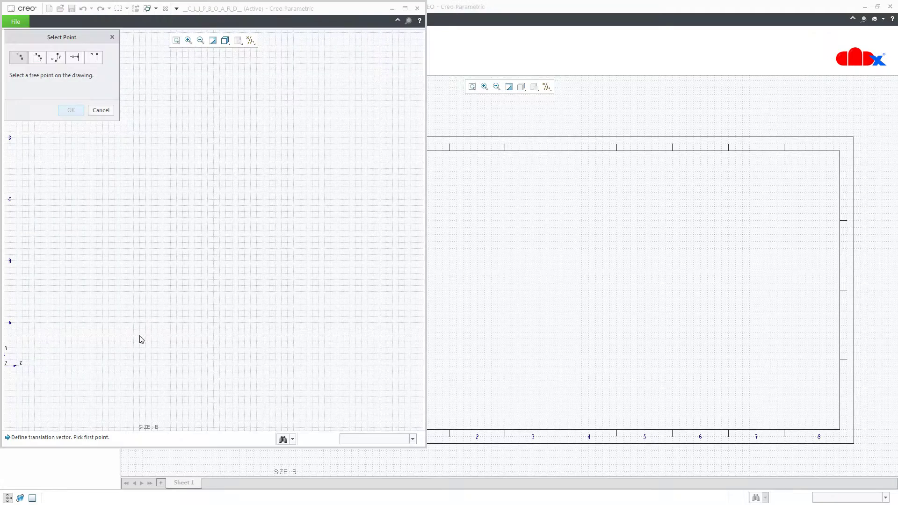
click(11, 324)
middle_drag(871, 378, 719, 371)
scroll(724, 393, down, 2)
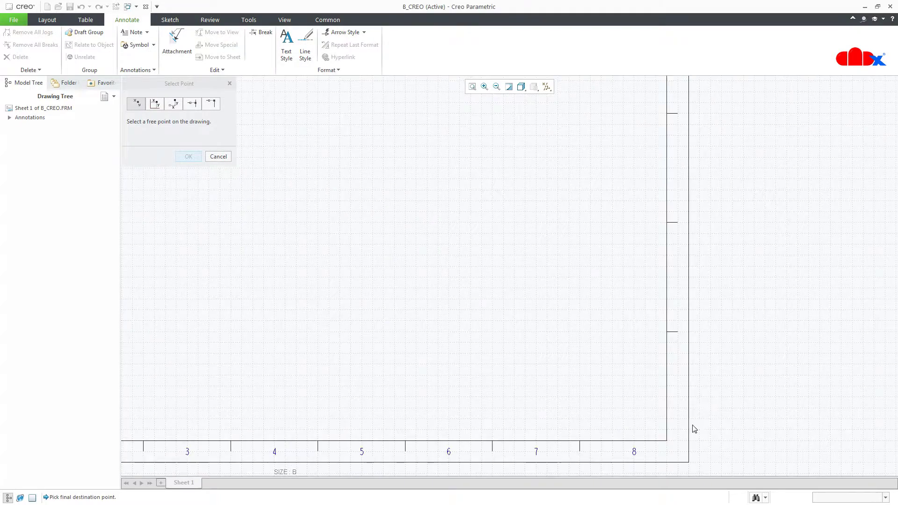
scroll(693, 425, down, 2)
middle_drag(698, 409, 691, 373)
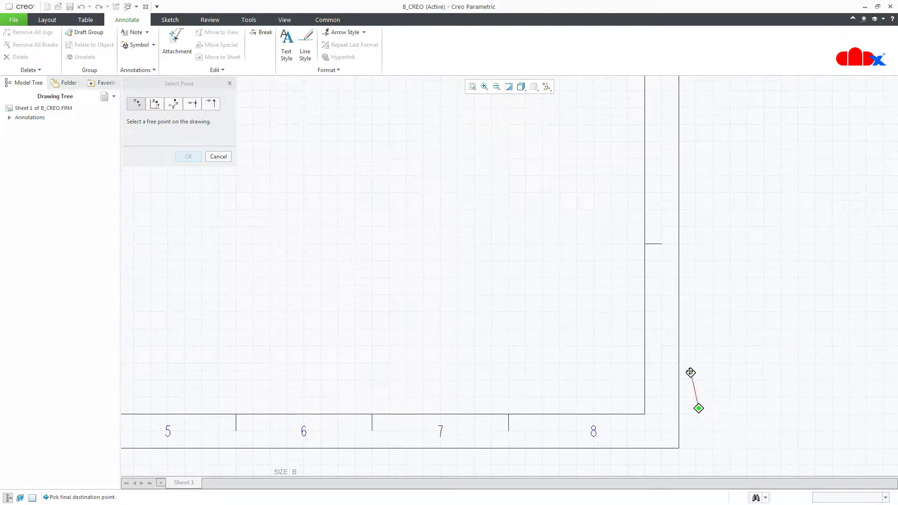
click(664, 333)
scroll(702, 349, up, 4)
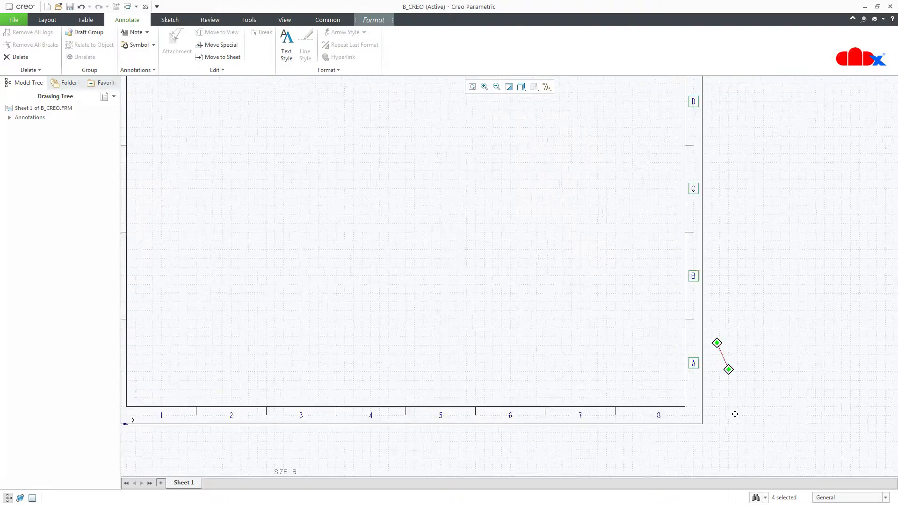
click(759, 379)
- Copy the number notes 1 to 8 from the lower border and paste them into the upper border, using the "8" as the reference point
scroll(705, 155, down, 3)
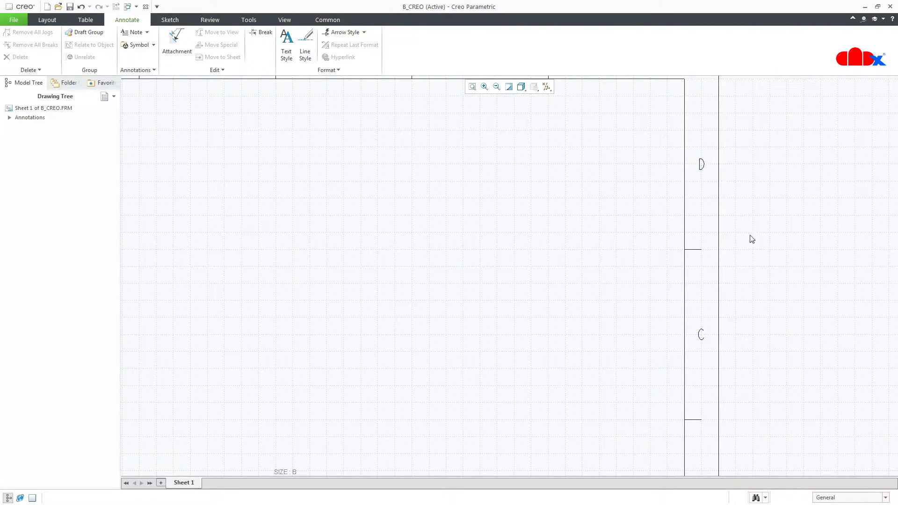
scroll(761, 266, up, 4)
scroll(715, 310, up, 1)
middle_drag(666, 327, 648, 196)
scroll(472, 347, down, 2)
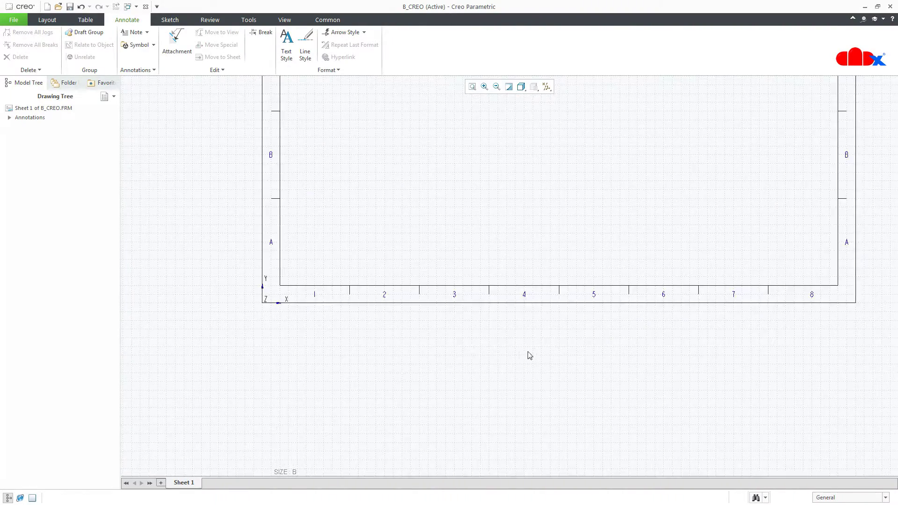
middle_drag(530, 354, 463, 323)
drag(234, 260, 763, 346)
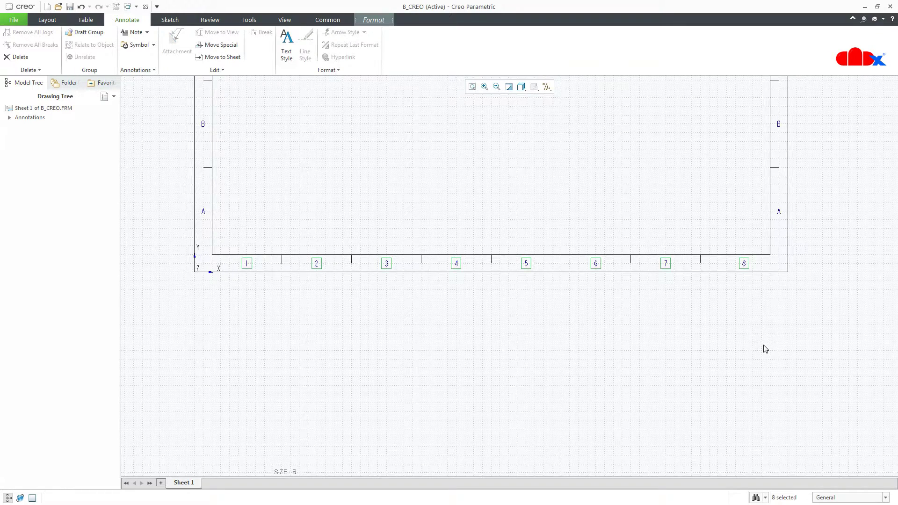
click(711, 349)
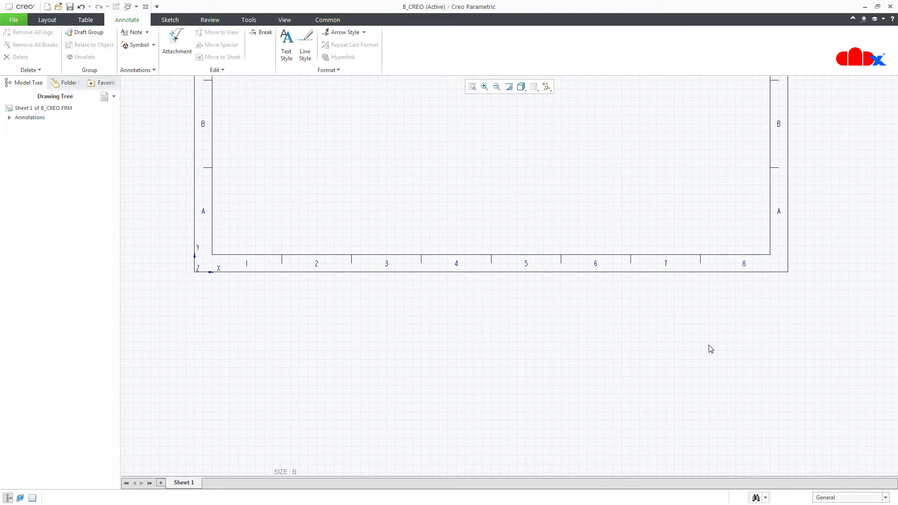
key(ctrl+v)
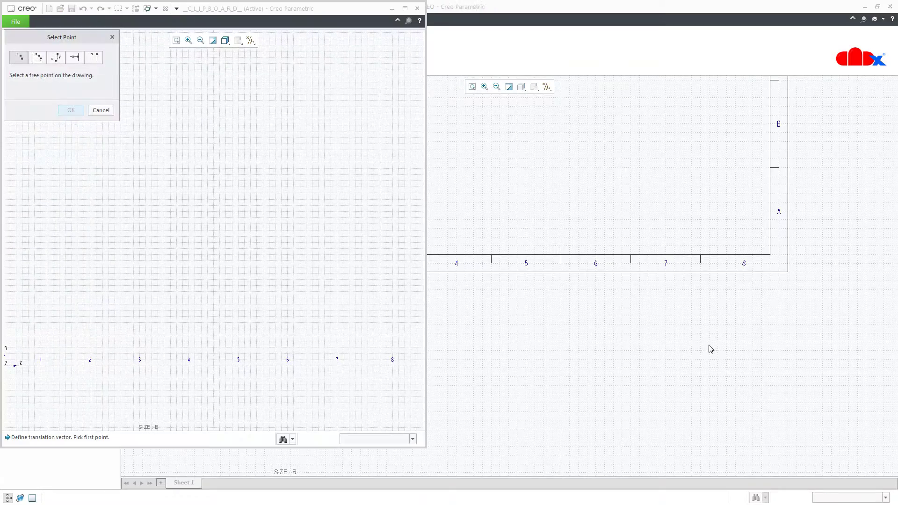
click(395, 364)
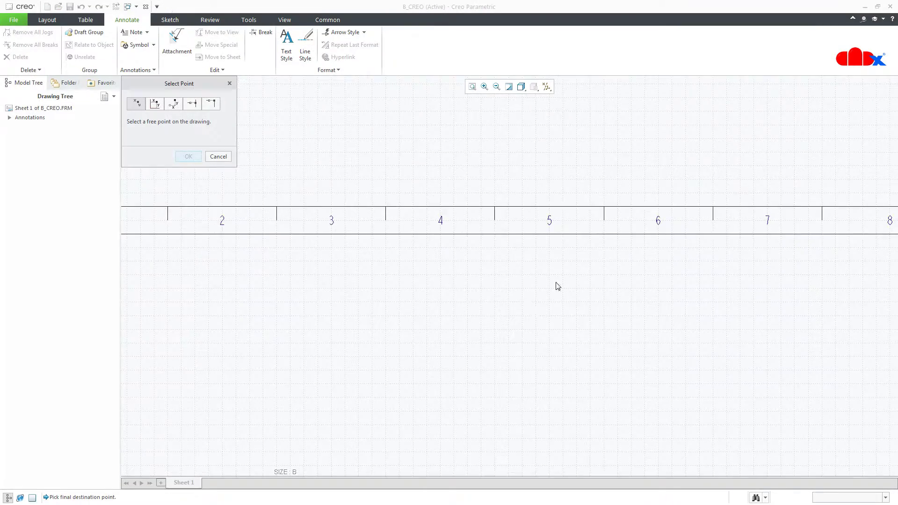
scroll(508, 313, up, 5)
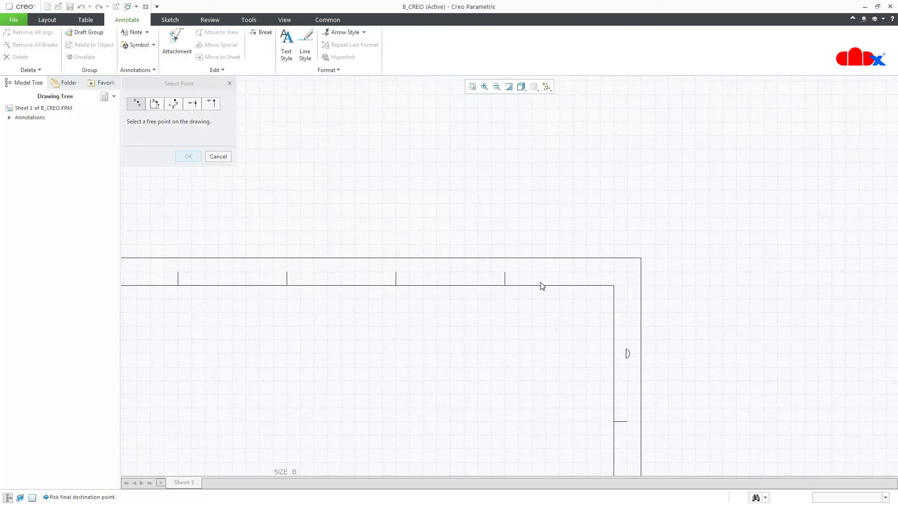
click(562, 276)
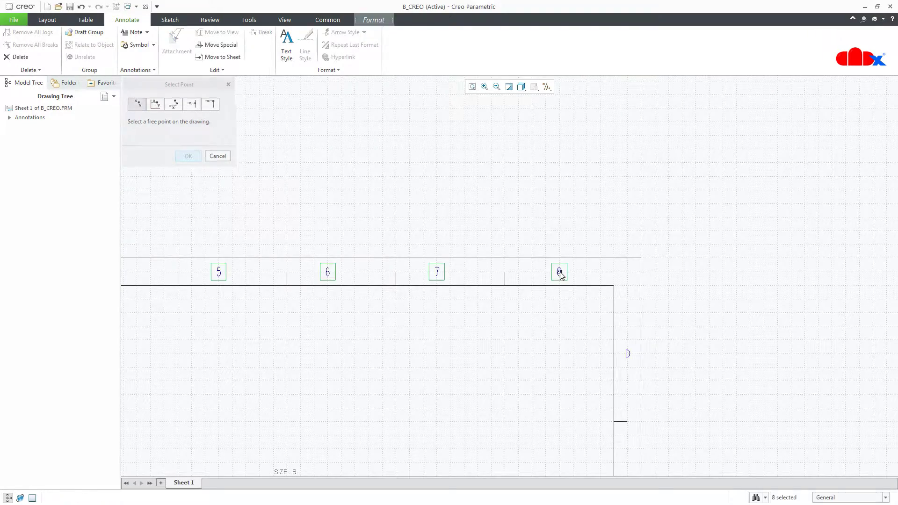
- Turn off horizontal/vertical and grid intersection snapping in the sketcher preferences
scroll(556, 357, down, 5)
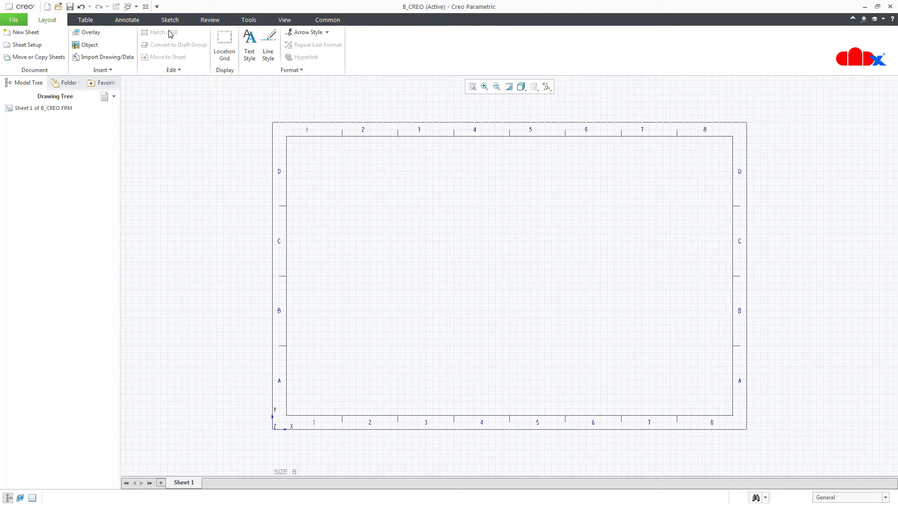
click(170, 20)
click(74, 34)
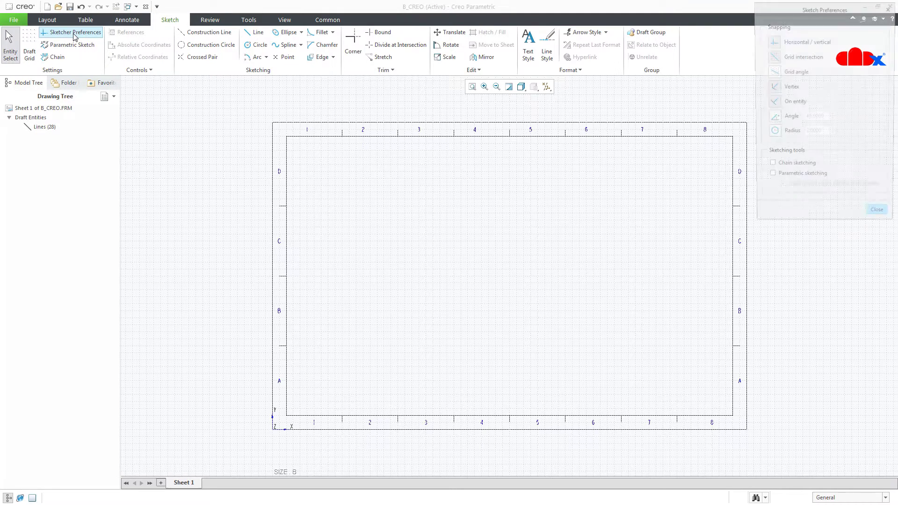
click(770, 41)
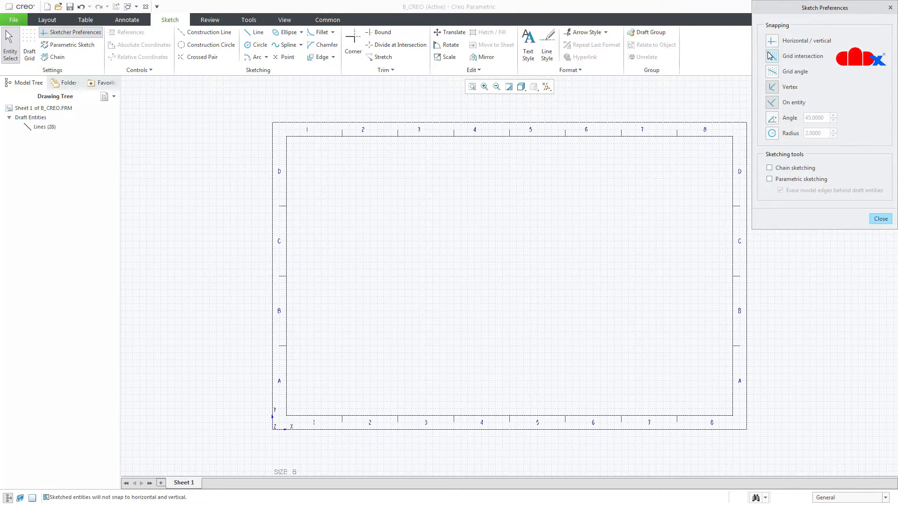
click(885, 222)
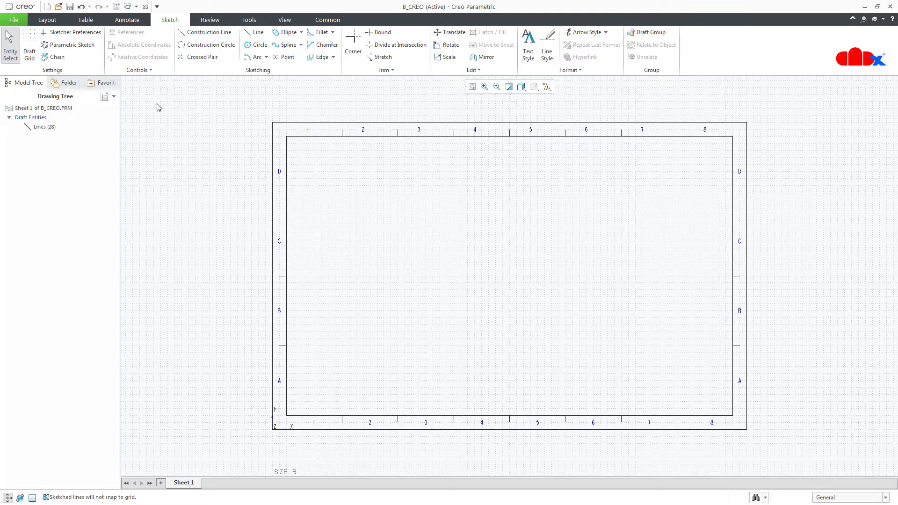
- Hide the draft grid and set its X and Y spacing to 1
click(29, 55)
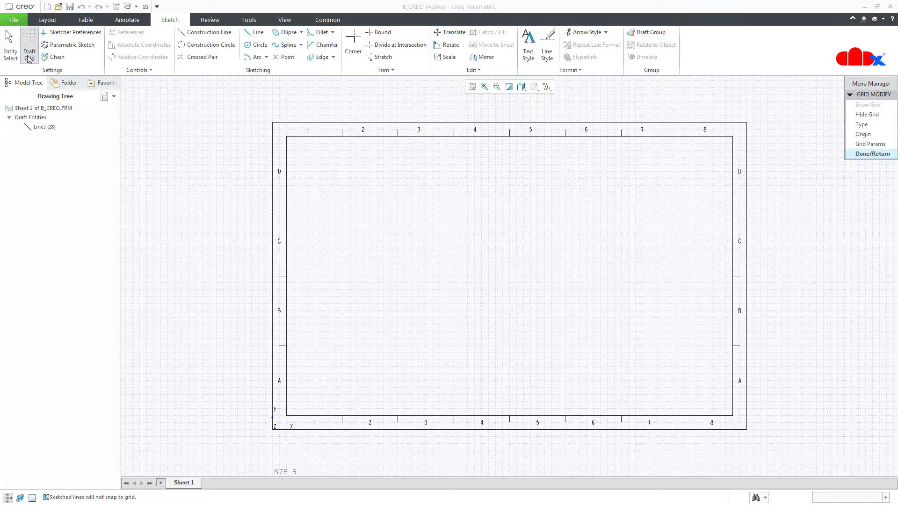
click(868, 115)
click(871, 145)
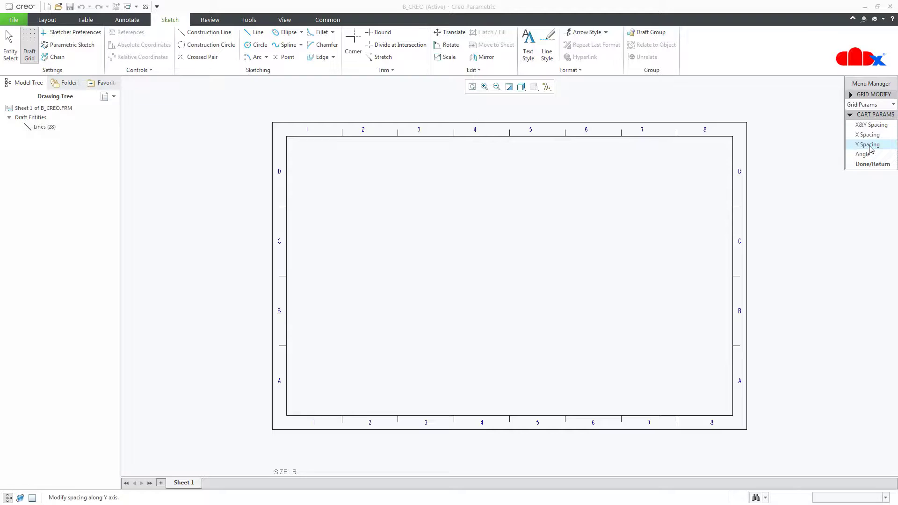
click(874, 125)
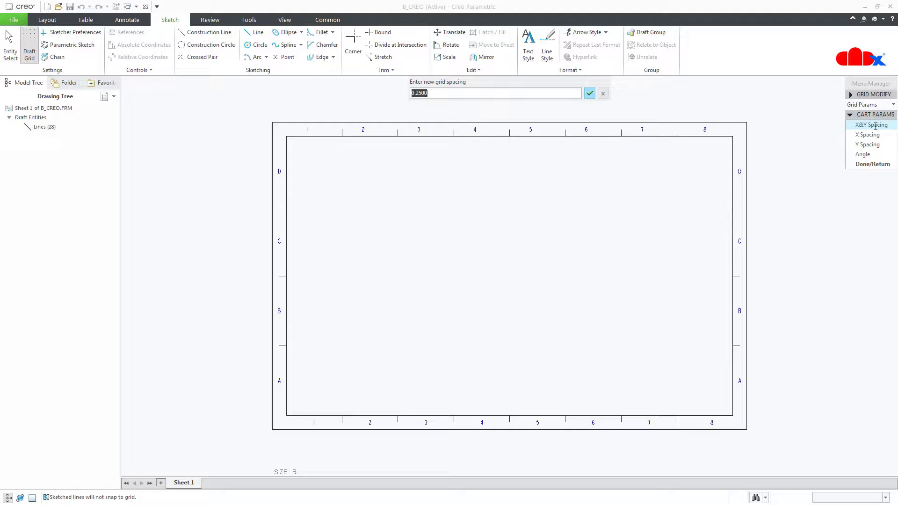
key(Return)
click(873, 164)
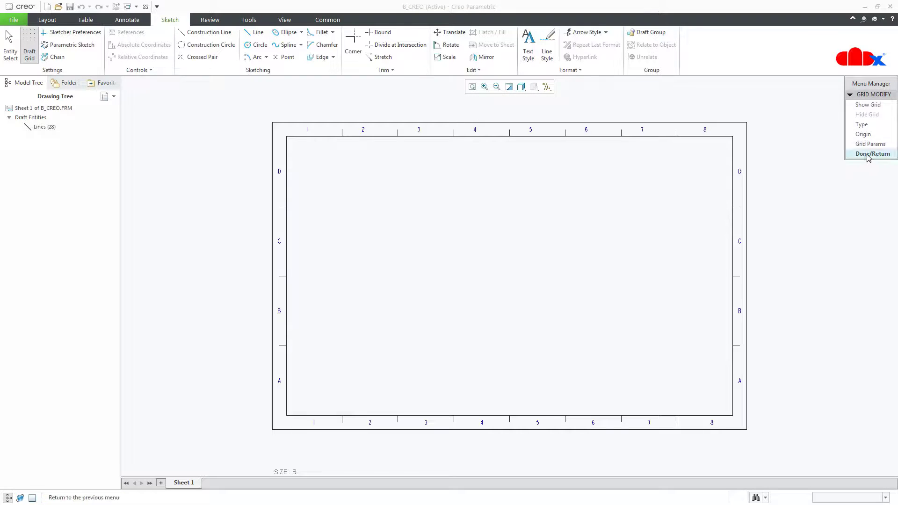
click(868, 155)
- Place a note in the lower-left zone and paste the general notes on ASME Y14.5M-1994, metric units and 3D CAD data availability
scroll(769, 254, down, 1)
mouse_move(579, 289)
middle_down()
mouse_move(611, 257)
mouse_move(573, 307)
middle_up()
scroll(586, 277, up, 1)
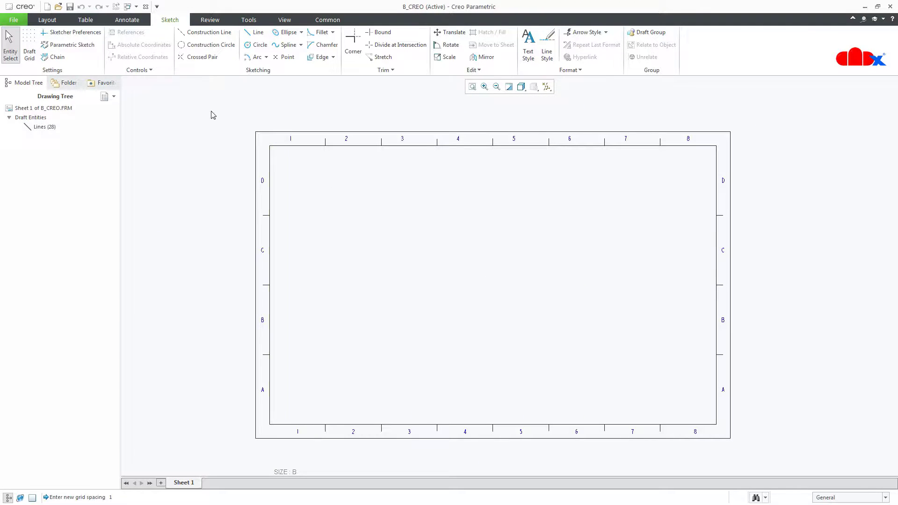
click(138, 22)
click(136, 31)
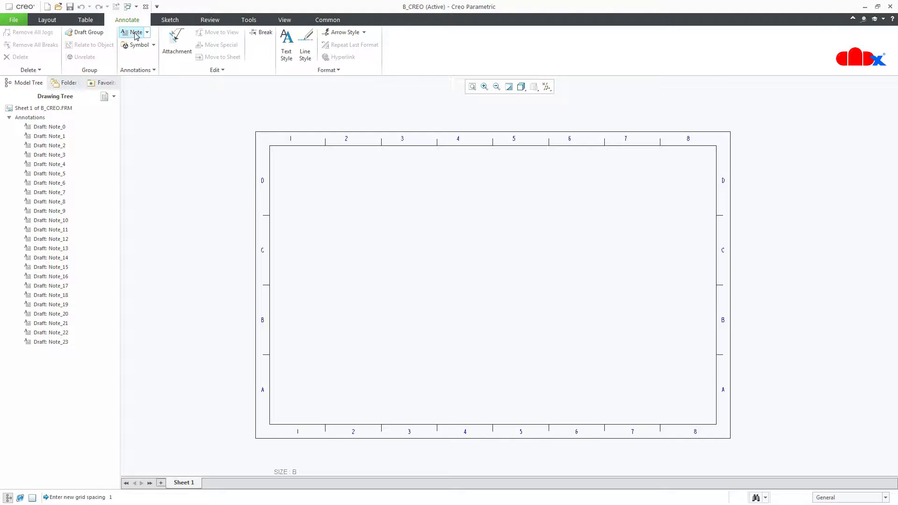
click(298, 383)
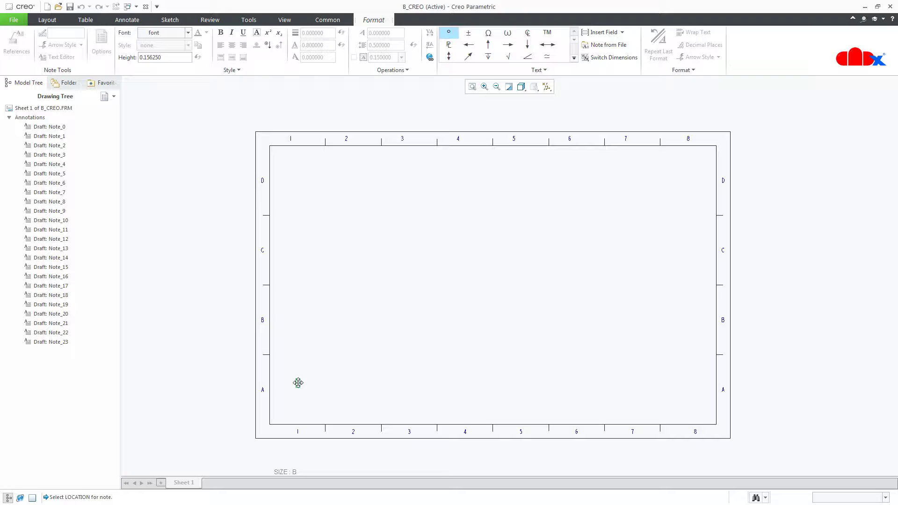
key(ctrl+v)
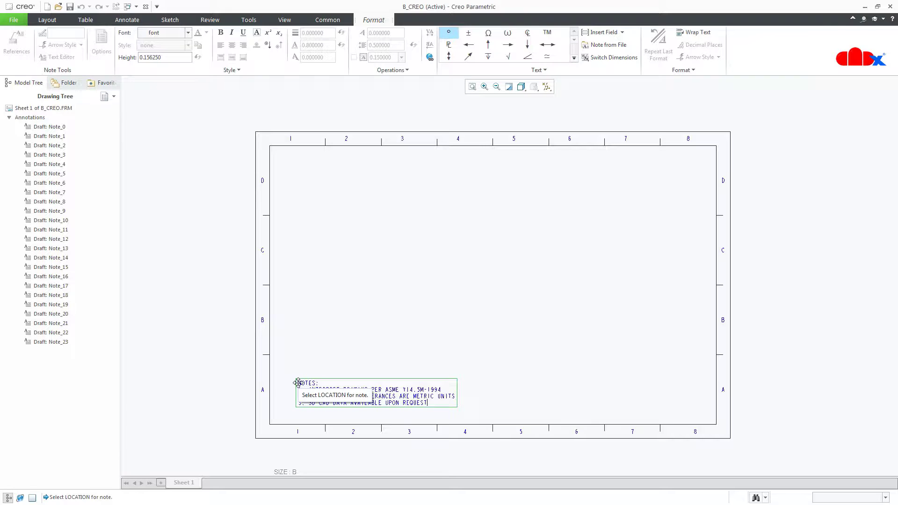
click(330, 418)
- Move the general notes block close to the lower-left corner of the inner frame
scroll(329, 418, up, 2)
drag(298, 404, 266, 426)
click(486, 333)
- Switch to the B_11X17CADX.FRM format window containing the existing title block
scroll(491, 333, down, 2)
scroll(539, 349, down, 2)
middle_drag(557, 352, 458, 350)
scroll(491, 364, up, 2)
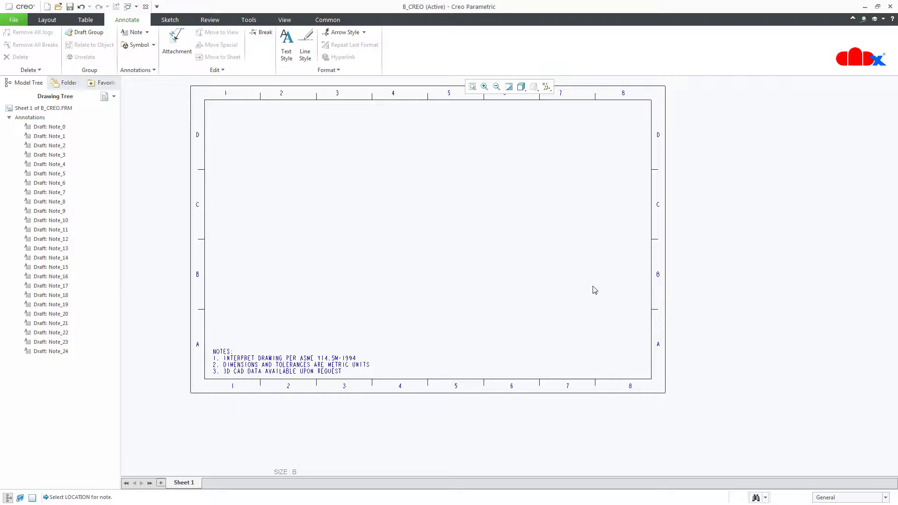
click(127, 7)
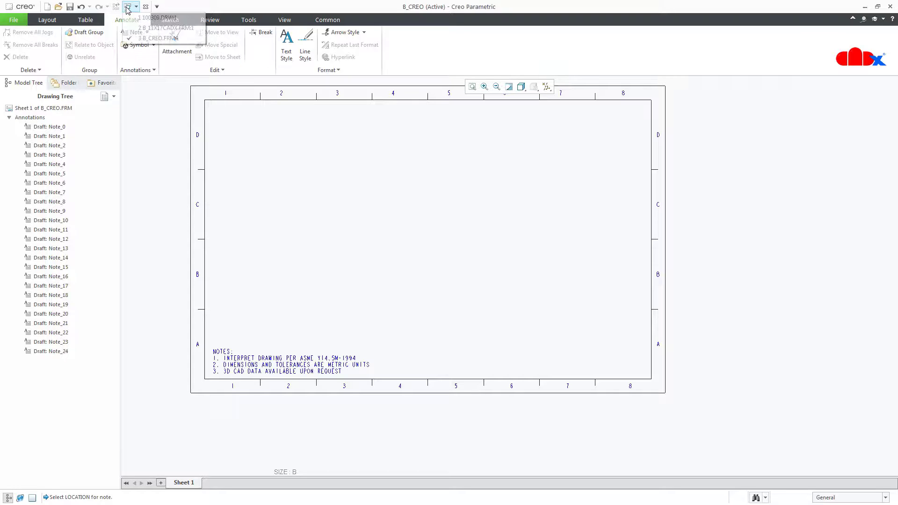
click(141, 28)
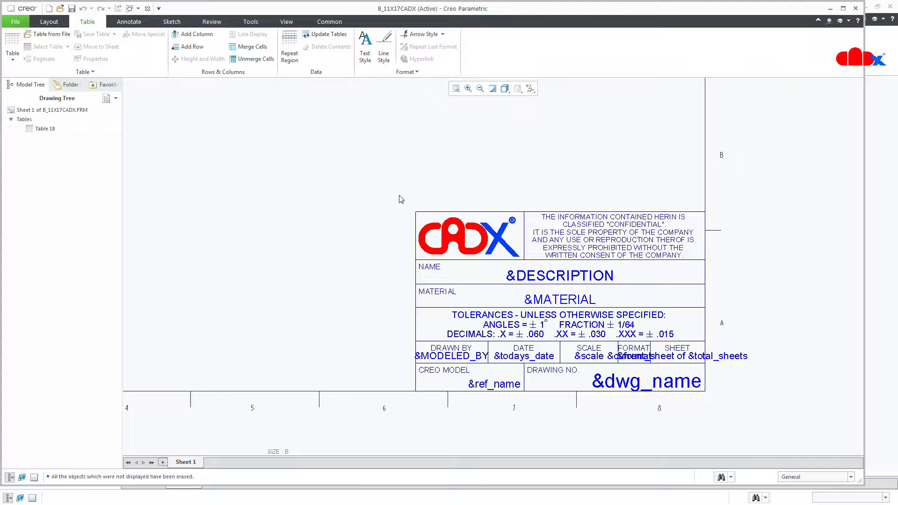
- Select the entire CADX title block table, not just one row or column, and copy it
click(419, 217)
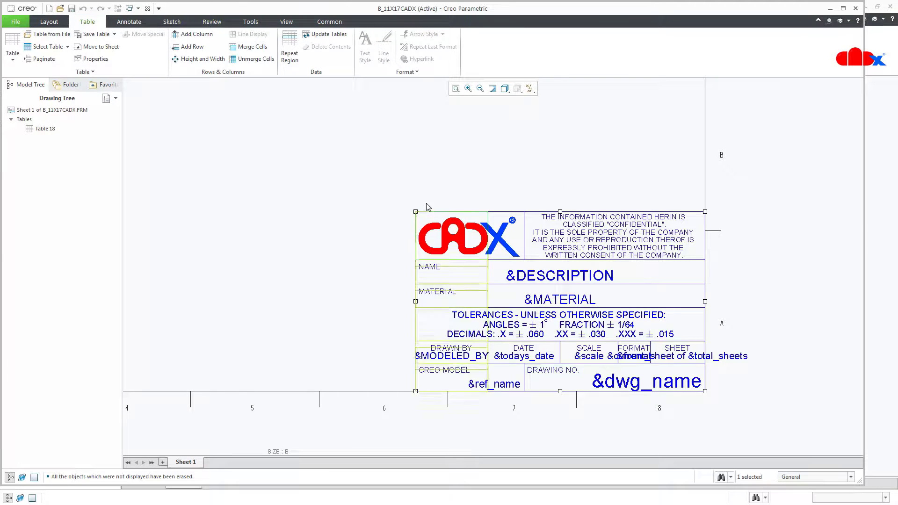
click(426, 202)
right_click(419, 218)
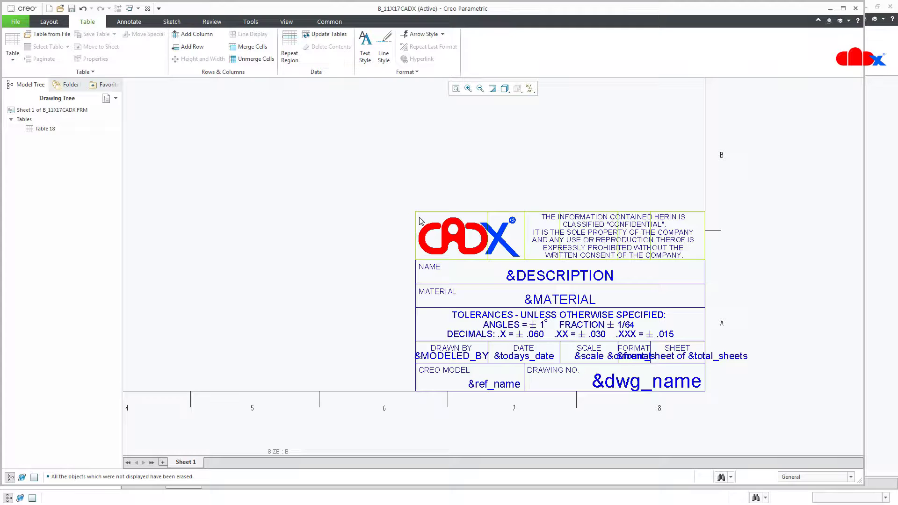
right_click(420, 217)
right_click(420, 220)
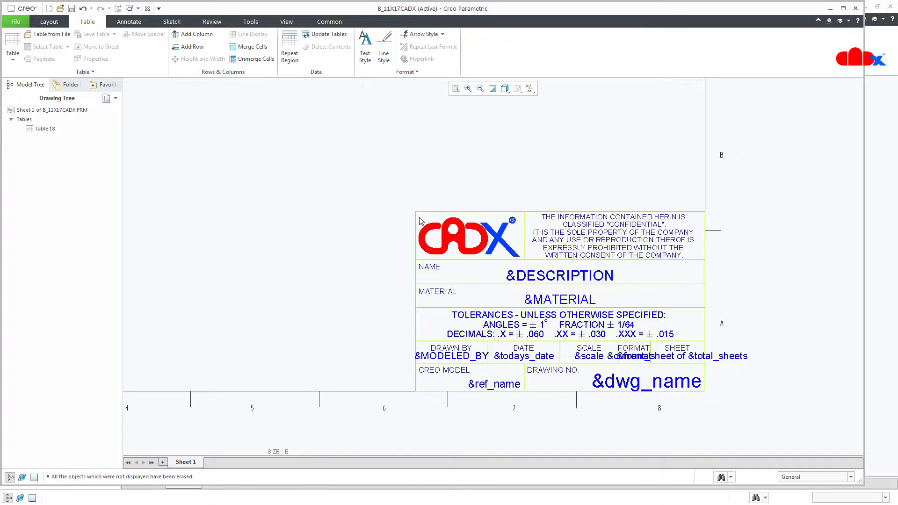
click(420, 220)
click(367, 208)
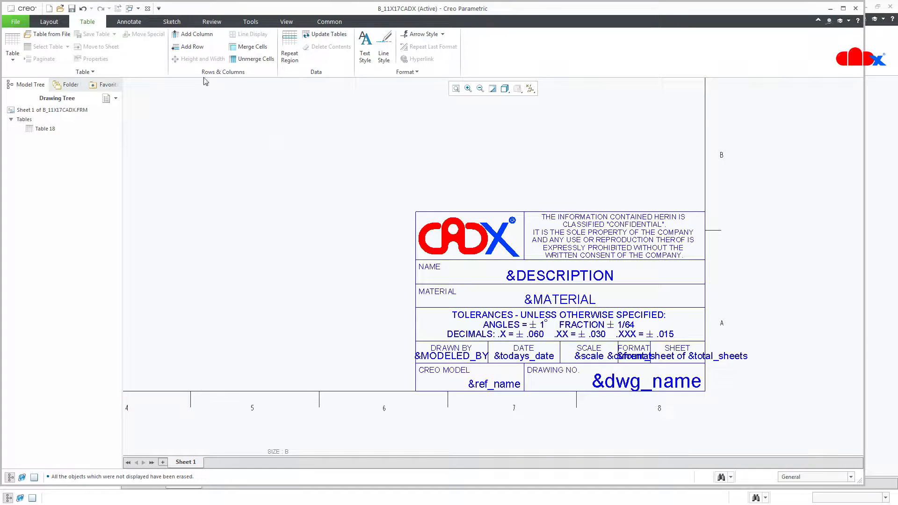
- Return to the B_CREO format and paste the copied title block table near its lower-right corner, using its upper-left area as the reference point
click(147, 9)
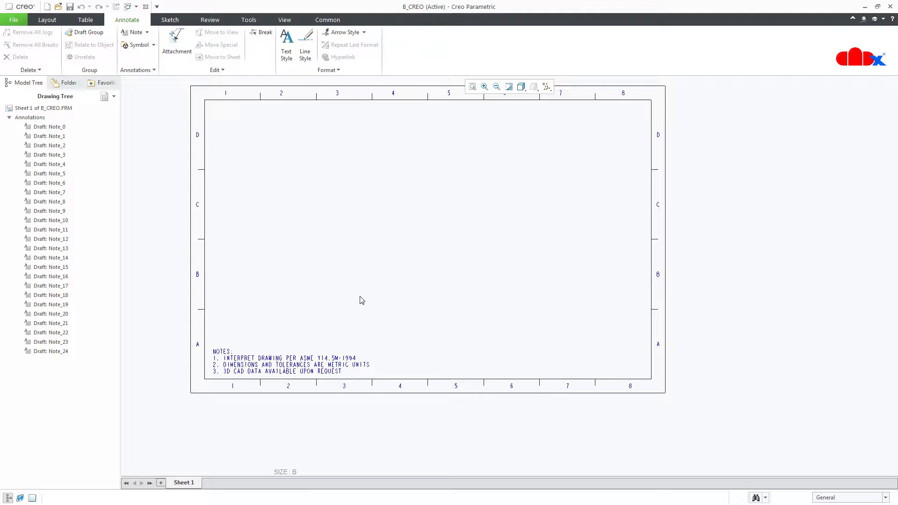
key(ctrl+v)
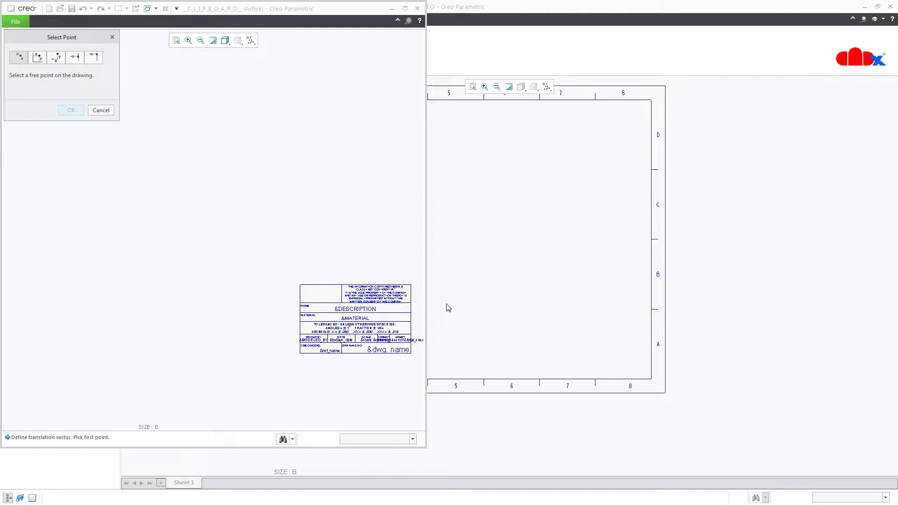
click(315, 292)
click(543, 309)
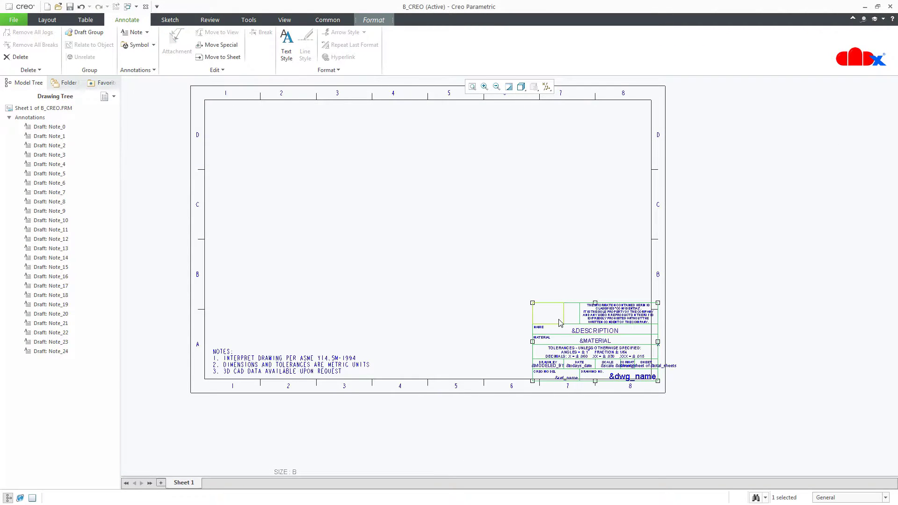
- Move the pasted title block table outside the sheet, just beyond the right border beside zone A, as a reference
scroll(496, 303, up, 2)
drag(441, 270, 623, 260)
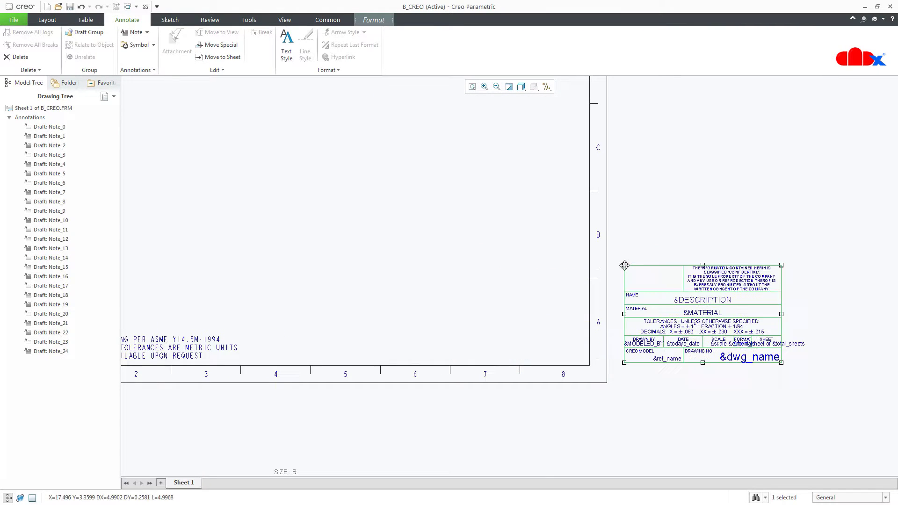
click(654, 392)
scroll(662, 359, up, 2)
middle_drag(667, 359, 607, 368)
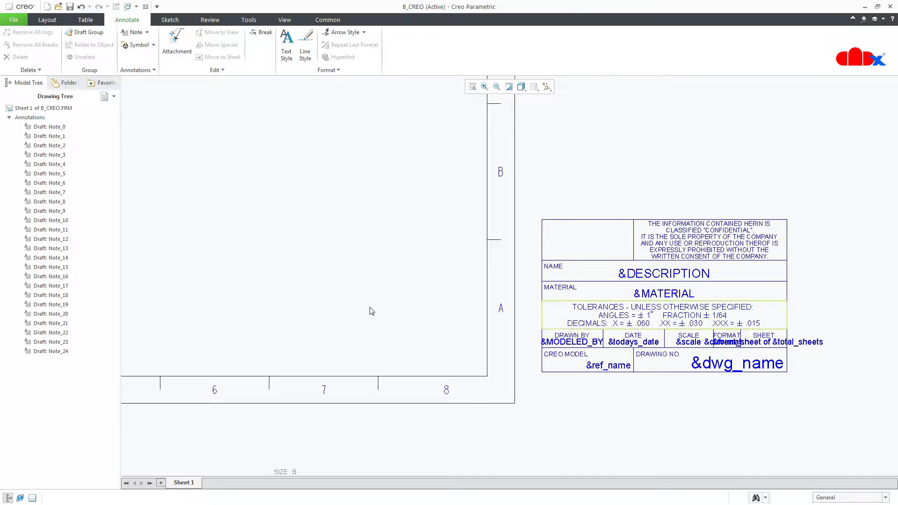
mouse_move(269, 279)
middle_down()
mouse_move(357, 245)
mouse_move(445, 321)
mouse_move(410, 320)
middle_up()
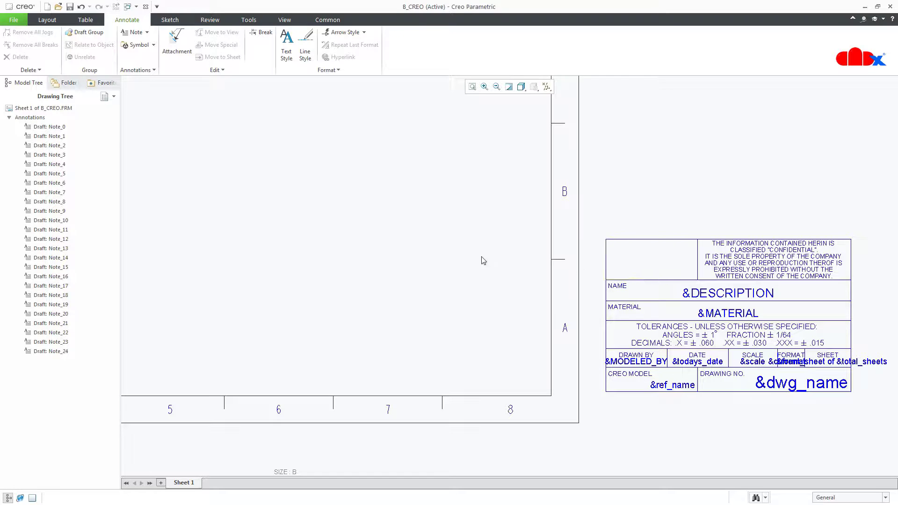
- Insert a new table of 6 columns by 8 rows in the lower part of the format
click(90, 22)
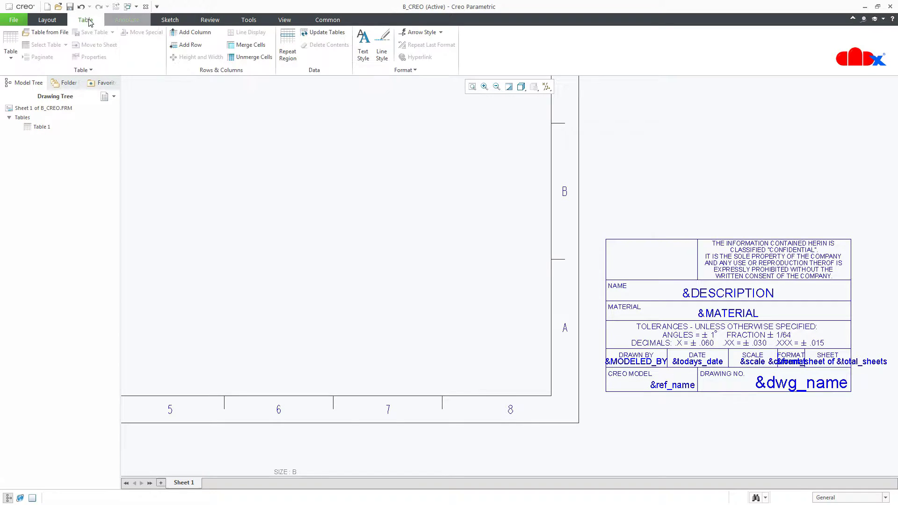
click(17, 42)
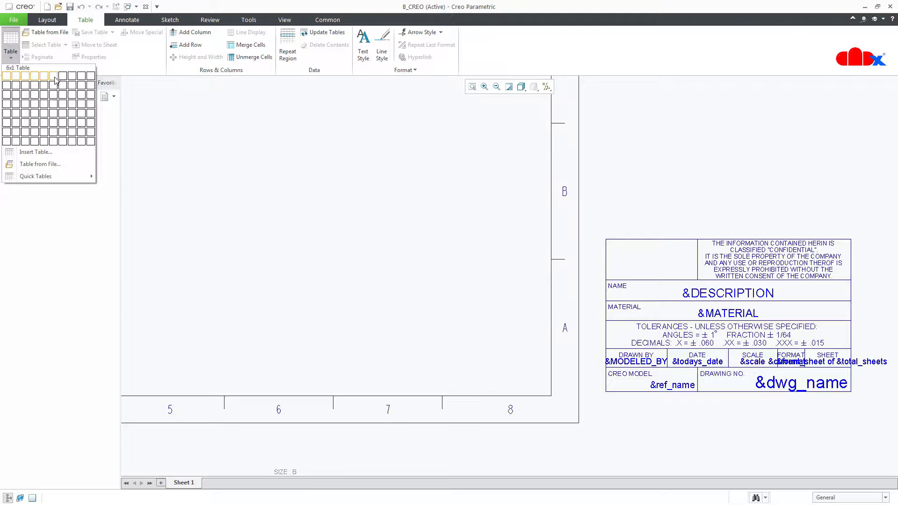
click(54, 141)
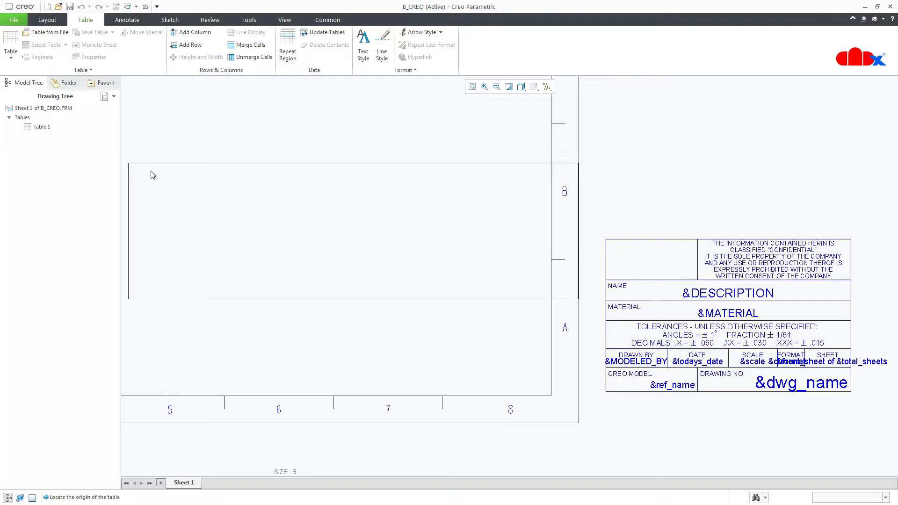
click(136, 257)
- Move the new 6x8 table inside the inner frame, just above the lower border between zones 4 and 8
scroll(285, 262, up, 2)
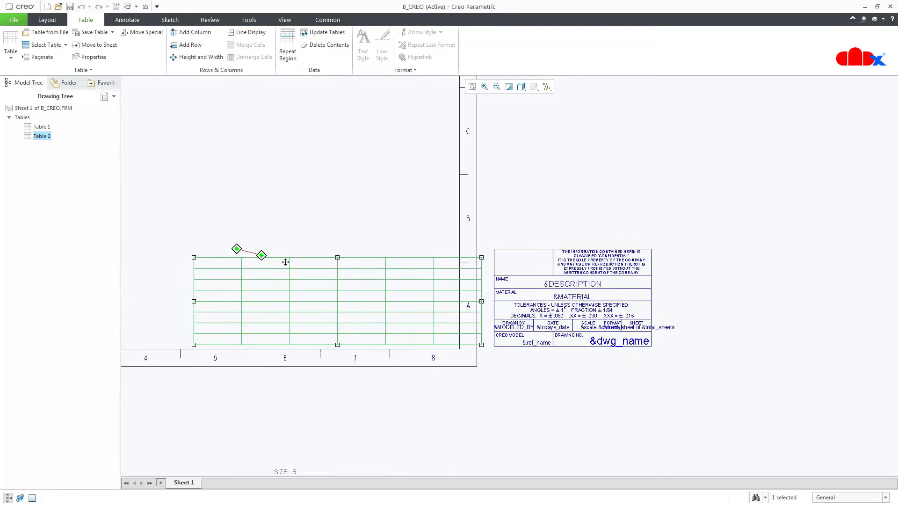
middle_drag(286, 262, 317, 263)
drag(250, 266, 215, 263)
click(404, 391)
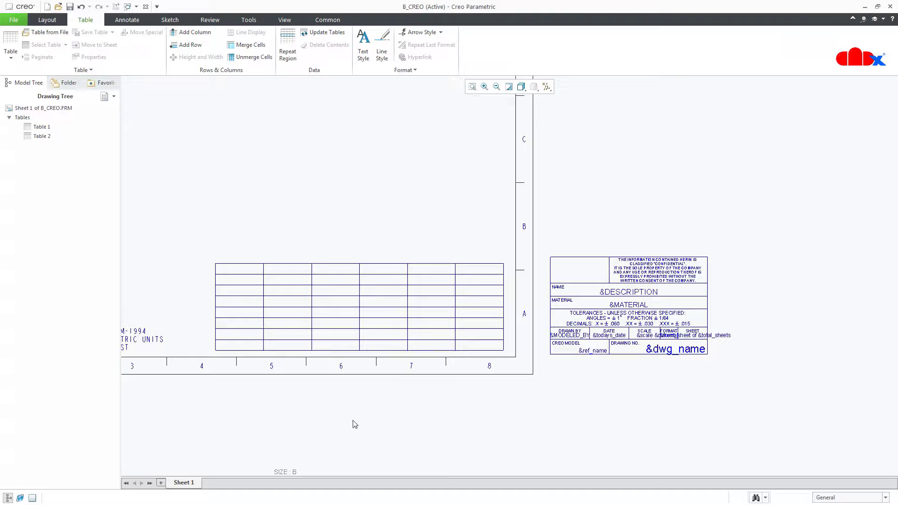
- Merge the three right-hand cells in each of the two bottom rows of the new table
scroll(570, 357, up, 3)
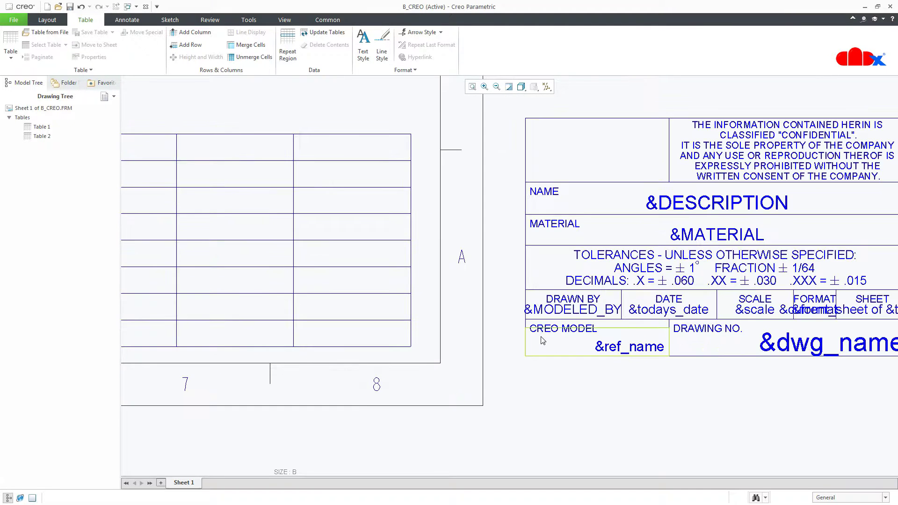
scroll(579, 402, down, 1)
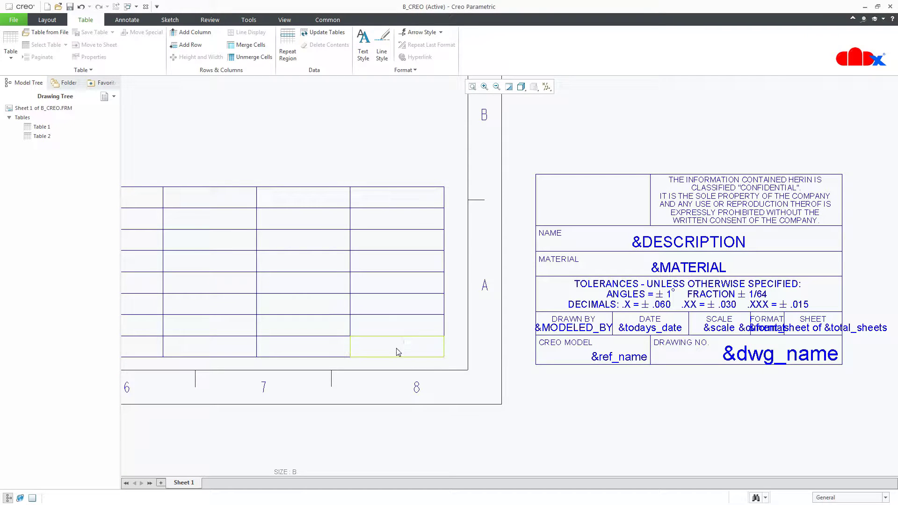
scroll(401, 397, up, 1)
mouse_move(401, 397)
middle_down()
mouse_move(567, 375)
mouse_move(528, 373)
middle_up()
scroll(527, 373, up, 1)
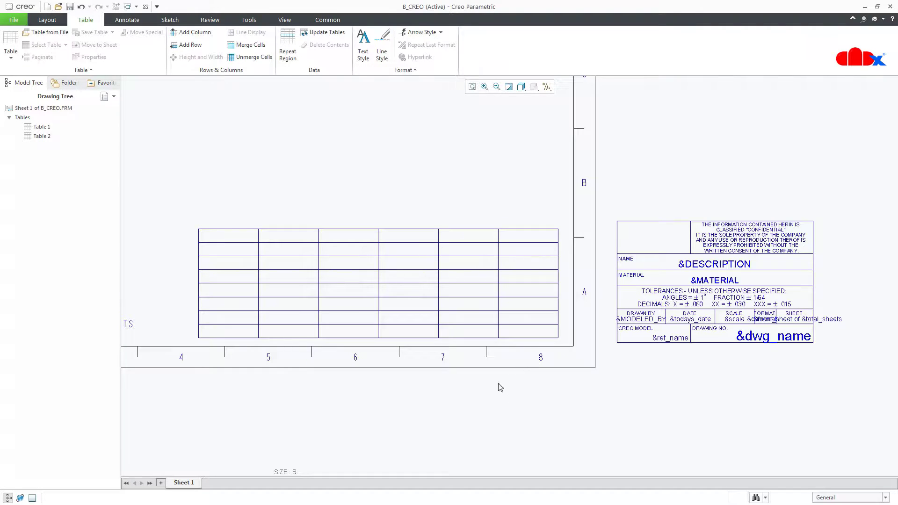
click(261, 49)
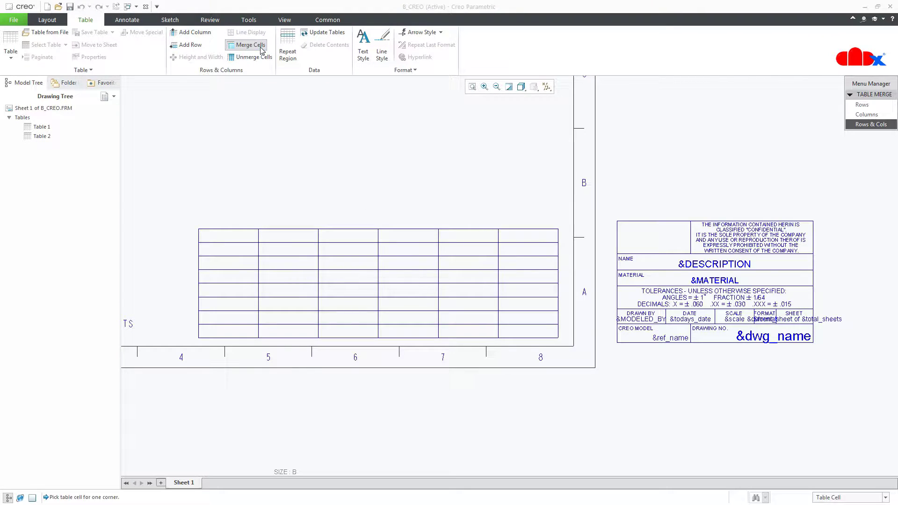
click(507, 335)
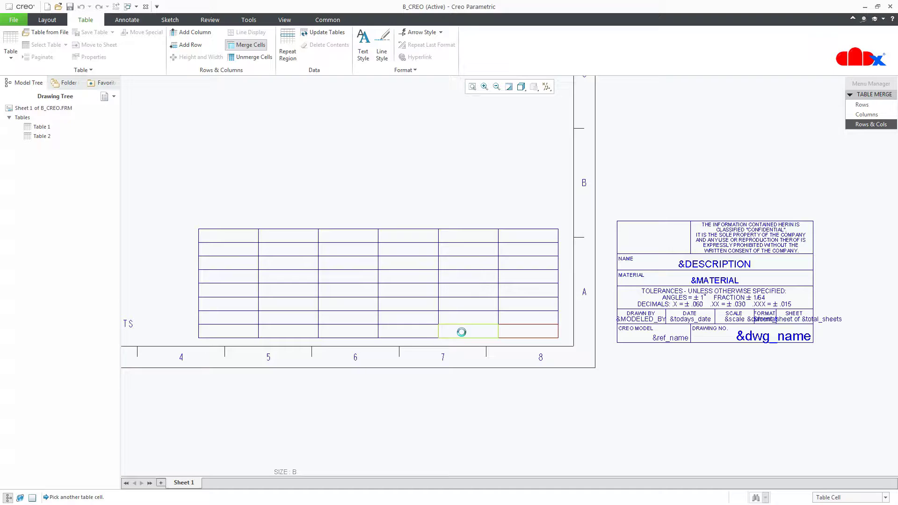
click(424, 335)
click(506, 322)
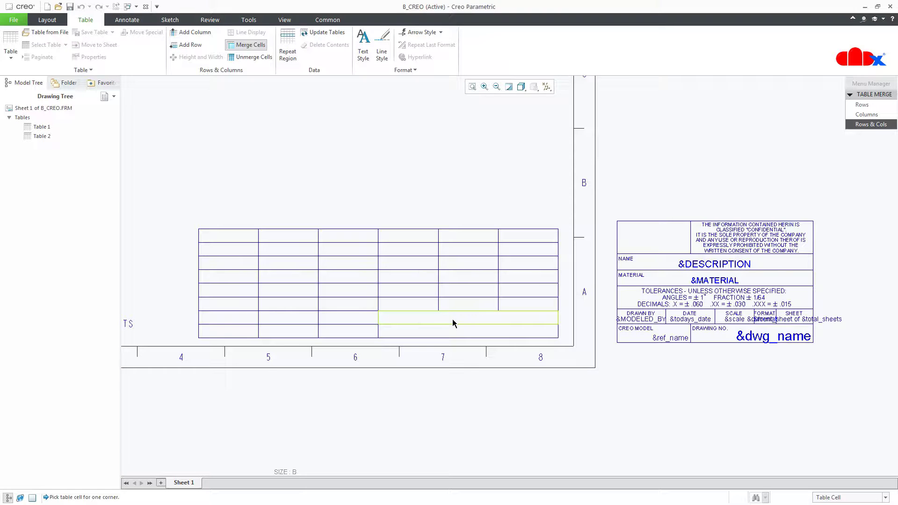
- Merge the three left-hand cells in each of the two bottom rows of the new table
click(286, 335)
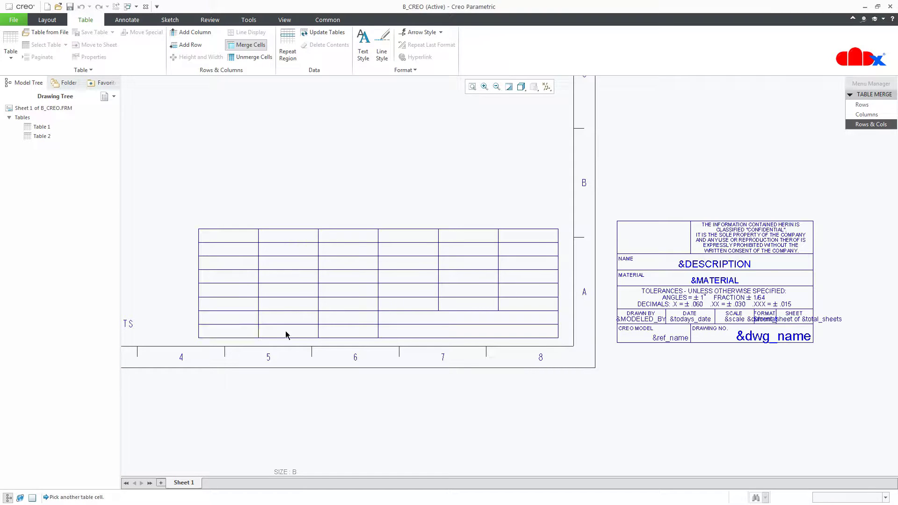
click(321, 333)
click(243, 318)
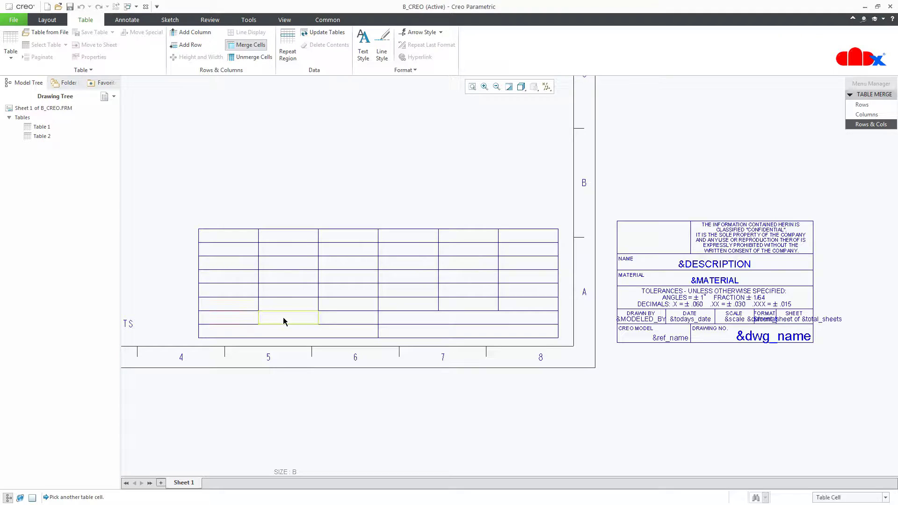
click(331, 319)
middle_drag(419, 330, 461, 338)
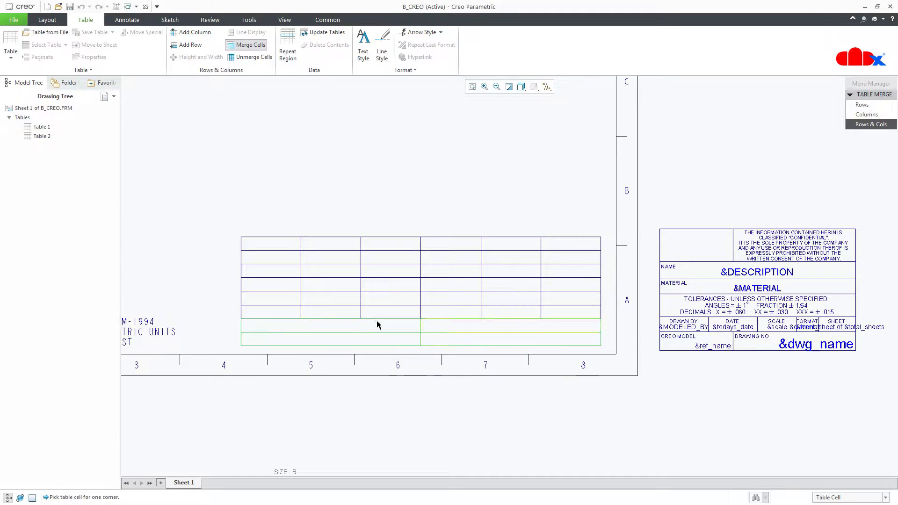
- Merge all six cells of the new table's fourth row into one full-width cell
click(337, 286)
click(338, 287)
click(437, 287)
click(354, 287)
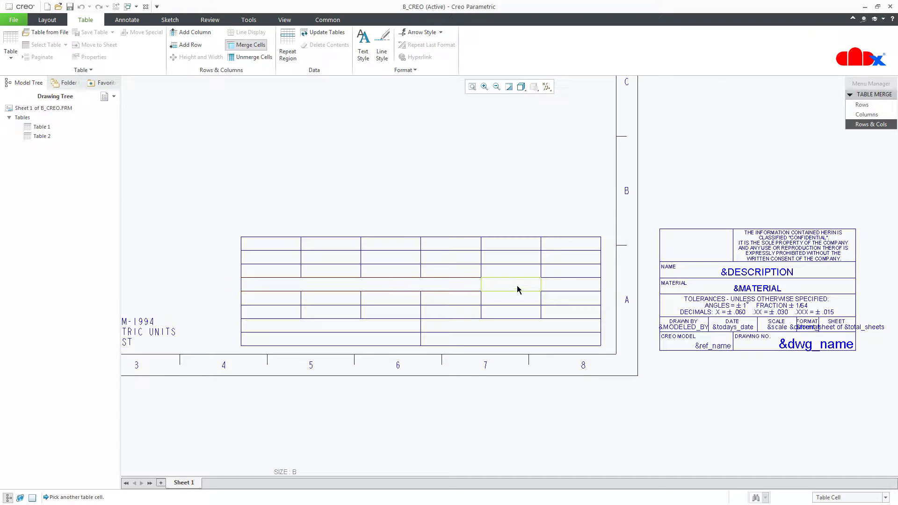
click(556, 287)
middle_drag(479, 288, 465, 292)
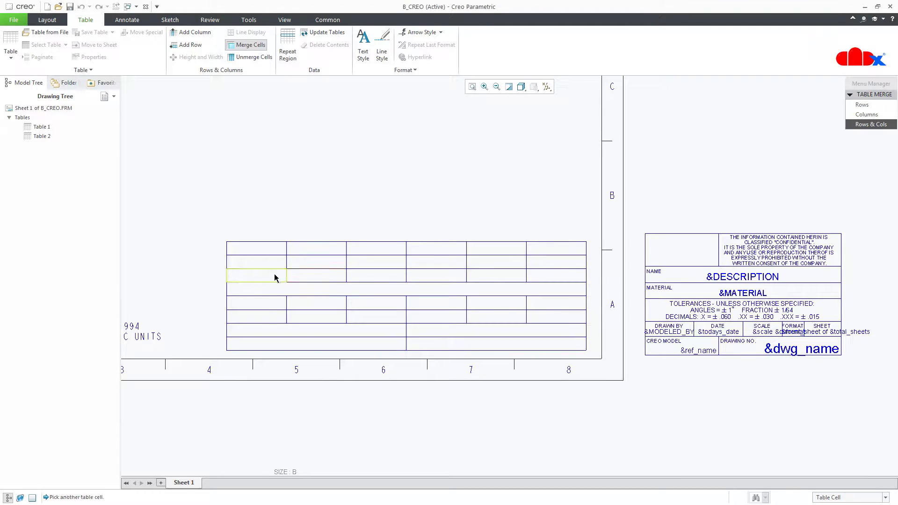
- Merge the six cells in each of the table's top three rows into one full-width cell per row
click(274, 278)
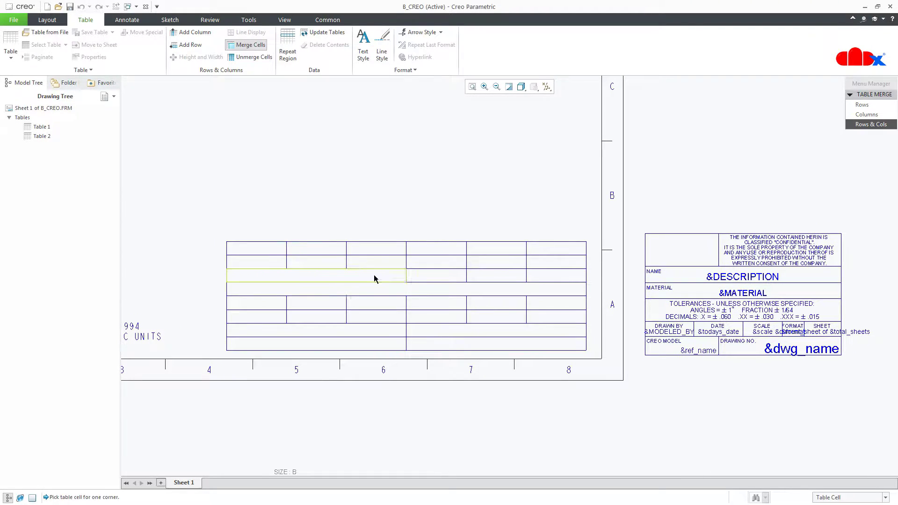
click(258, 252)
click(437, 250)
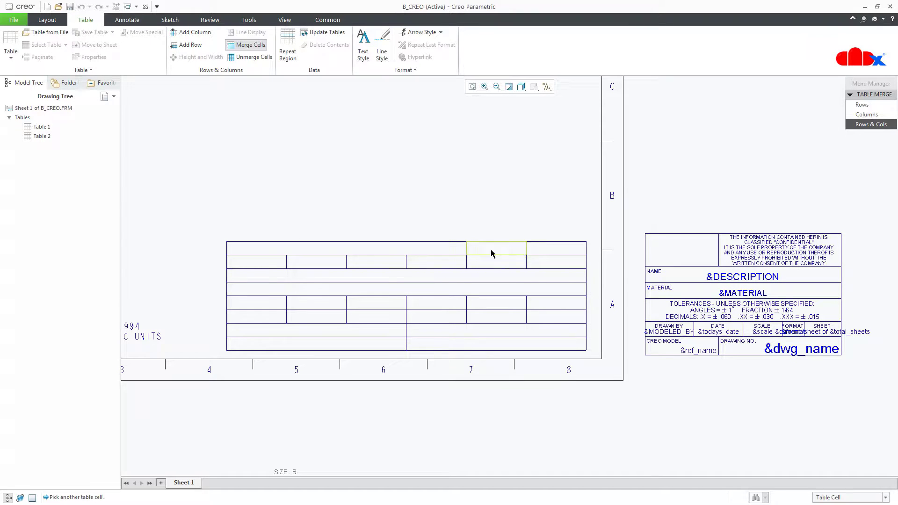
click(494, 252)
click(276, 266)
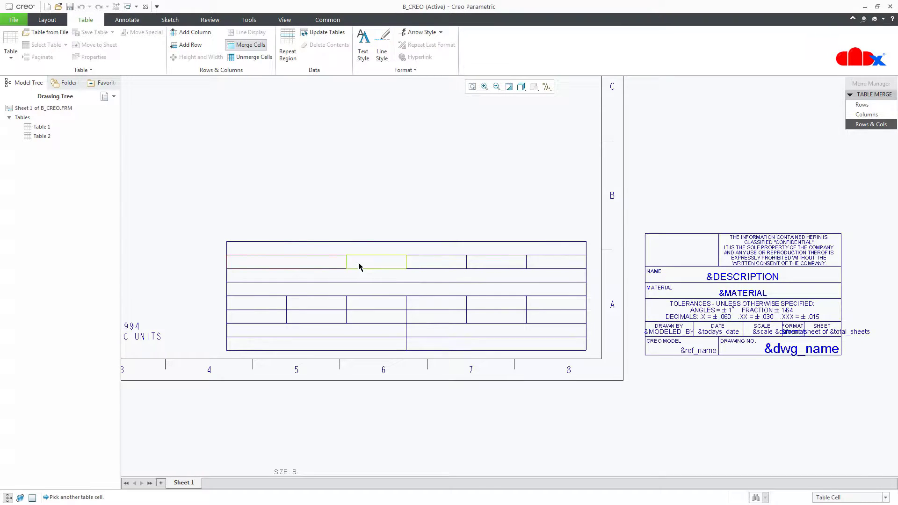
click(557, 262)
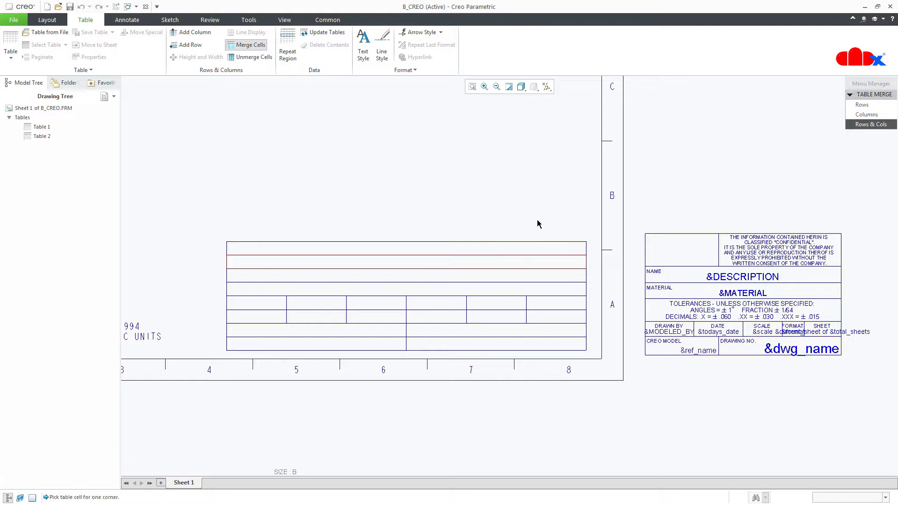
middle_click(538, 221)
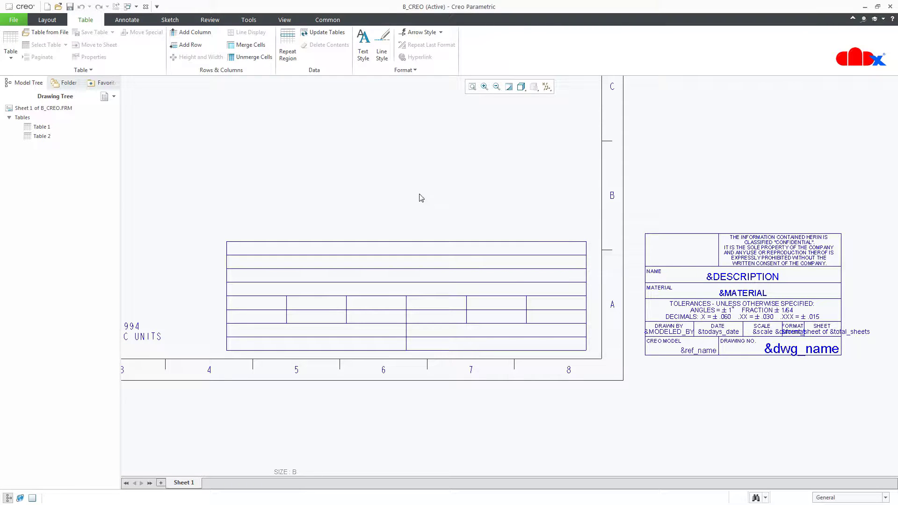
- Add a row above the table's first row
click(192, 45)
click(277, 242)
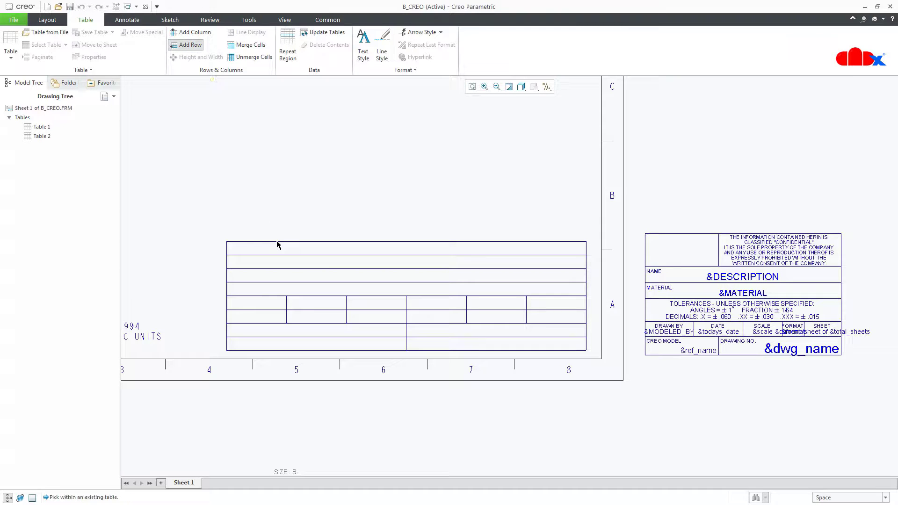
click(278, 243)
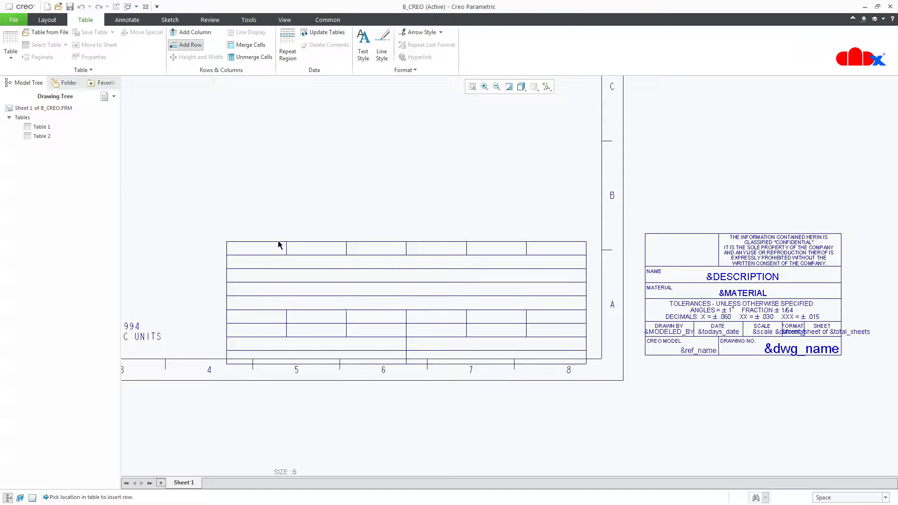
middle_click(302, 227)
- Move the enlarged table up so it sits inside the inner frame above the lower border
scroll(303, 227, up, 2)
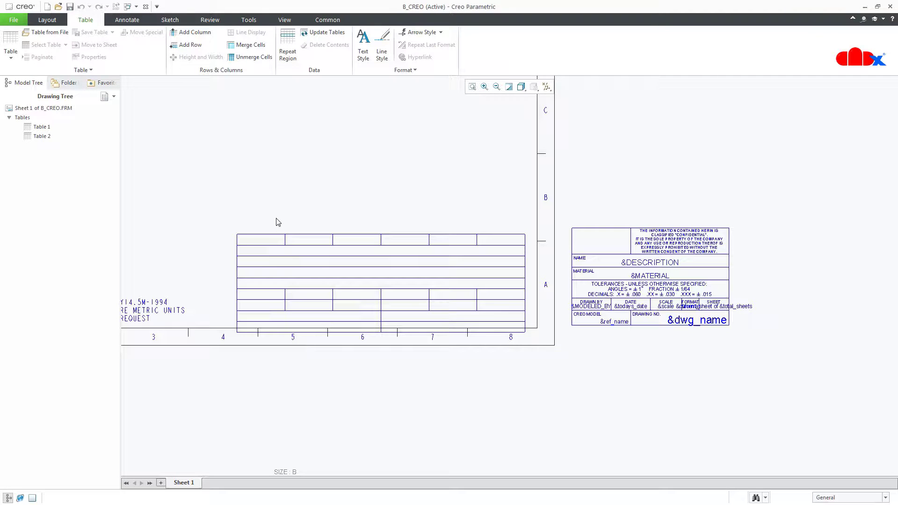
click(242, 240)
drag(236, 235, 226, 206)
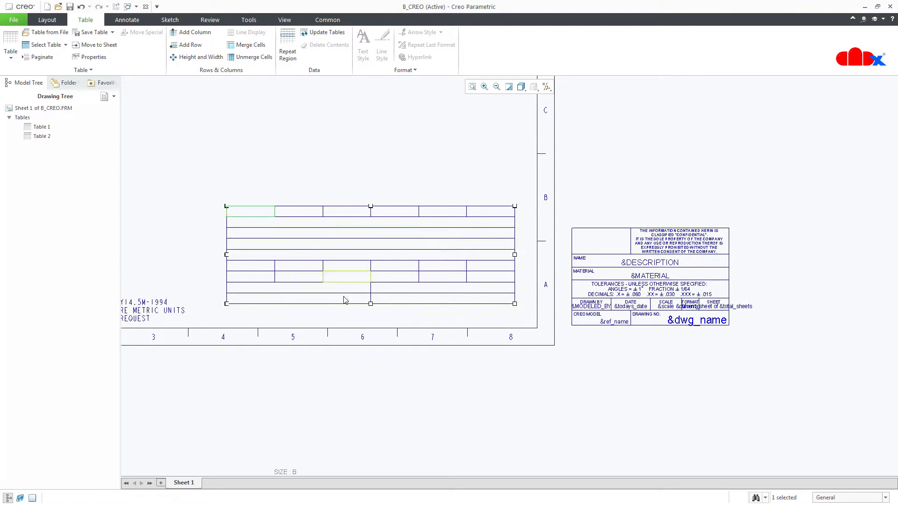
click(351, 365)
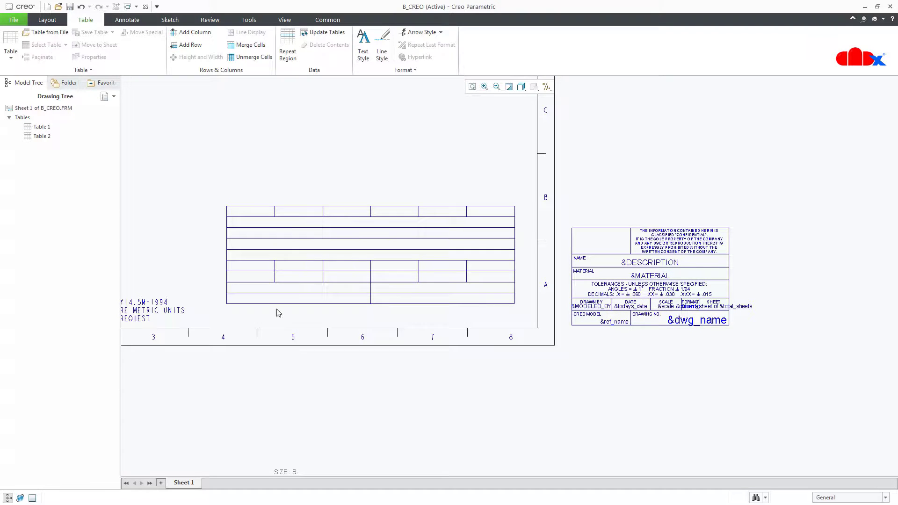
- Merge the first two cells of the table's new top row
scroll(278, 304, down, 1)
middle_drag(299, 311, 255, 342)
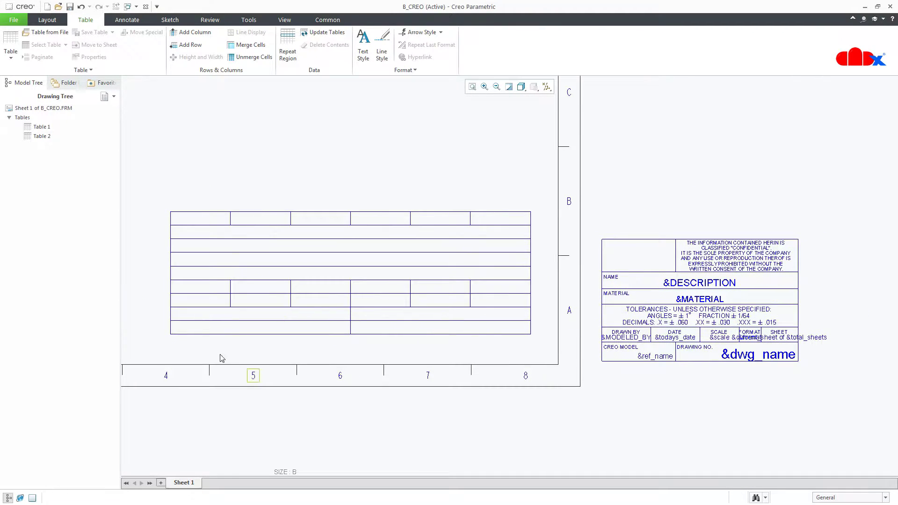
click(248, 44)
click(216, 218)
click(251, 222)
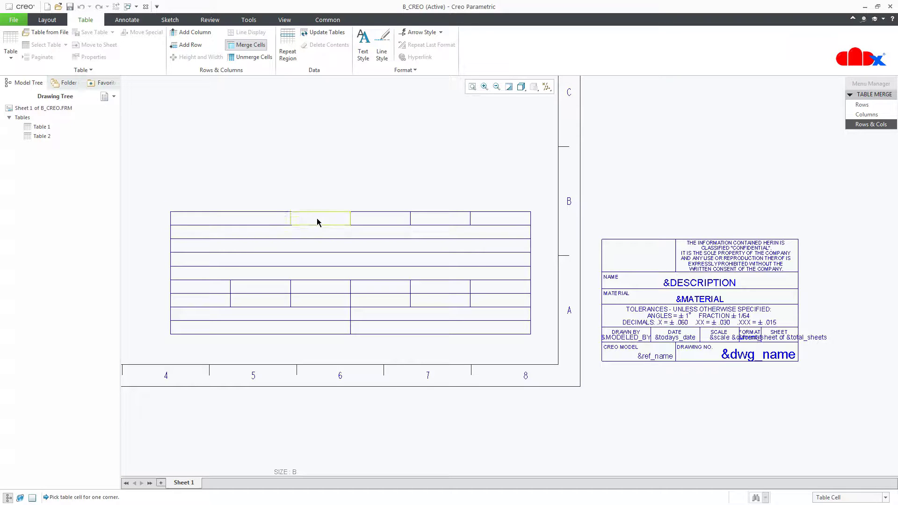
- Merge the remaining four cells of the table's top row into one cell
click(484, 219)
click(440, 218)
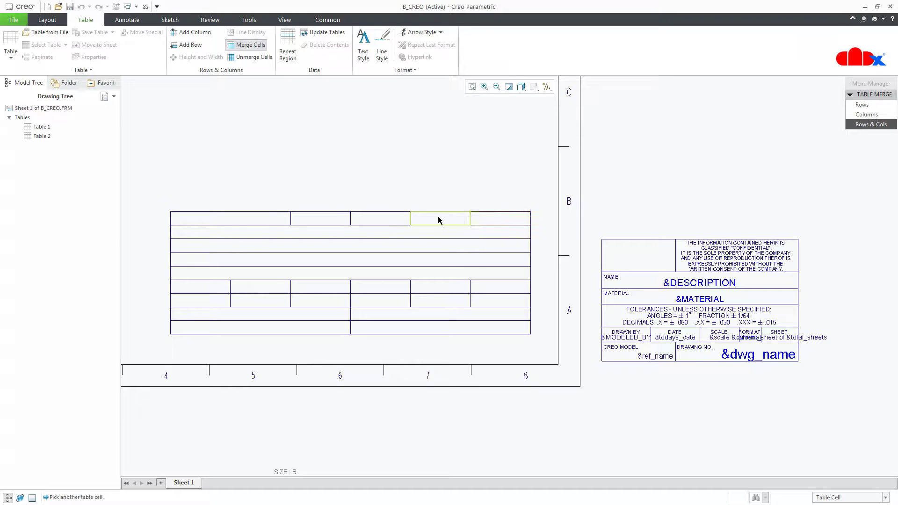
click(415, 219)
click(374, 218)
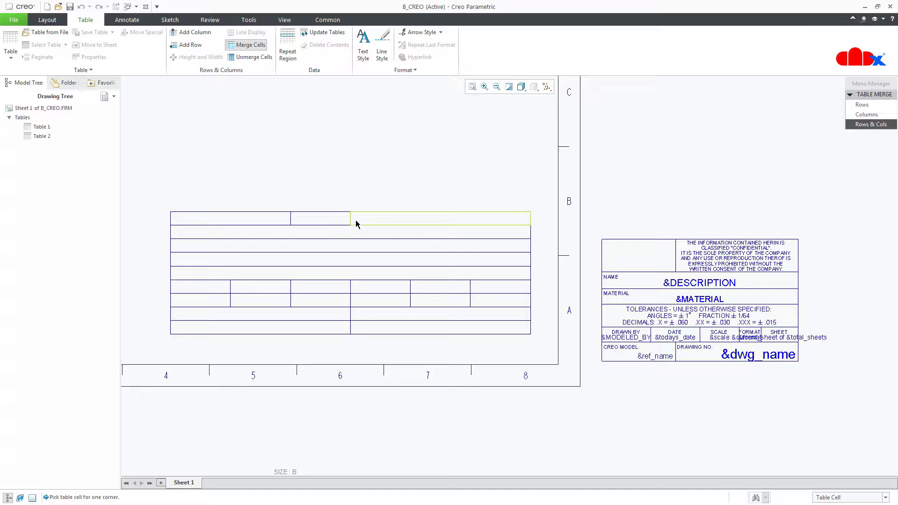
click(356, 220)
click(344, 220)
middle_click(361, 216)
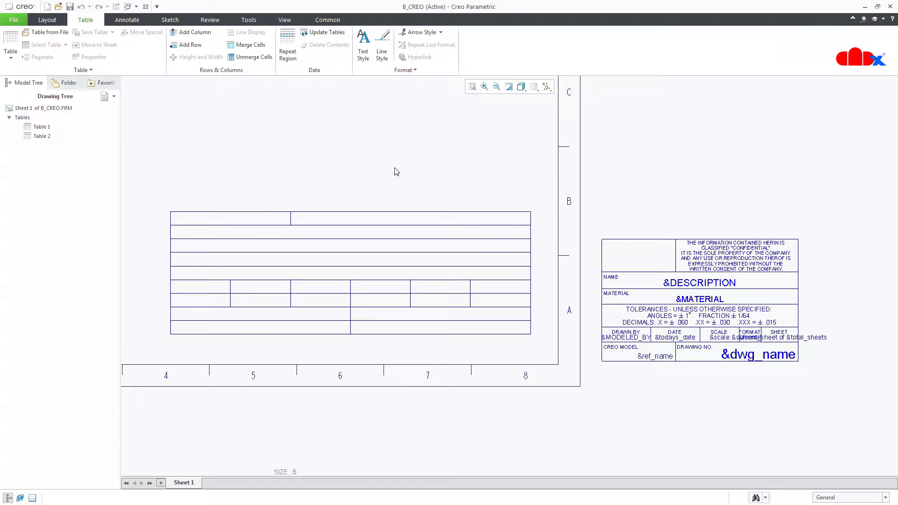
- Delete the table's rightmost column
middle_drag(396, 171, 390, 146)
drag(448, 159, 548, 327)
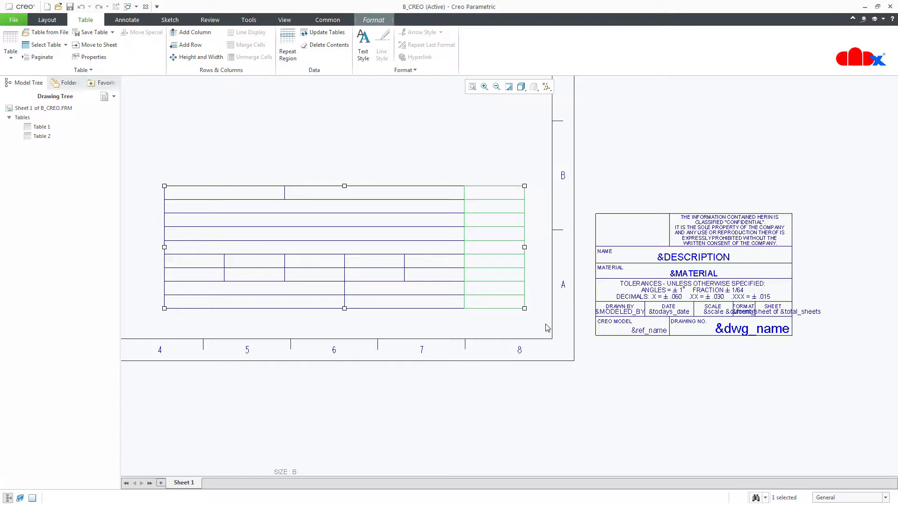
key(Delete)
- Enter CREO MODEL in the left merged cell of the second-last row and &ref_name in the cell below it
mouse_move(519, 306)
middle_down()
mouse_move(563, 283)
mouse_move(455, 287)
middle_up()
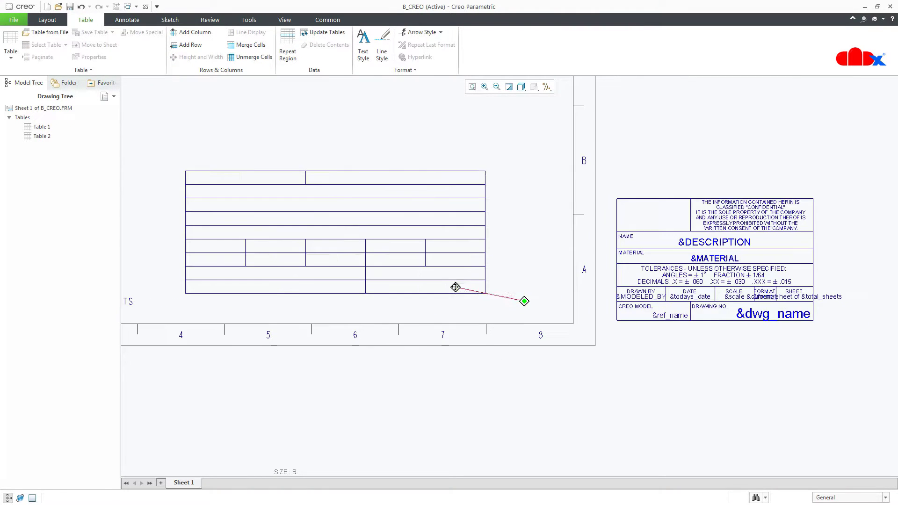
middle_drag(483, 358, 448, 361)
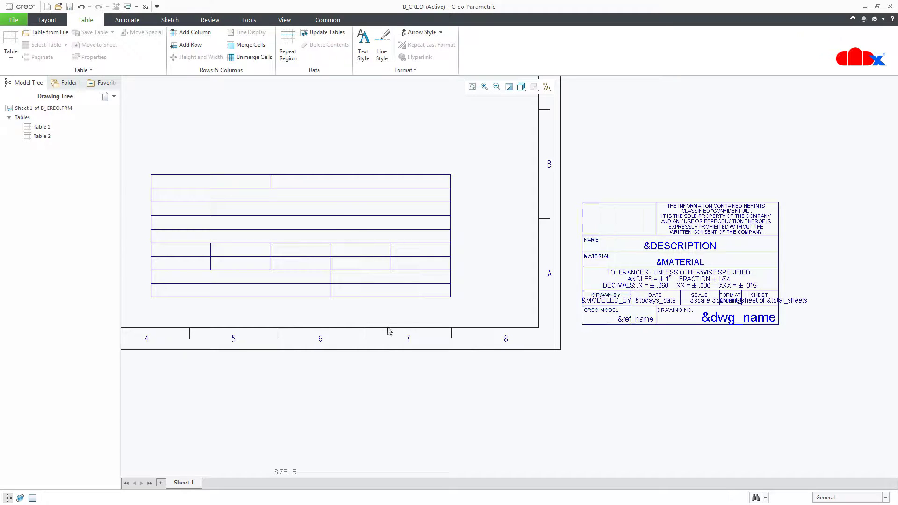
middle_drag(270, 311, 441, 355)
click(319, 322)
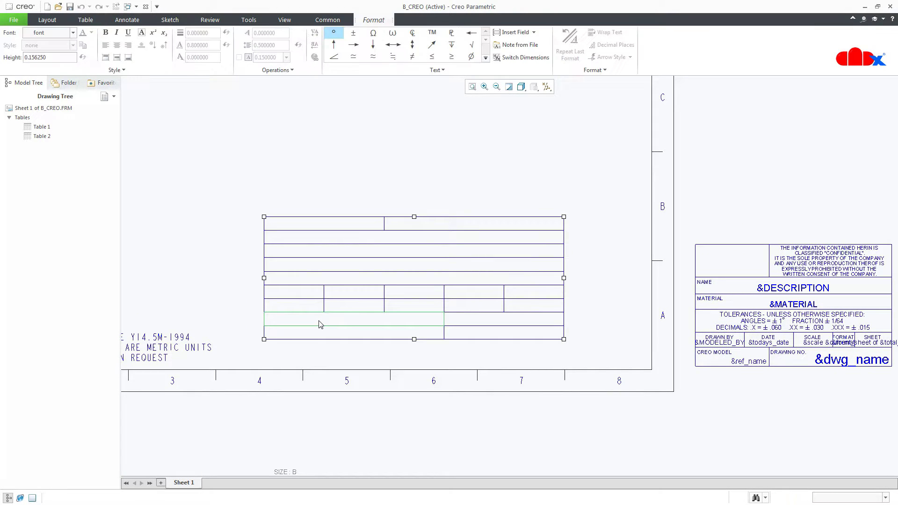
text(CREO MODEL)
click(423, 453)
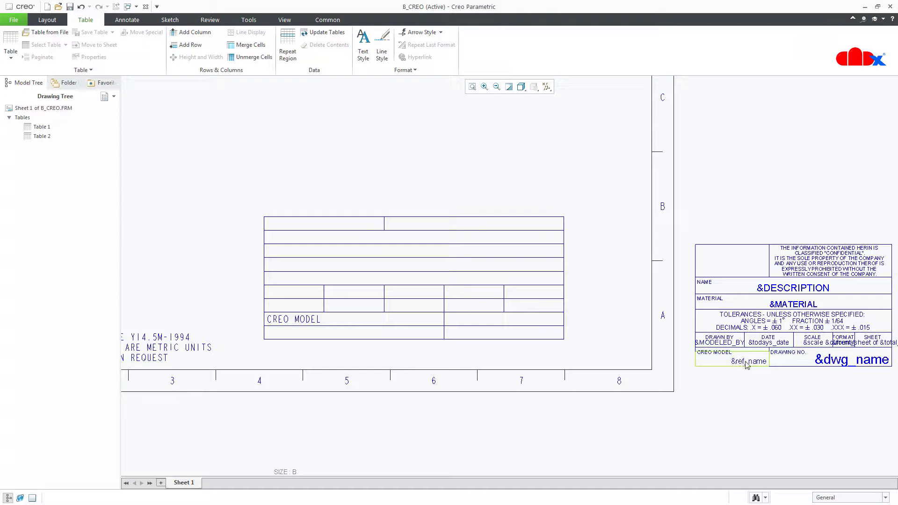
double_click(397, 337)
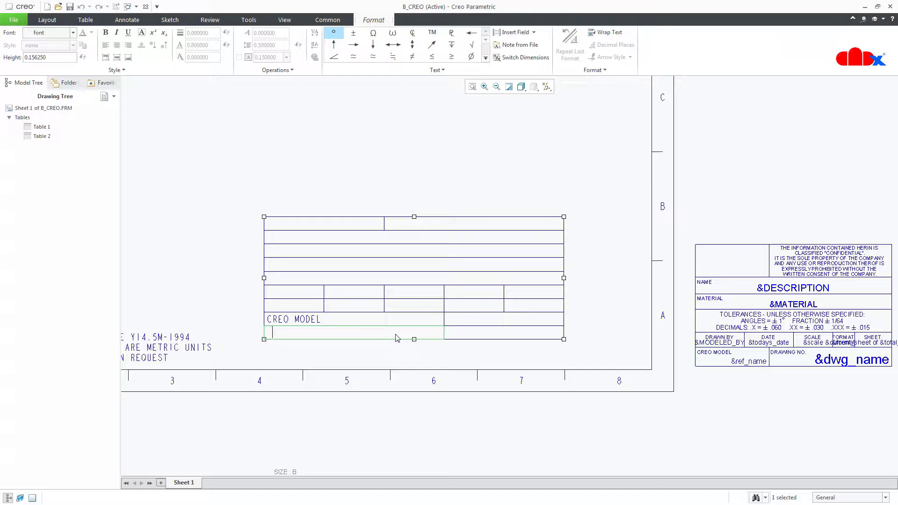
text(&ref_name)
click(363, 359)
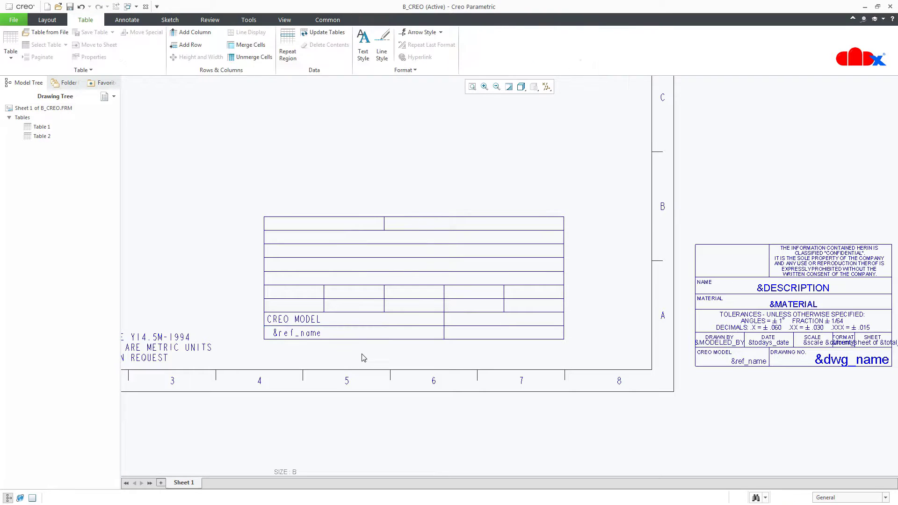
- Enter DRAWING NO. in the cell beside CREO MODEL and &dwg_name in the cell below it
double_click(453, 323)
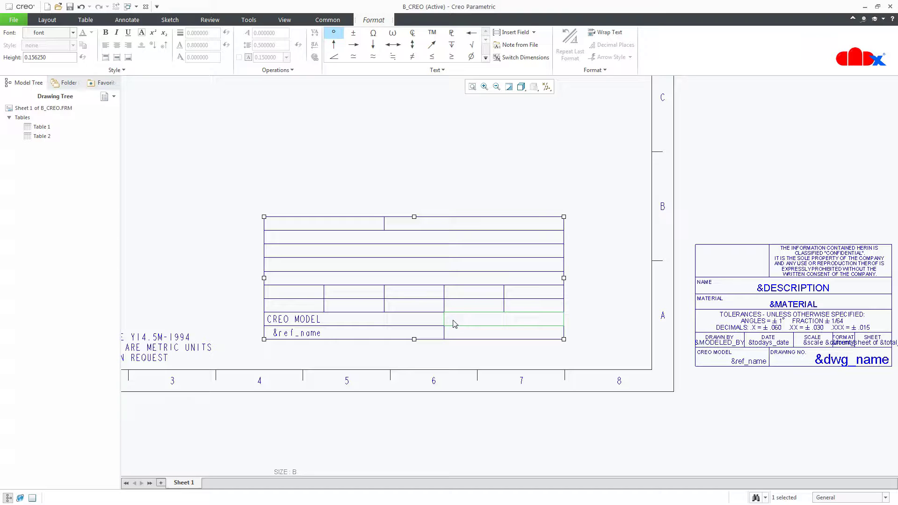
text(DRAWING NO.)
click(477, 358)
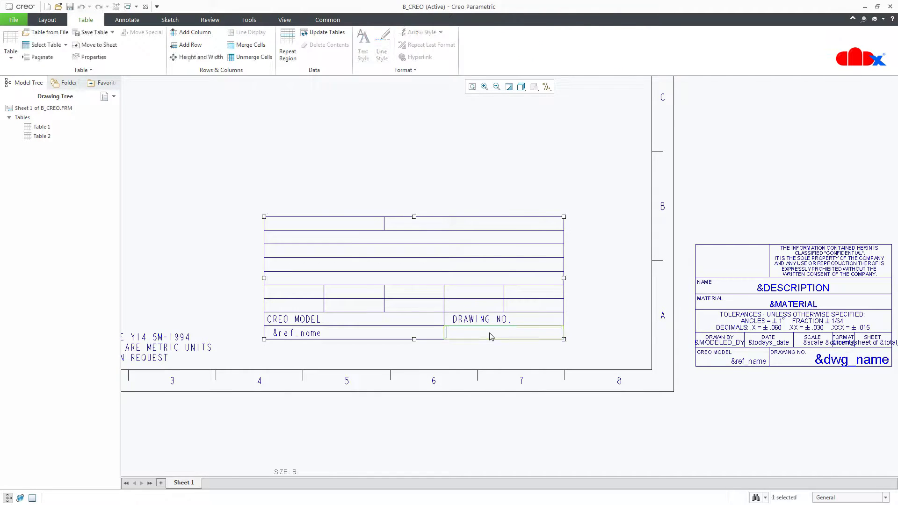
double_click(490, 335)
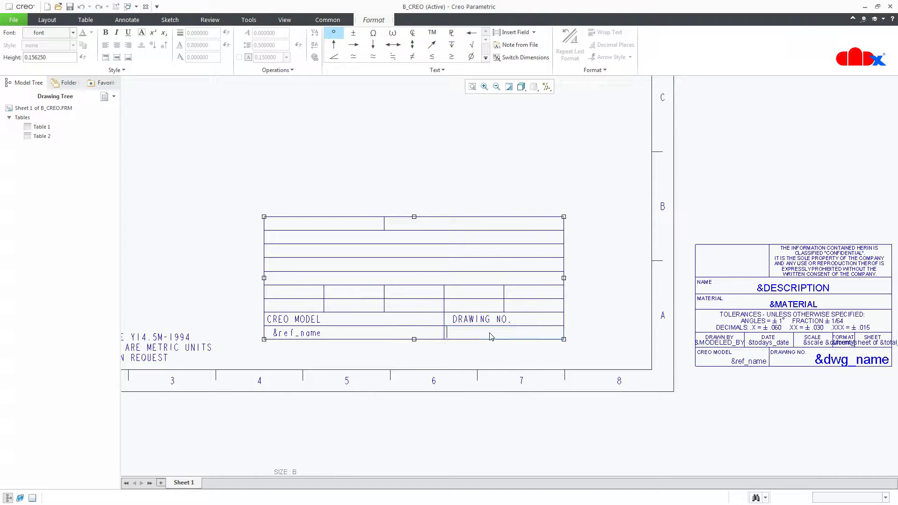
text(&dwg_name)
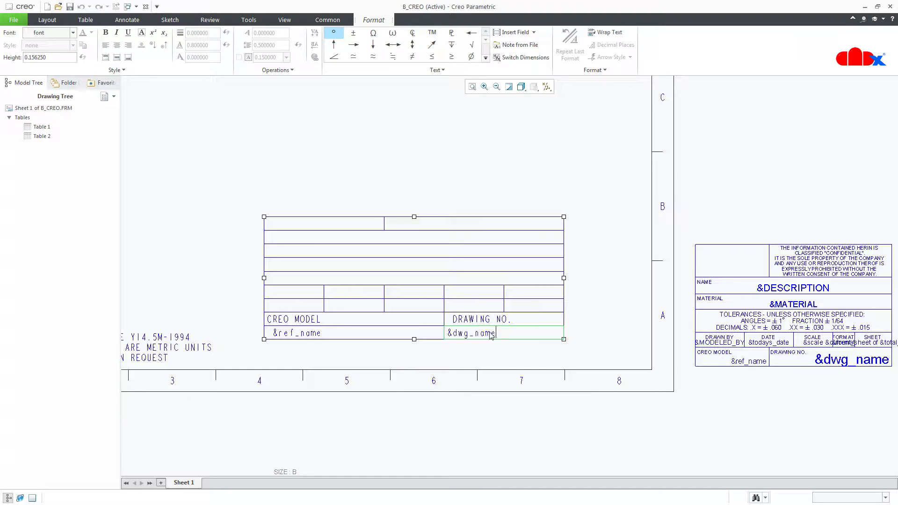
click(521, 358)
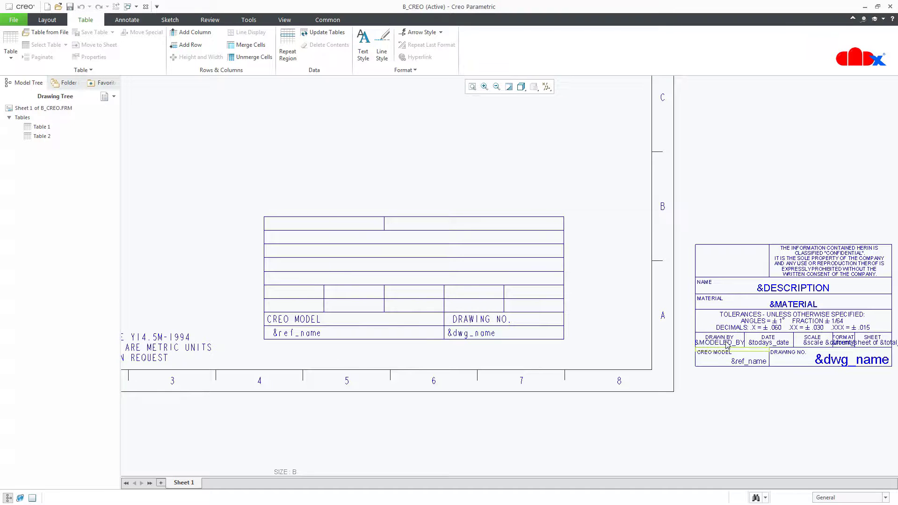
- Enter DRAWN BY in the leftmost cell of the upper five-cell row and &MODELED_BY in the cell below it
scroll(697, 350, up, 3)
scroll(641, 340, down, 1)
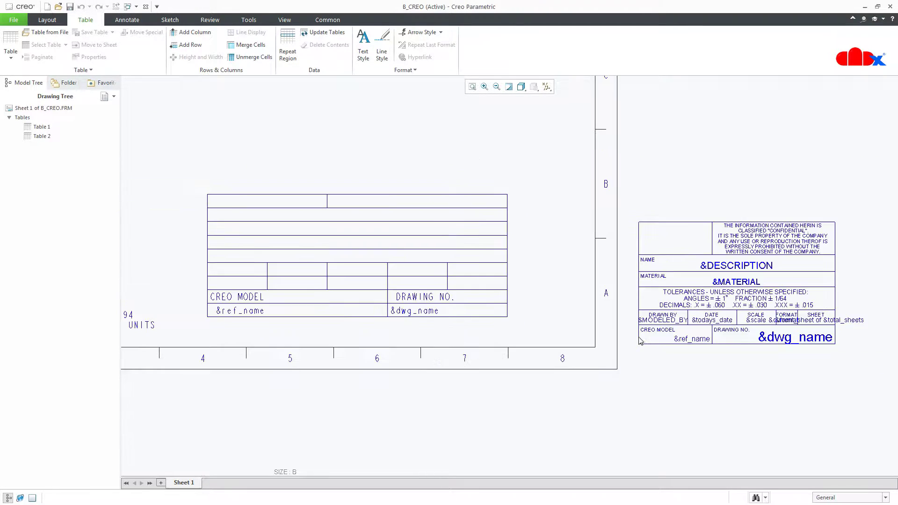
scroll(662, 313, down, 1)
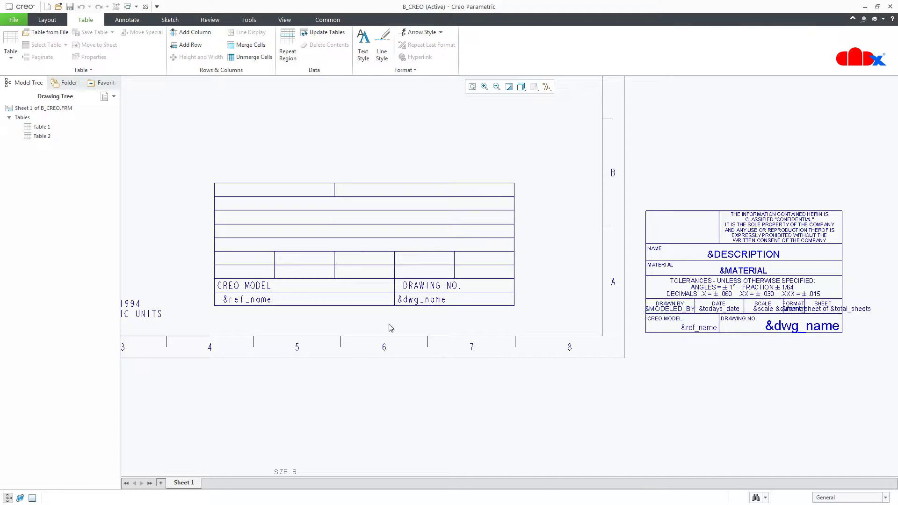
double_click(250, 261)
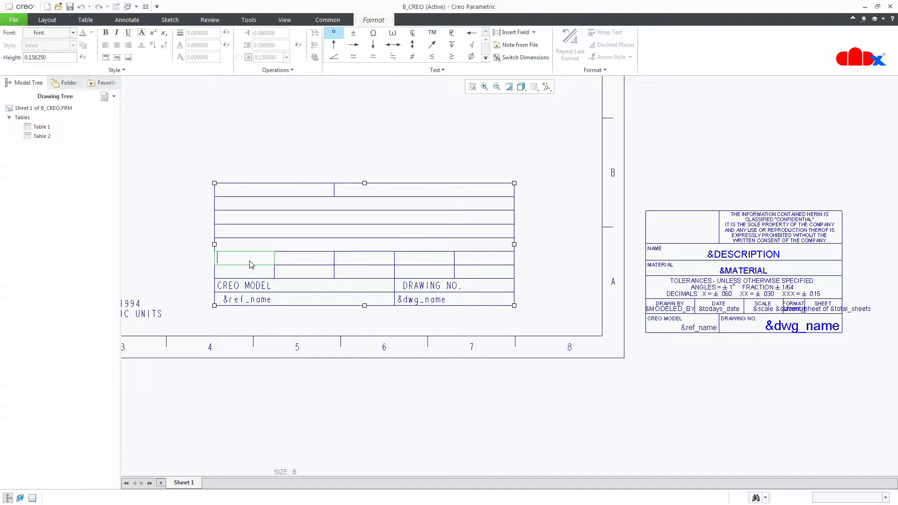
text(DRAWN BY)
click(295, 325)
double_click(269, 275)
text(&)
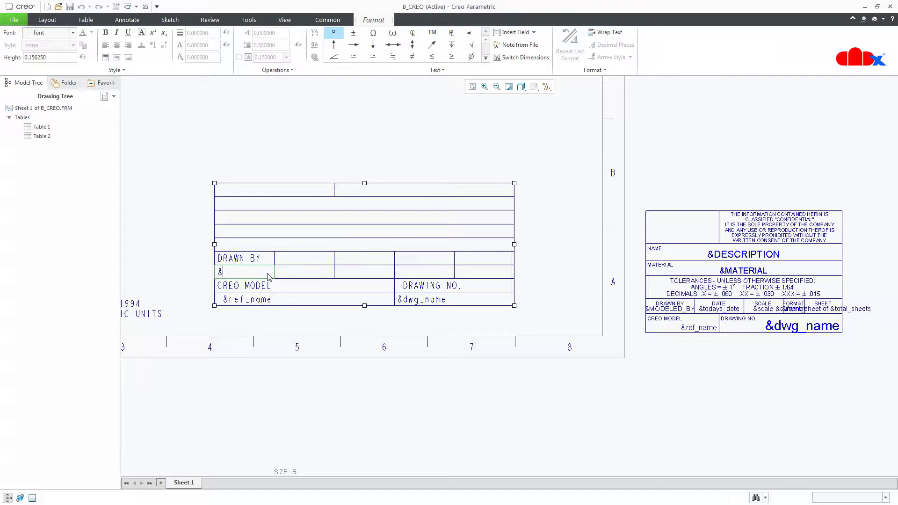
text(MODELED_BY)
click(302, 331)
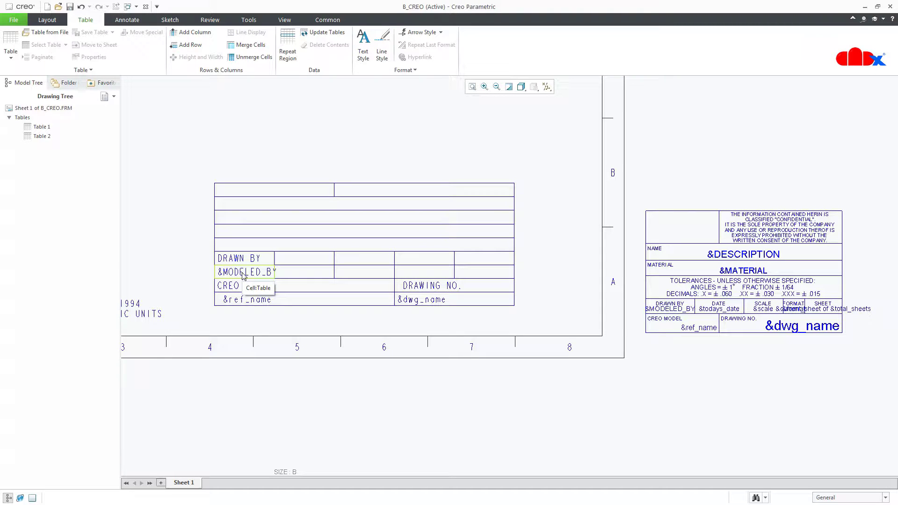
- Enter DATE in the cell beside DRAWN BY and &todays_date in the cell below it
double_click(309, 263)
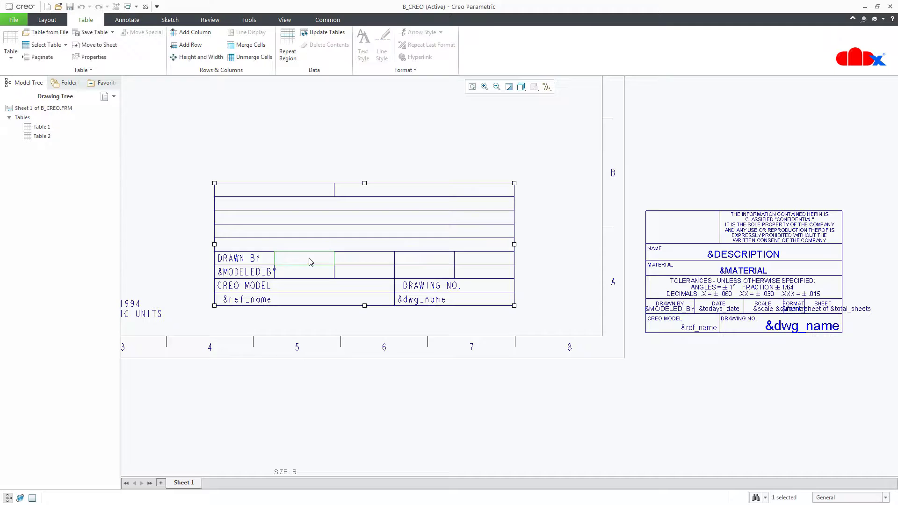
text(DATE)
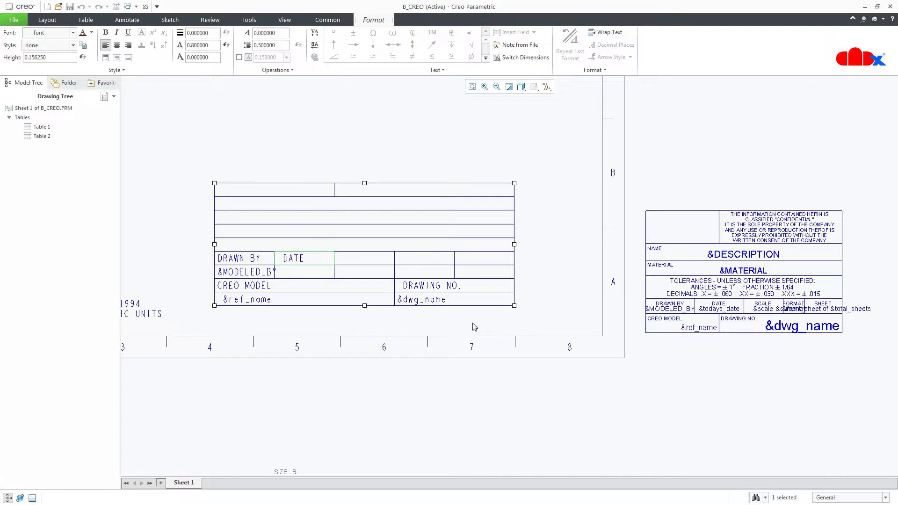
click(474, 326)
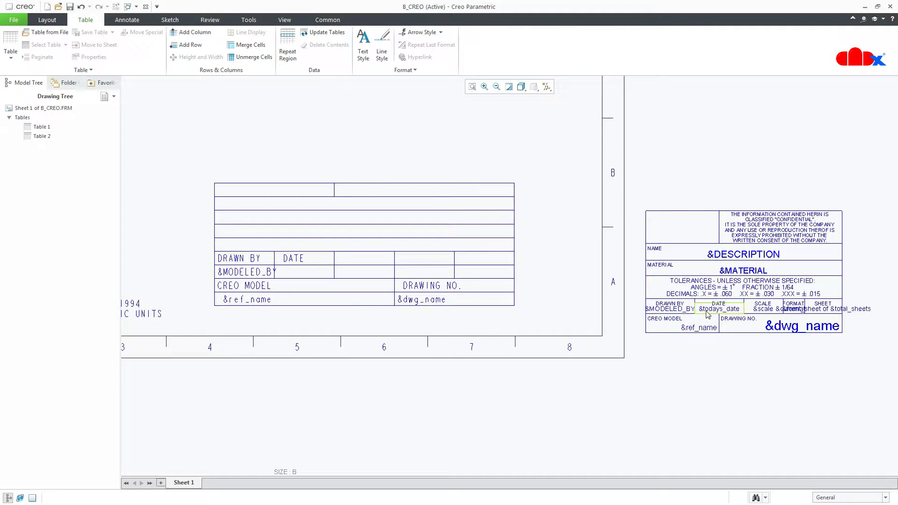
click(296, 276)
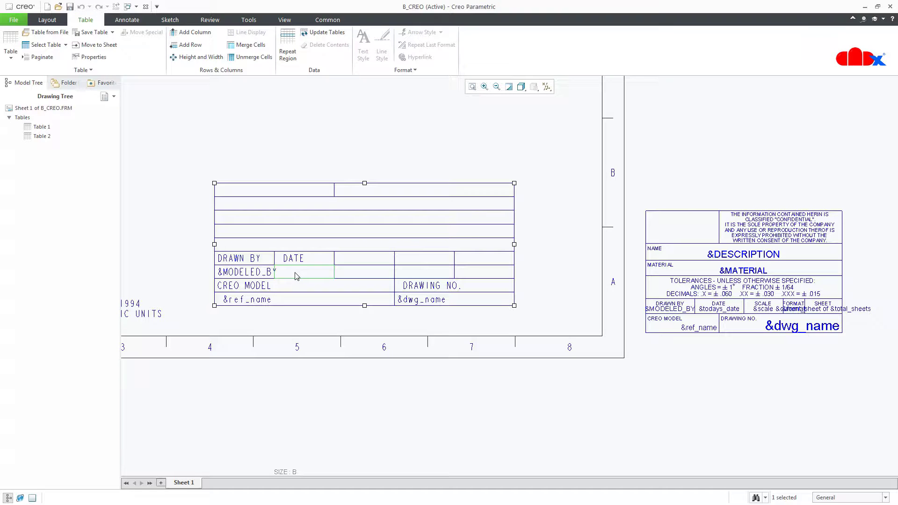
double_click(296, 276)
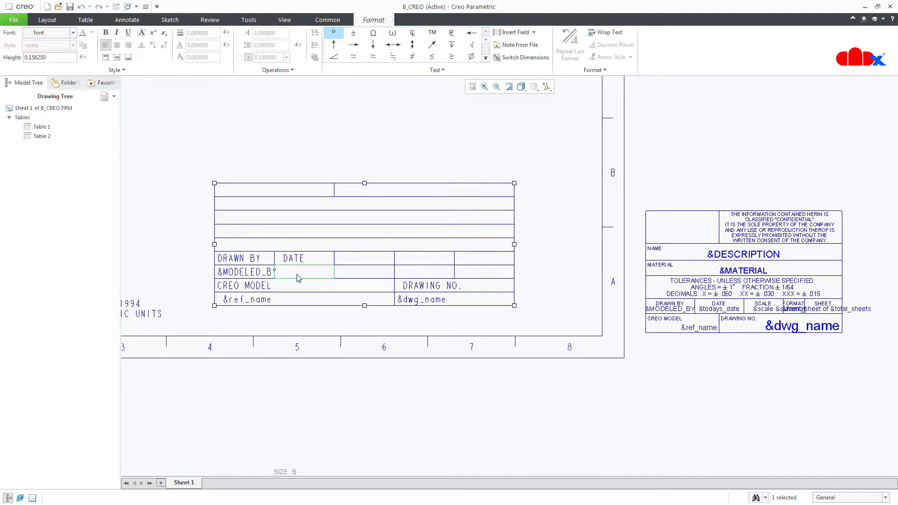
text(&todays_date)
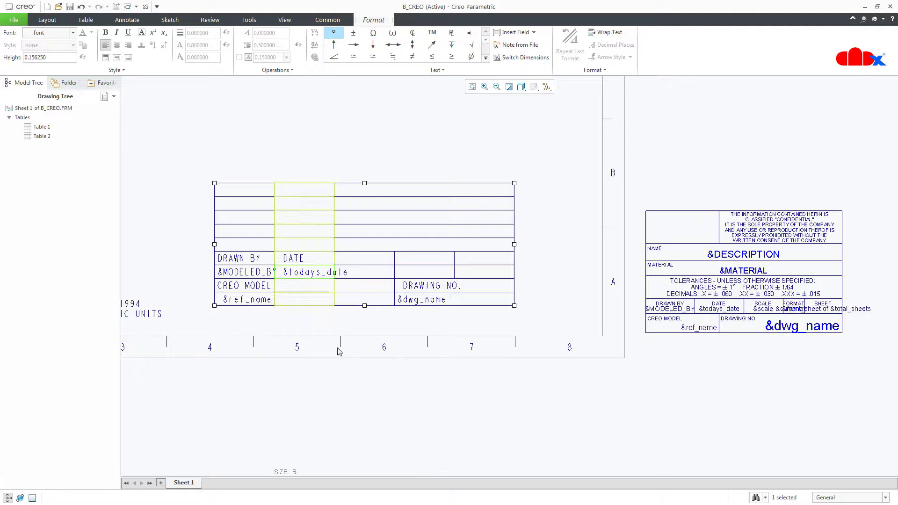
click(335, 375)
- Move the title block table into the lower-right corner of the drawing border, just inside the inner frame
middle_drag(435, 331, 467, 350)
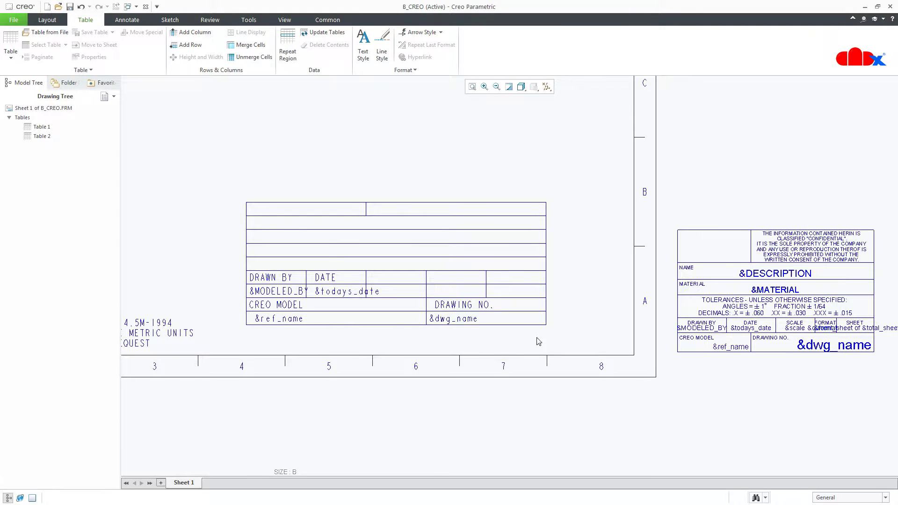
click(530, 320)
drag(545, 203, 628, 229)
scroll(693, 351, down, 1)
middle_drag(701, 397, 623, 400)
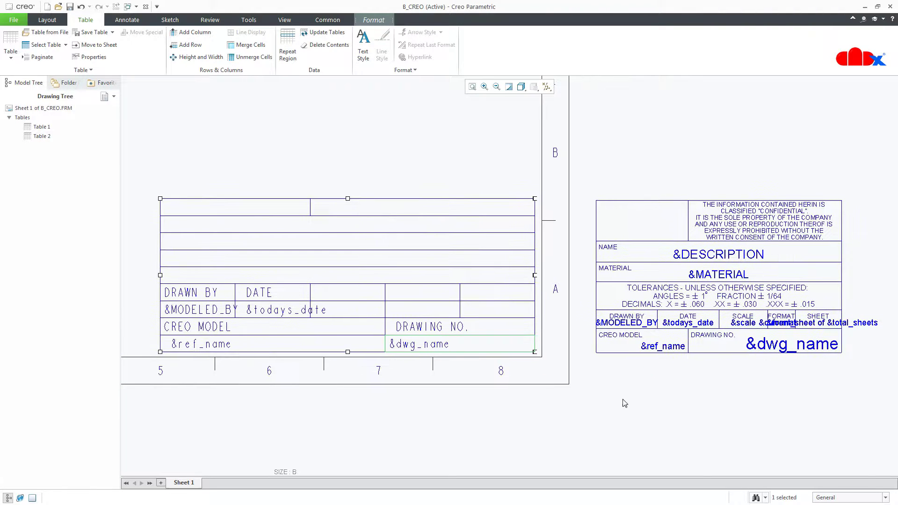
- Enter SCALE in the cell beside DATE and &scale in the cell below it
double_click(343, 293)
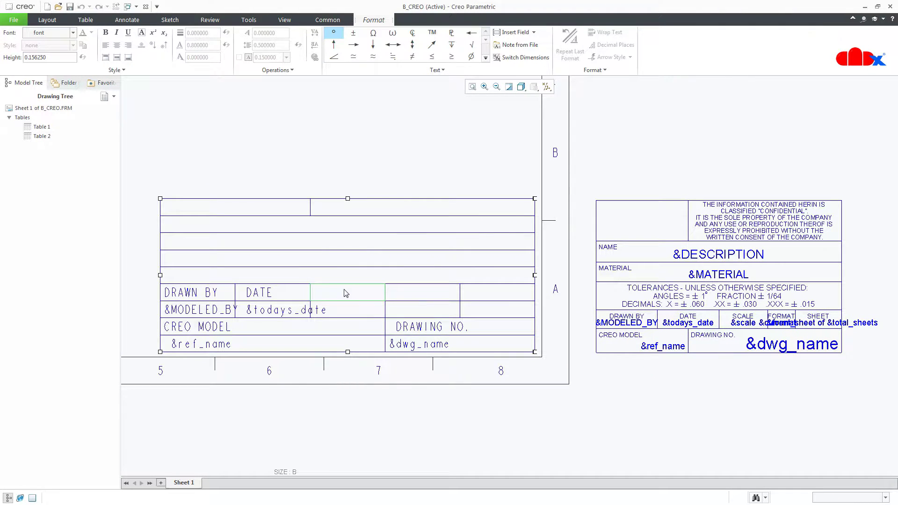
text(SCALE)
click(373, 412)
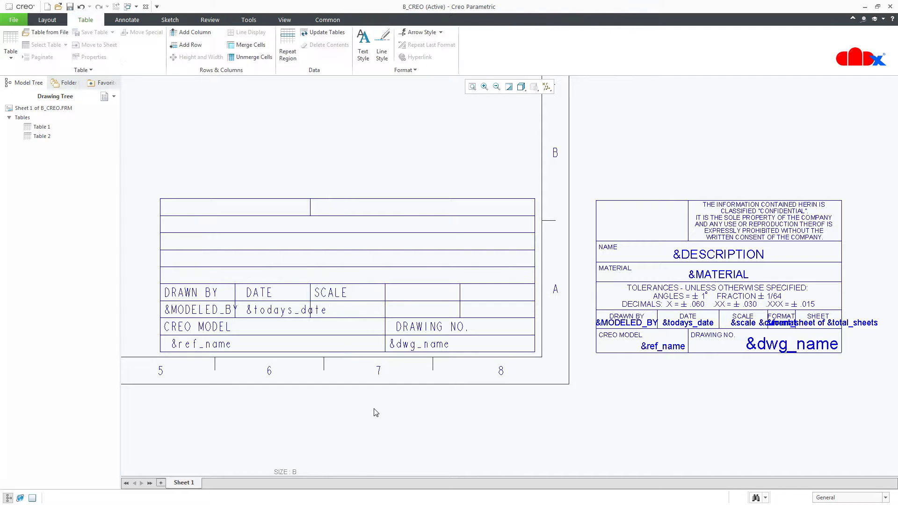
double_click(360, 309)
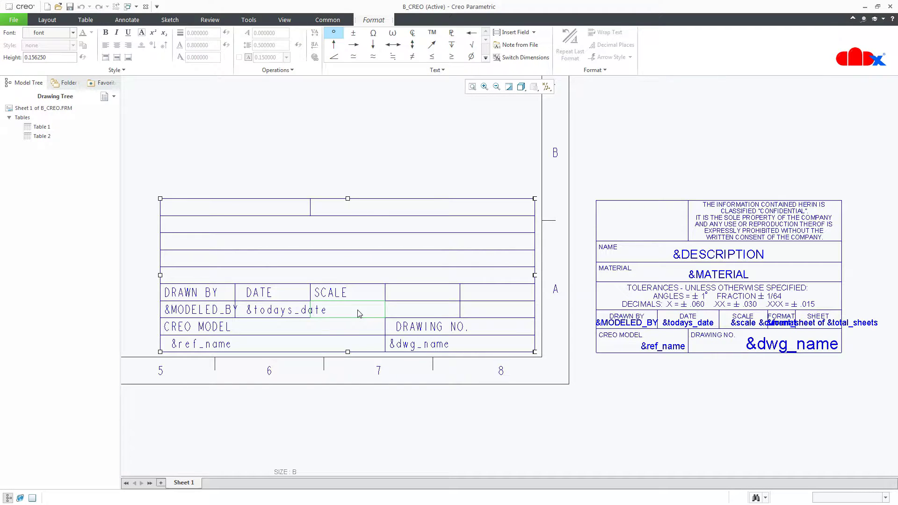
text(&scale)
click(391, 473)
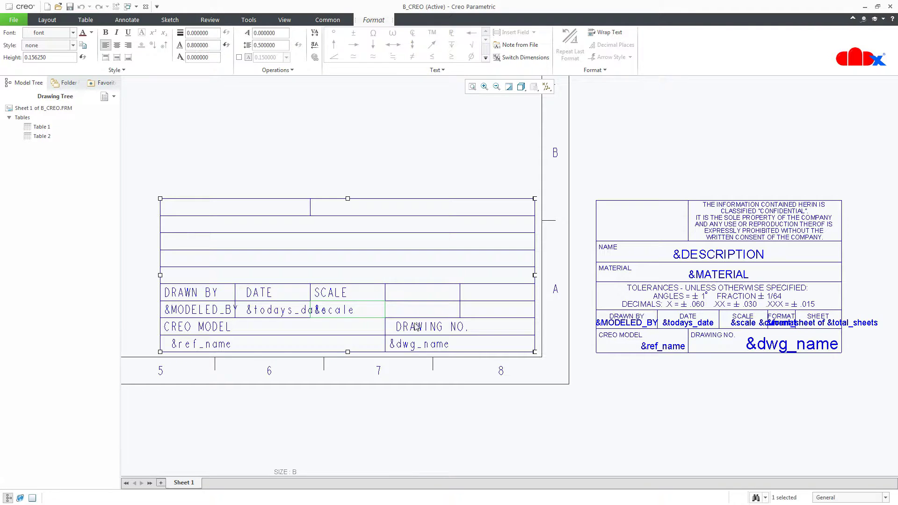
- Enter FORMATE in the cell beside SCALE and &format in the cell below it
double_click(420, 295)
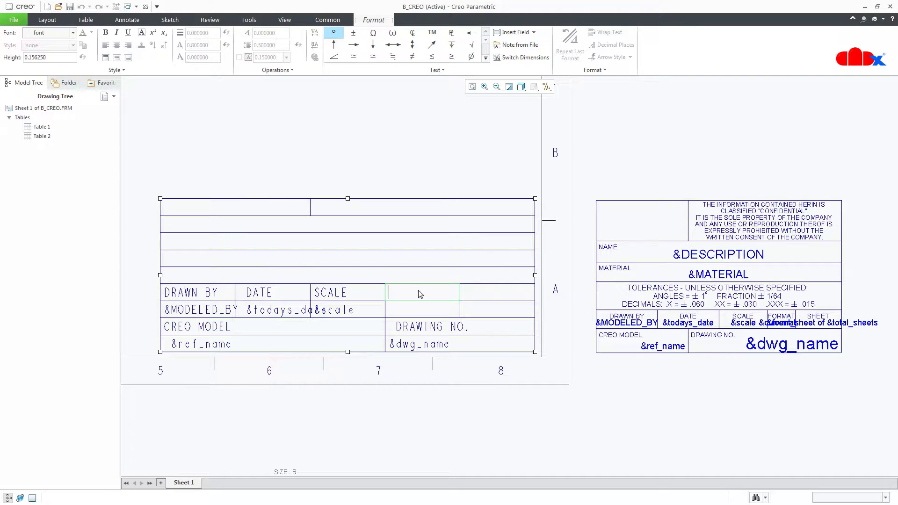
text(FORMATE)
click(466, 408)
double_click(428, 312)
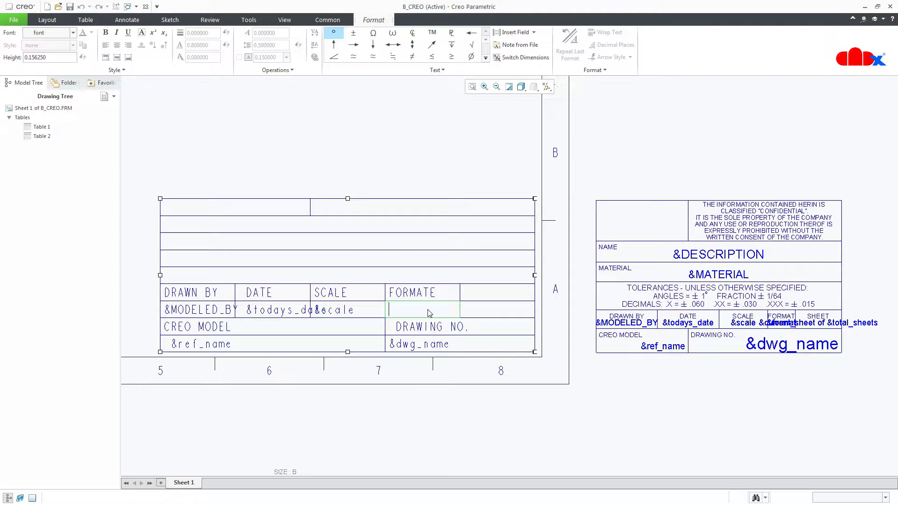
text(&format)
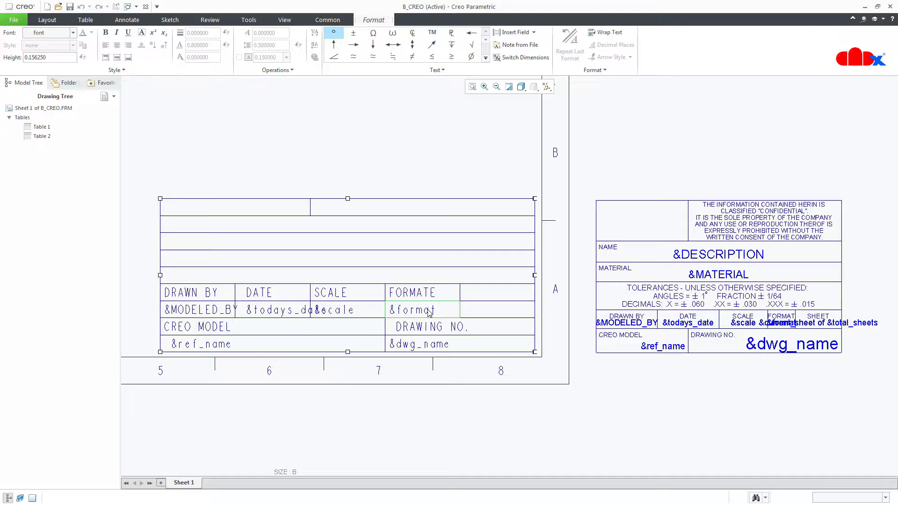
click(463, 401)
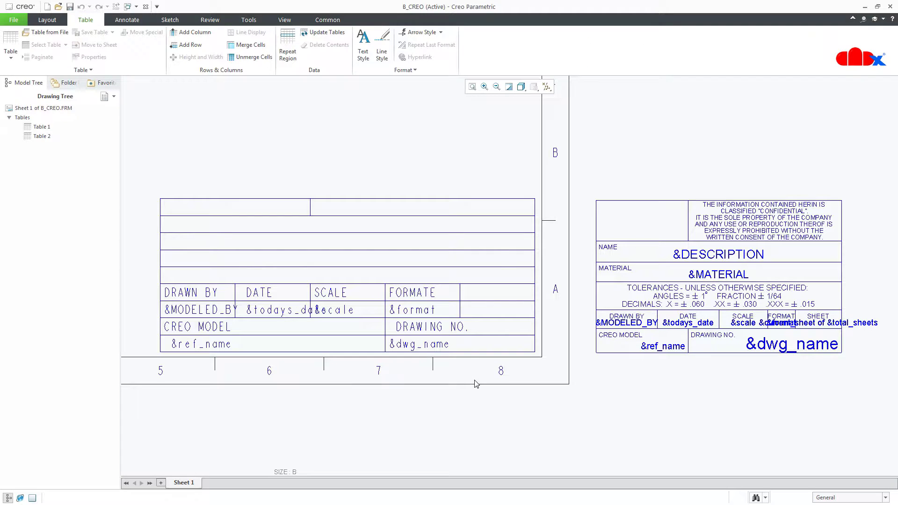
- Enter SHEET in the rightmost cell of the row, beside FORMATE
double_click(511, 295)
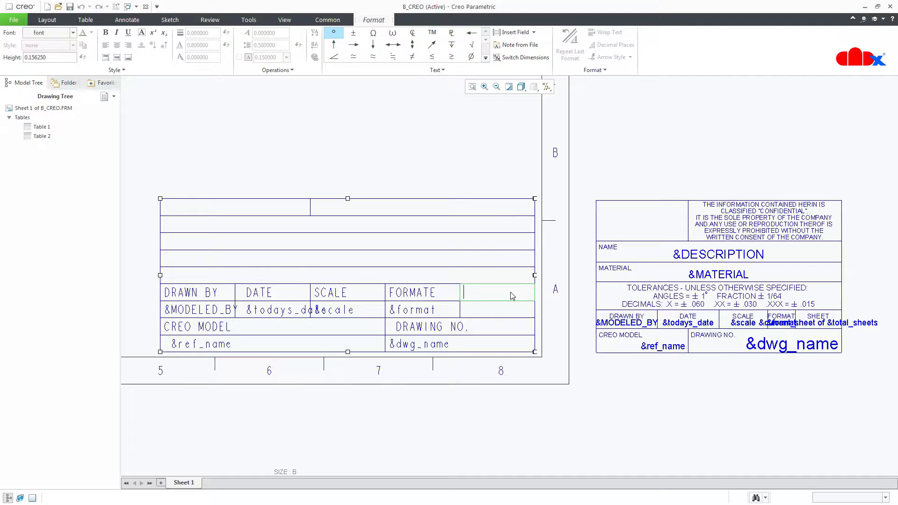
text(SHEET)
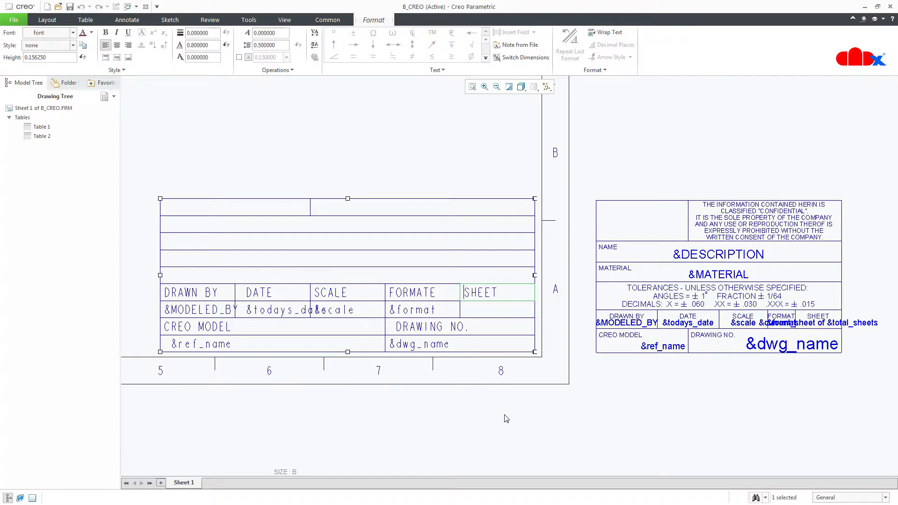
- Copy the text "&current_sheet of &total_sheets" from the SHEET cell of the finished title block
click(509, 412)
double_click(496, 311)
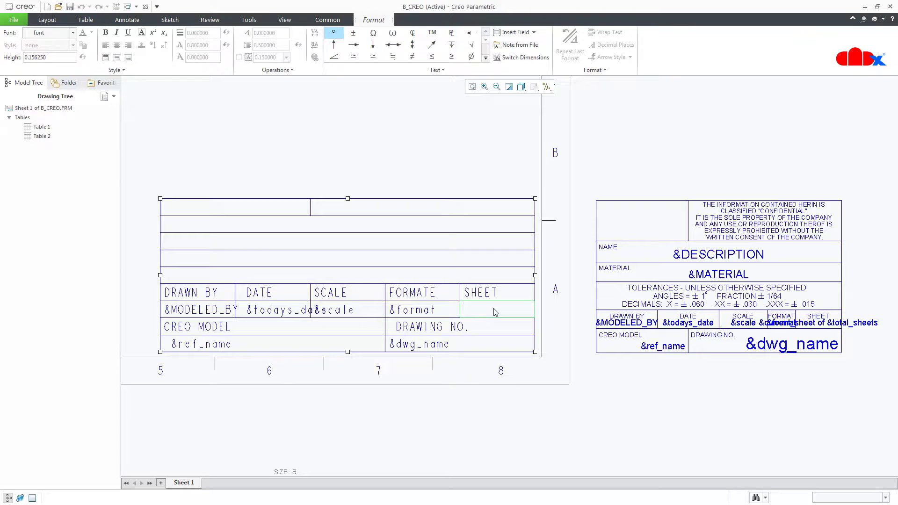
scroll(764, 367, up, 5)
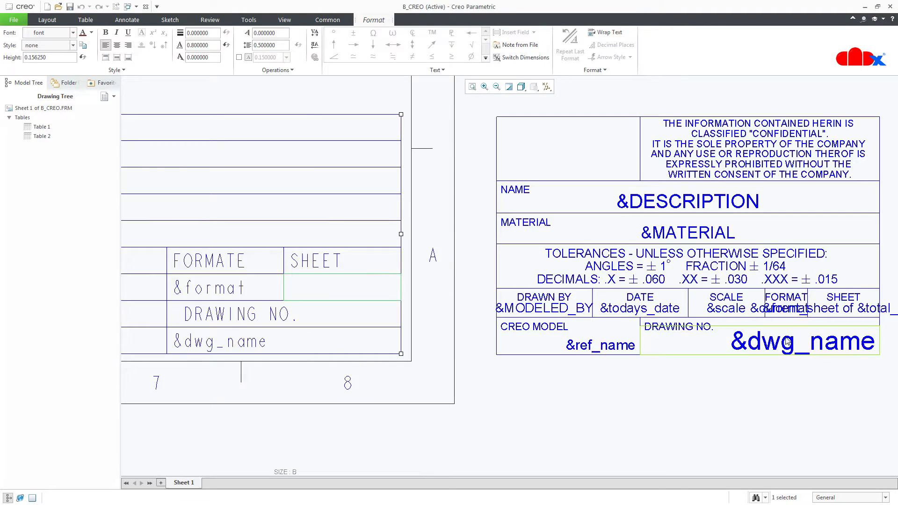
click(723, 351)
double_click(639, 352)
drag(639, 351, 440, 350)
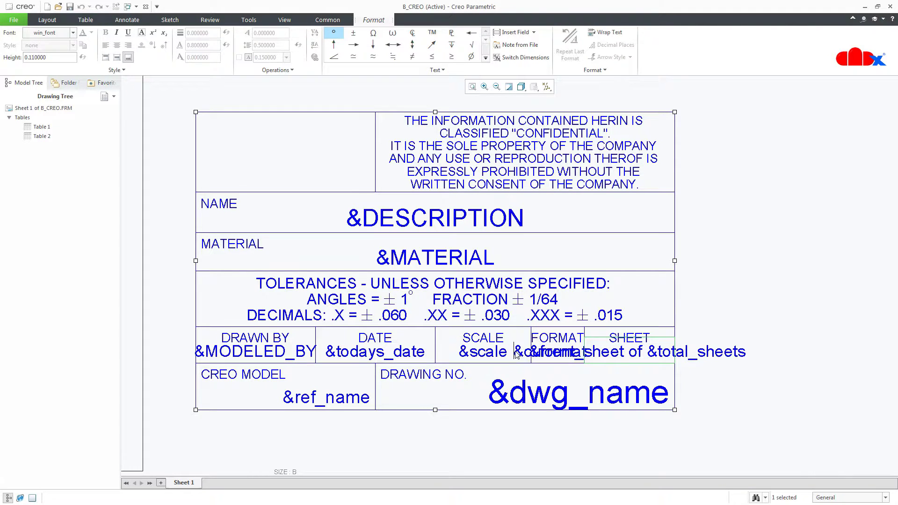
drag(515, 354, 749, 359)
key(ctrl+c)
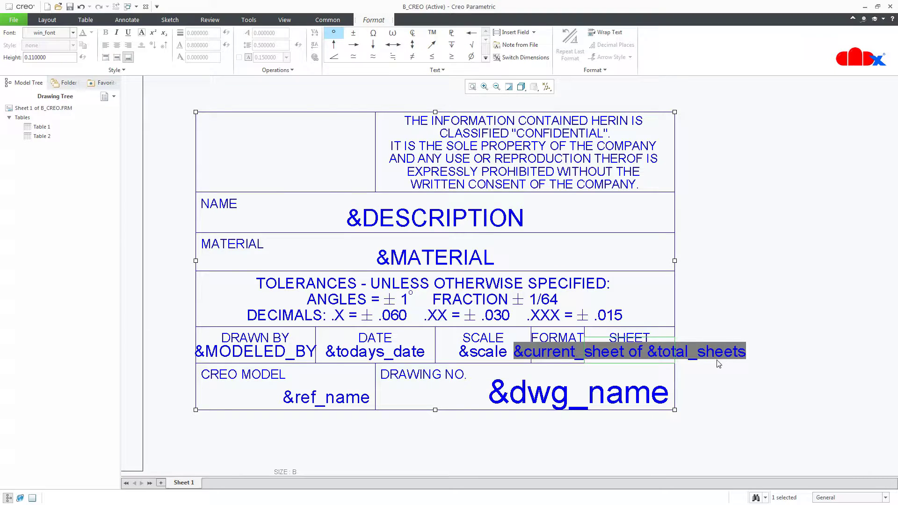
- Paste "&current_sheet of &total_sheets" into the empty cell below SHEET in the new title block table
scroll(738, 363, down, 1)
scroll(738, 365, up, 2)
middle_drag(566, 381, 649, 357)
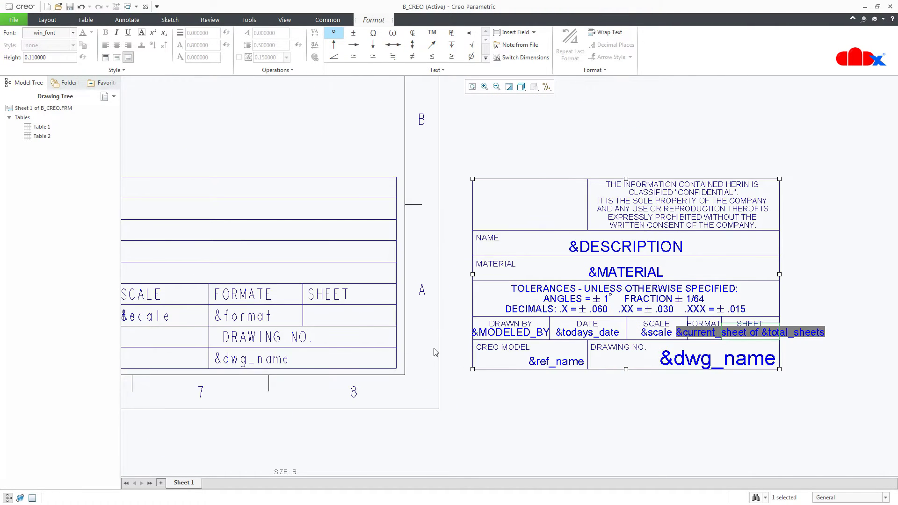
double_click(408, 318)
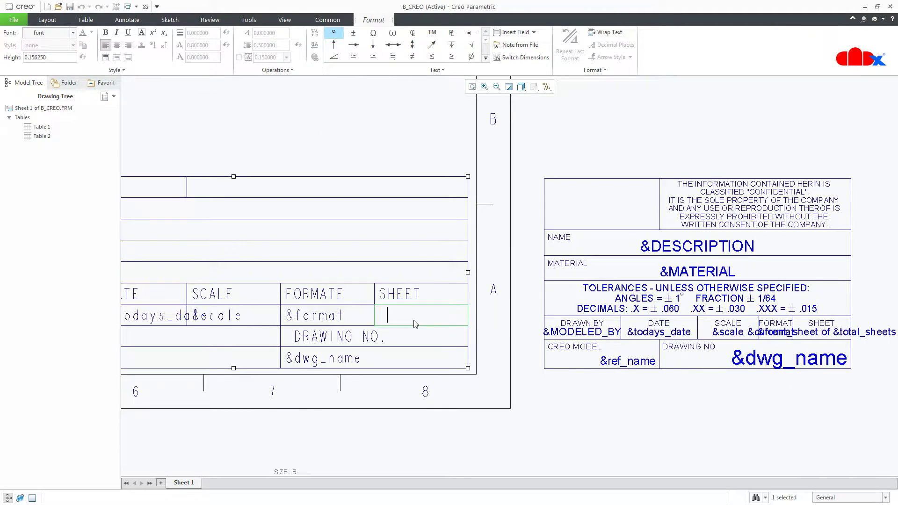
key(ctrl+v)
click(539, 414)
- Enter MATERIAL in the second empty row above DRAWN BY and &MATERIAL in the row directly below it
scroll(538, 407, up, 3)
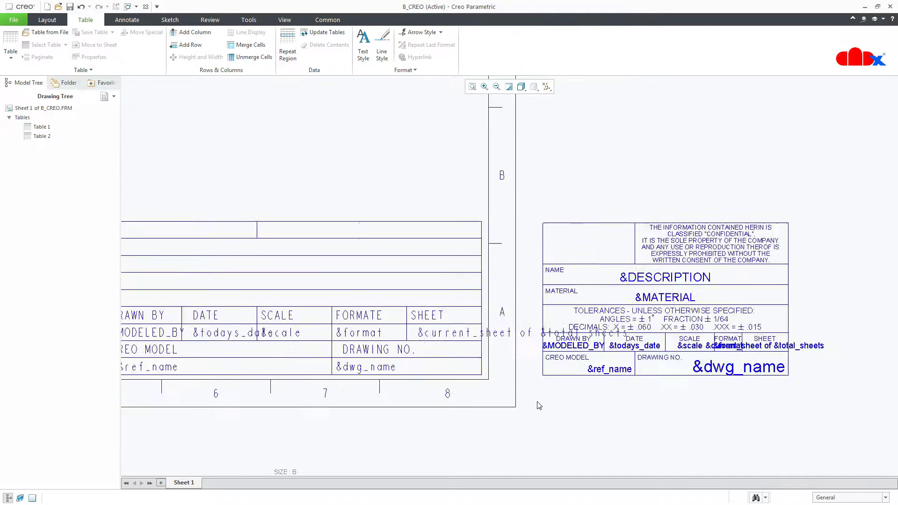
middle_drag(532, 367, 505, 336)
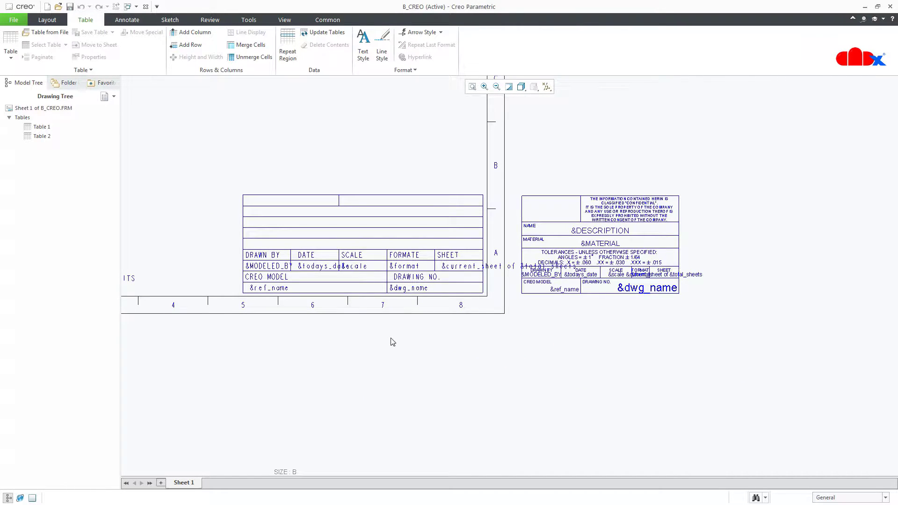
scroll(290, 234, up, 2)
double_click(277, 233)
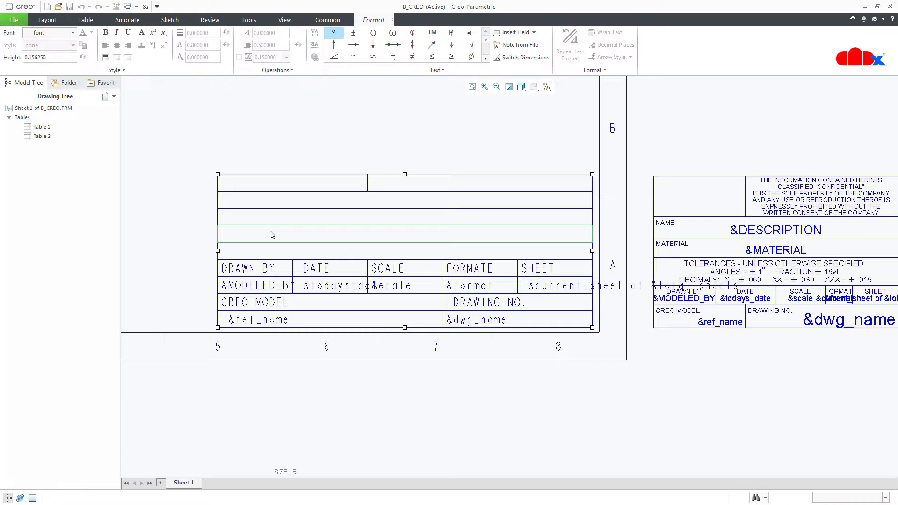
text(MATERIAL)
click(335, 385)
double_click(404, 256)
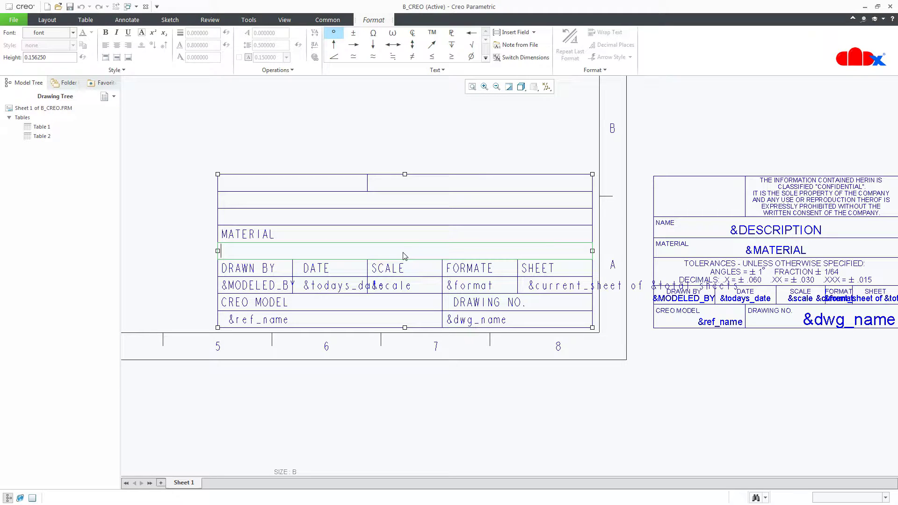
text(&MATERIAL)
click(393, 400)
middle_drag(413, 383, 349, 381)
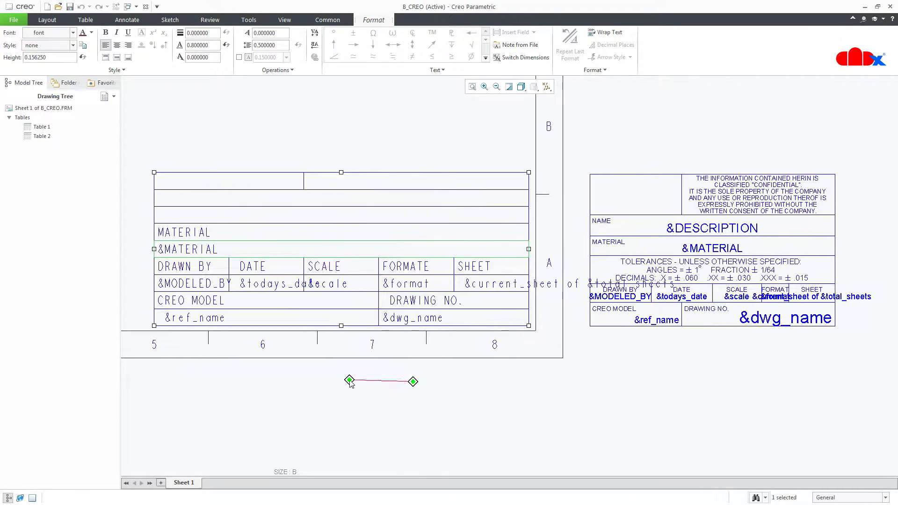
click(350, 381)
- Enter NAME in the row below the split top row and &DESCRIPTION in the empty row above MATERIAL
click(234, 213)
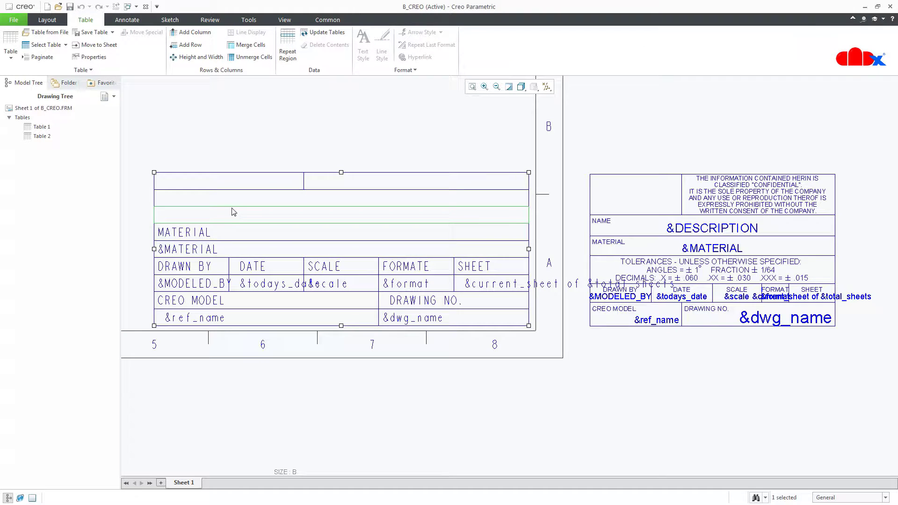
double_click(234, 204)
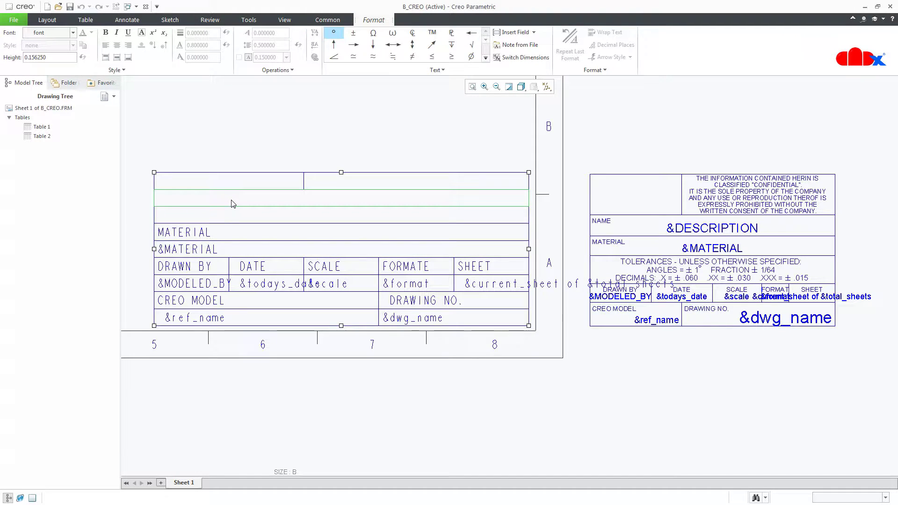
text(NAME)
click(331, 216)
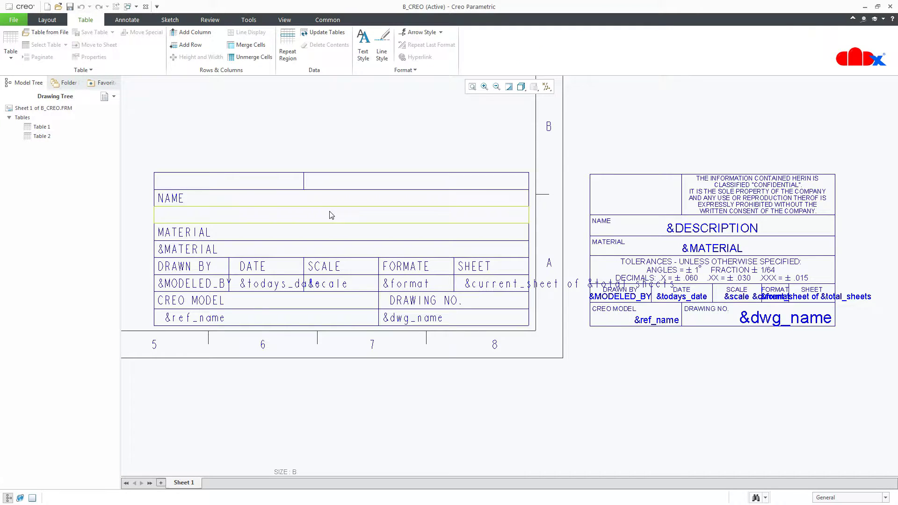
double_click(331, 216)
text(&)
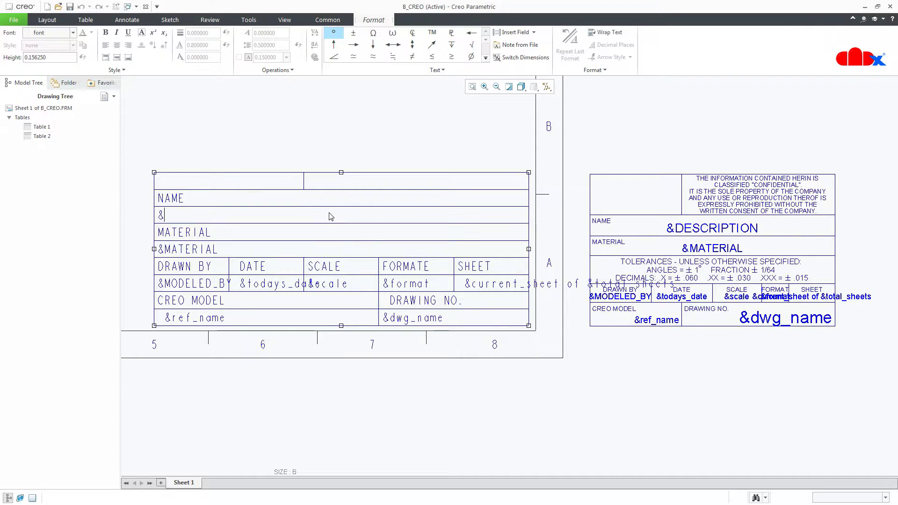
text(DESCRIPTION)
click(305, 397)
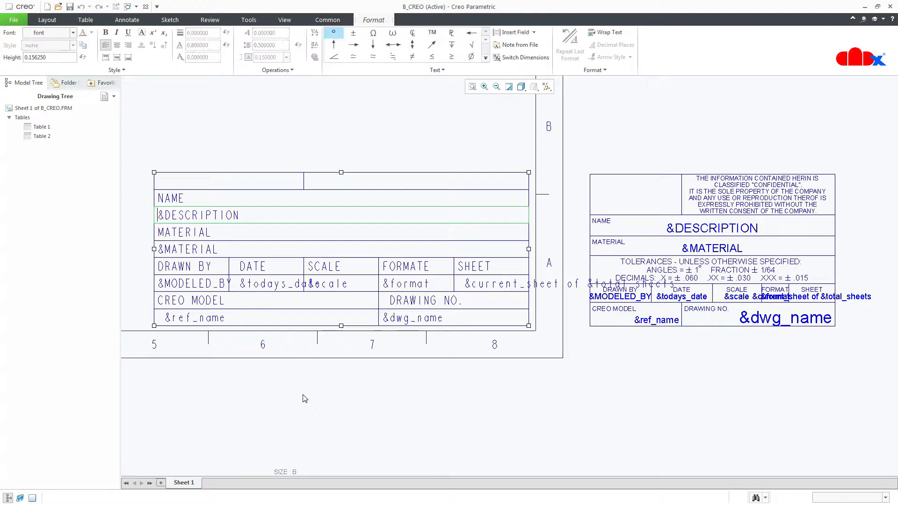
- Move the new title block table up and away from the sheet border's corner
scroll(326, 390, up, 1)
scroll(326, 391, up, 1)
middle_drag(252, 287, 295, 335)
drag(261, 301, 192, 184)
click(337, 313)
- Turn off automatic height adjustment for the table's top row and set its height to 1 drawing unit
click(221, 189)
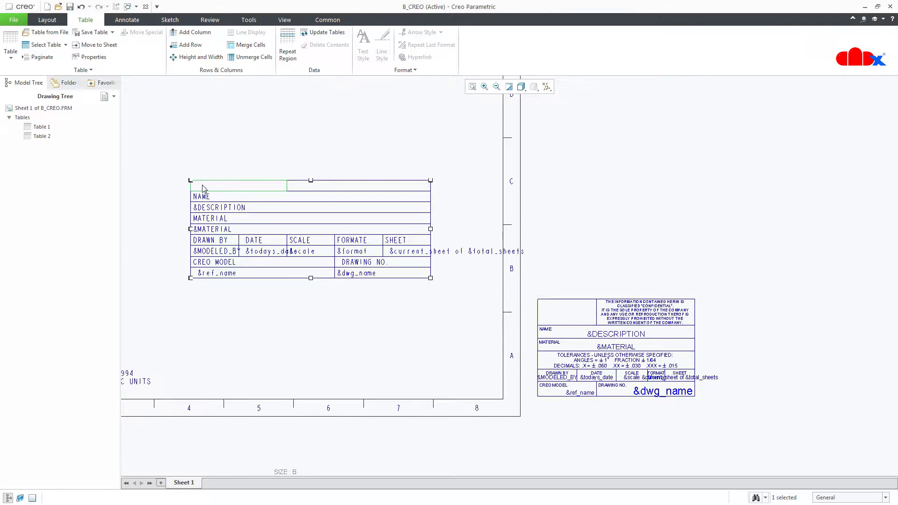
right_click(203, 186)
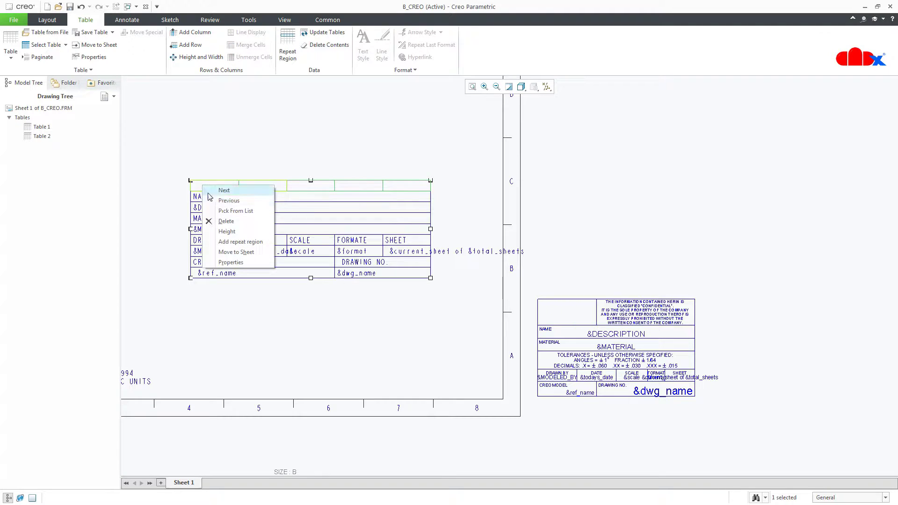
click(236, 235)
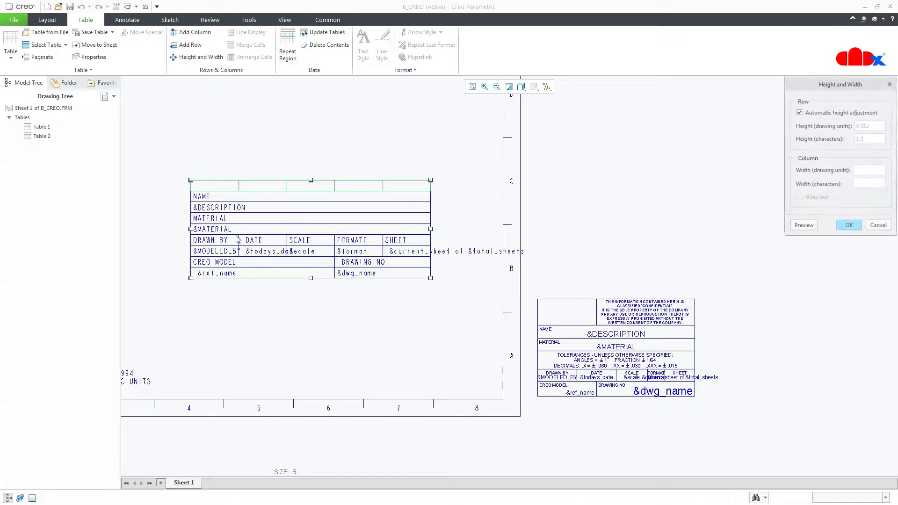
click(818, 113)
double_click(879, 128)
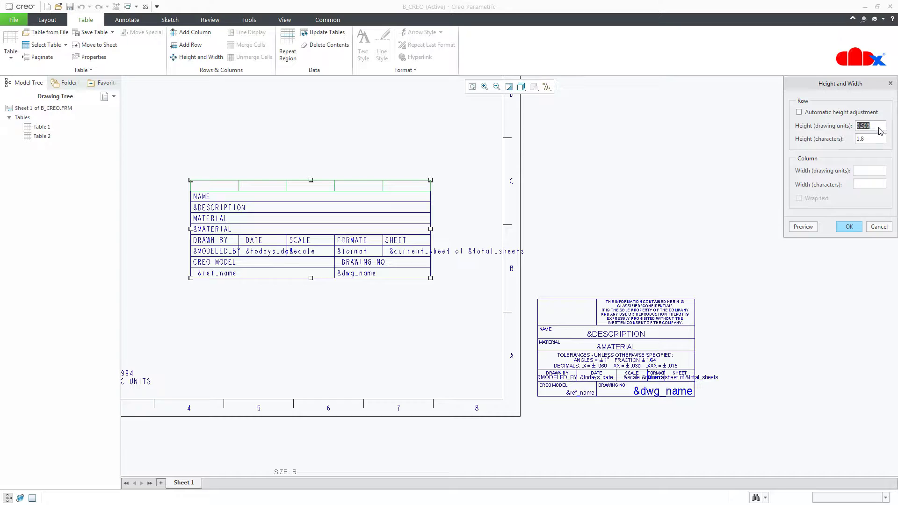
text(1)
click(812, 226)
click(849, 227)
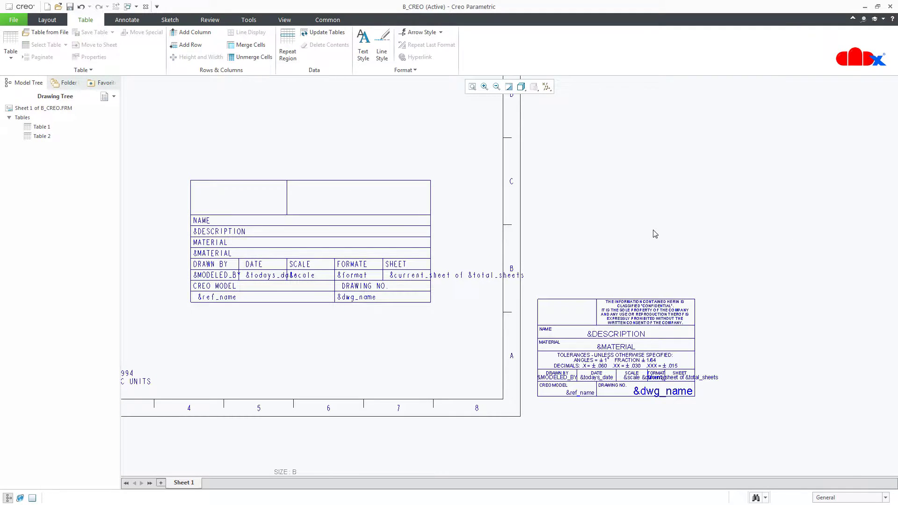
- Copy the confidentiality notice from the finished title block into the wider top cell of the new table
scroll(653, 317, up, 5)
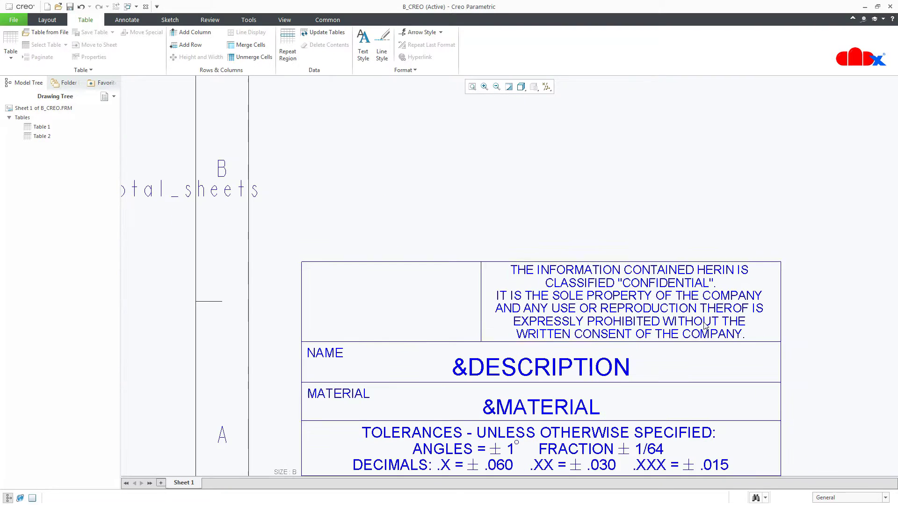
click(746, 336)
mouse_move(747, 336)
mouse_down()
mouse_move(602, 310)
mouse_move(508, 268)
mouse_up()
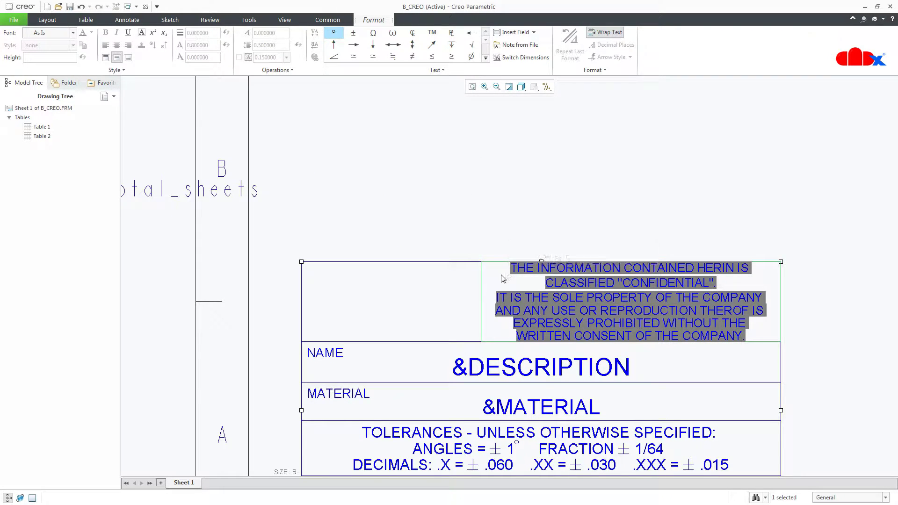
scroll(505, 277, down, 3)
scroll(502, 289, down, 1)
middle_drag(338, 273, 505, 321)
click(357, 194)
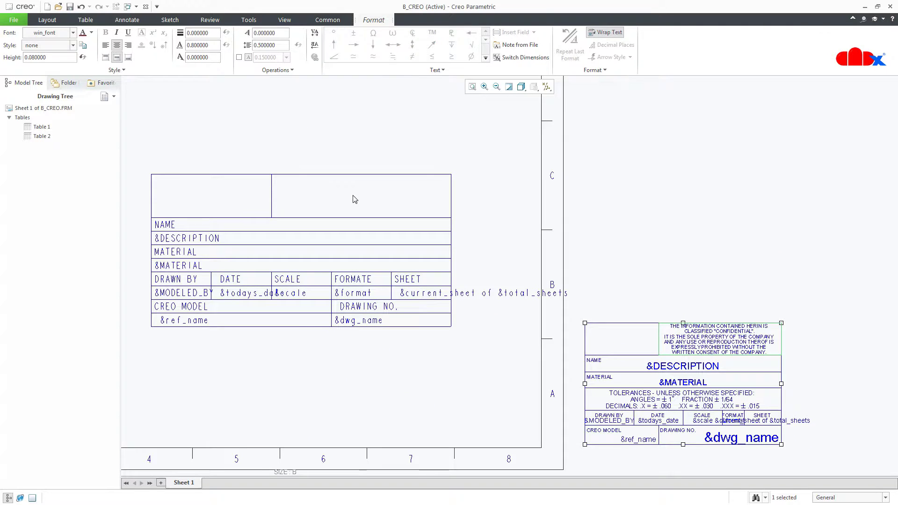
double_click(354, 196)
text(THE INFORMATION CONTAINED HERIN IS CLASSIFIED "CONFIDENTIAL". IT IS THE SOLE PROPERTY OF THE COMPANY AND ANY USE OR REPRODUCTION THEROF IS EXPRESSLY PROHIBITED WITHOUT THE WRITTEN CONSENT OF THE COMPANY.)
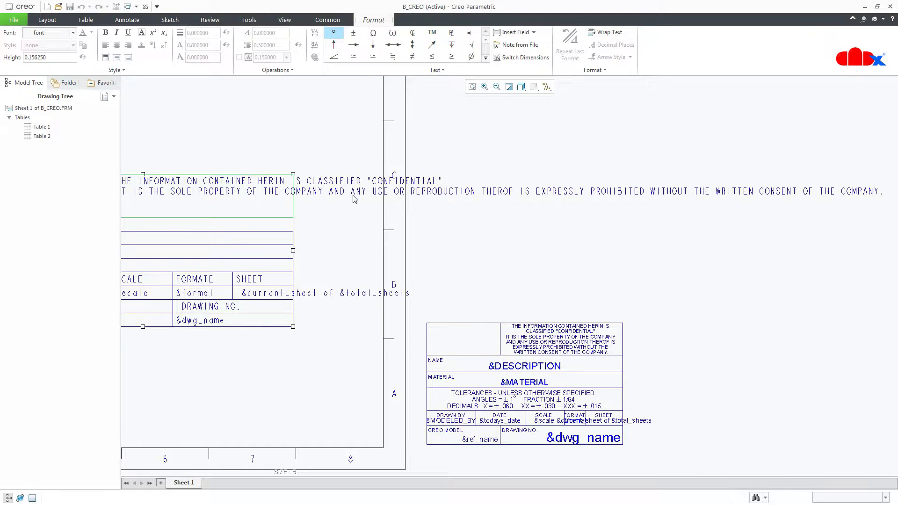
- Turn on text wrapping for the cell containing the confidentiality notice
right_click(277, 208)
click(367, 251)
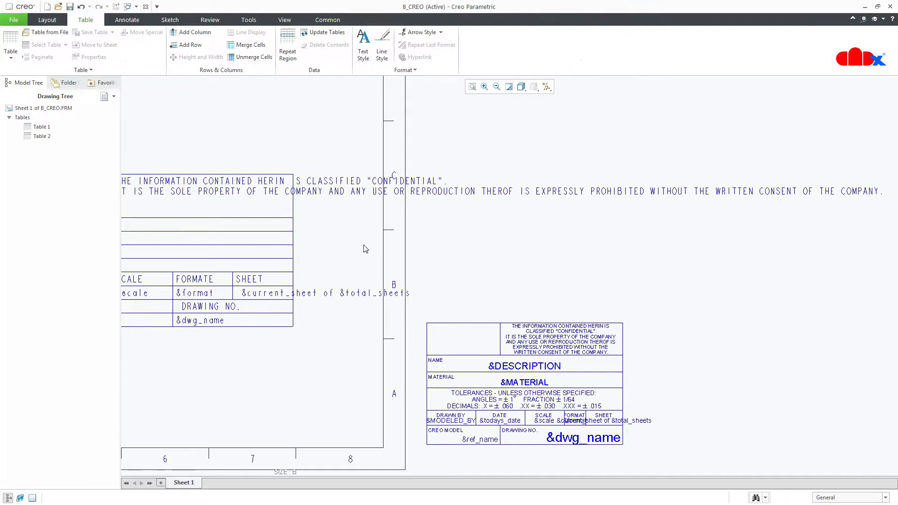
click(294, 207)
right_click(289, 210)
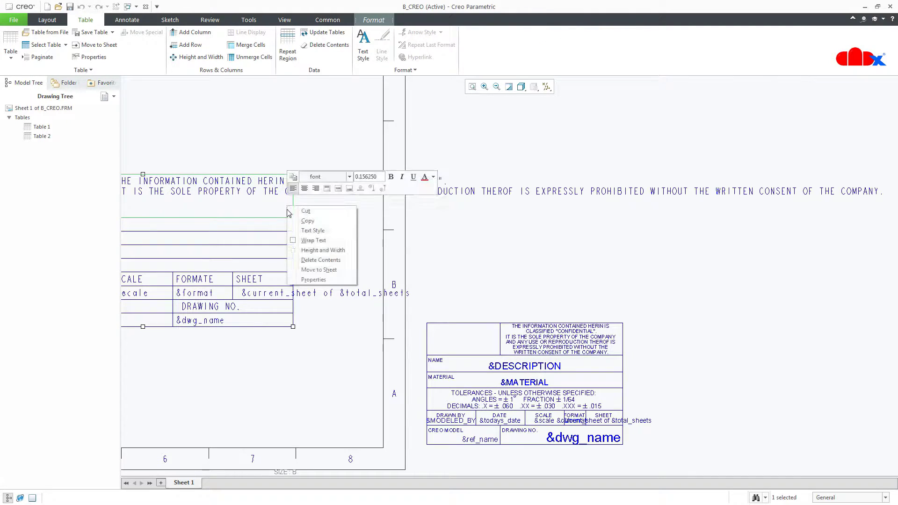
click(304, 240)
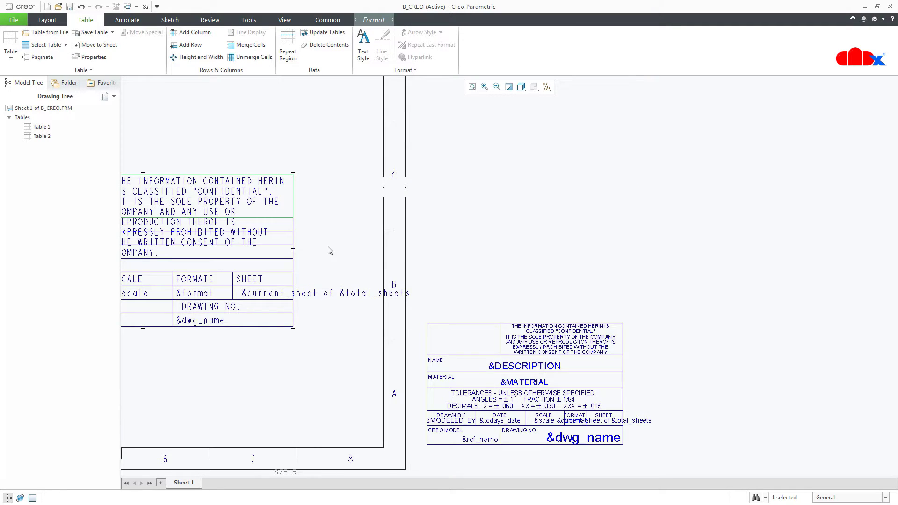
- Set the text height of the confidentiality notice up to the word CONSENT to 0.08
scroll(327, 253, down, 2)
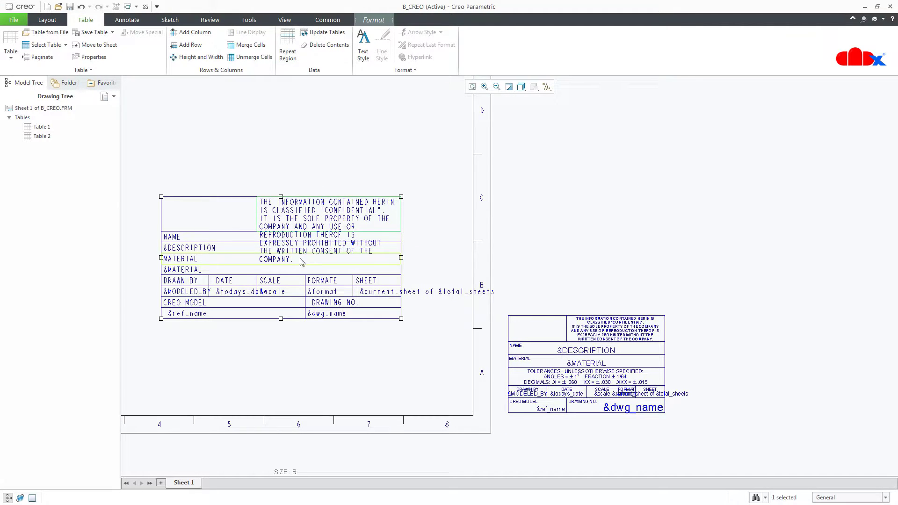
click(412, 234)
click(352, 216)
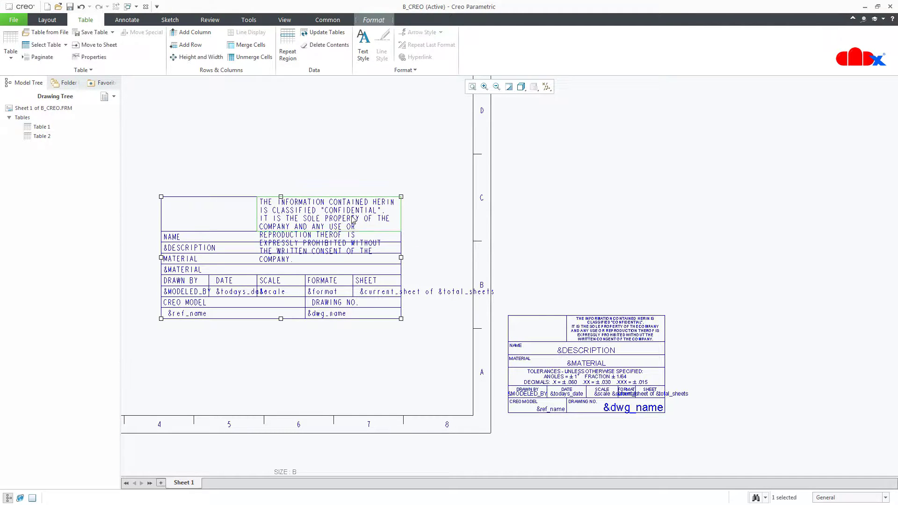
double_click(261, 205)
drag(260, 205, 347, 258)
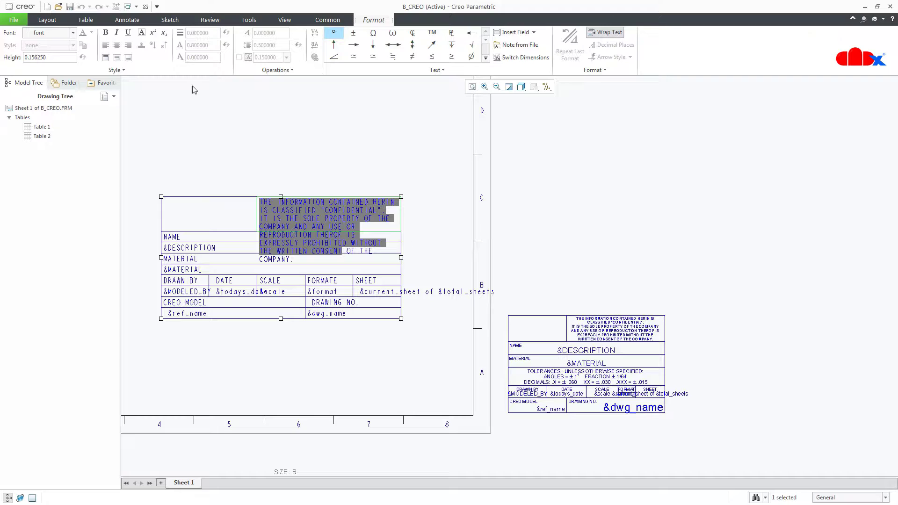
click(57, 60)
double_click(56, 59)
text(.08)
key(Return)
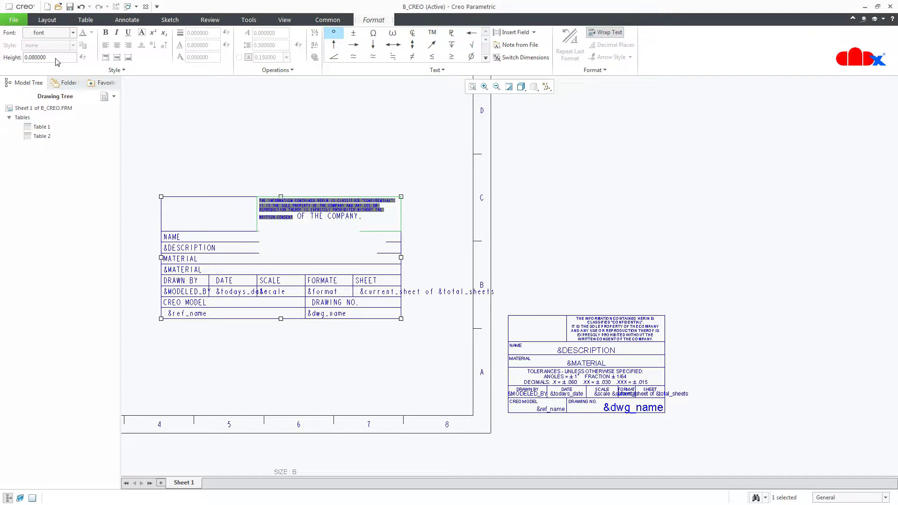
- Select the complete confidentiality notice and set its text height to 0.09
scroll(348, 220, down, 1)
drag(369, 220, 237, 199)
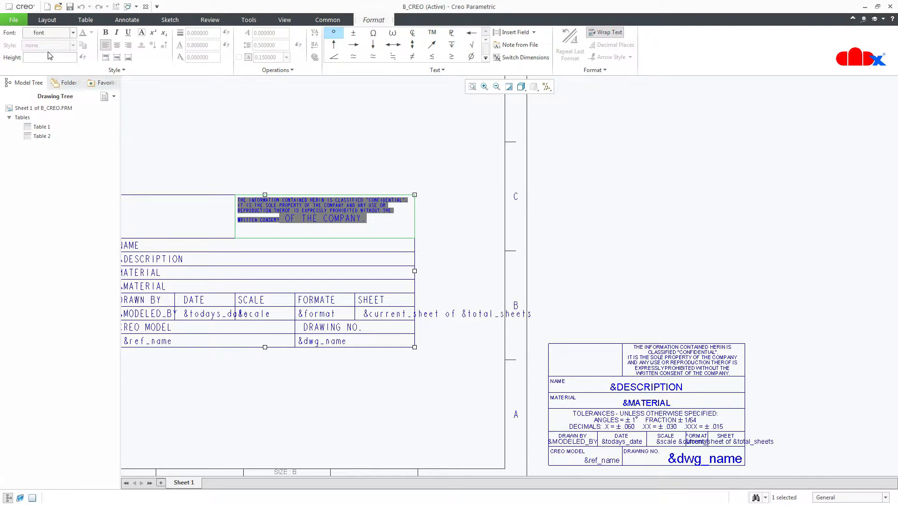
key(Return)
click(349, 184)
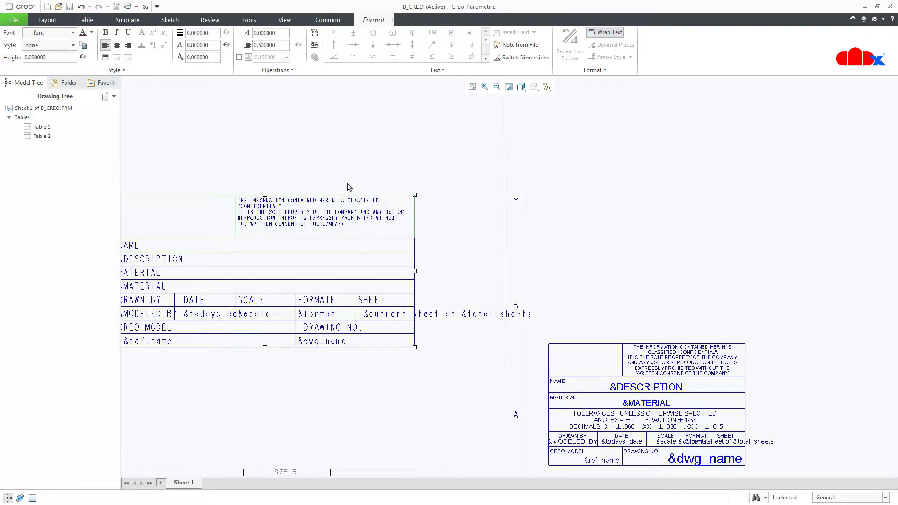
middle_drag(349, 186, 418, 168)
middle_drag(395, 384, 378, 368)
middle_drag(323, 365, 353, 350)
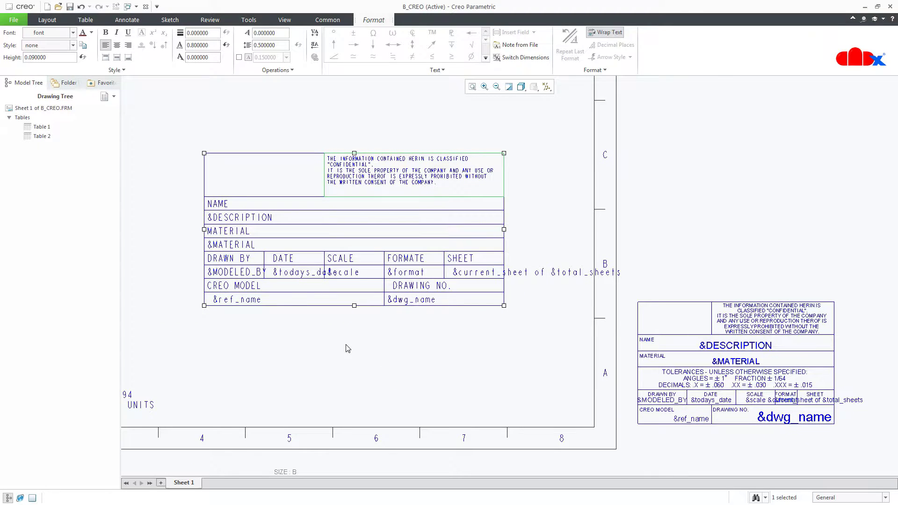
- Set the text height of all label cells, from NAME and MATERIAL down to CREO MODEL and DRAWING NO., to 0.1
click(230, 203)
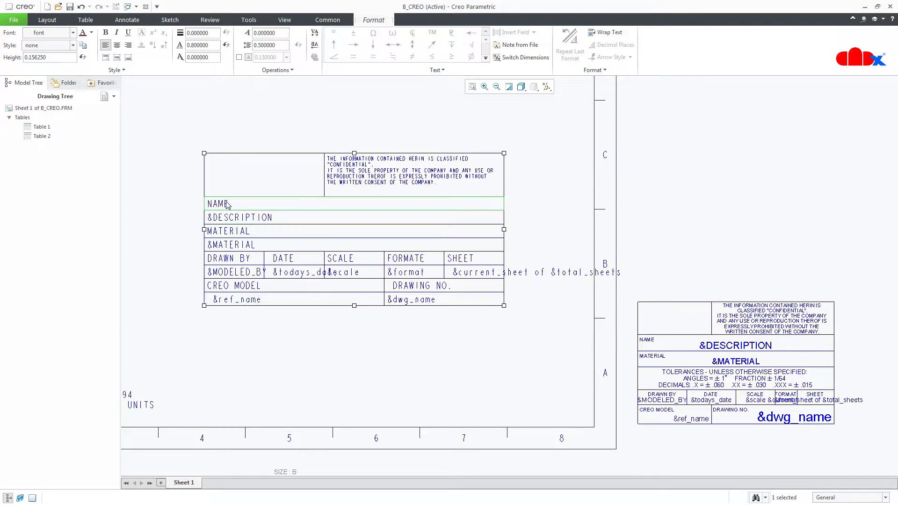
ctrl+click(231, 232)
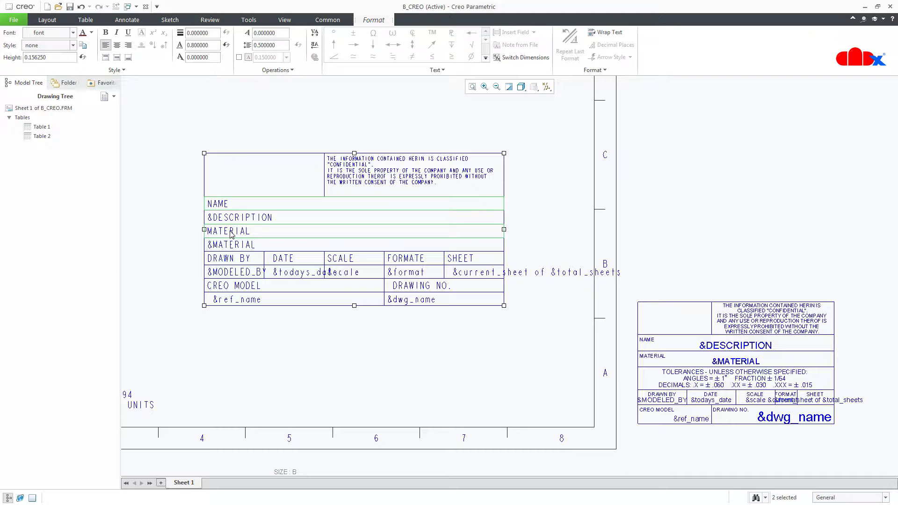
ctrl+click(222, 261)
ctrl+click(283, 259)
ctrl+click(341, 258)
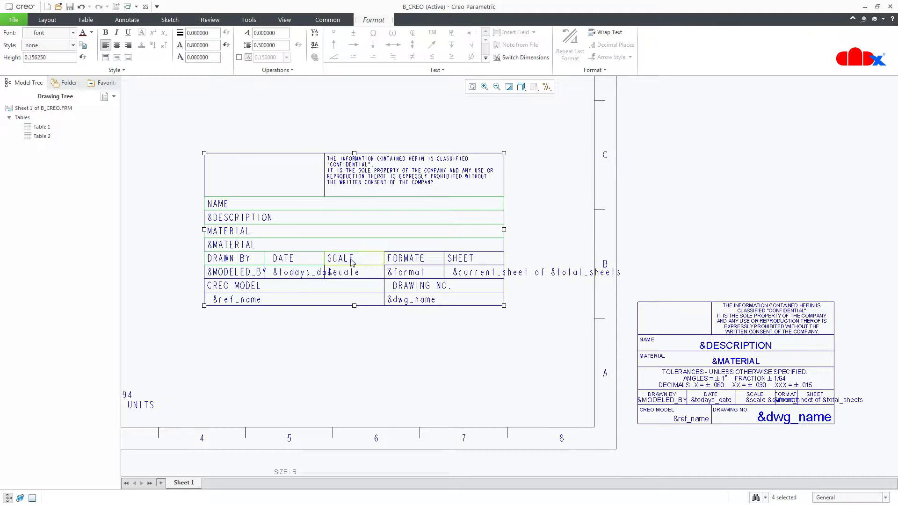
ctrl+click(405, 260)
ctrl+click(460, 260)
ctrl+click(360, 287)
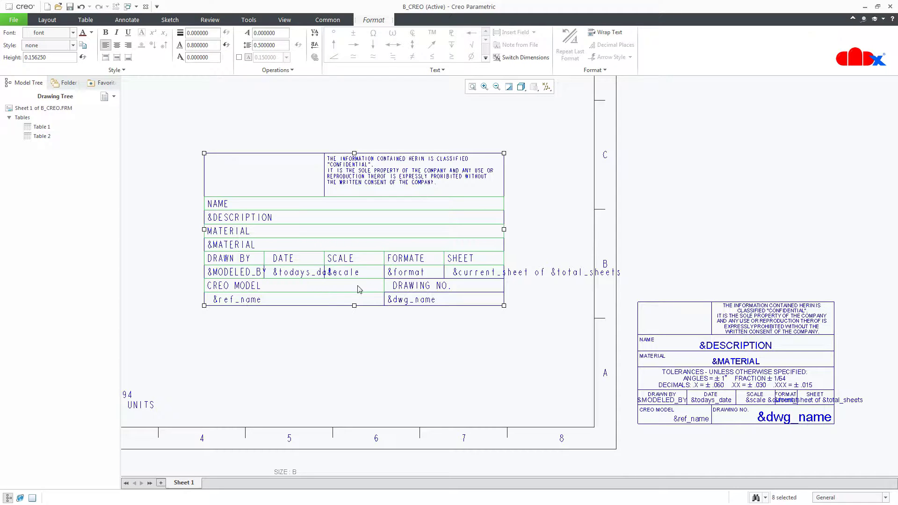
ctrl+click(410, 290)
drag(50, 57, 23, 60)
key(BackSpace)
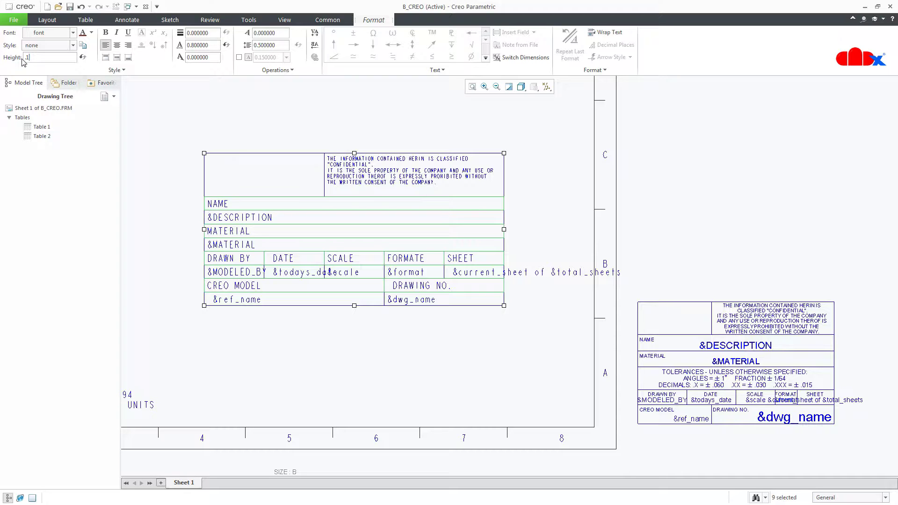
key(Return)
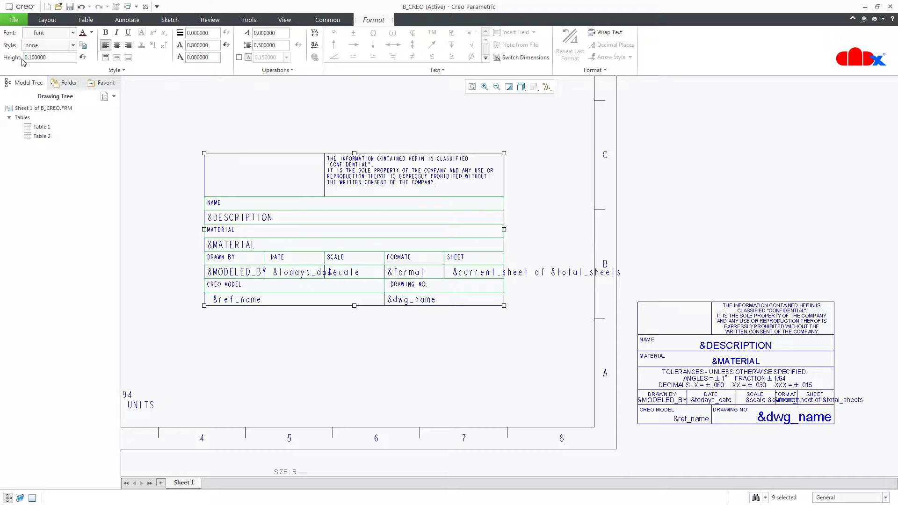
click(249, 337)
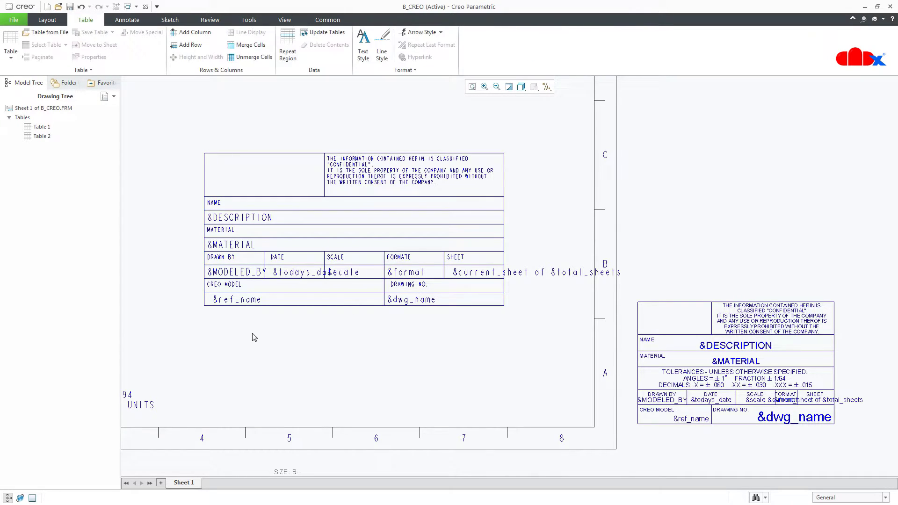
- Disable automatic height adjustment for all label rows, NAME through DRAWING NO., and preview a row height of 0.1 drawing units
click(242, 204)
ctrl+click(243, 232)
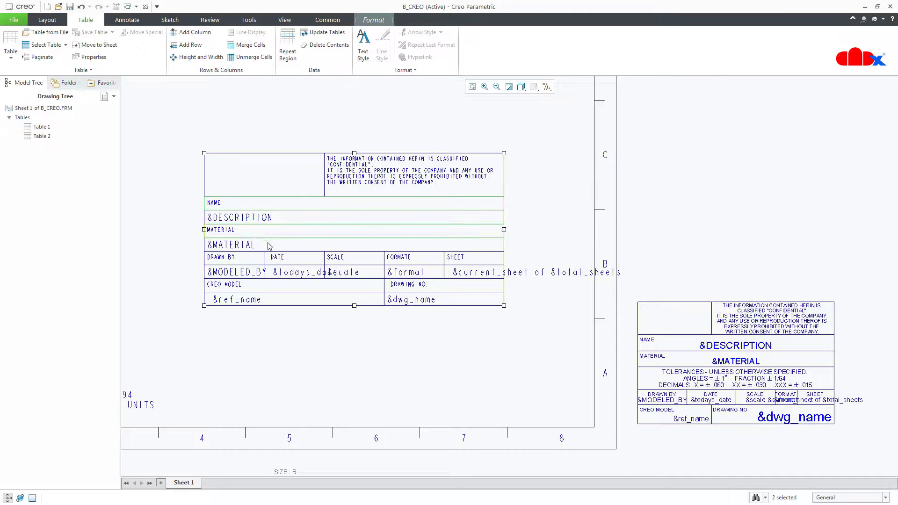
ctrl+click(246, 261)
ctrl+click(282, 263)
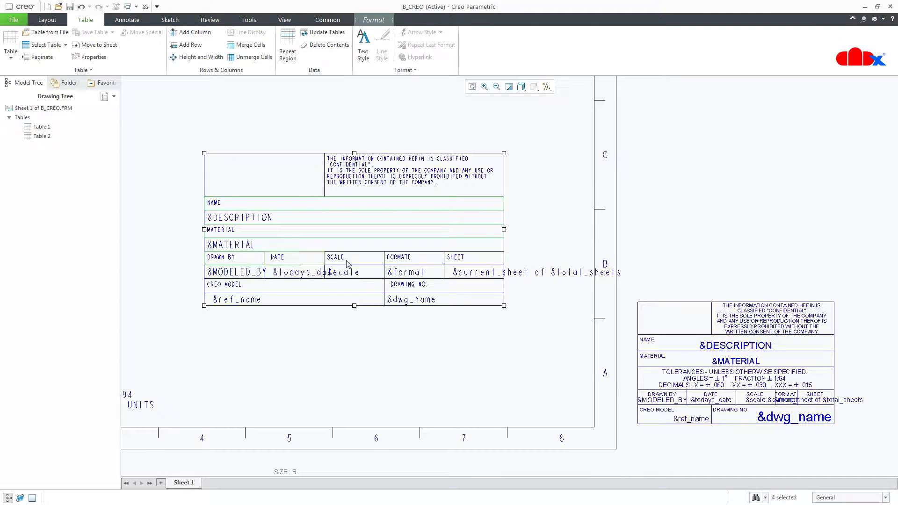
ctrl+click(349, 263)
ctrl+click(427, 263)
ctrl+click(474, 263)
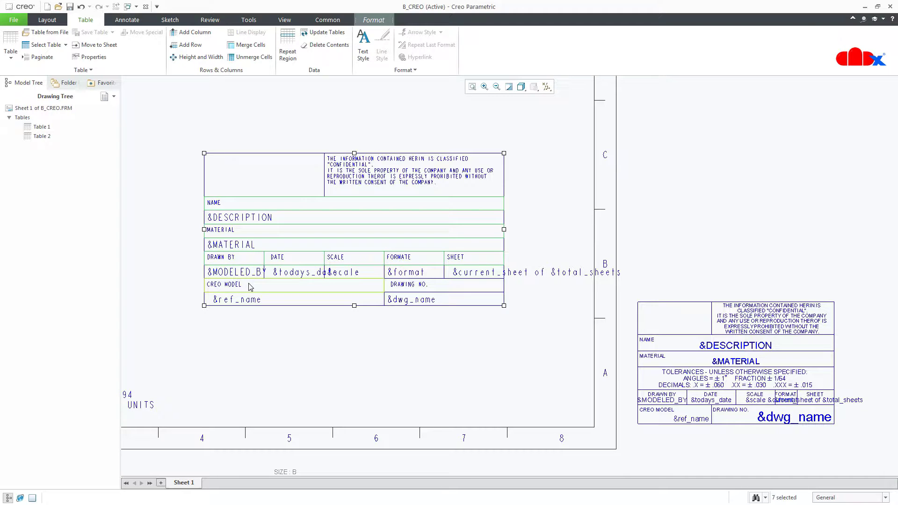
ctrl+click(289, 287)
ctrl+click(437, 287)
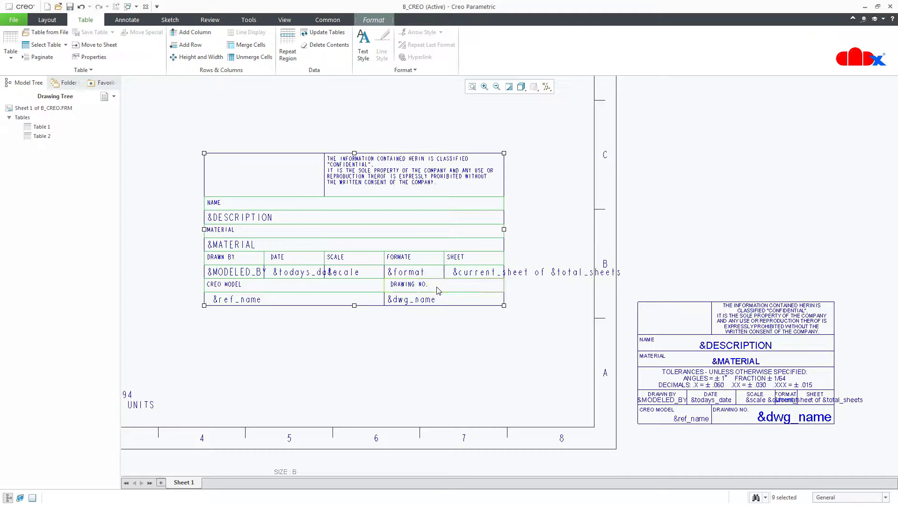
right_click(438, 291)
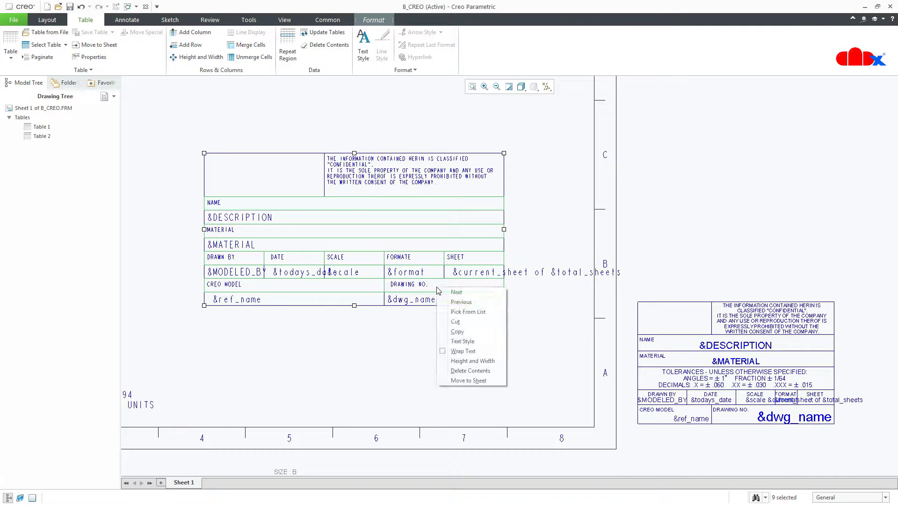
click(470, 364)
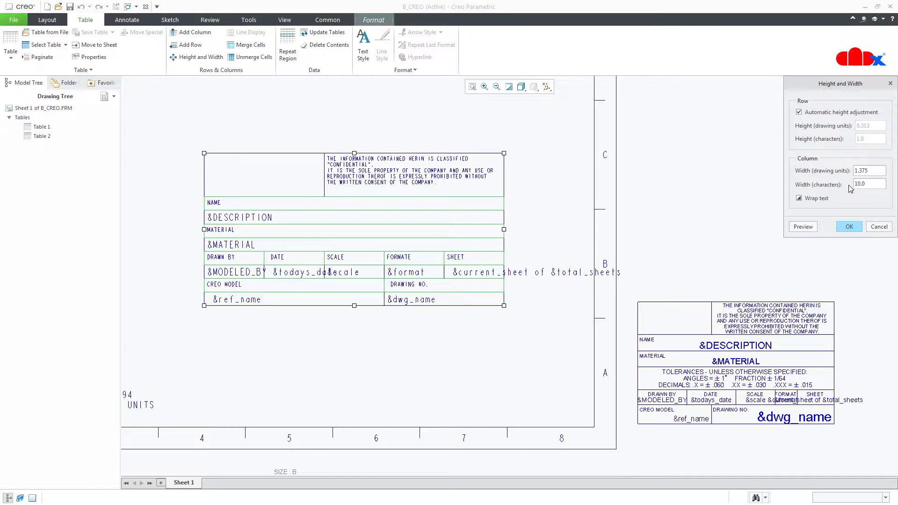
click(823, 113)
double_click(881, 127)
text(.1)
click(811, 225)
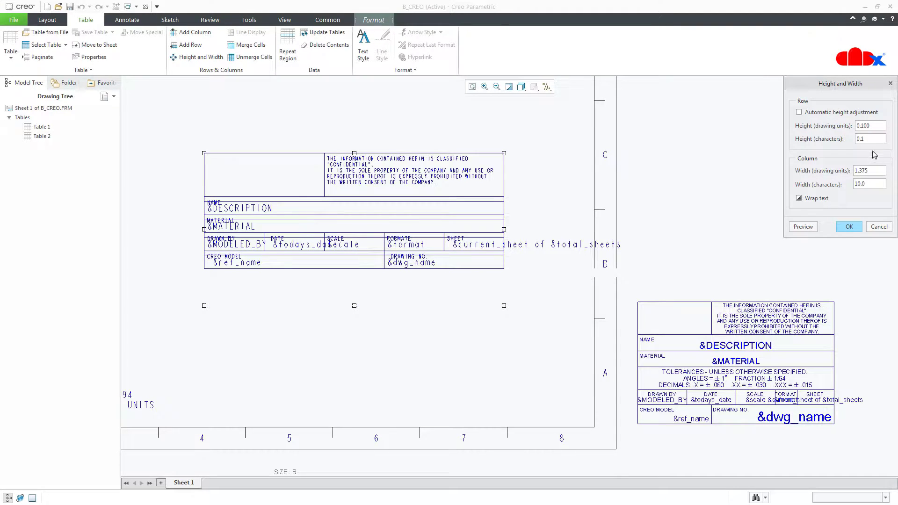
- Set the label rows' height to 0.15 characters, preview it and apply it
drag(866, 139, 848, 143)
text(.15)
click(803, 226)
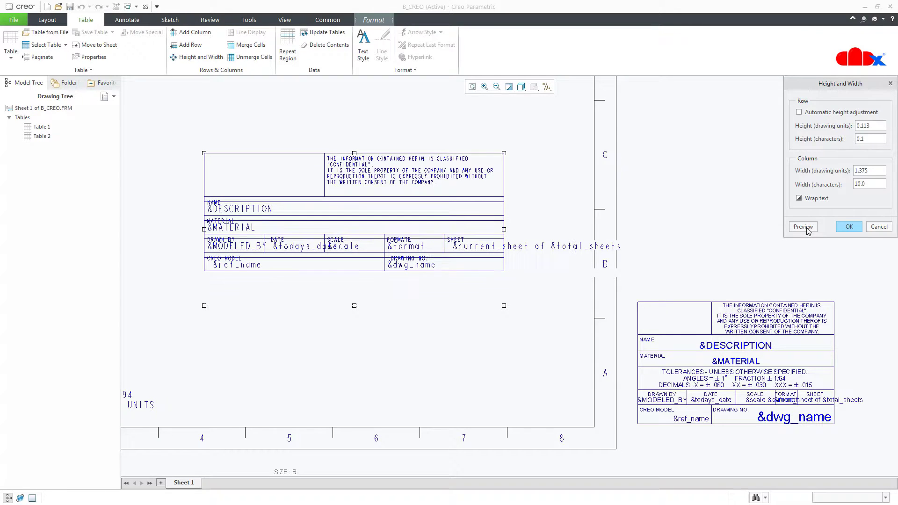
click(850, 226)
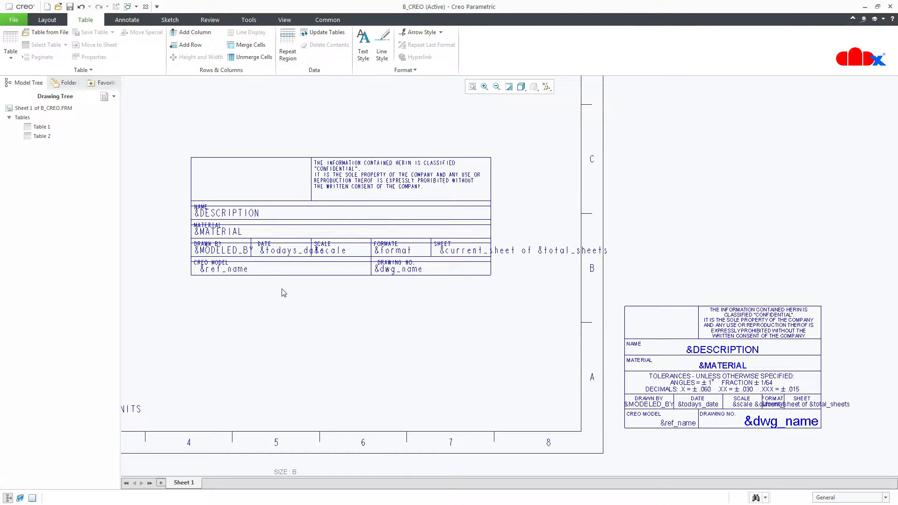
- Select the whole new table and blank the line segments between the NAME and &DESCRIPTION rows
drag(173, 146, 508, 314)
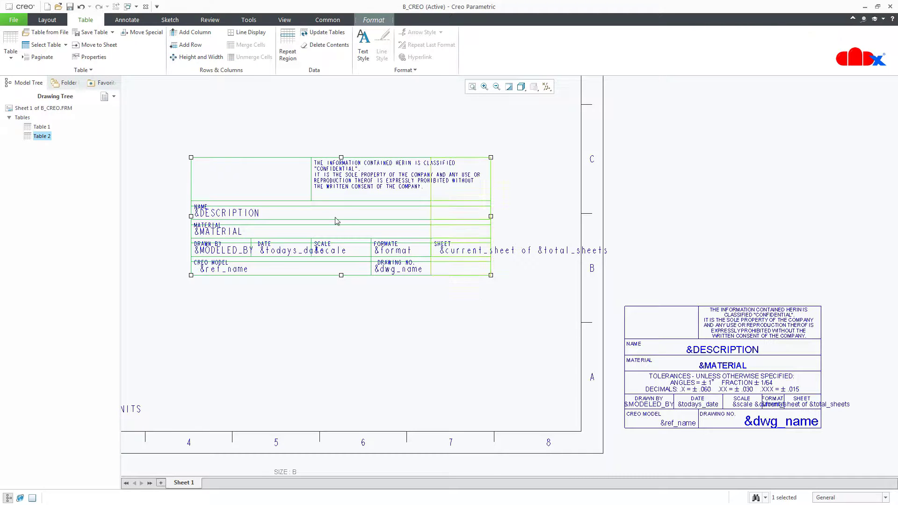
click(47, 20)
click(91, 21)
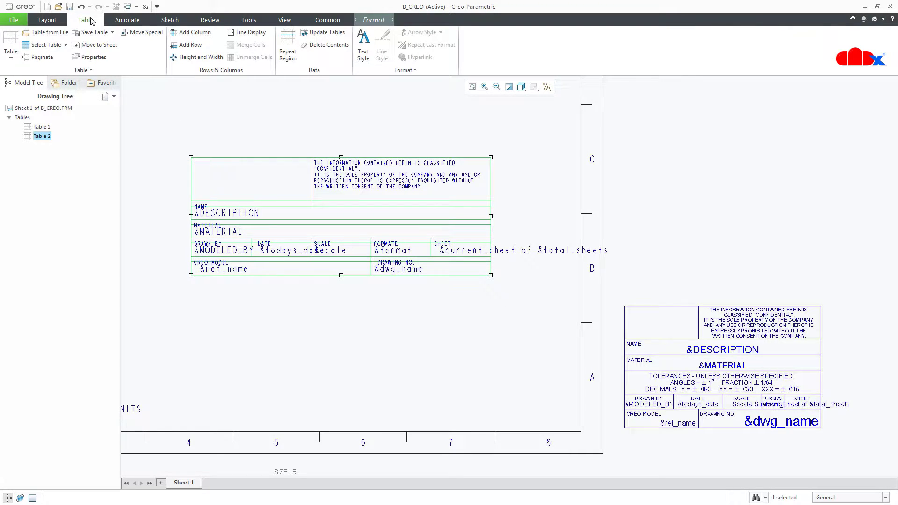
click(248, 32)
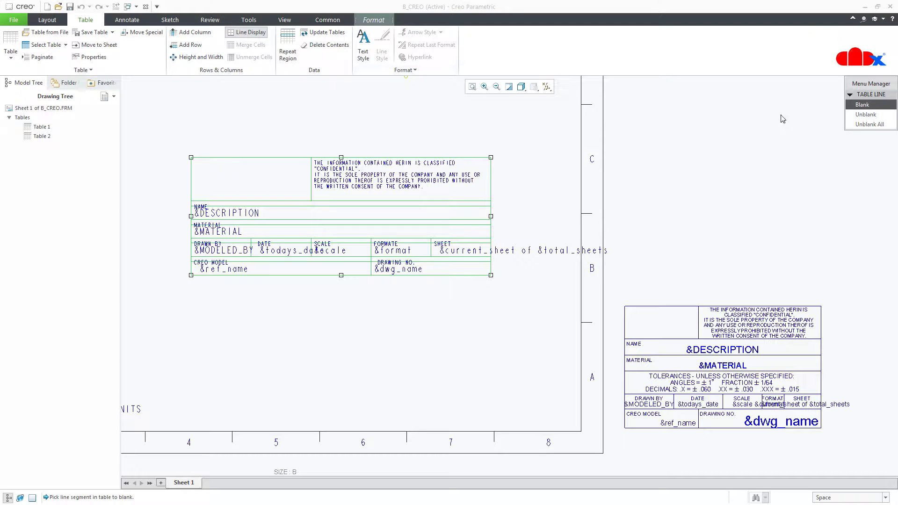
scroll(219, 229, down, 3)
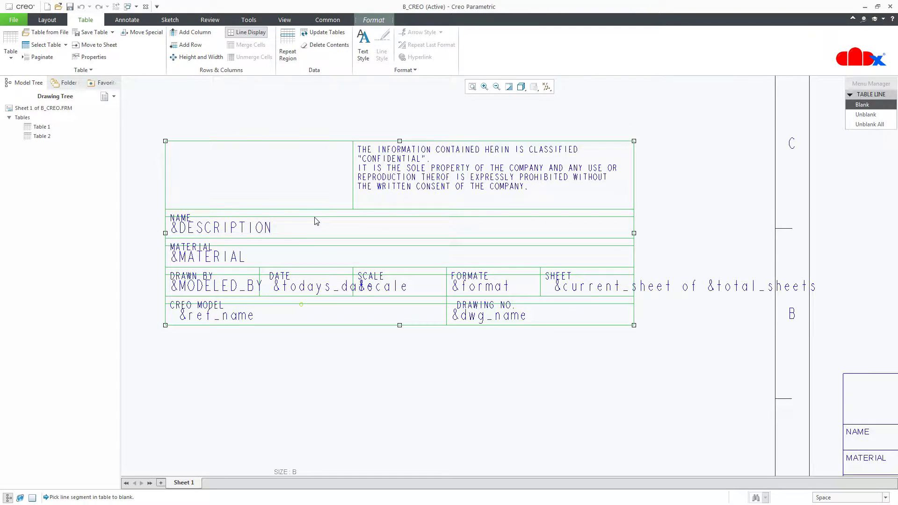
click(314, 216)
click(373, 217)
click(467, 217)
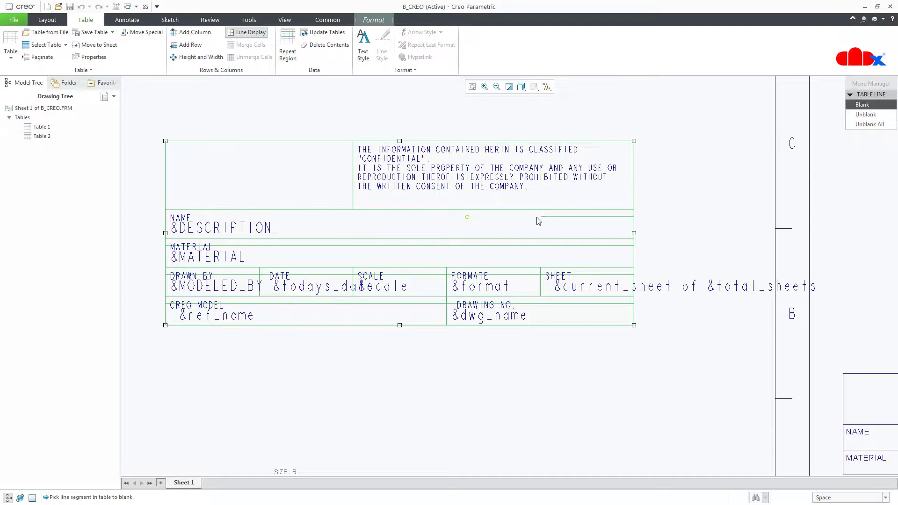
click(548, 216)
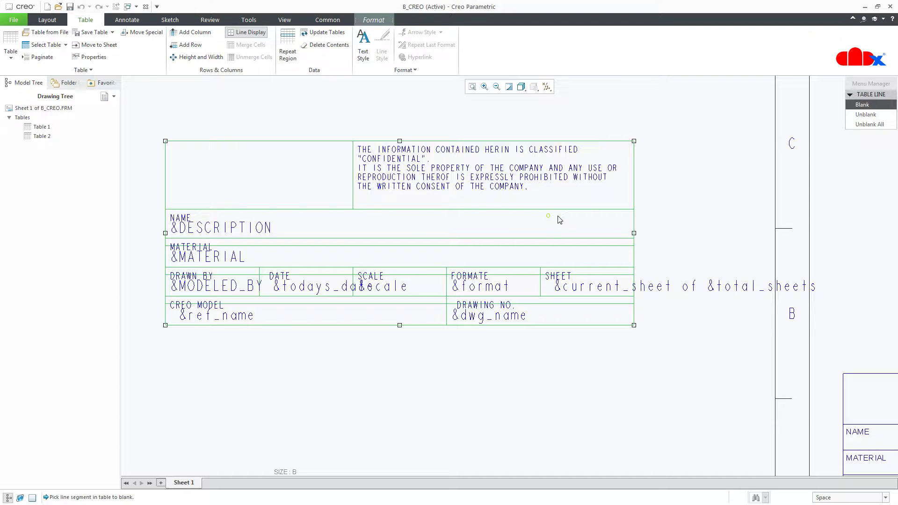
- Blank all line segments between the MATERIAL label row and the &MATERIAL row
click(213, 245)
click(308, 247)
click(399, 246)
click(471, 250)
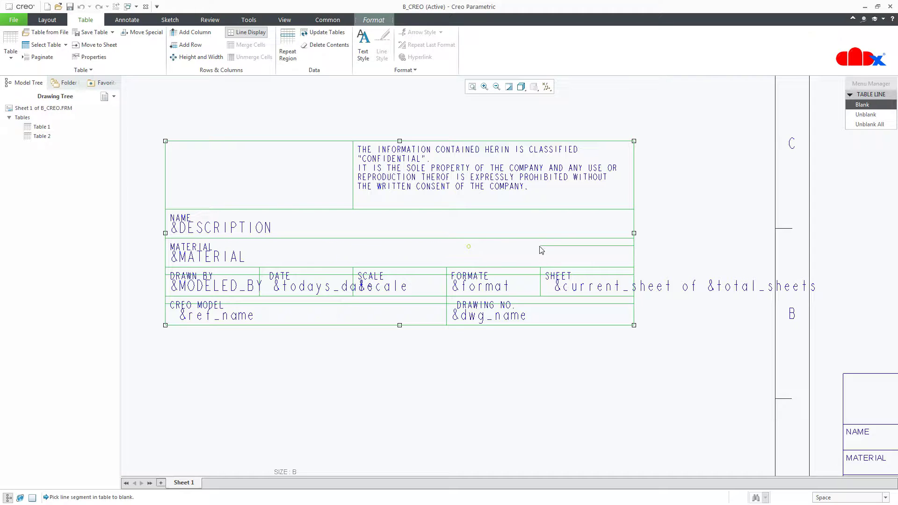
click(561, 251)
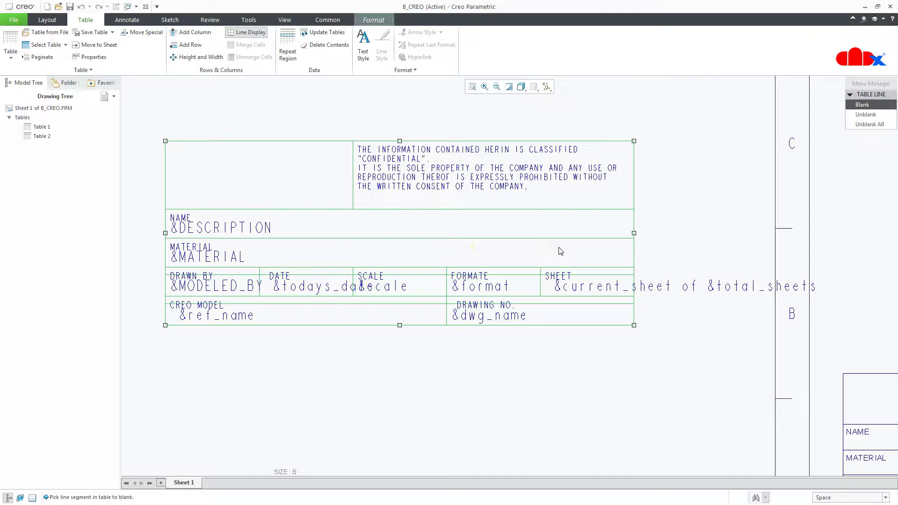
- Blank the five line segments separating the DRAWN BY, DATE, SCALE, FORMATE and SHEET labels from their parameters
click(227, 275)
click(289, 275)
click(391, 275)
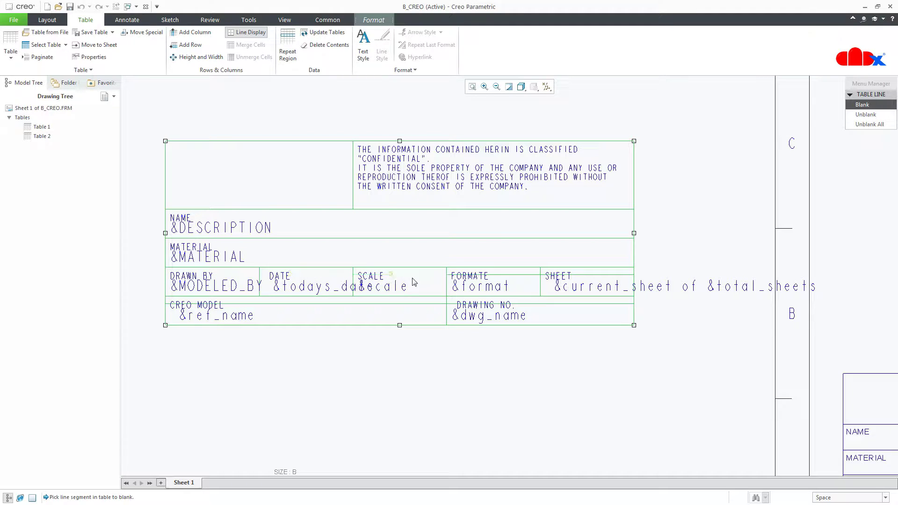
click(497, 275)
click(588, 275)
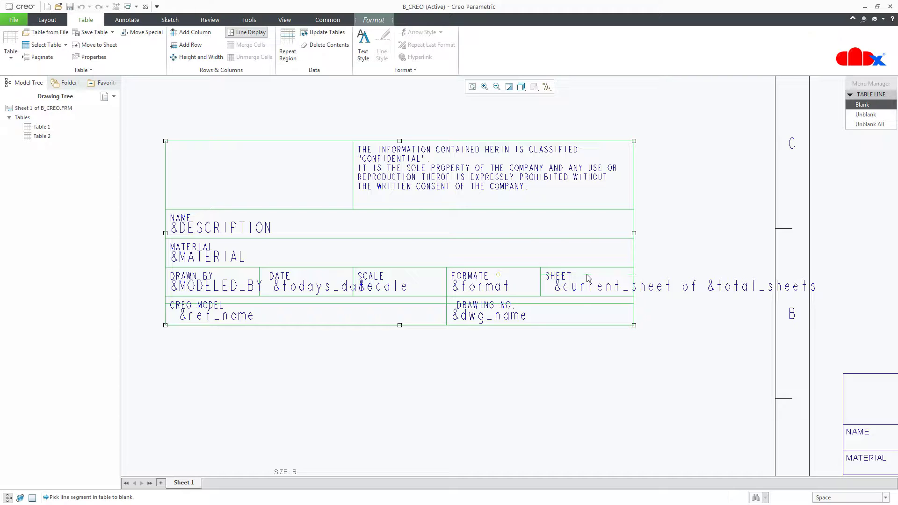
- Blank the line segments beneath the CREO MODEL and DRAWING NO. labels and finish blanking table lines
click(580, 304)
click(522, 304)
click(408, 304)
click(328, 304)
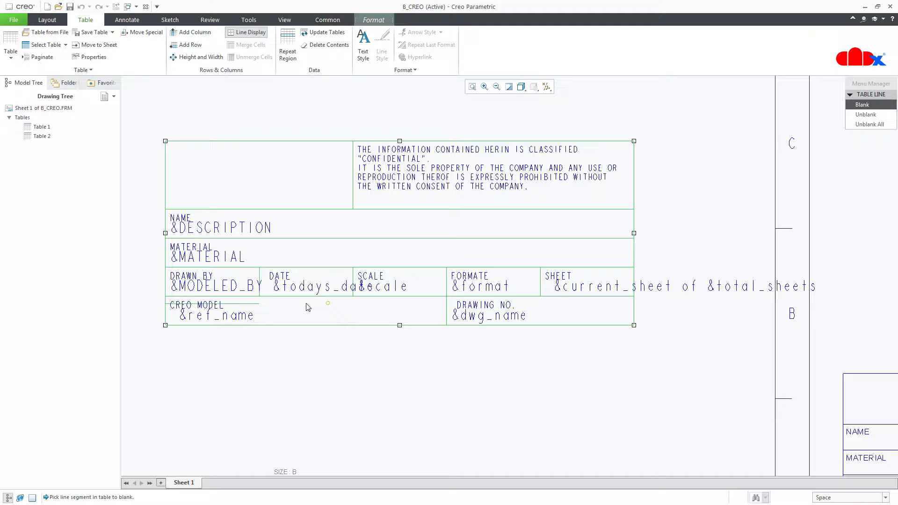
click(246, 304)
middle_click(335, 358)
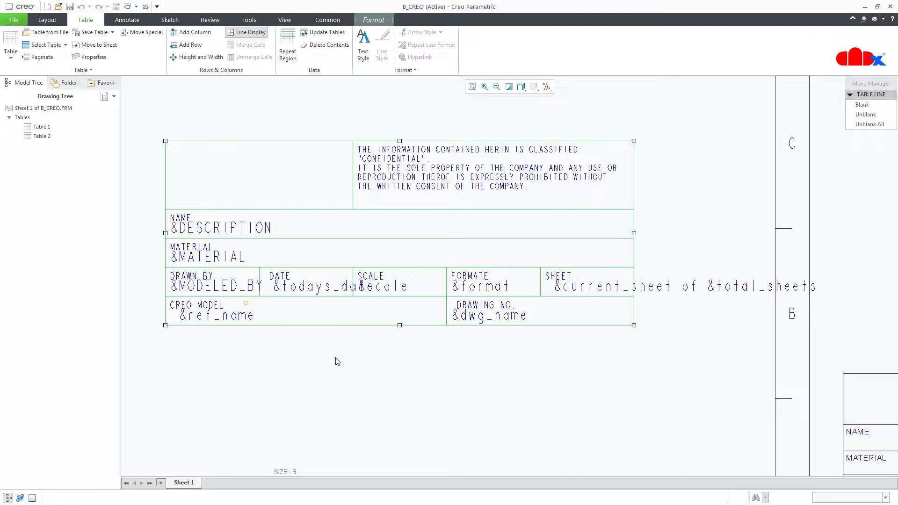
middle_click(335, 358)
click(343, 392)
- Change the font of the entire new title block table to Arial WGL
scroll(342, 392, up, 1)
middle_drag(362, 398, 350, 358)
mouse_move(175, 131)
mouse_down()
mouse_move(379, 313)
mouse_move(582, 372)
mouse_up()
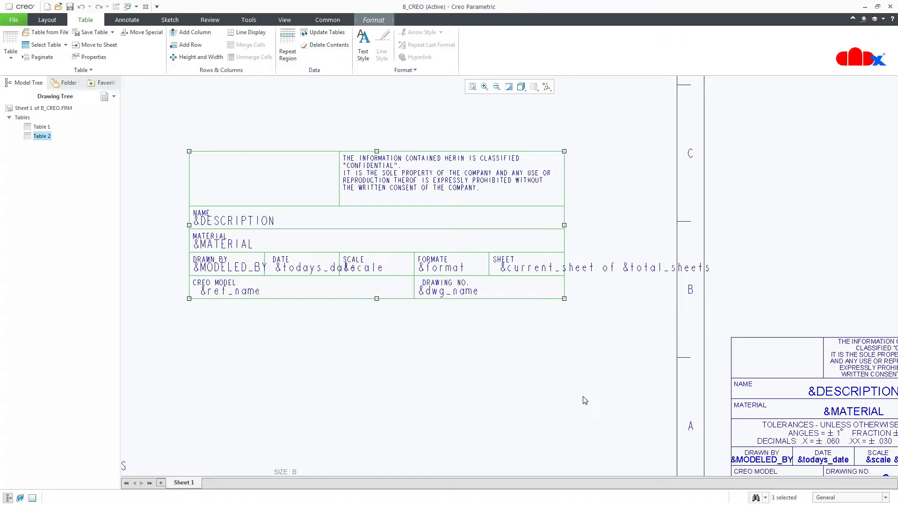
click(375, 20)
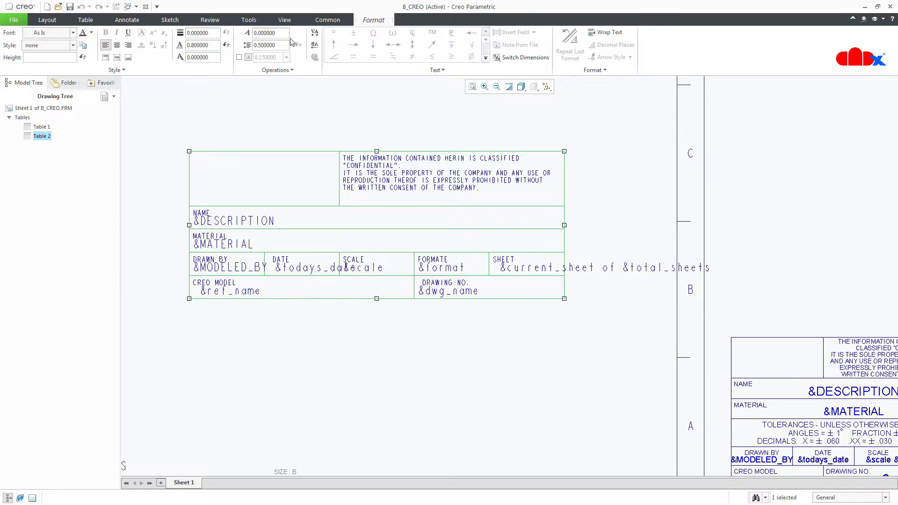
click(72, 32)
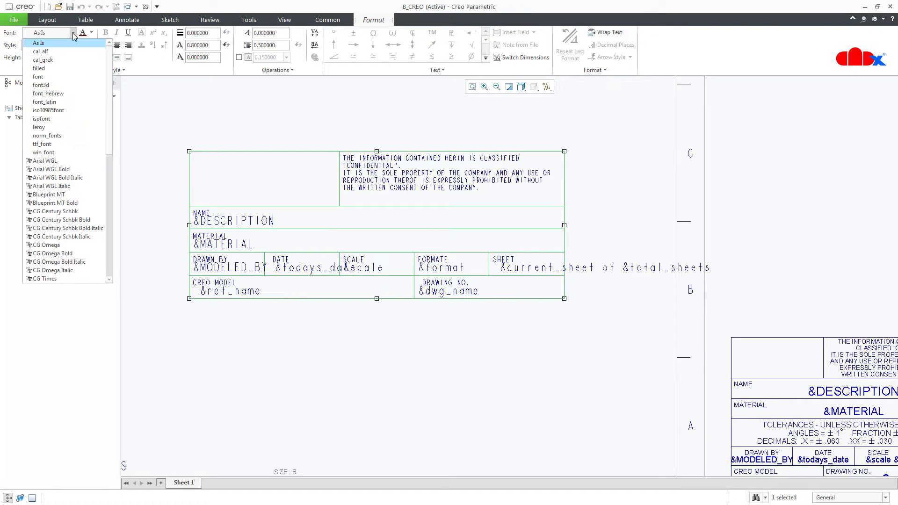
click(57, 160)
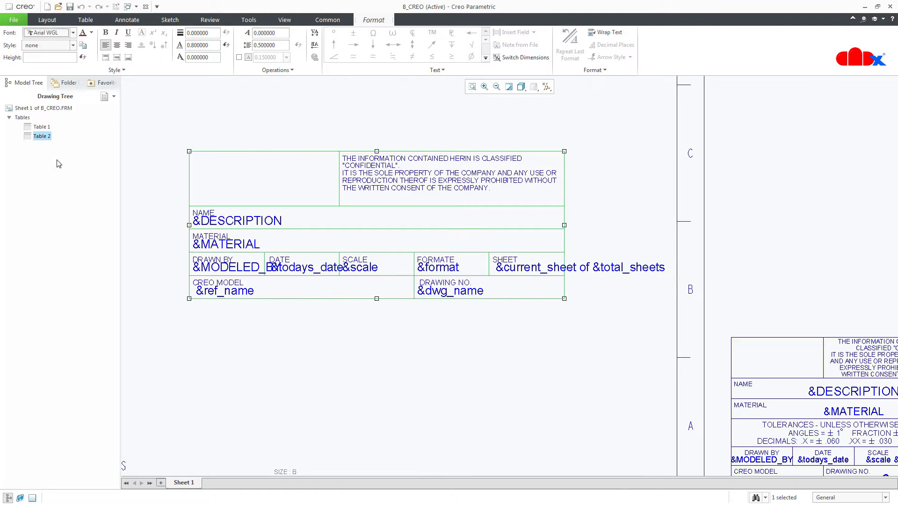
click(297, 321)
- Reduce the height of the table's top row, which holds the confidentiality notice, and apply it
right_click(222, 180)
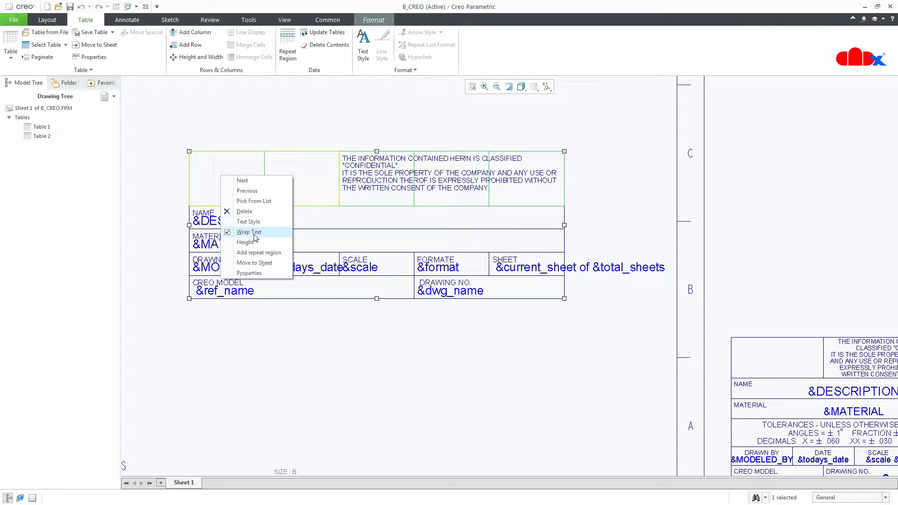
click(251, 240)
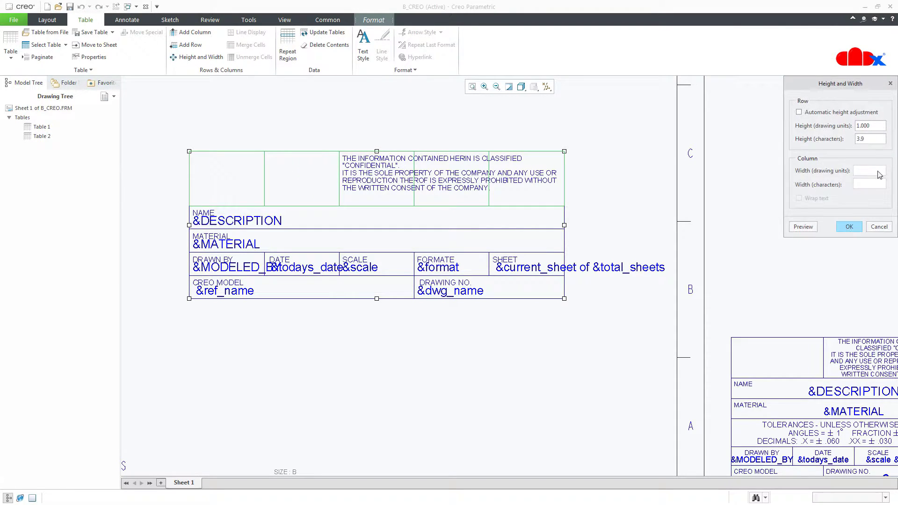
double_click(873, 130)
text(.)
click(803, 226)
click(849, 226)
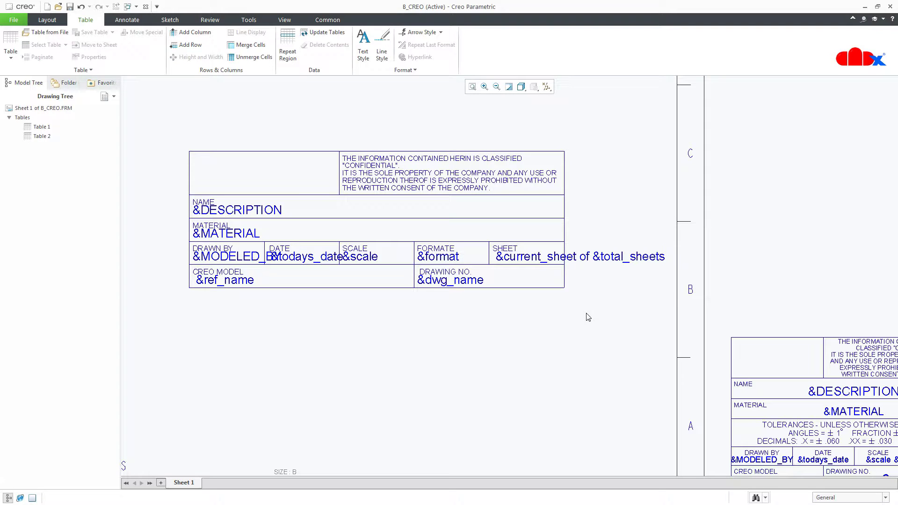
- Centre-align horizontally the text of all nine parameter cells in the new title block, from &DESCRIPTION down to &dwg_name
mouse_move(564, 323)
middle_down()
mouse_move(571, 339)
mouse_move(505, 268)
middle_up()
scroll(531, 334, down, 2)
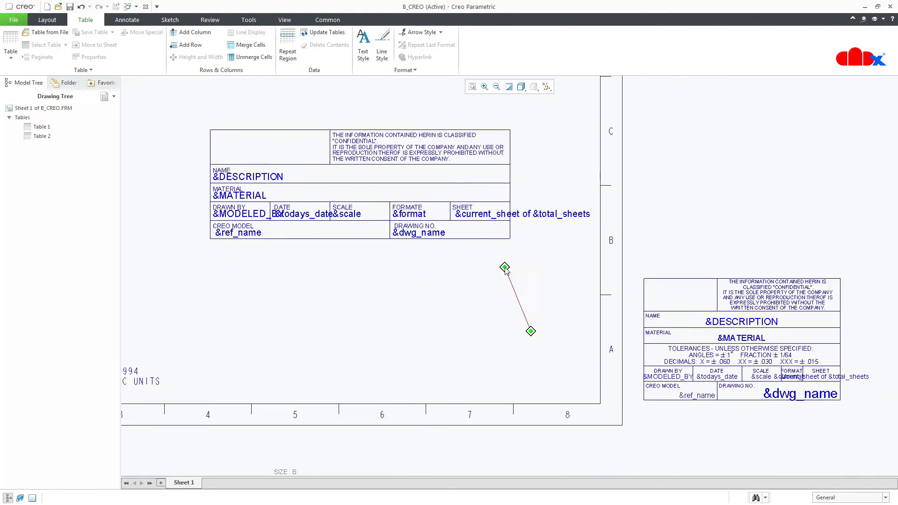
scroll(460, 233, up, 1)
middle_drag(459, 231, 518, 239)
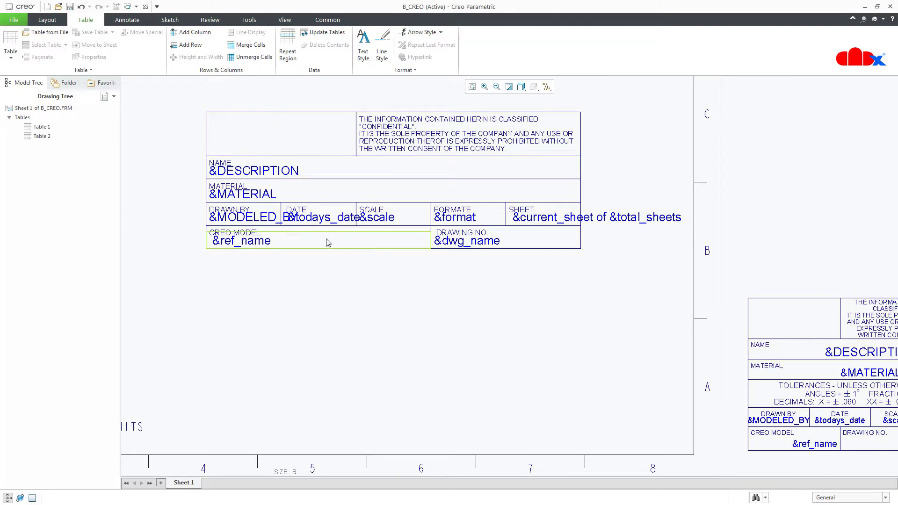
scroll(327, 240, up, 1)
scroll(315, 284, down, 1)
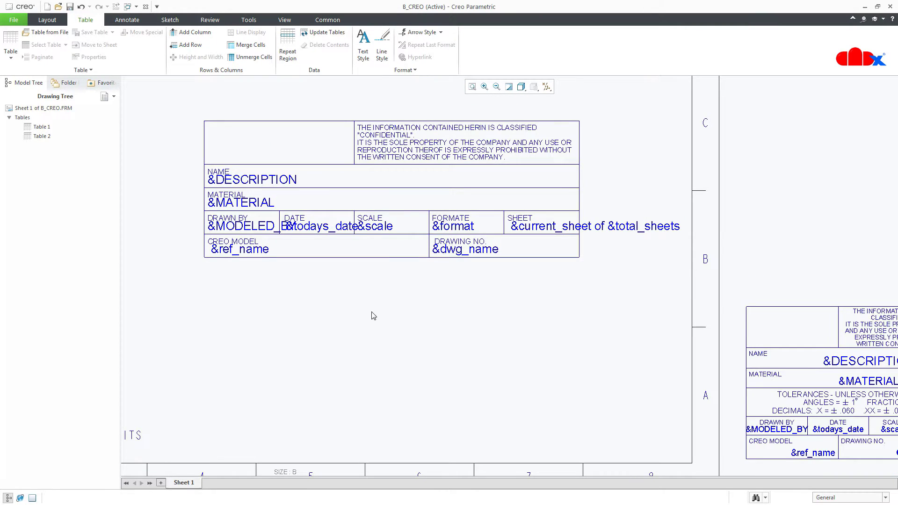
middle_drag(373, 316, 333, 284)
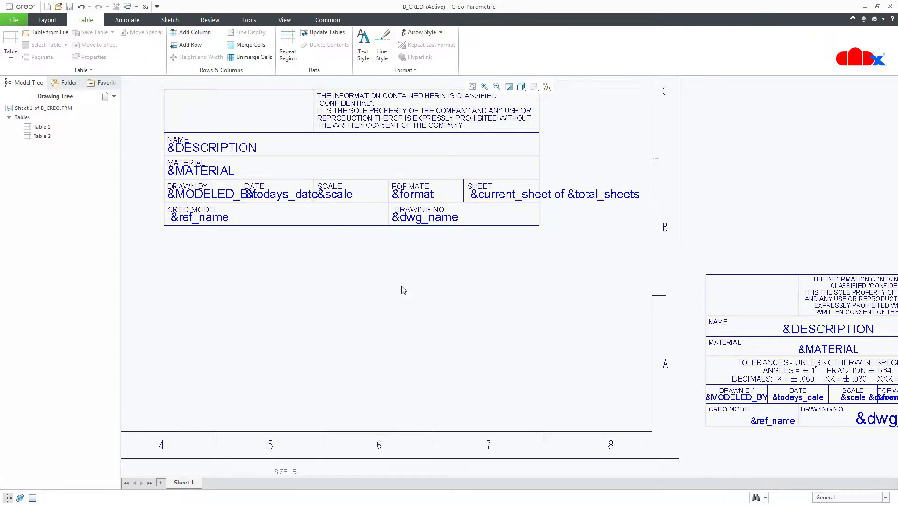
click(344, 169)
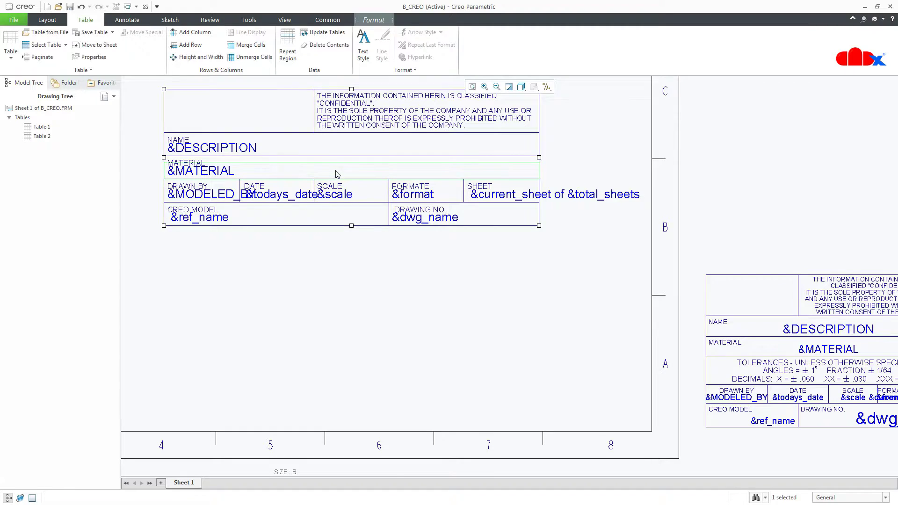
ctrl+click(339, 146)
mouse_move(217, 200)
mouse_down()
mouse_move(498, 200)
mouse_move(447, 228)
mouse_move(288, 229)
mouse_up()
ctrl+click(268, 223)
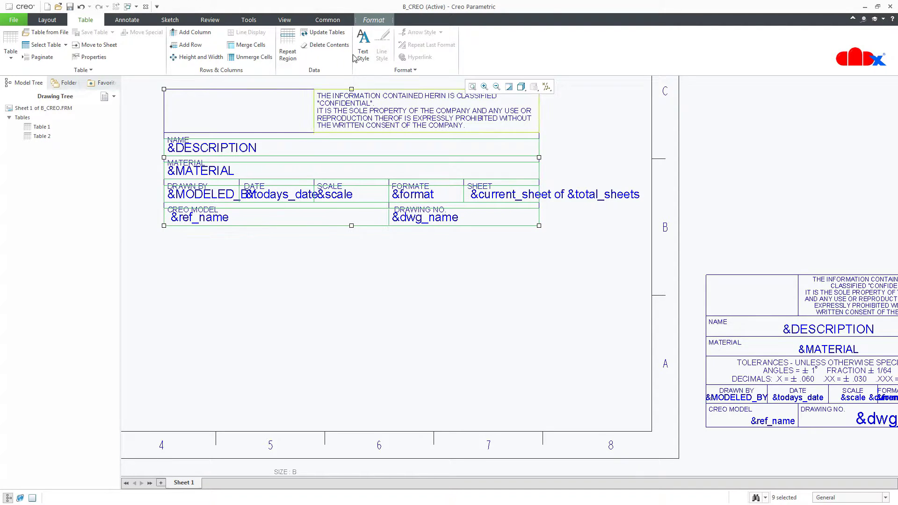
click(373, 21)
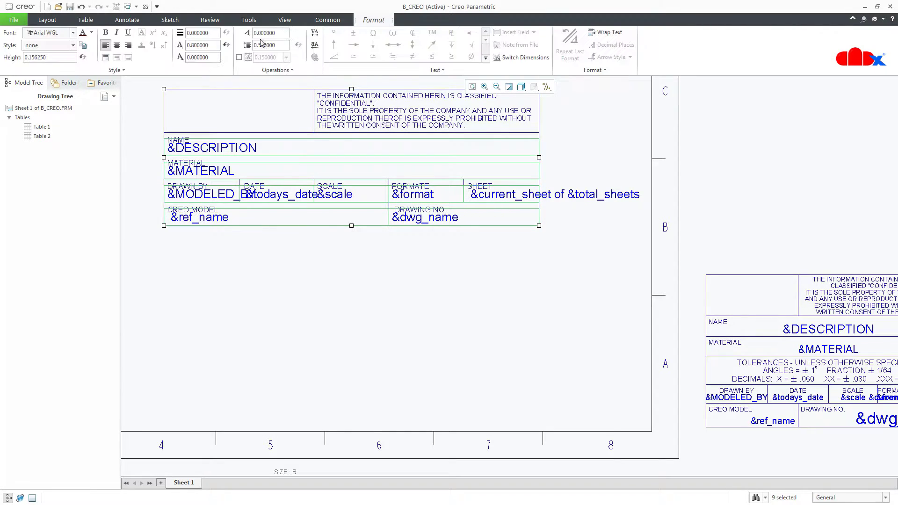
click(118, 47)
click(296, 275)
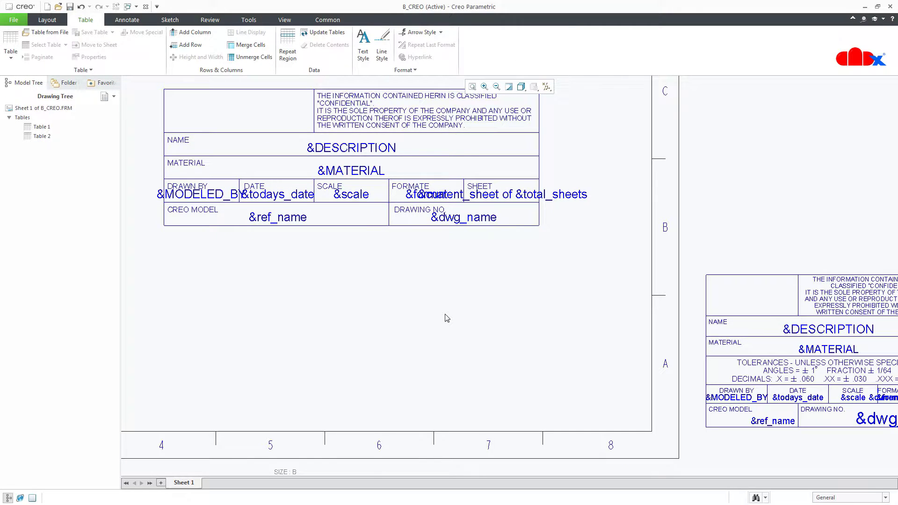
- Set the column width of the whole new title block table to 1 drawing unit and apply it
scroll(447, 318, up, 2)
scroll(348, 247, down, 1)
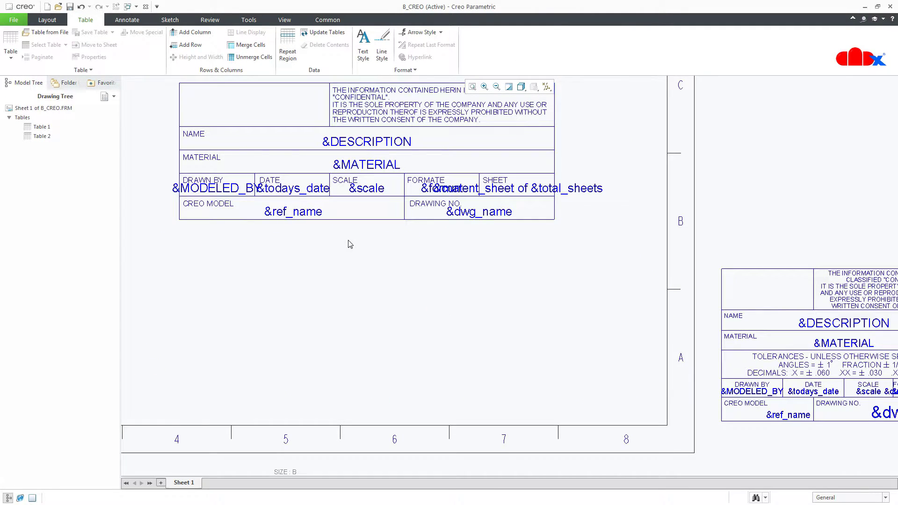
scroll(198, 180, down, 1)
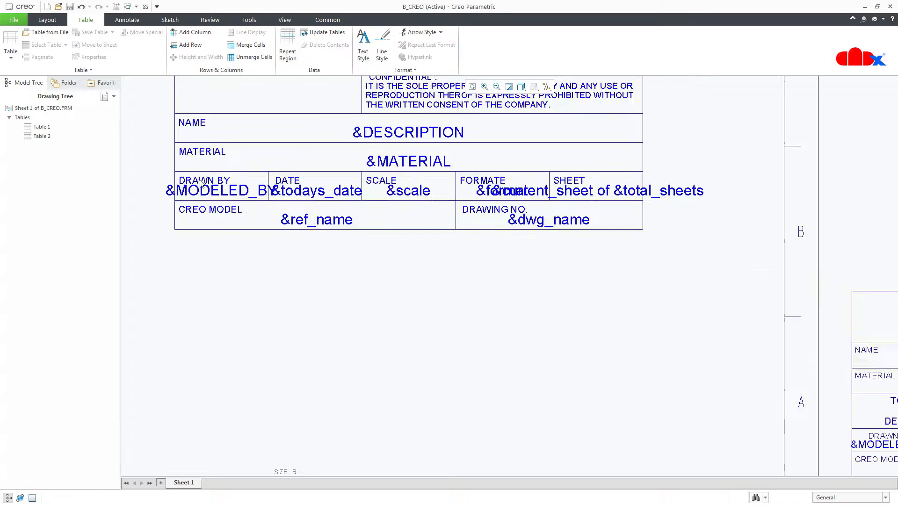
scroll(259, 257, up, 1)
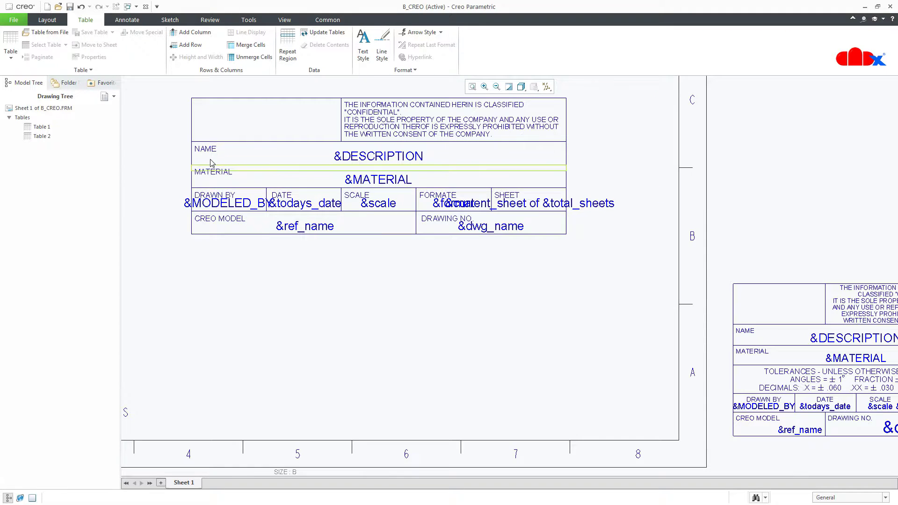
scroll(229, 162, up, 1)
drag(187, 99, 515, 262)
right_click(515, 261)
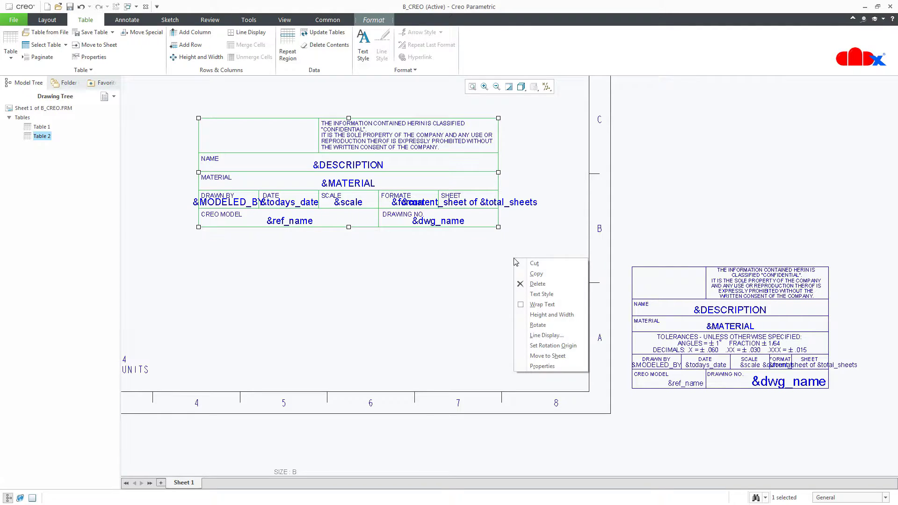
click(546, 314)
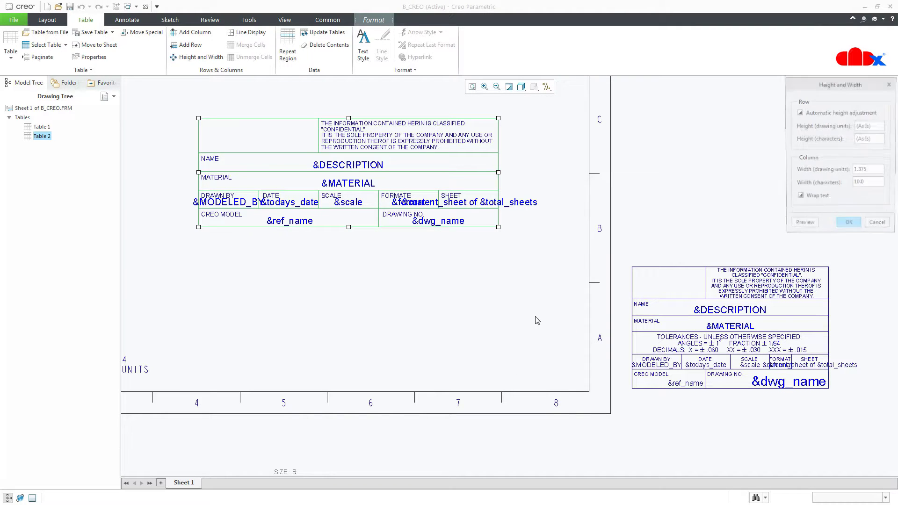
double_click(881, 171)
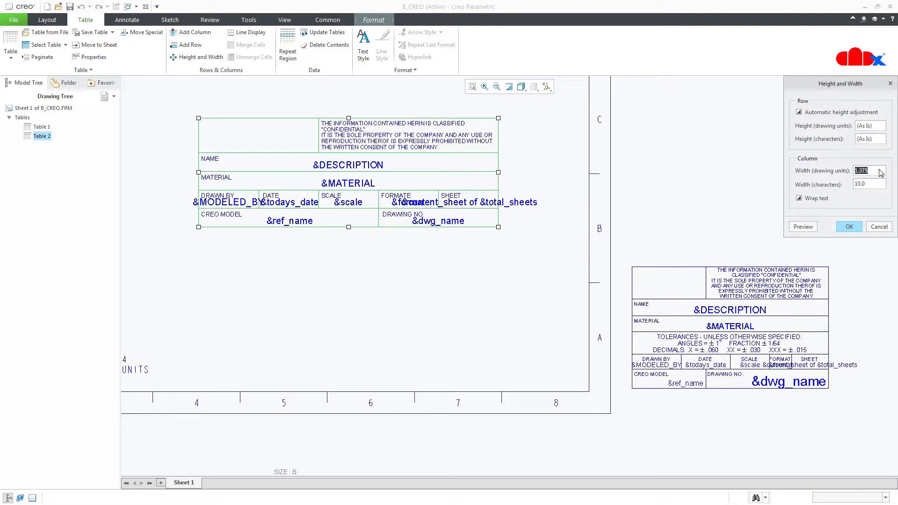
text(1)
click(803, 227)
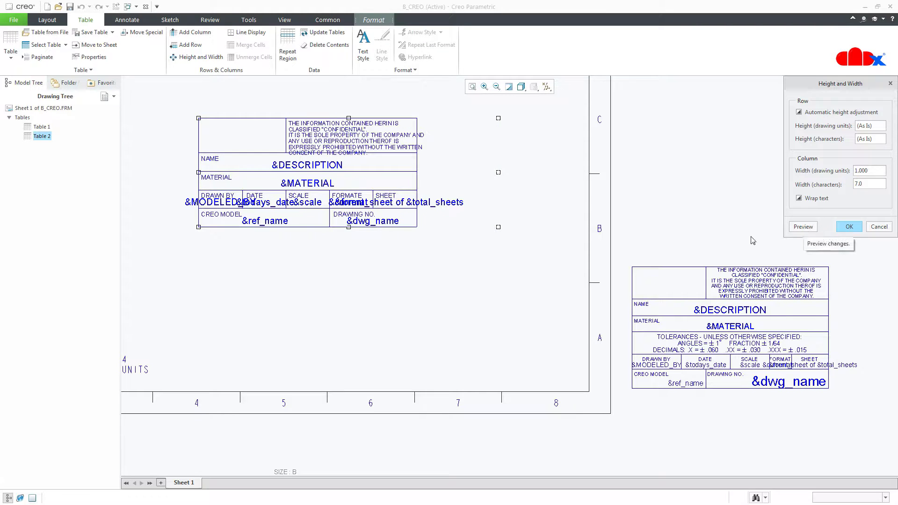
click(849, 227)
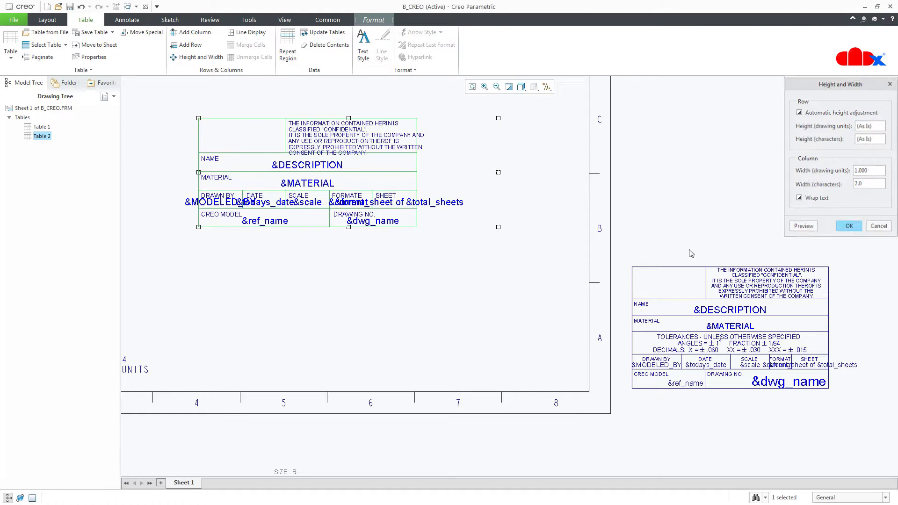
- Move the new title block to the frame's lower-right corner, using Move Special to place its lower-right vertex at X 16.5, Y 0.5
click(415, 227)
drag(417, 228, 554, 366)
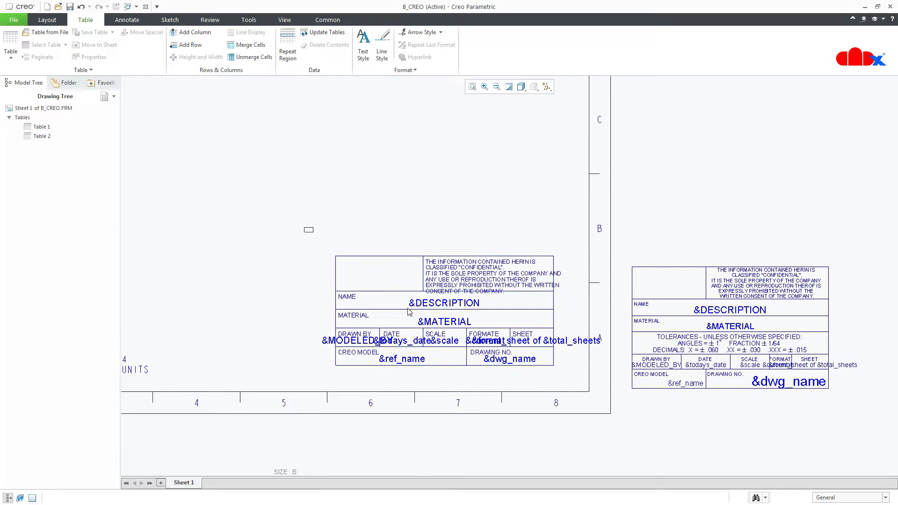
drag(303, 229, 570, 378)
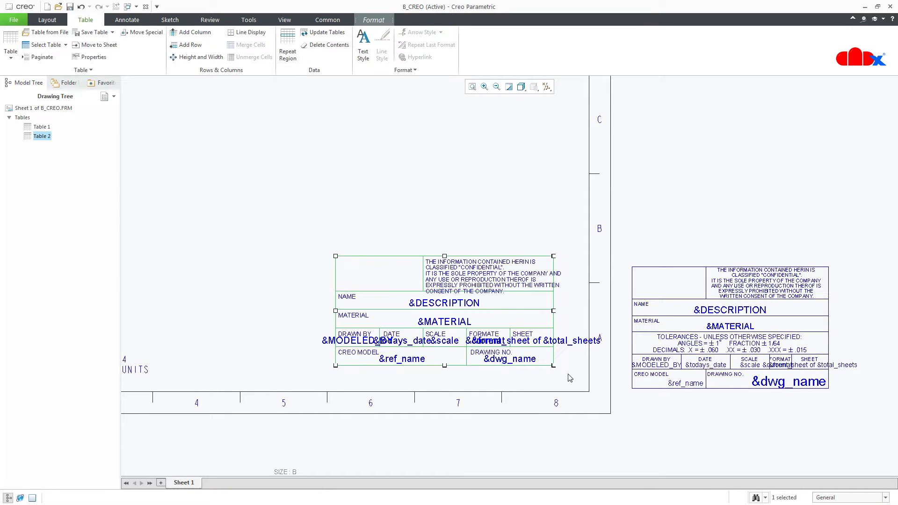
click(143, 32)
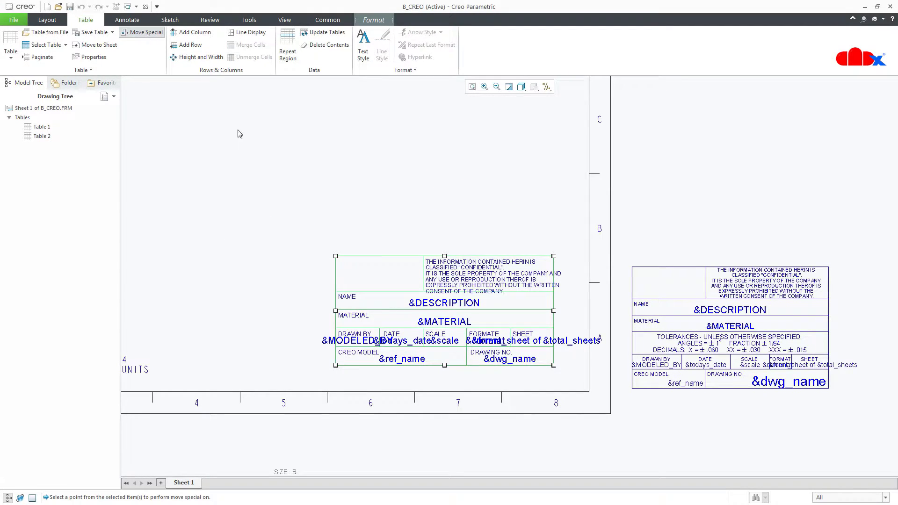
click(554, 365)
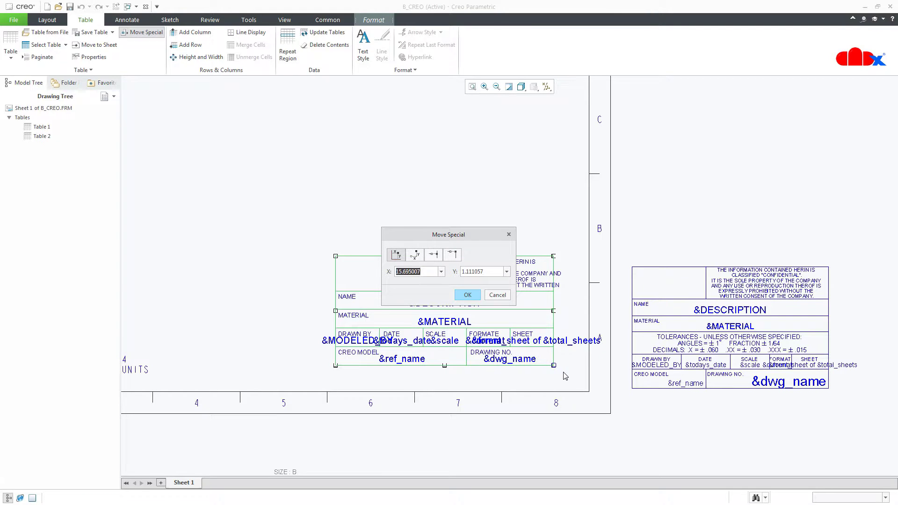
text(16)
key(Tab)
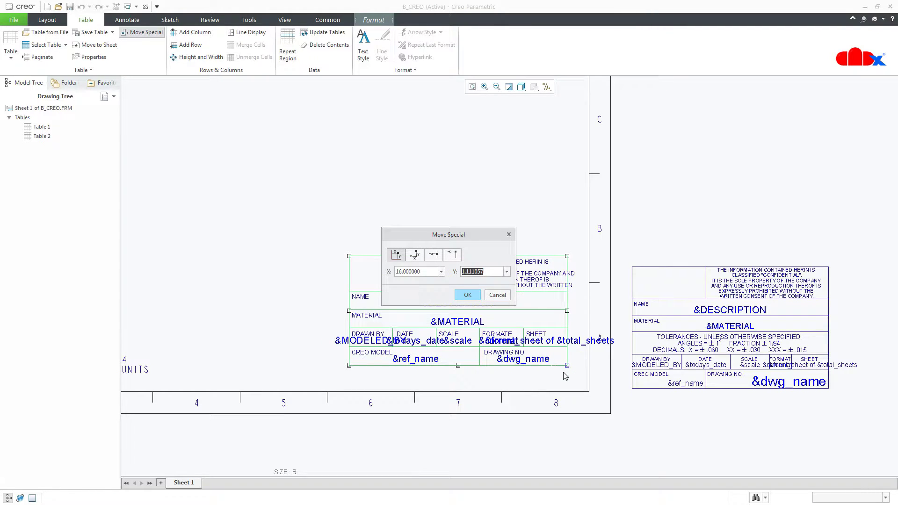
click(422, 273)
text(16.5)
key(Tab)
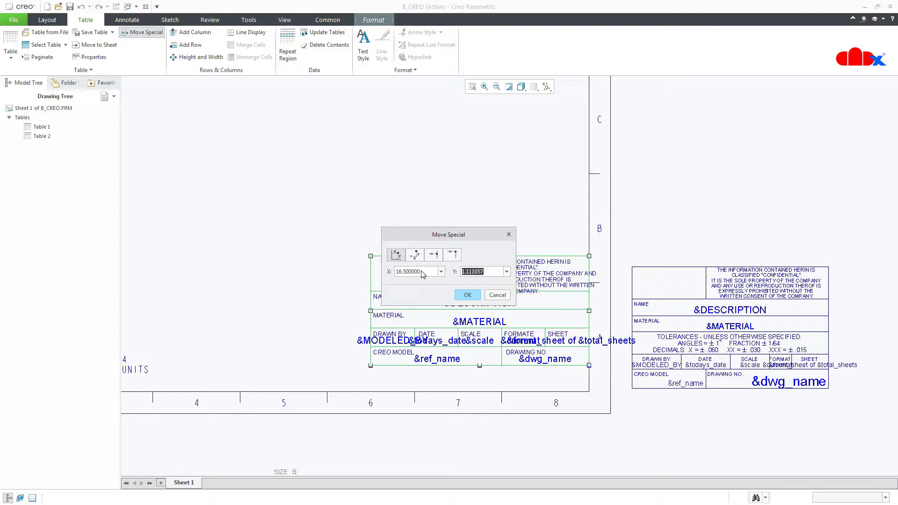
text(.5)
key(Tab)
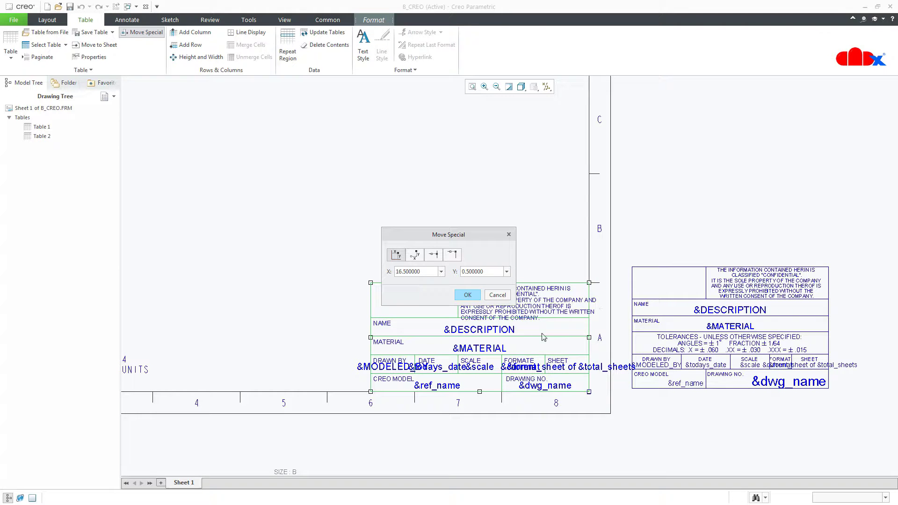
click(466, 295)
- Delete the finished reference title block table lying outside the sheet border
middle_drag(443, 251, 387, 208)
scroll(478, 312, up, 2)
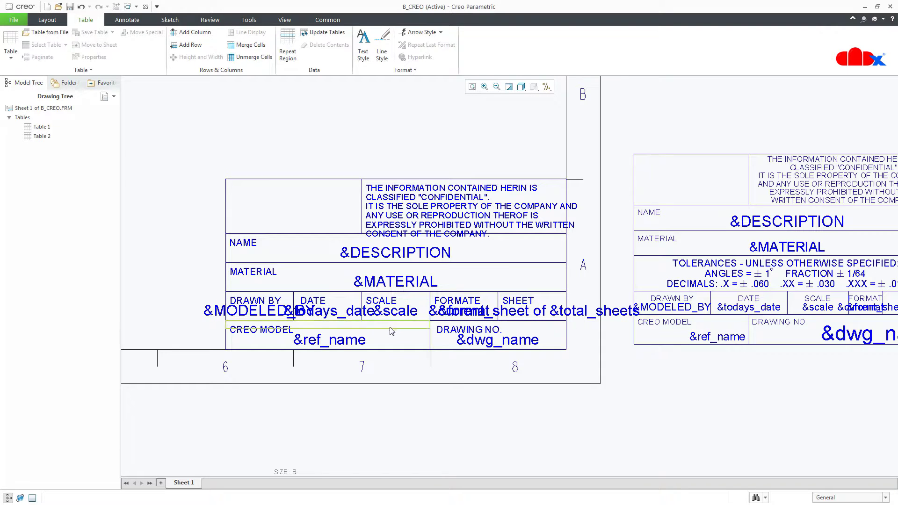
scroll(226, 306, down, 2)
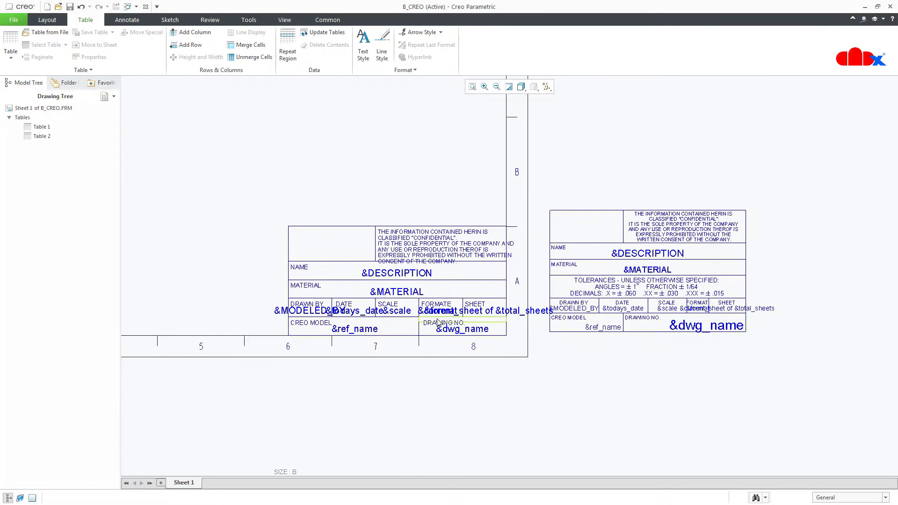
drag(482, 196, 714, 371)
key(Delete)
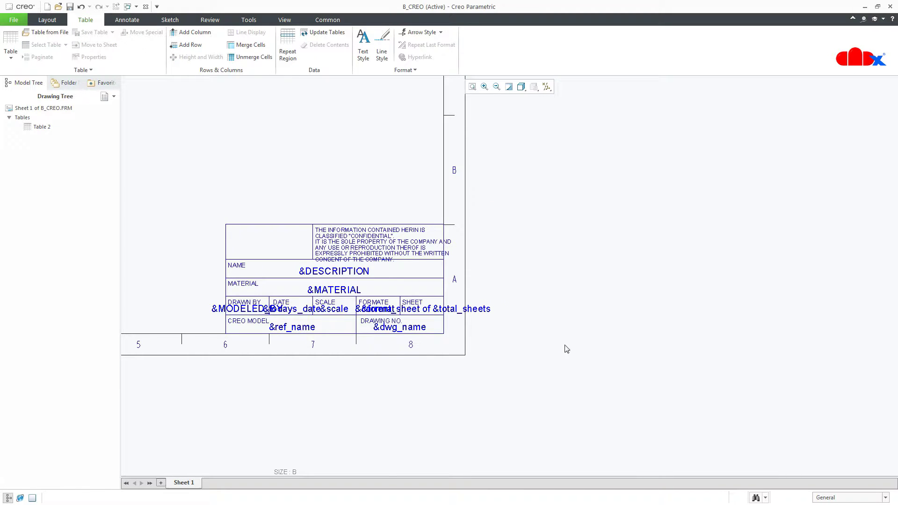
- Insert a new embedded AutoCAD Drawing object into the format and switch to AutoCAD to edit it
middle_drag(563, 349, 616, 347)
scroll(332, 247, up, 2)
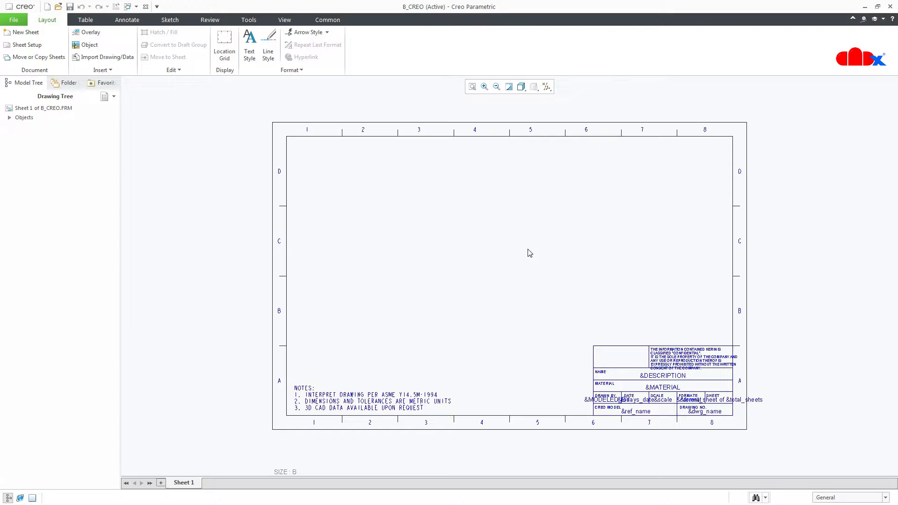
click(86, 45)
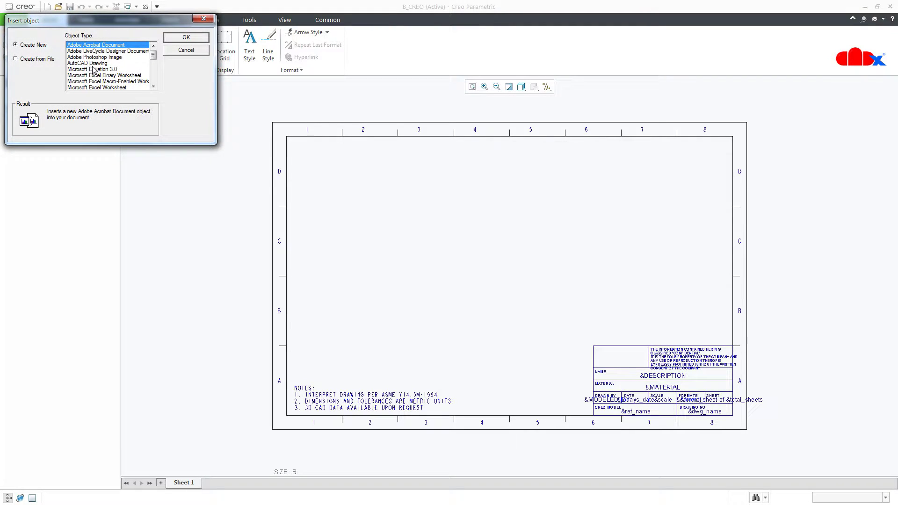
click(95, 64)
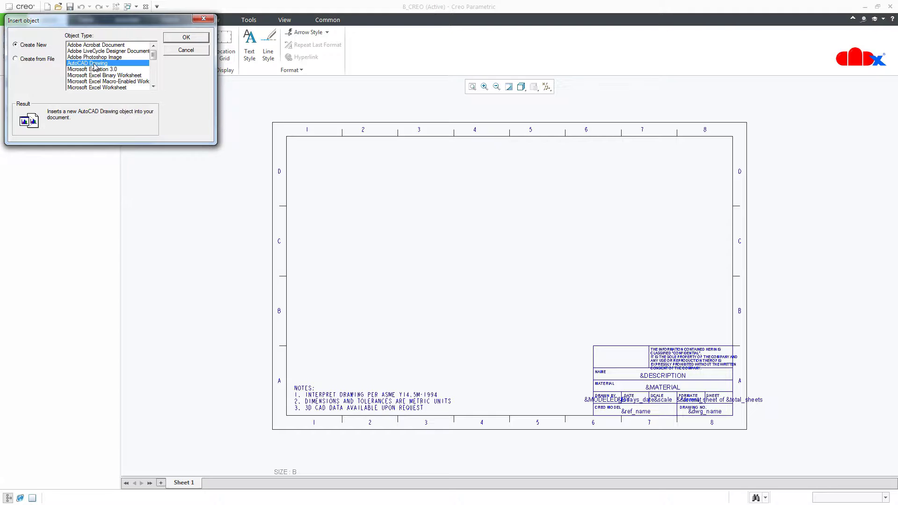
click(185, 37)
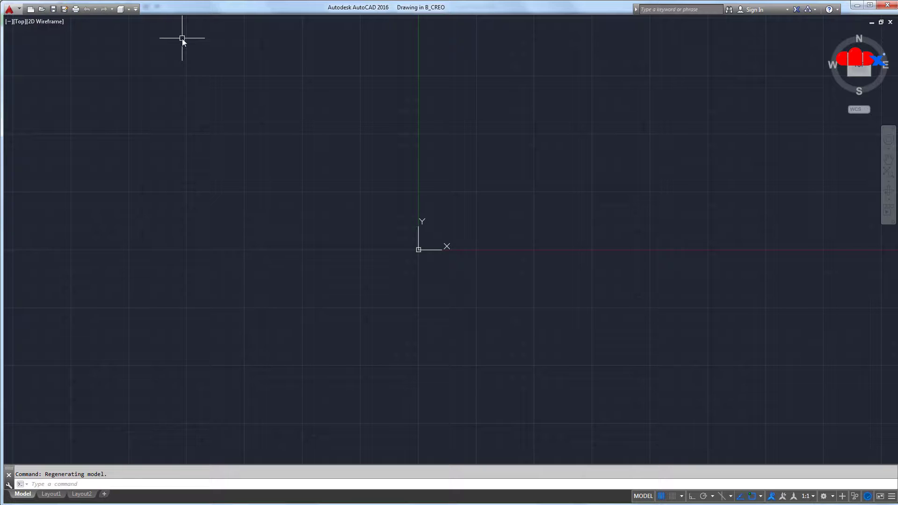
- Open the logo file cadx.dxf from the drawing template folder in AutoCAD
click(45, 10)
double_click(380, 170)
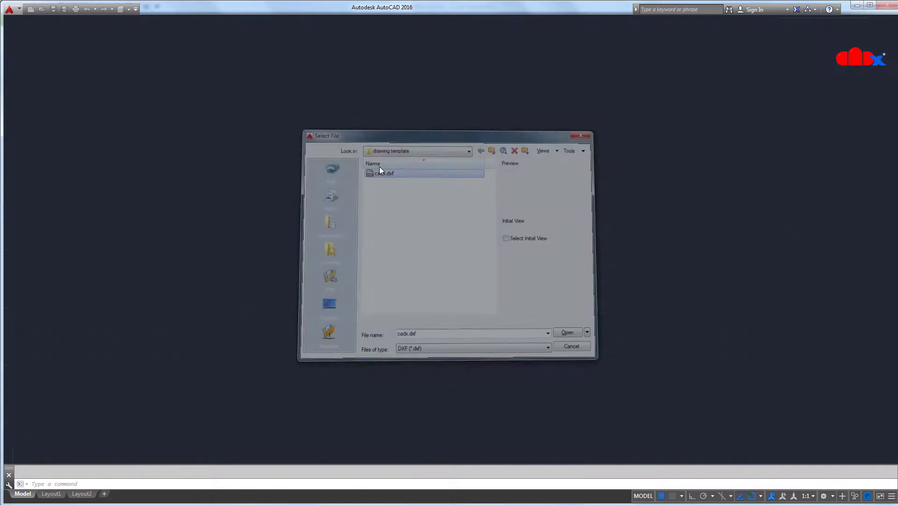
scroll(380, 172, down, 3)
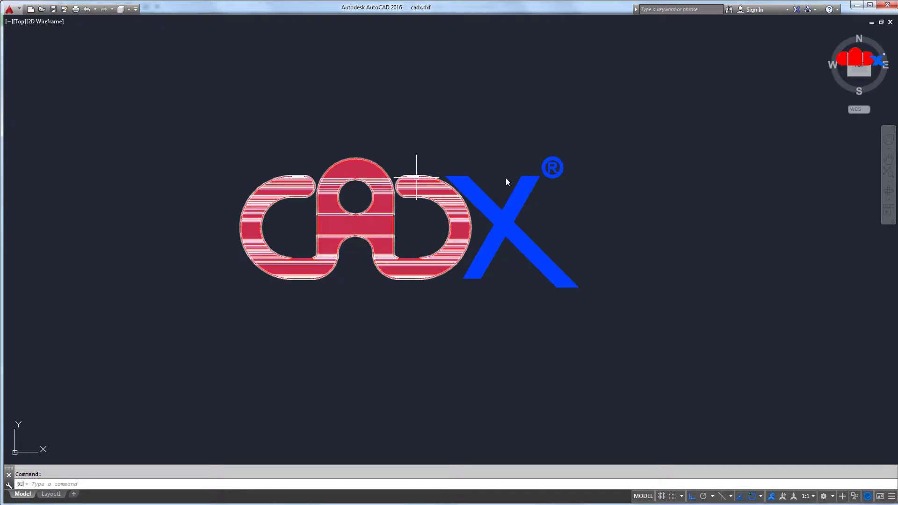
middle_click(593, 213)
middle_click(592, 213)
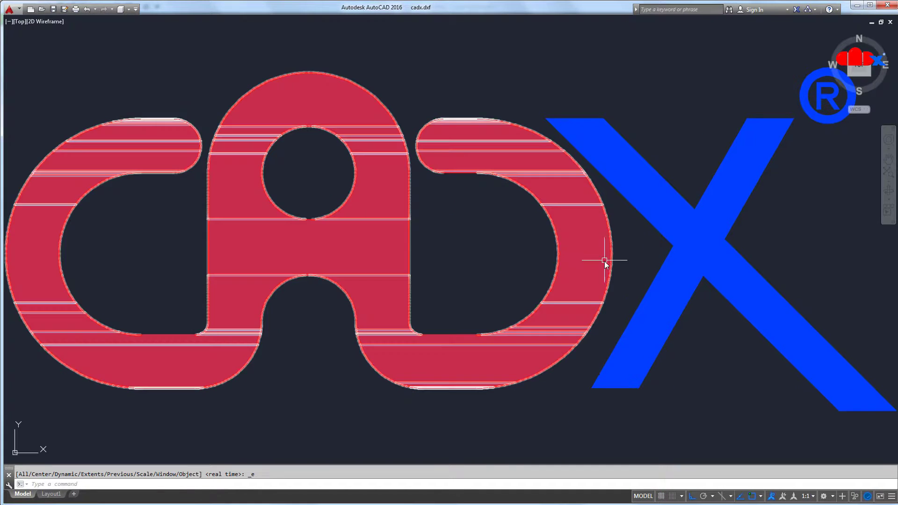
- Select the entire CADX logo geometry and copy it to the clipboard
key(ctrl+a)
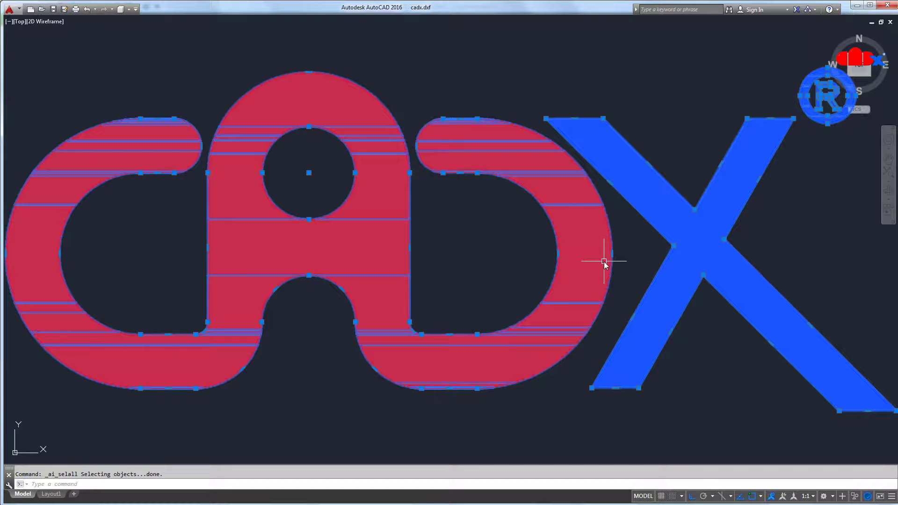
key(ctrl+c)
click(469, 221)
click(450, 218)
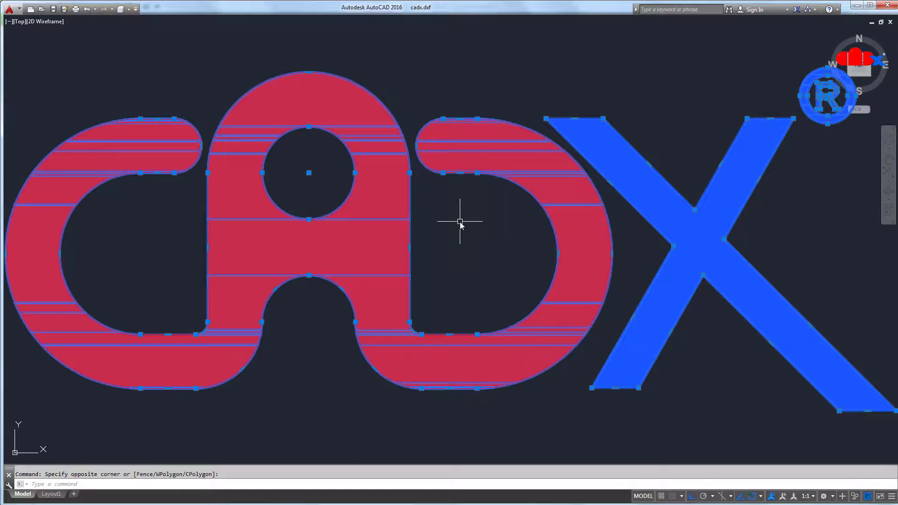
- Paste the copied CADX logo into the embedded drawing in B_CREO and fit it in the view
key(ctrl+Tab)
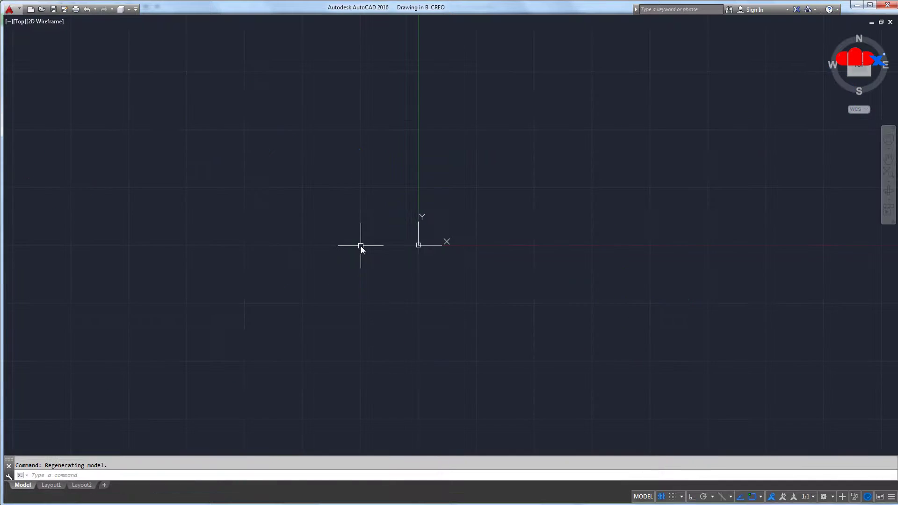
key(ctrl+v)
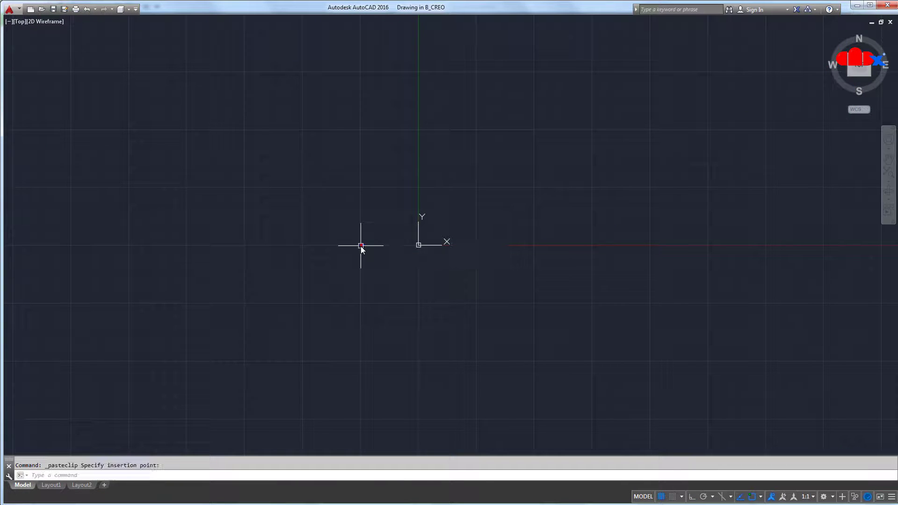
click(361, 245)
middle_click(361, 248)
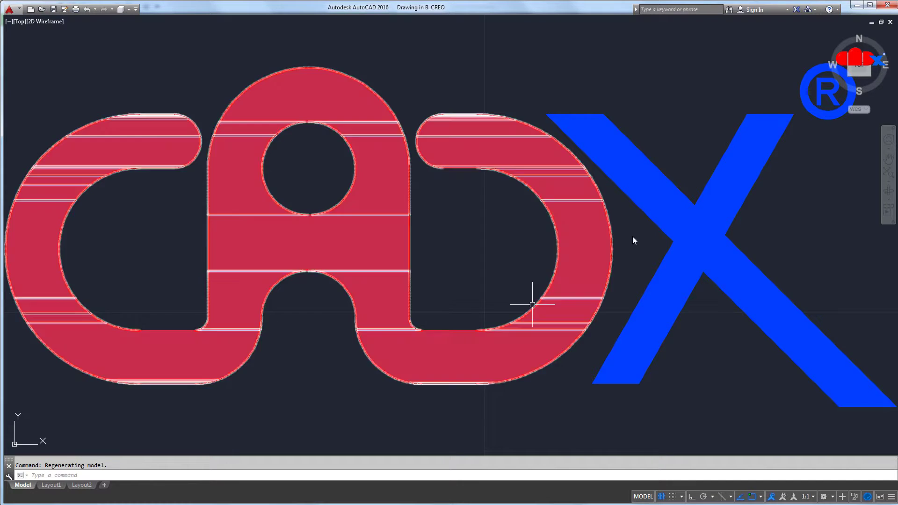
- Close the embedded drawing and cadx.dxf without saving changes to the DXF file, and return to Creo Parametric
click(891, 24)
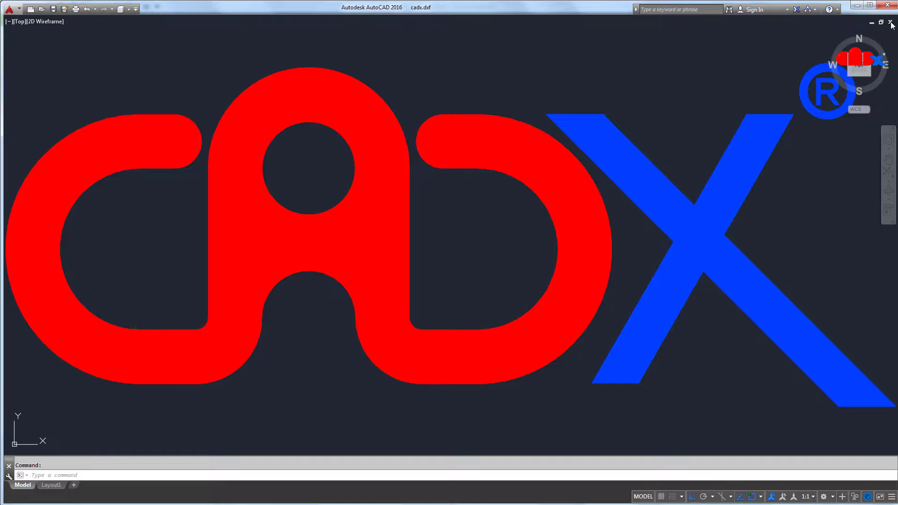
click(892, 24)
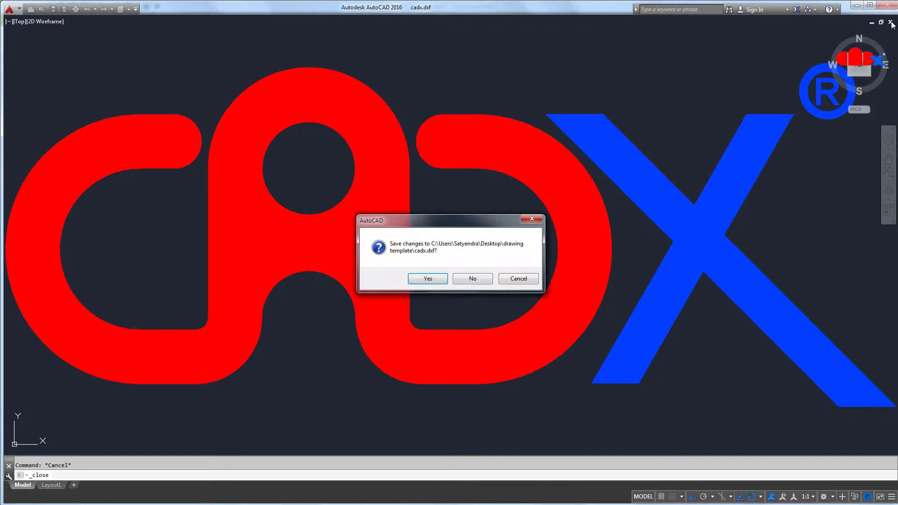
click(473, 279)
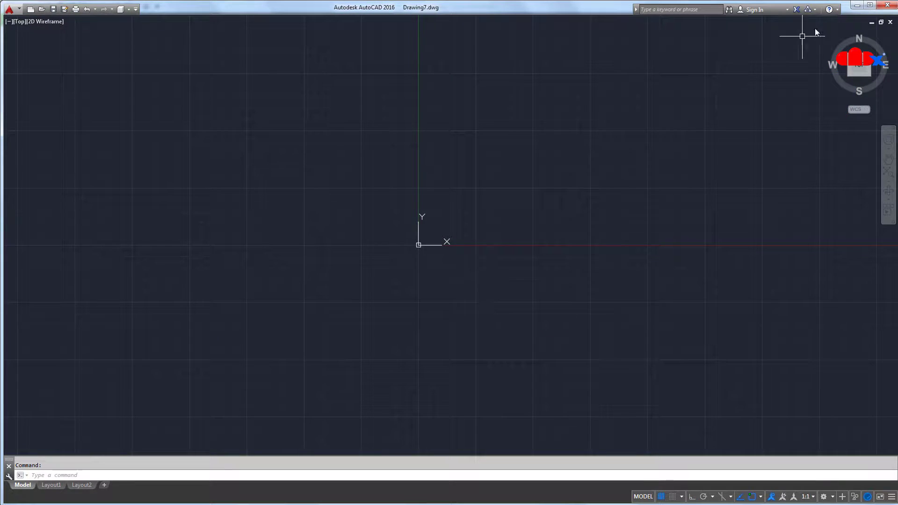
click(855, 3)
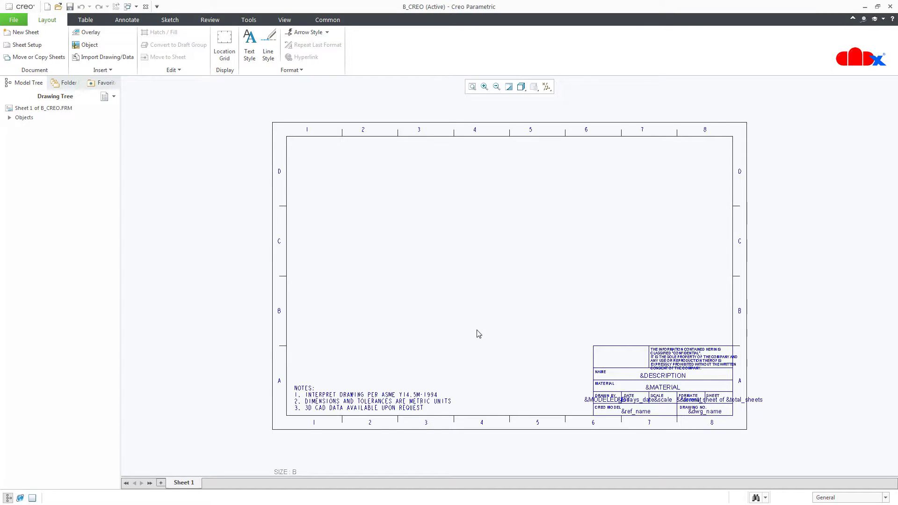
- Move the inserted CADX logo from the lower sheet border to the empty area beside the title block
scroll(479, 331, up, 2)
middle_drag(465, 385, 452, 351)
scroll(419, 361, down, 4)
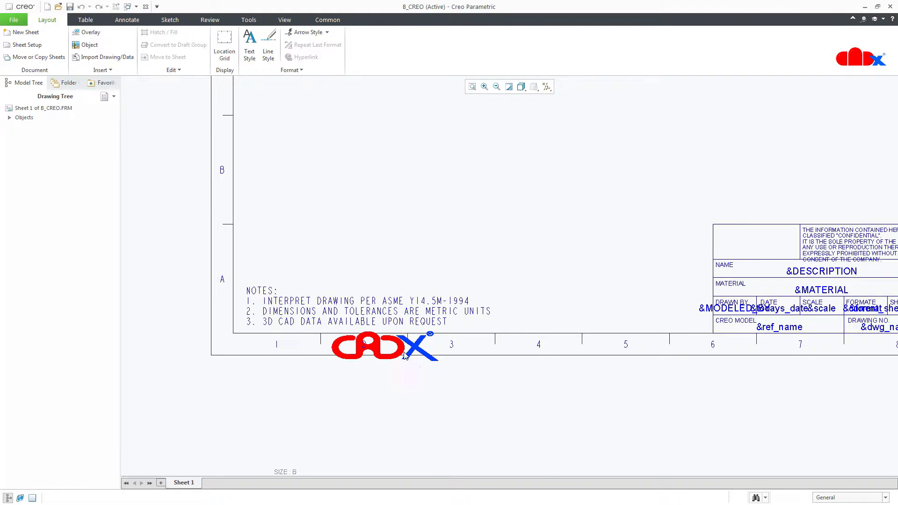
click(400, 358)
drag(414, 349, 658, 241)
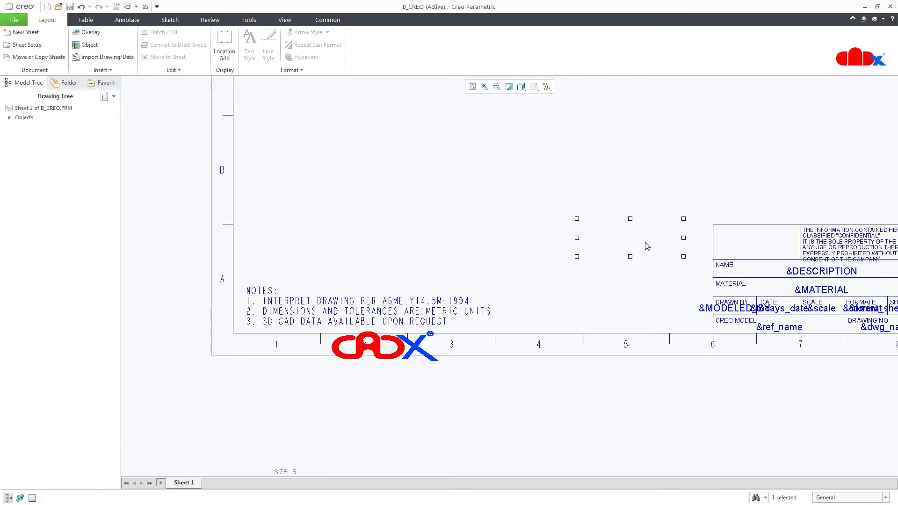
scroll(645, 243, down, 2)
click(289, 407)
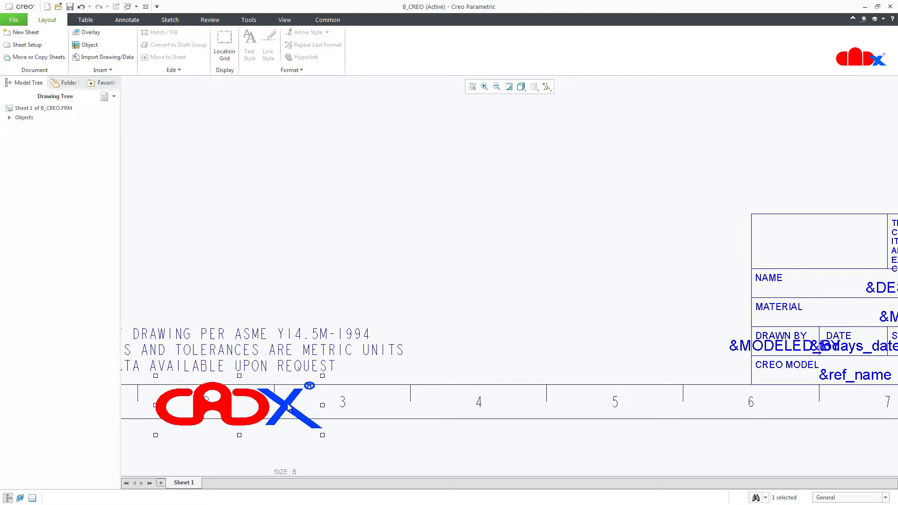
drag(285, 408, 566, 257)
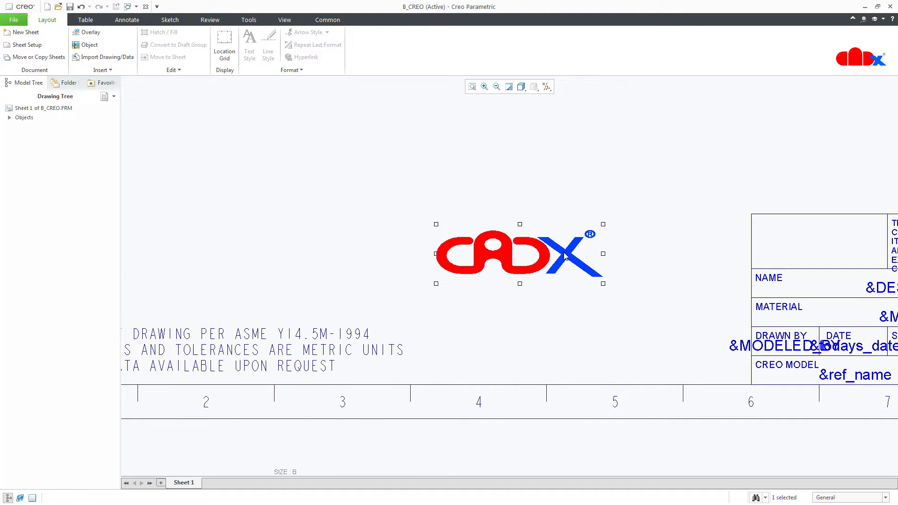
- Scale the CADX logo down so it fits the width of the title block's empty upper-left cell
scroll(543, 276, up, 2)
middle_drag(551, 275, 471, 268)
drag(483, 262, 518, 228)
scroll(538, 241, down, 2)
scroll(541, 252, down, 1)
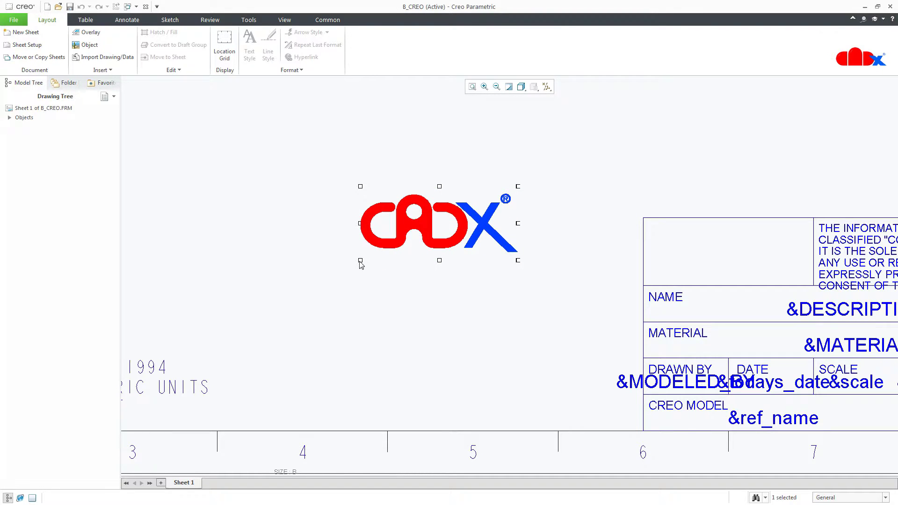
- Move the CADX logo into the empty upper-left cell of the title block
drag(428, 230, 721, 256)
click(736, 185)
middle_drag(742, 188, 541, 187)
scroll(551, 259, down, 3)
- Fine-tune the logo's size and position so it sits centred inside its title block cell
click(551, 261)
drag(484, 263, 483, 267)
click(512, 145)
click(599, 248)
drag(661, 257, 655, 256)
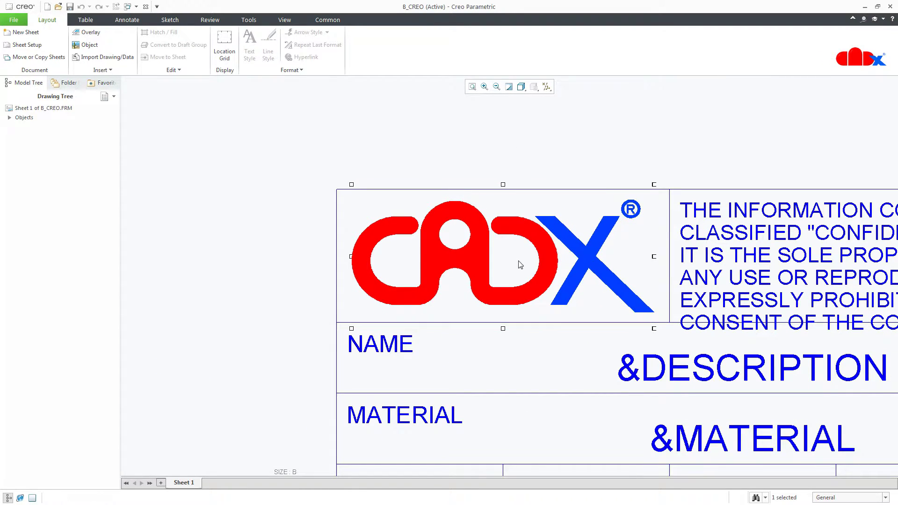
drag(520, 259, 518, 263)
click(528, 154)
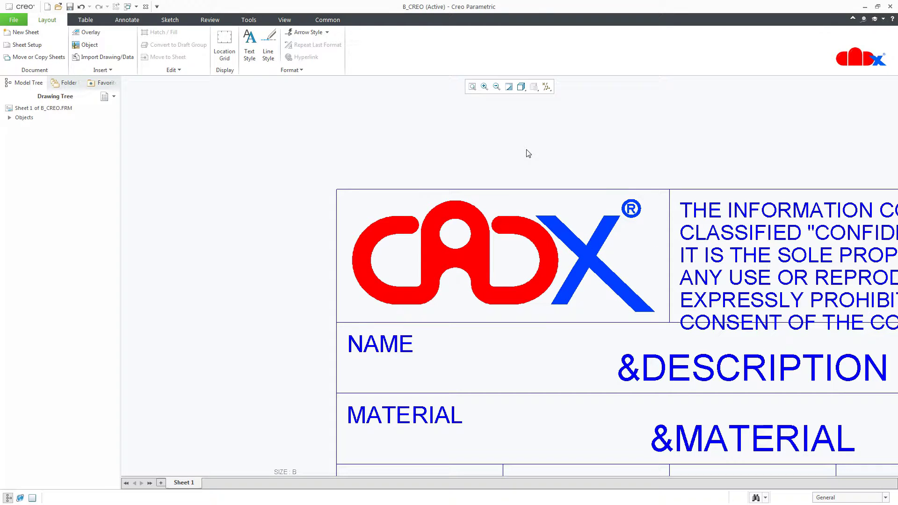
- Refit the sheet and save the format B_CREO.FRM in the drawing template folder
key(ctrl+d)
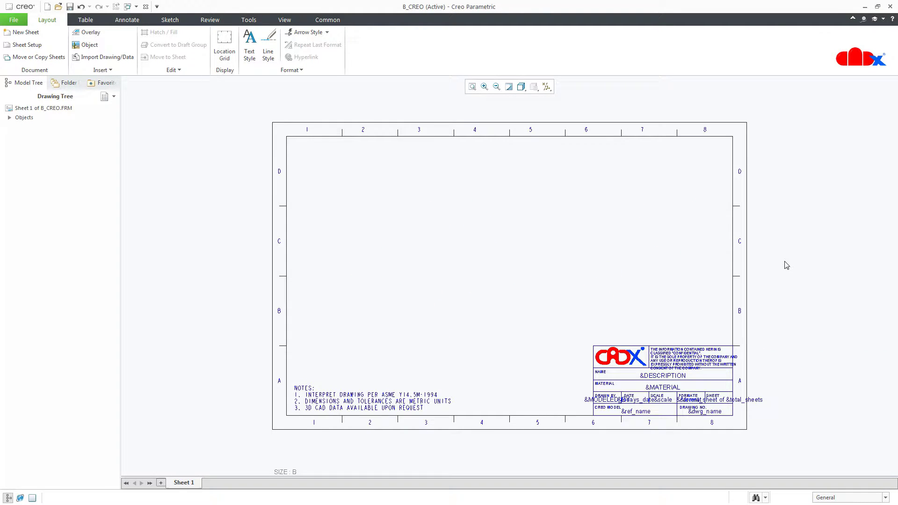
key(ctrl+s)
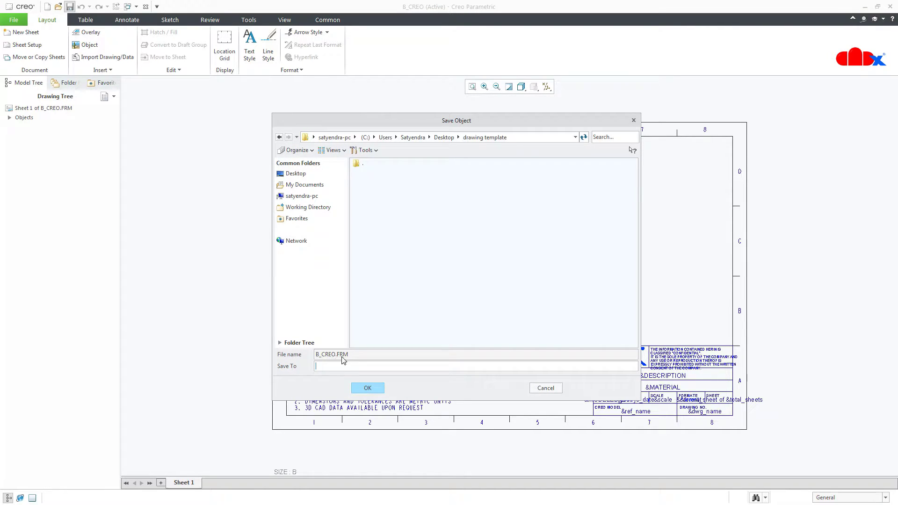
click(366, 388)
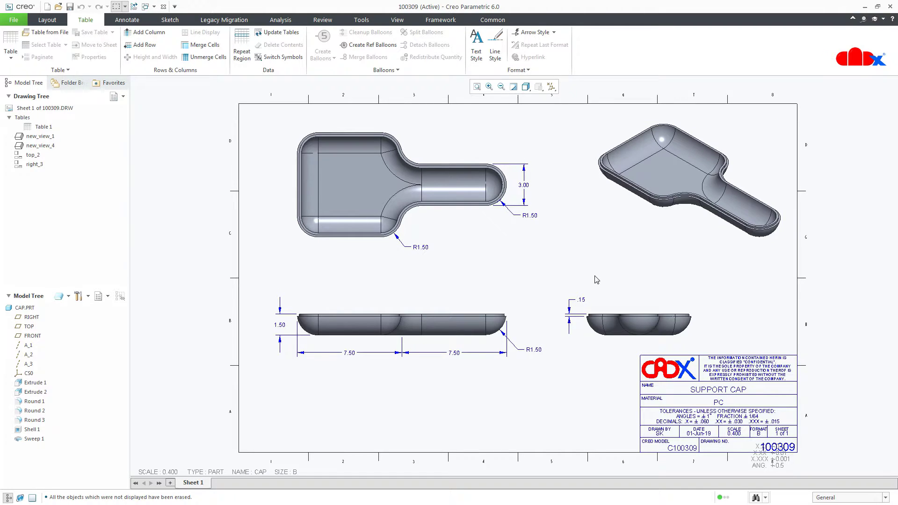
- Close the support cap drawing and erase all objects that are not displayed from the session
click(163, 6)
click(126, 55)
key(Return)
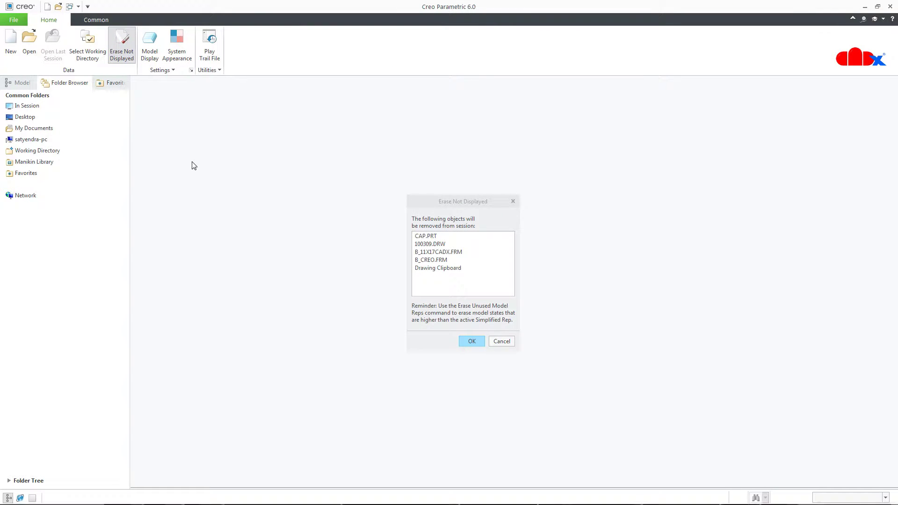
- Open the cap part and start a new drawing without using the drawing model's file name
click(29, 44)
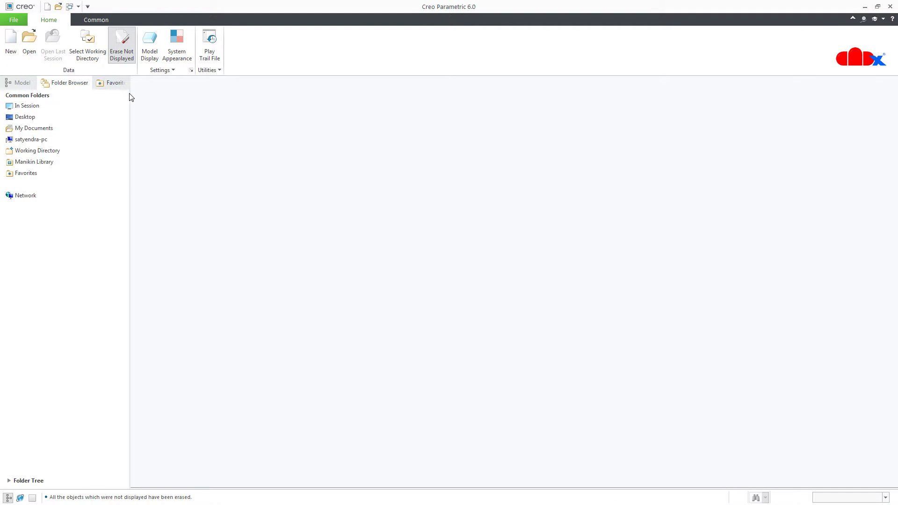
double_click(387, 215)
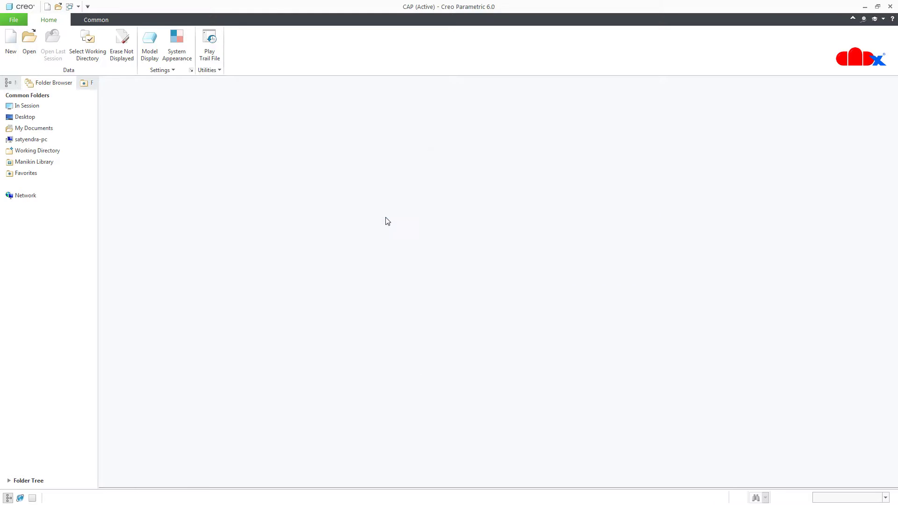
click(14, 20)
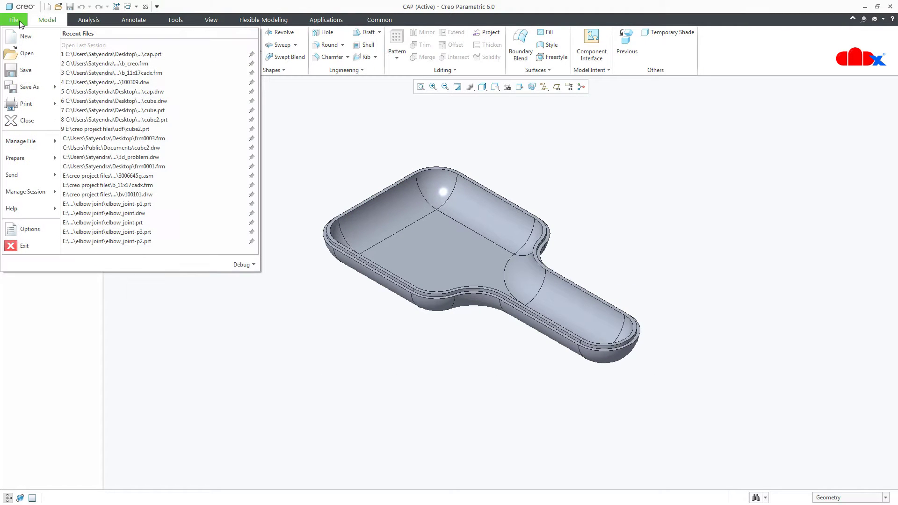
click(21, 40)
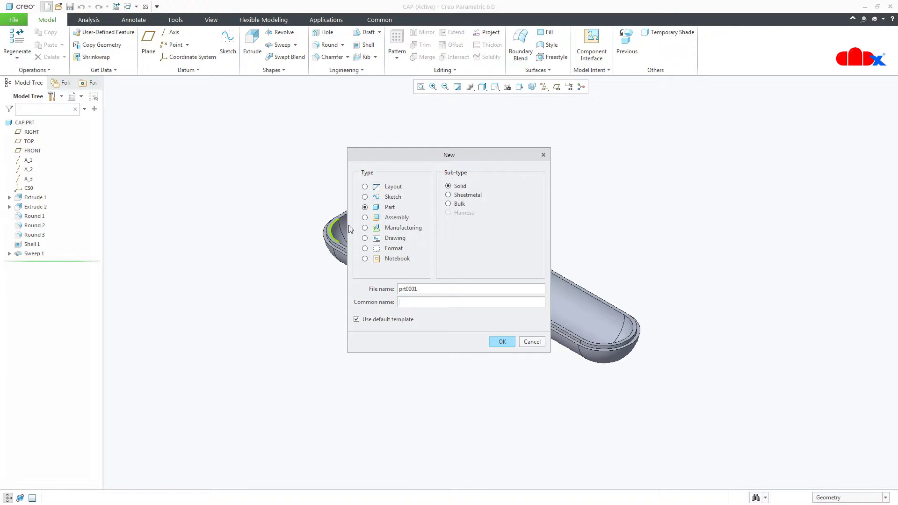
click(391, 239)
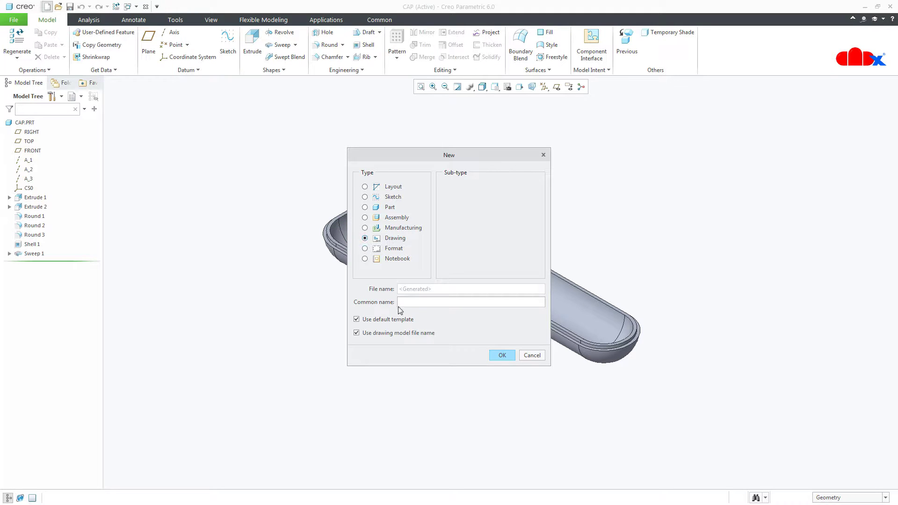
click(406, 334)
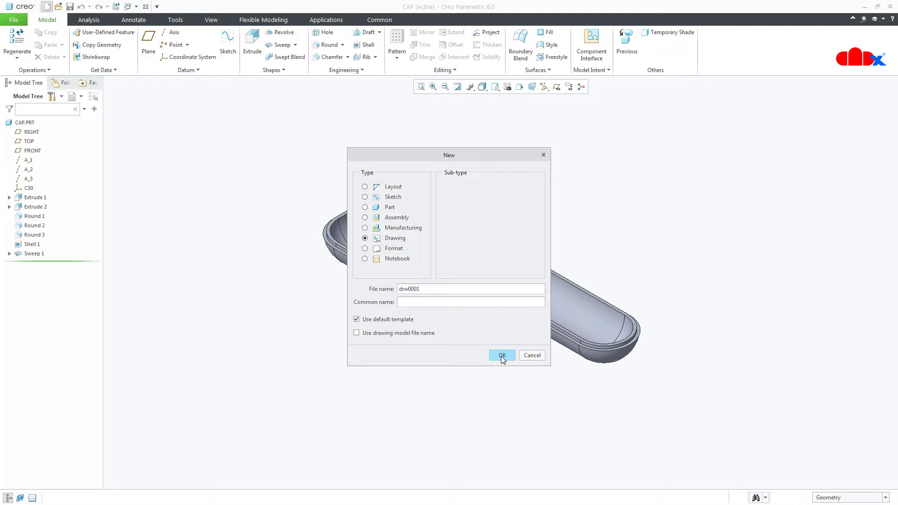
click(502, 356)
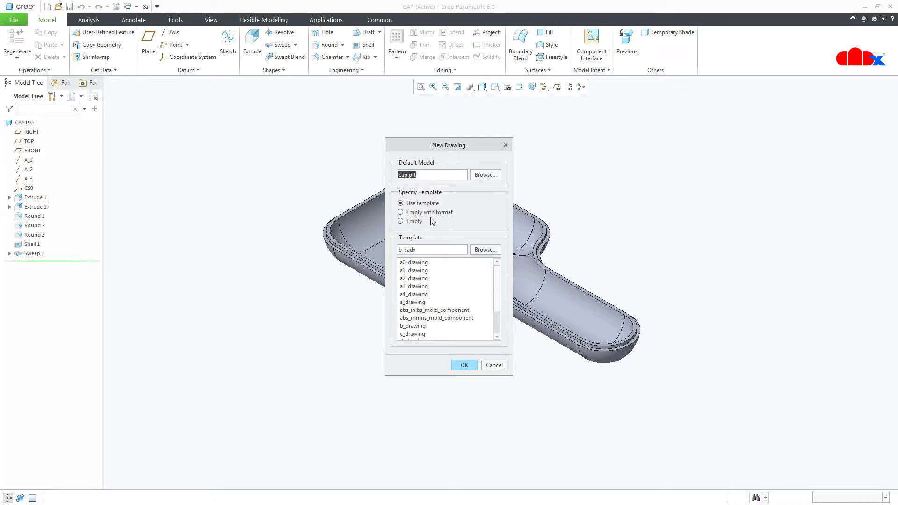
- Create the drawing of cap.prt as Empty with format, using b_creo.frm from the working directory
click(430, 213)
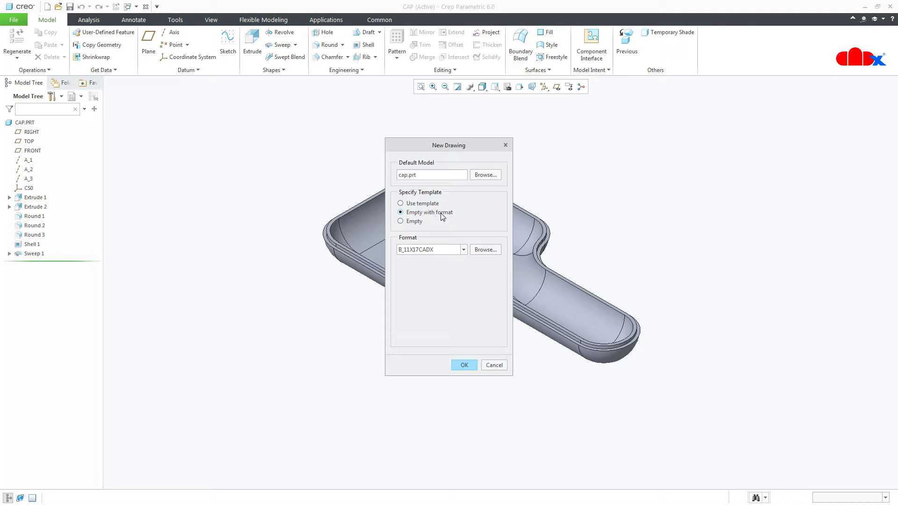
click(486, 250)
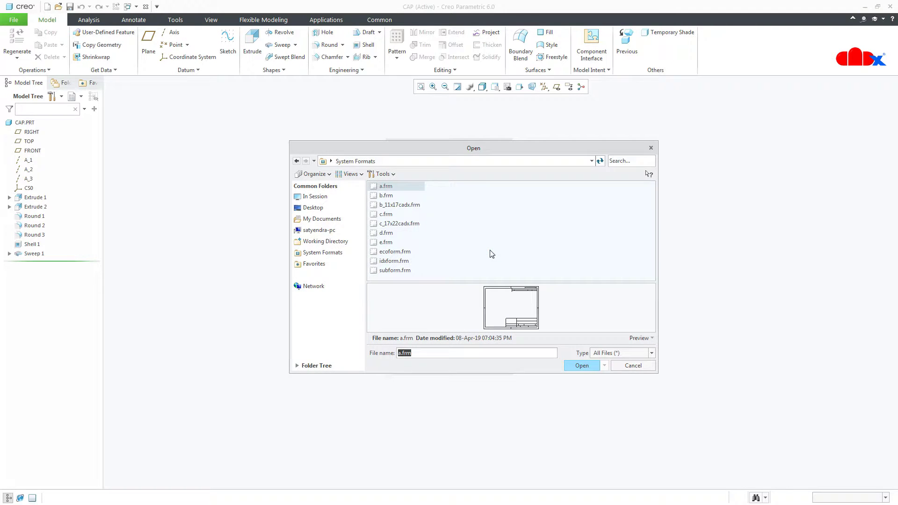
click(340, 239)
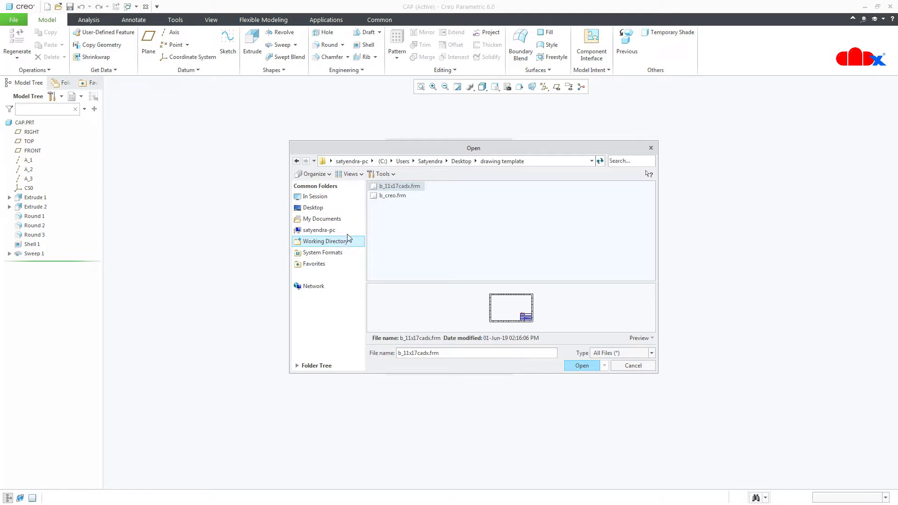
click(391, 196)
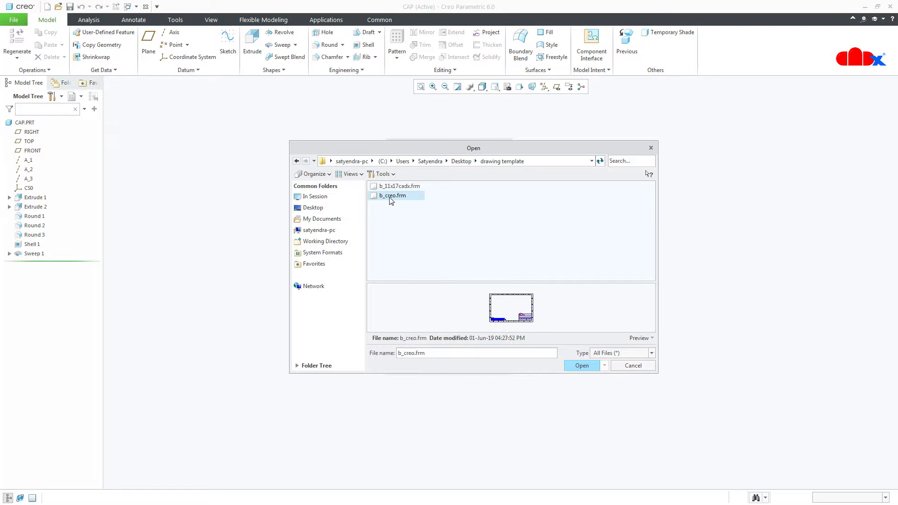
click(581, 365)
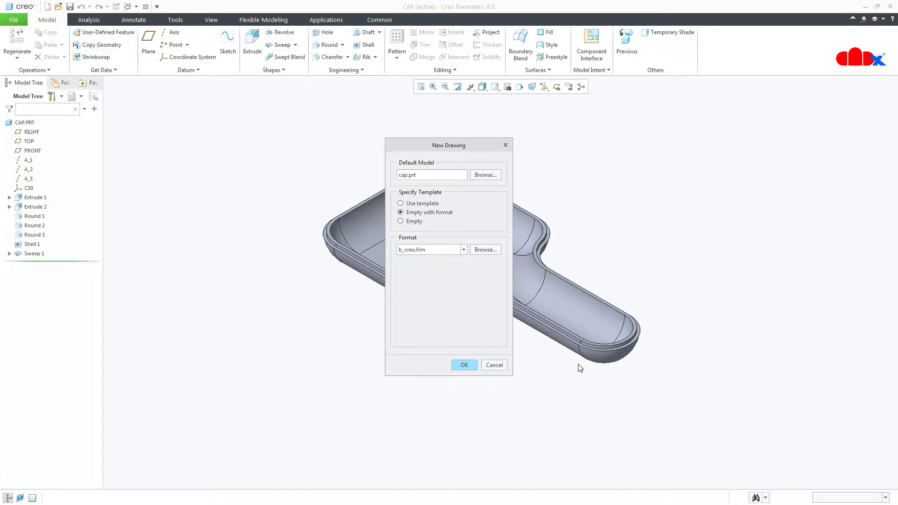
click(470, 368)
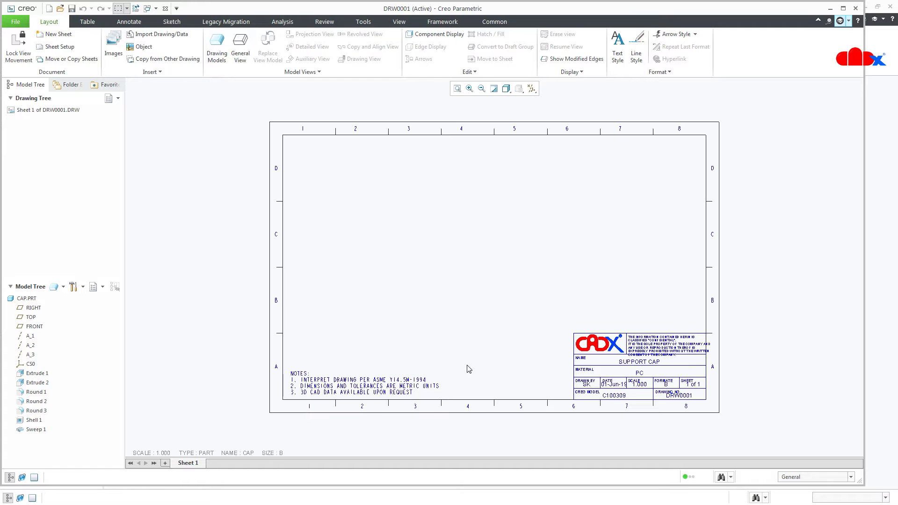
- Examine the filled-in title block fields and the notes on the new drawing sheet
scroll(568, 402, up, 3)
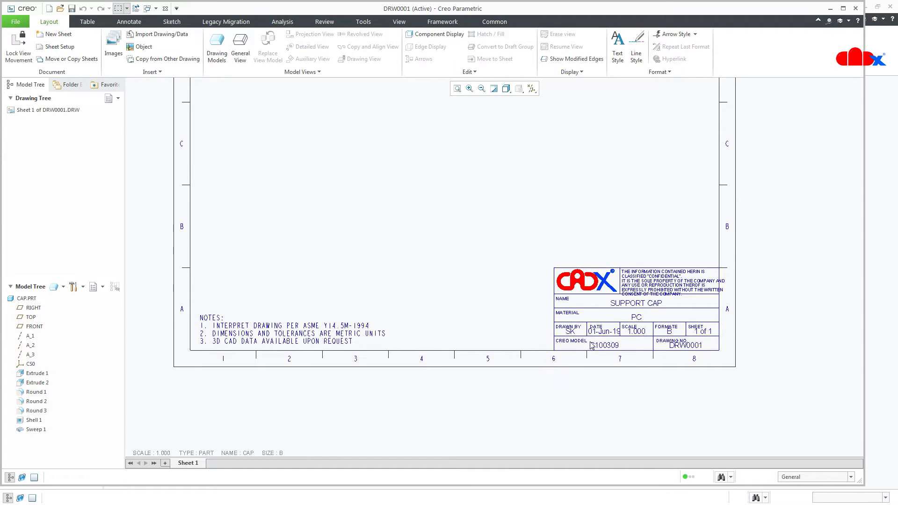
scroll(686, 294, up, 3)
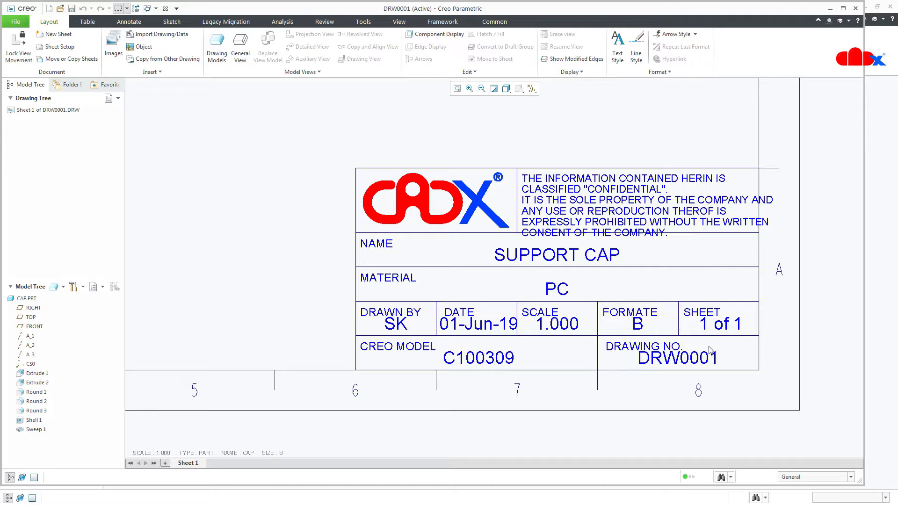
scroll(440, 368, down, 3)
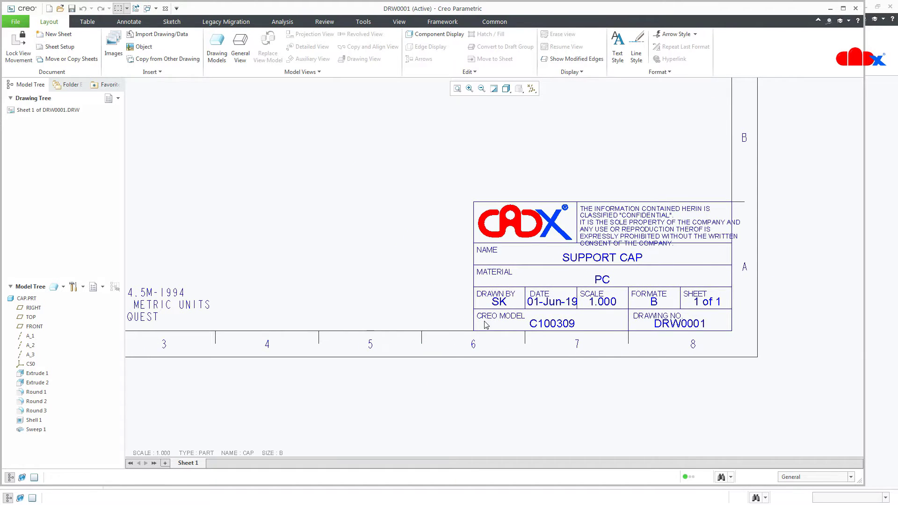
middle_drag(405, 330, 588, 305)
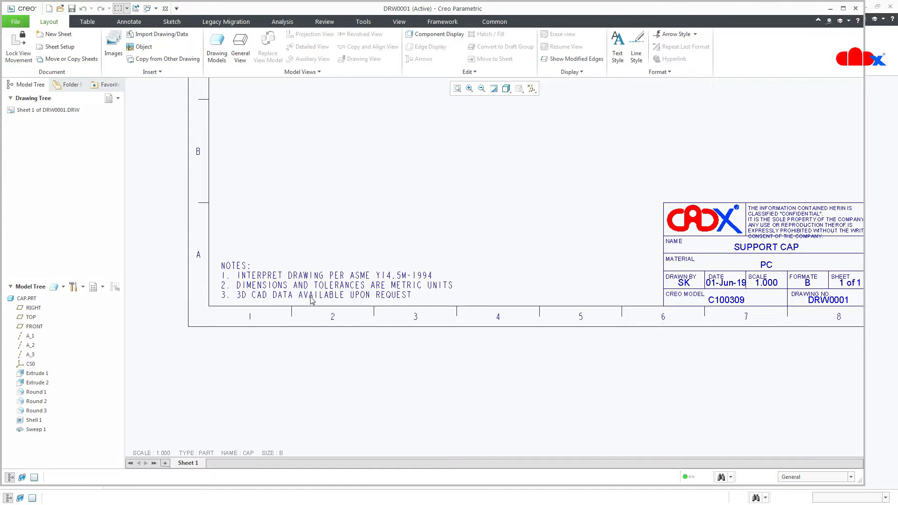
- Open the cap part from its drawing and bring up the part's parameters
scroll(313, 303, down, 4)
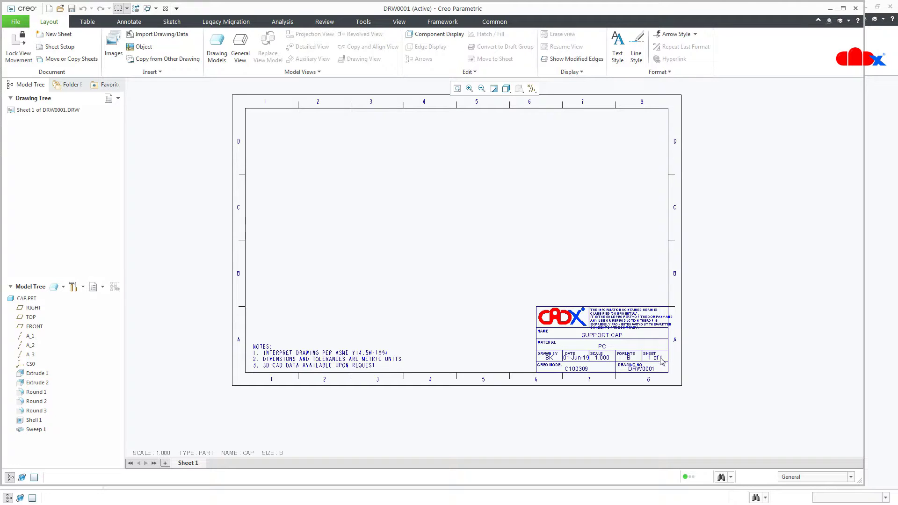
scroll(551, 407, up, 4)
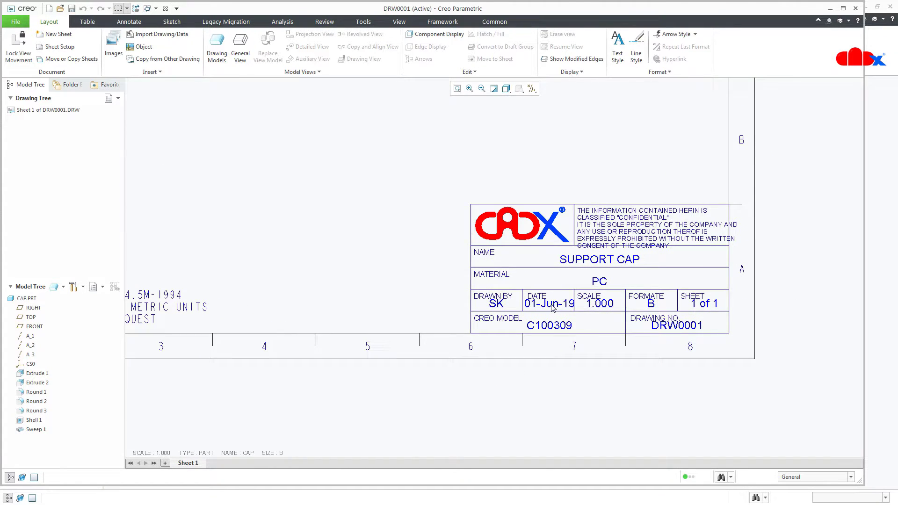
right_click(28, 298)
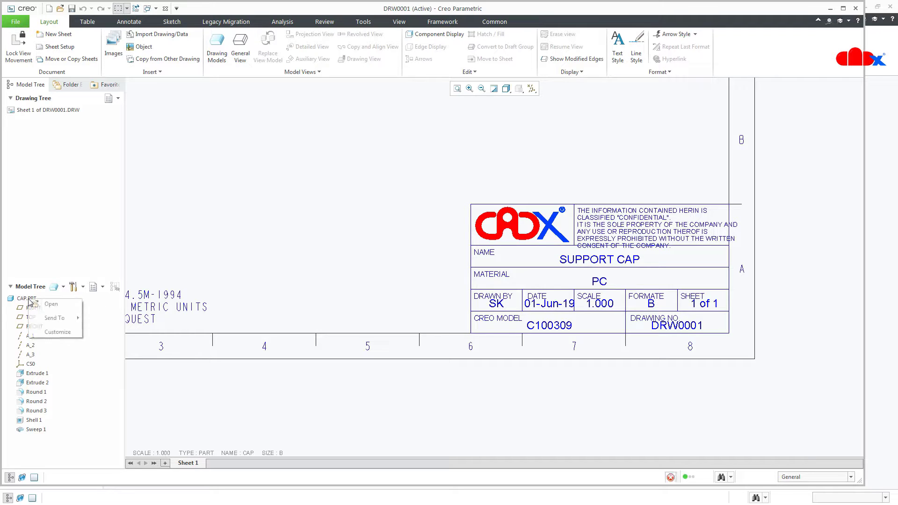
click(51, 304)
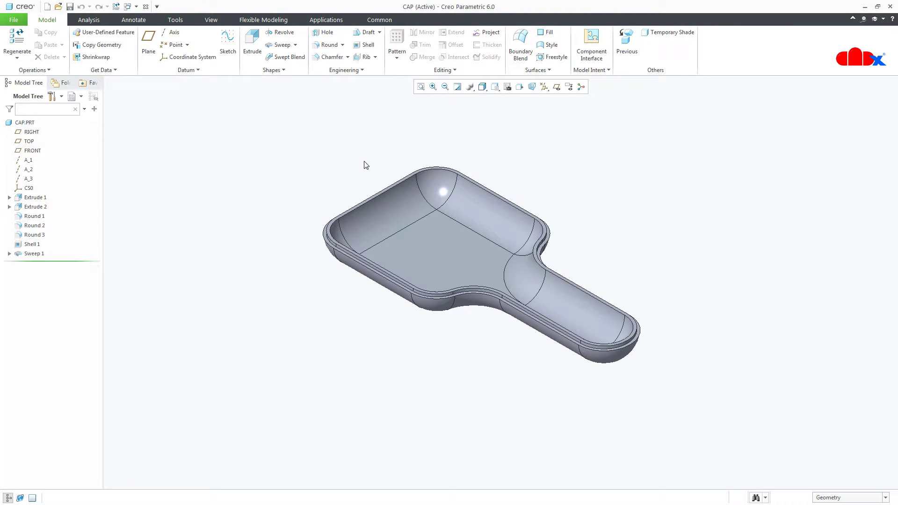
click(176, 20)
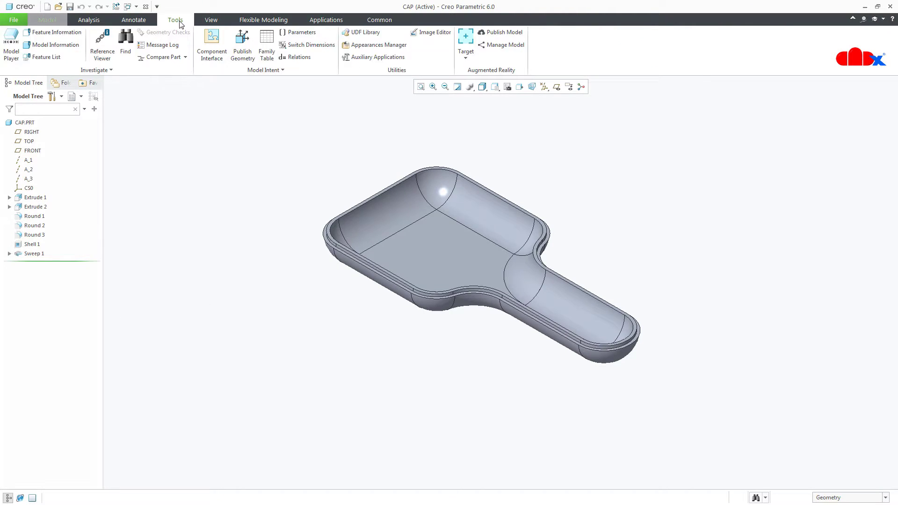
click(298, 32)
- Review the values of the cap part's parameters that feed the title block, leave them unchanged and return to the drawing
click(717, 241)
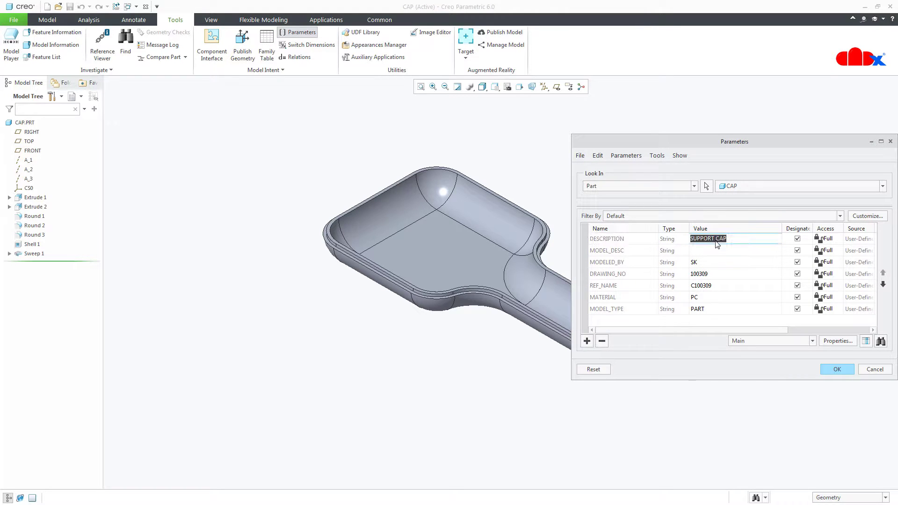
click(714, 265)
click(717, 276)
click(712, 299)
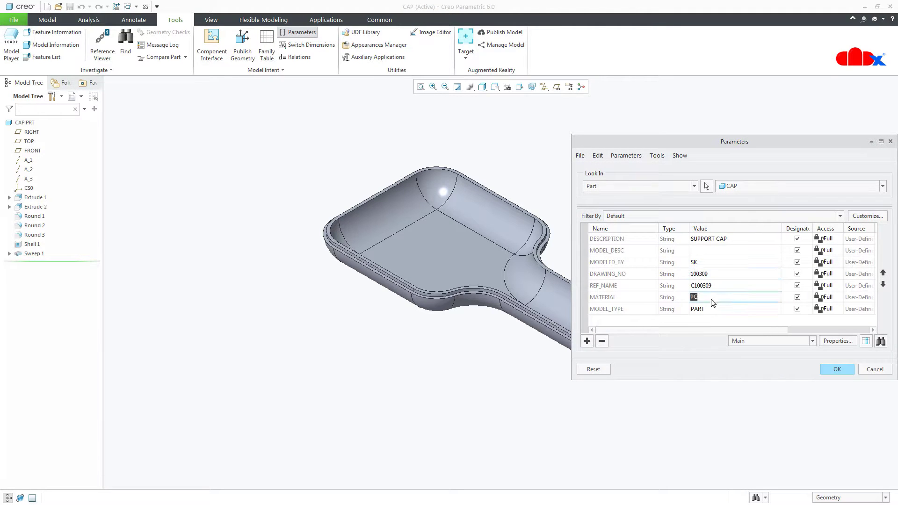
click(709, 310)
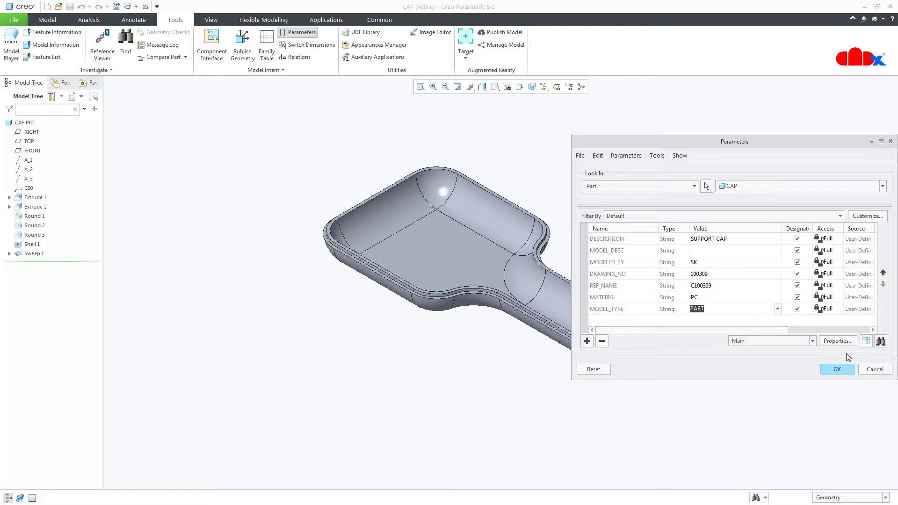
click(741, 301)
click(870, 368)
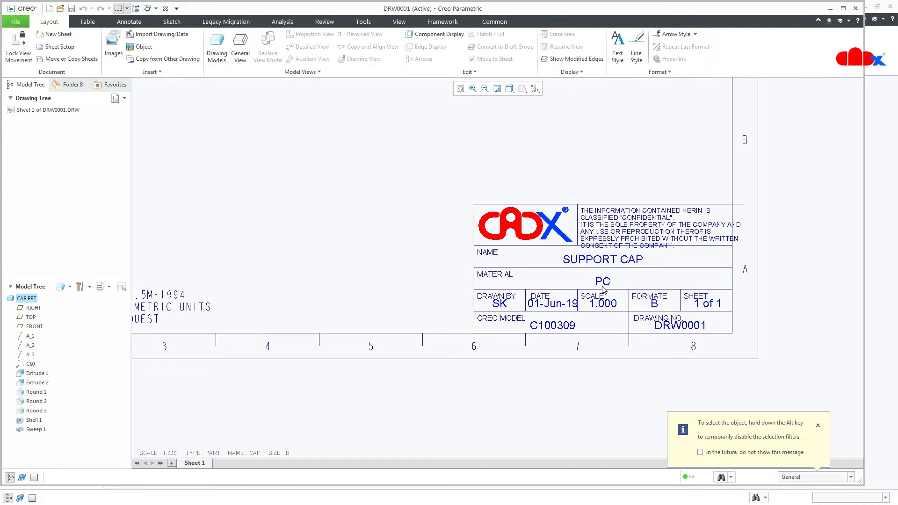
- Examine the title block fields and logo up close, and check the overall sheet layout
scroll(585, 284, down, 3)
scroll(589, 281, up, 2)
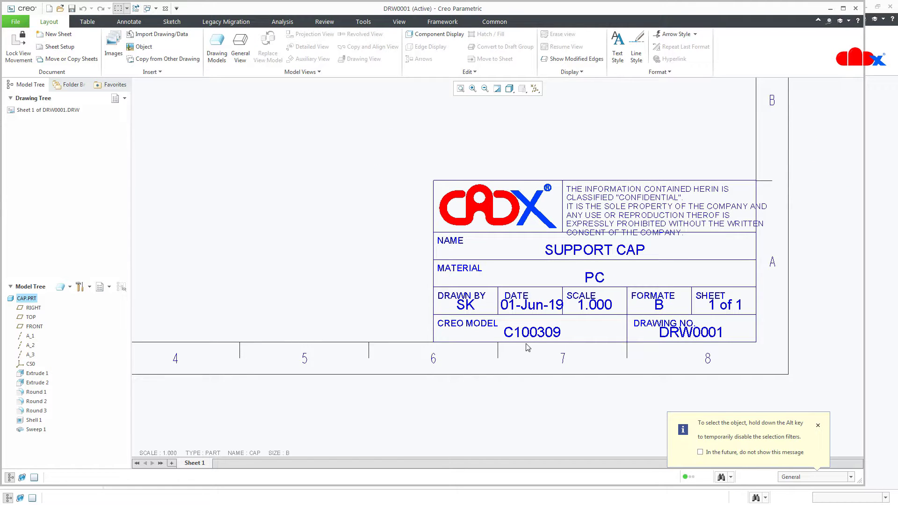
scroll(470, 310, down, 2)
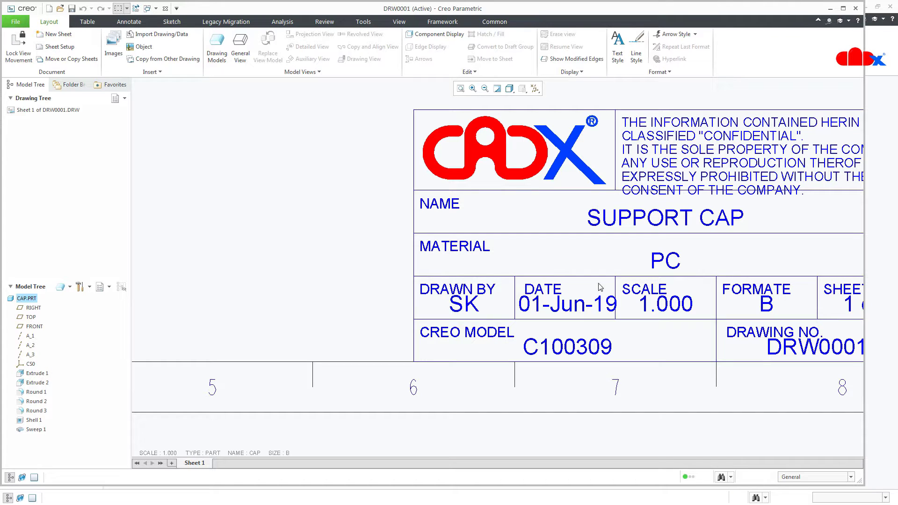
scroll(663, 289, up, 2)
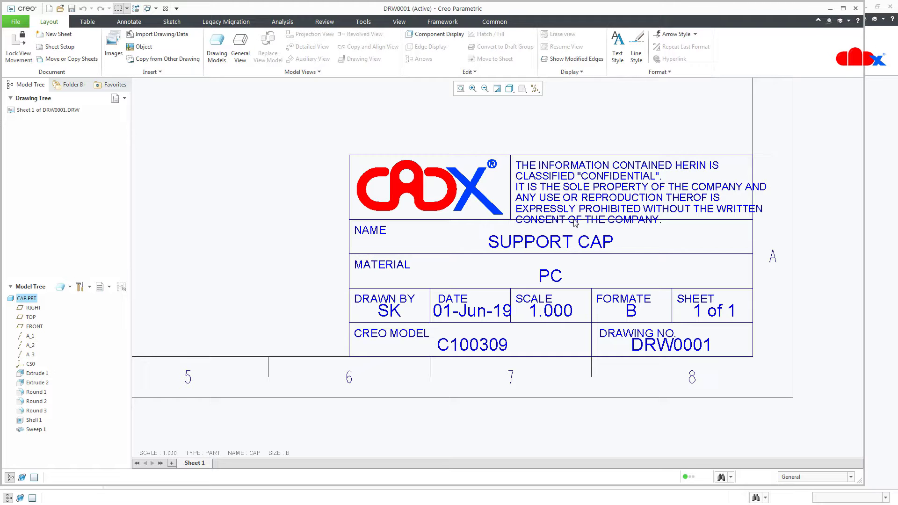
scroll(536, 379, down, 4)
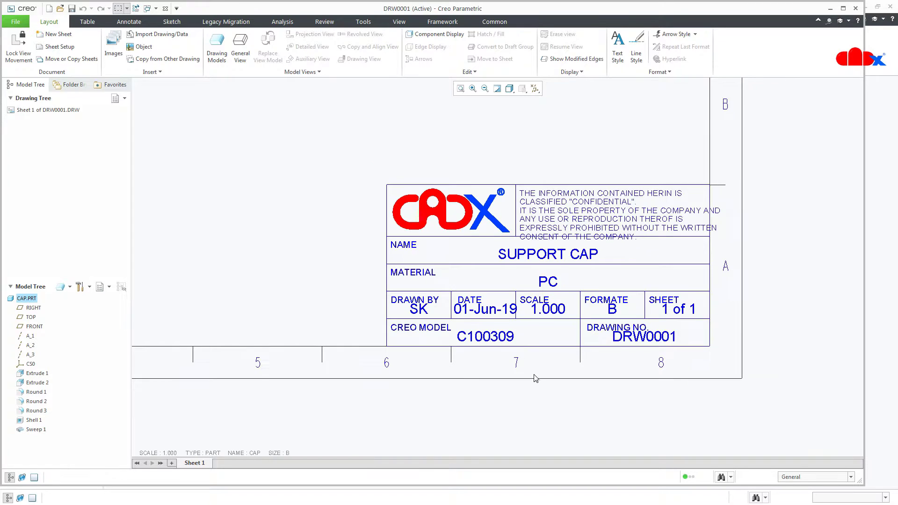
scroll(584, 387, down, 2)
middle_drag(549, 380, 566, 371)
scroll(566, 370, up, 1)
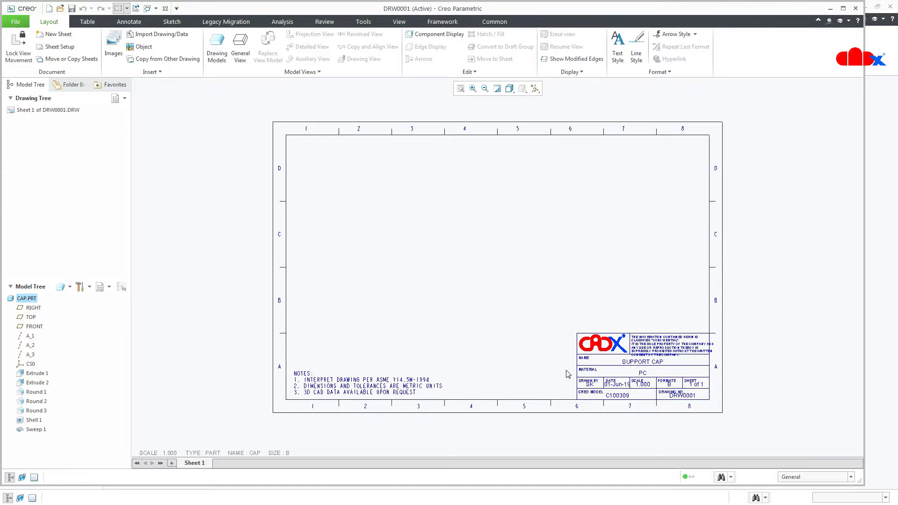
- Place a general view of the cap in the middle of the sheet with the FRONT orientation
click(240, 51)
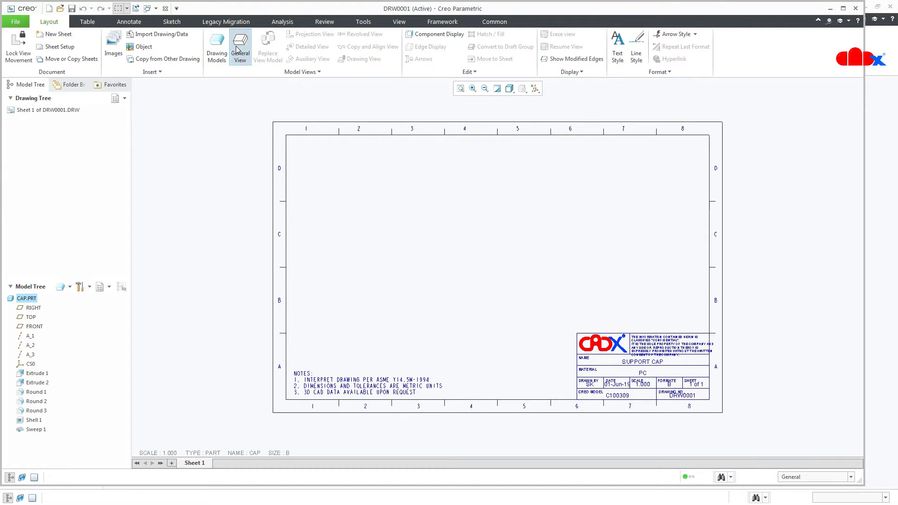
click(457, 310)
click(431, 293)
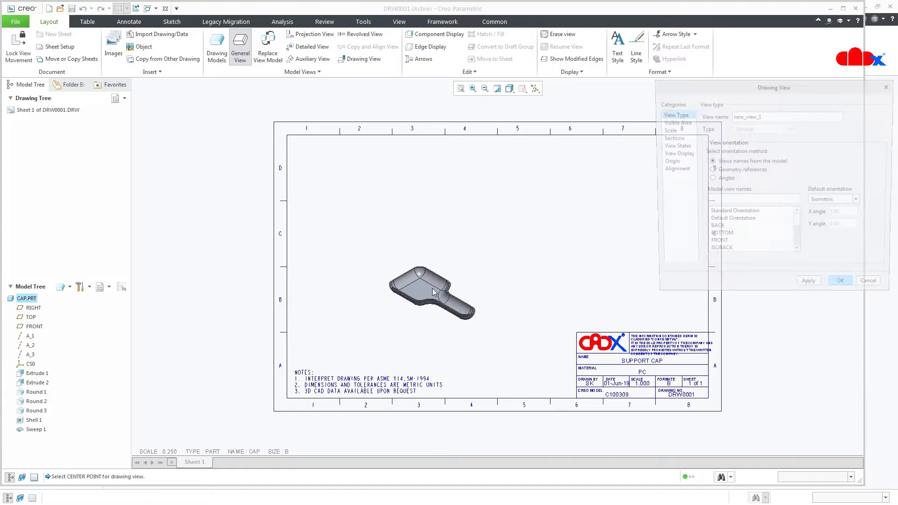
click(717, 246)
click(811, 289)
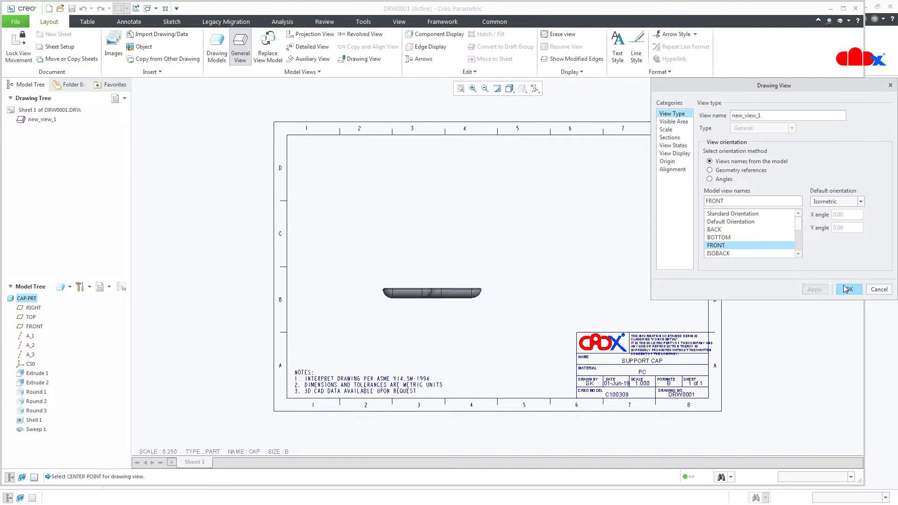
click(845, 289)
- Add projection views of the cap above the front view and to its right
click(310, 34)
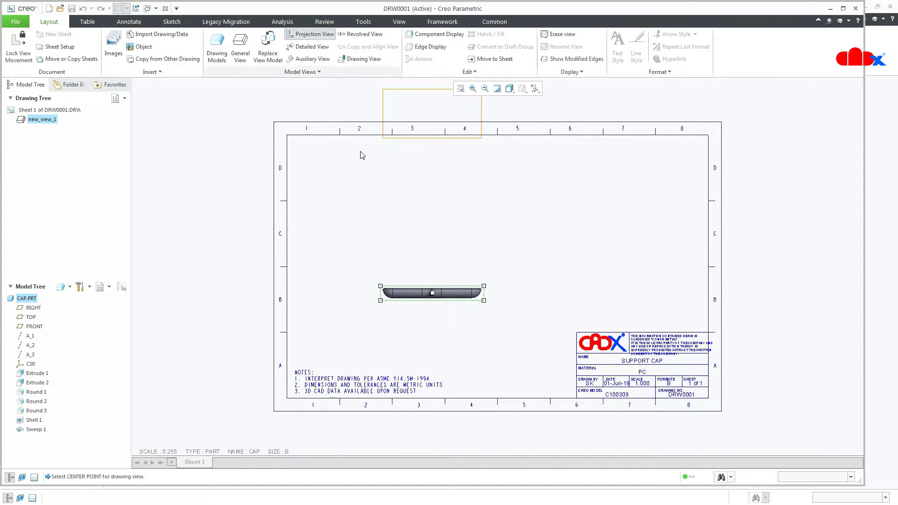
click(400, 209)
click(456, 293)
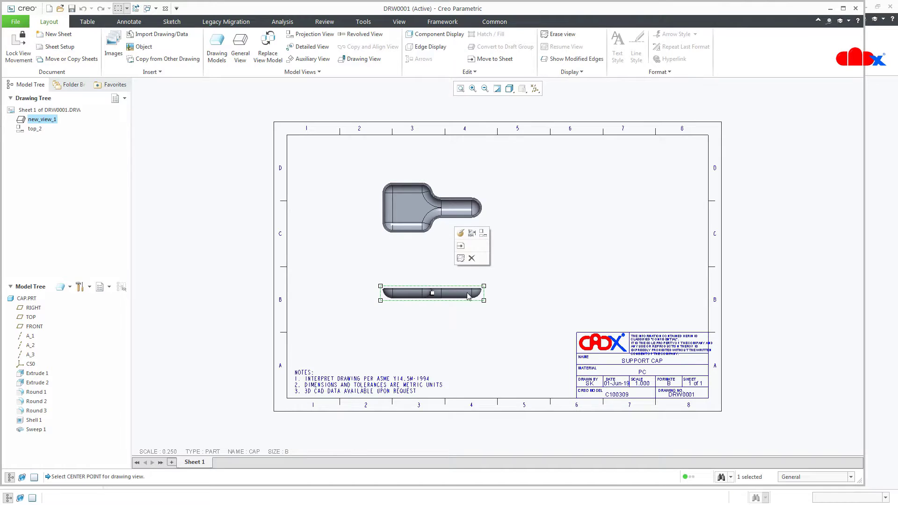
click(482, 235)
click(558, 293)
click(544, 320)
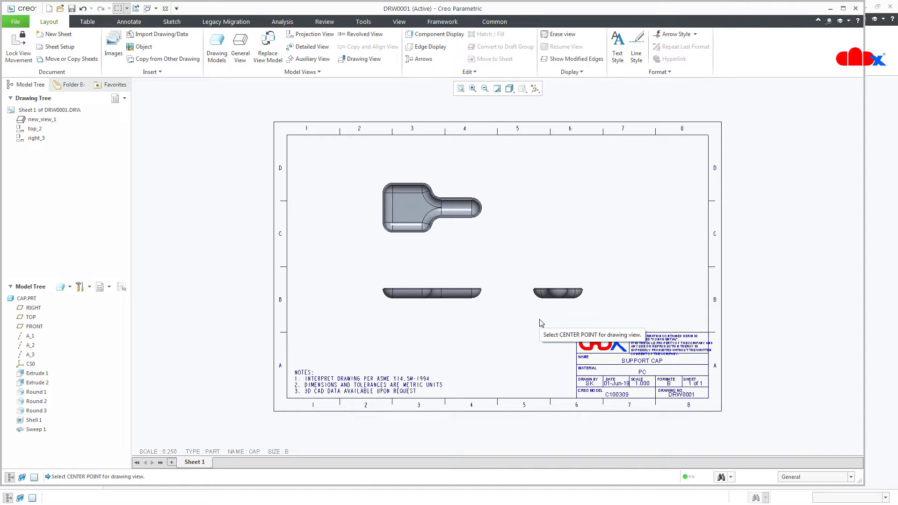
- Close the cap drawing and erase all objects that are not displayed from the session
click(166, 8)
click(121, 43)
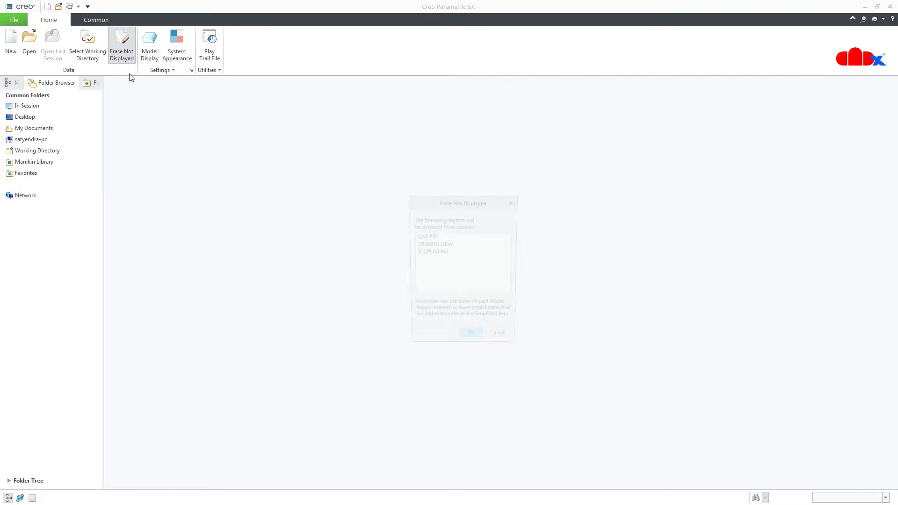
key(Return)
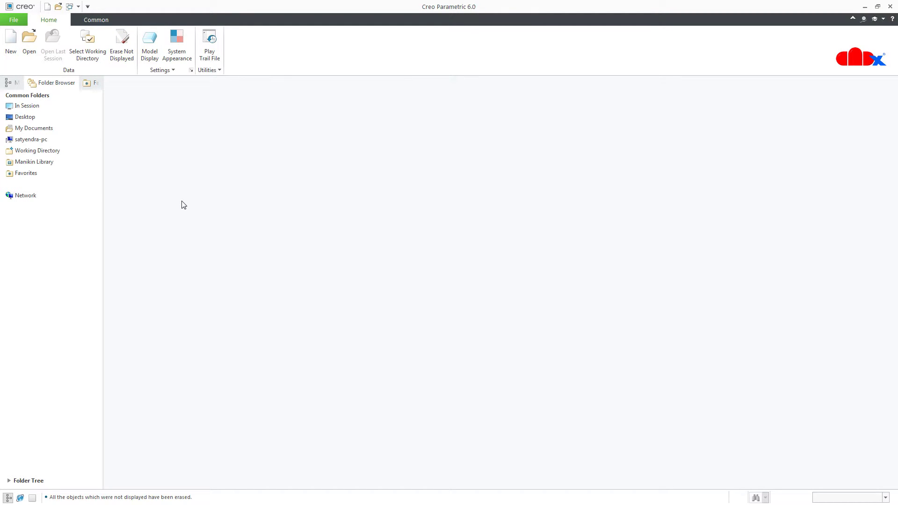
- Create a new drawing with no default model as Empty with format, using b_creo.frm from the working directory
click(10, 47)
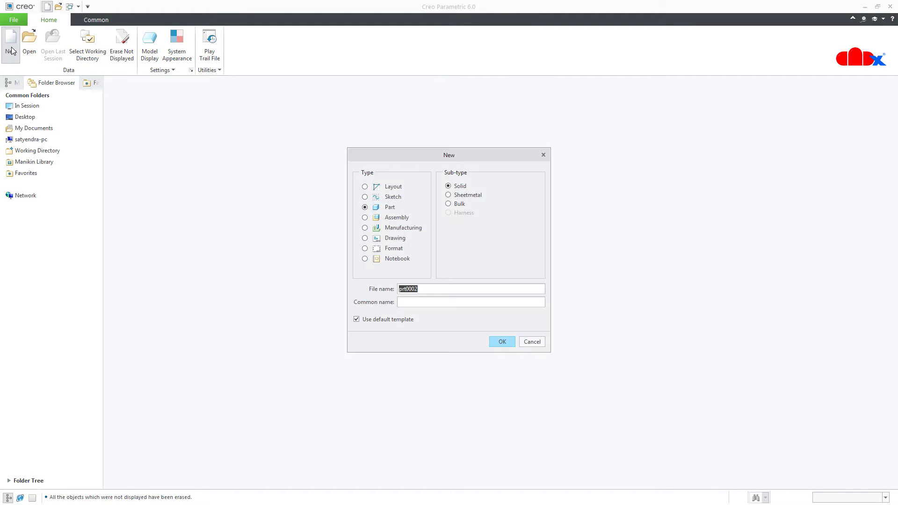
click(399, 238)
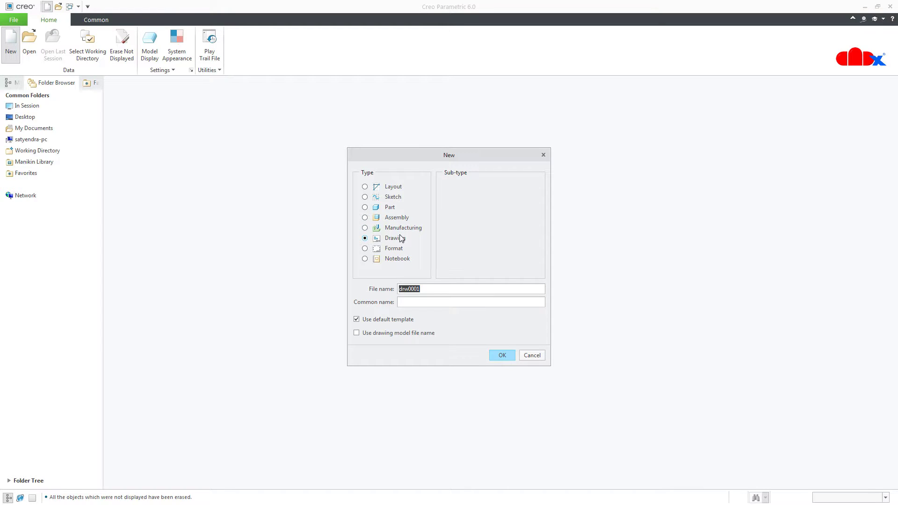
click(500, 356)
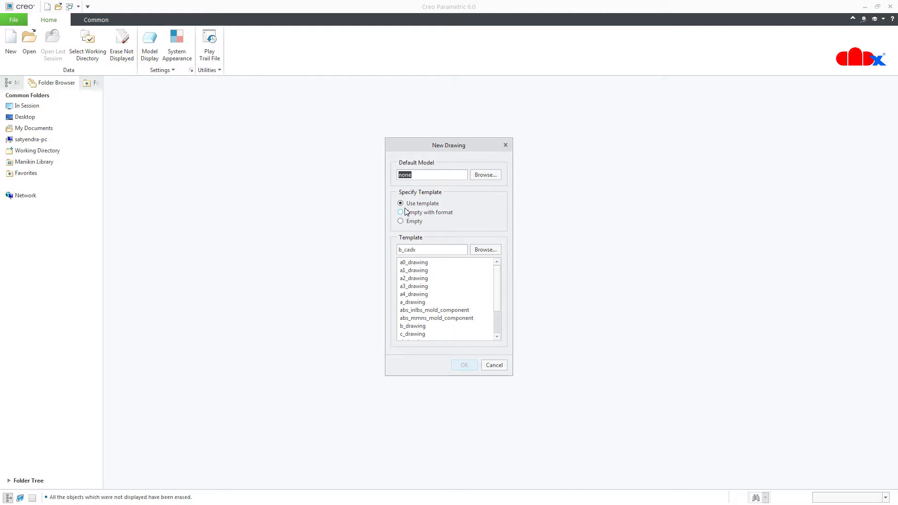
click(428, 211)
click(485, 250)
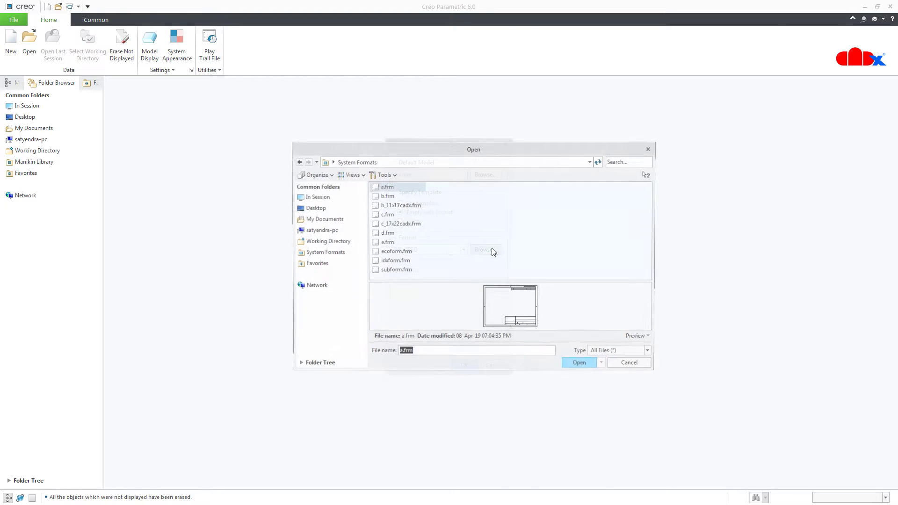
click(327, 241)
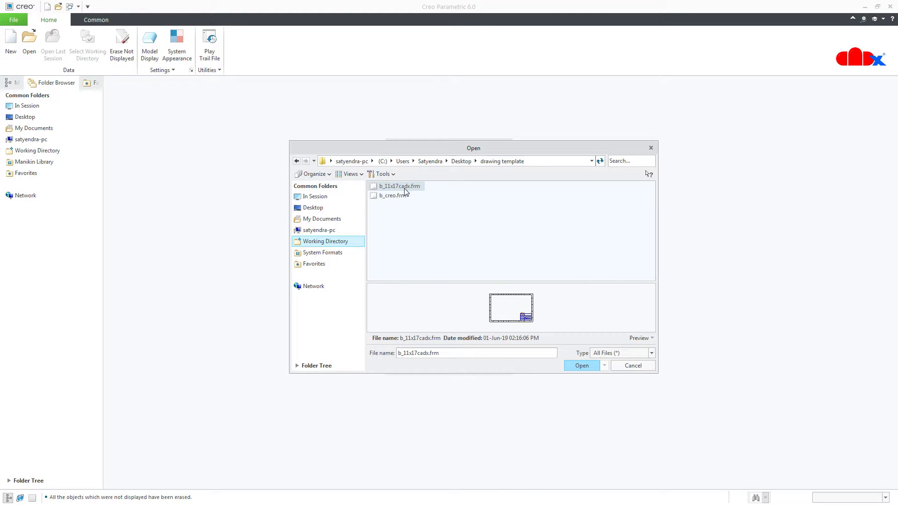
double_click(393, 195)
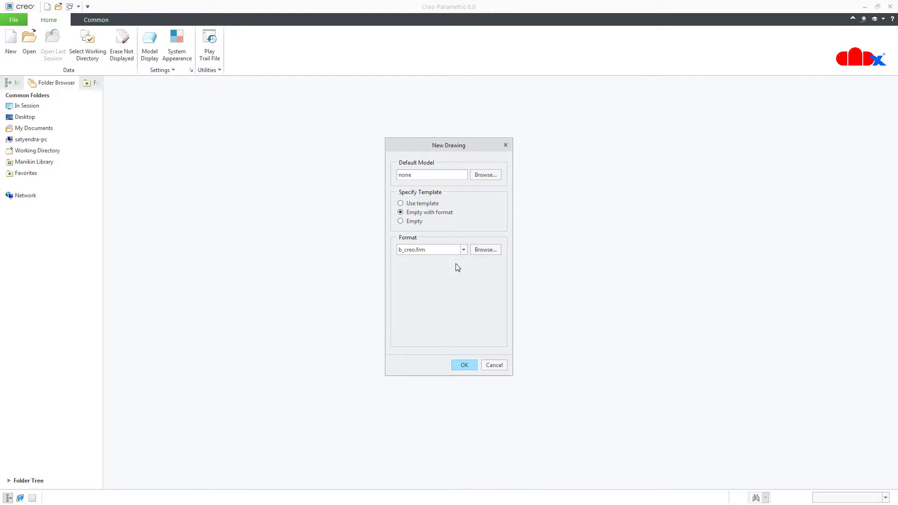
click(465, 365)
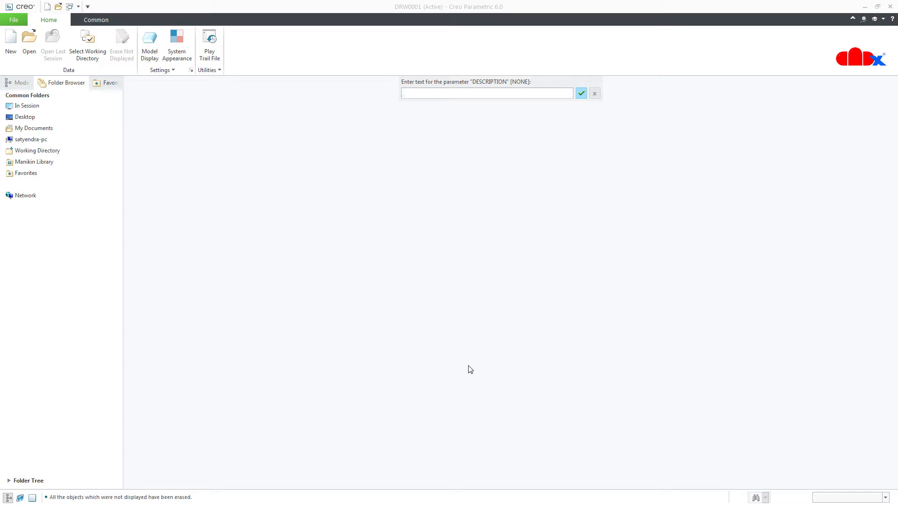
- Leave the DESCRIPTION and remaining title block parameter values blank for the new drawing
key(Return)
key(Return)
key(Return)
key(Return)
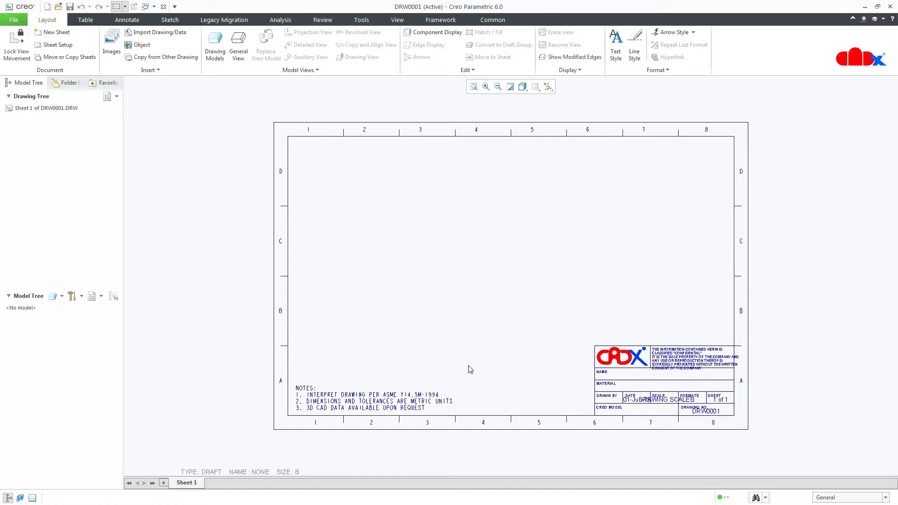
- Switch the drawing to template mode and place a General template view with FRONT orientation and Dimensions enabled in sheet zone B2
click(361, 21)
click(317, 46)
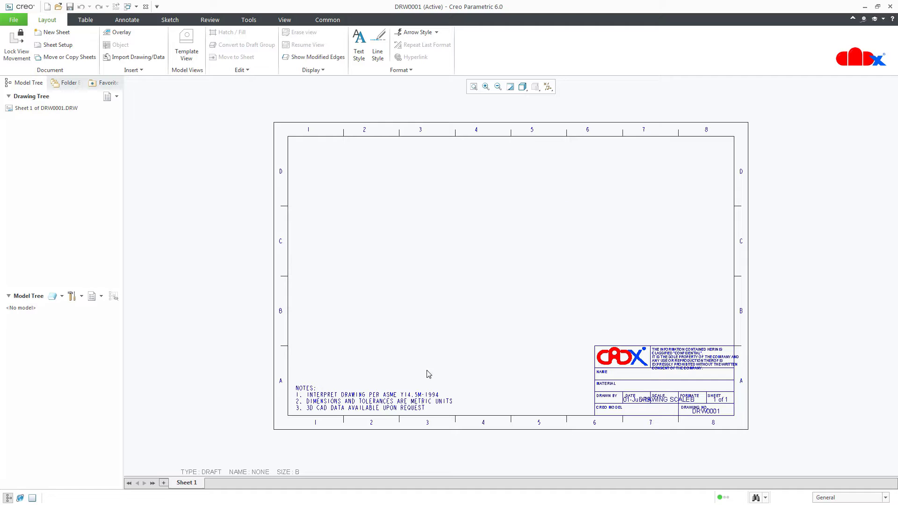
click(188, 53)
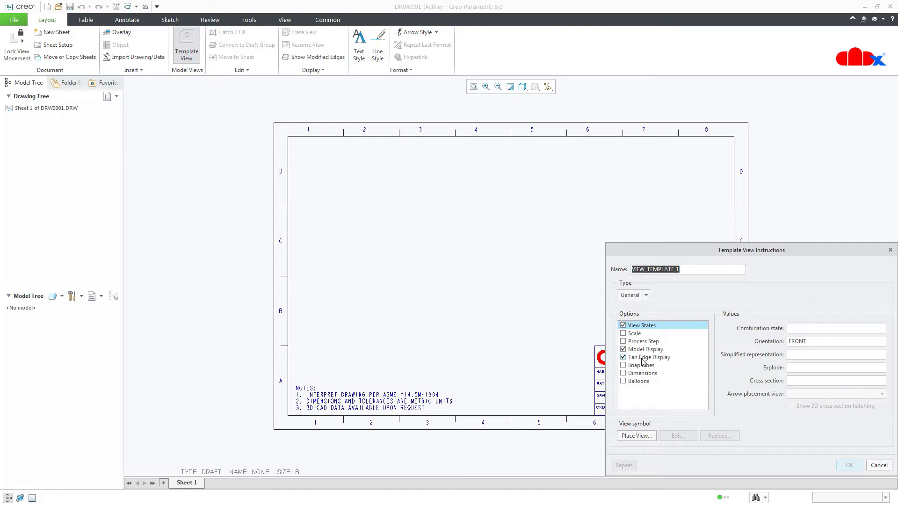
click(639, 373)
click(623, 373)
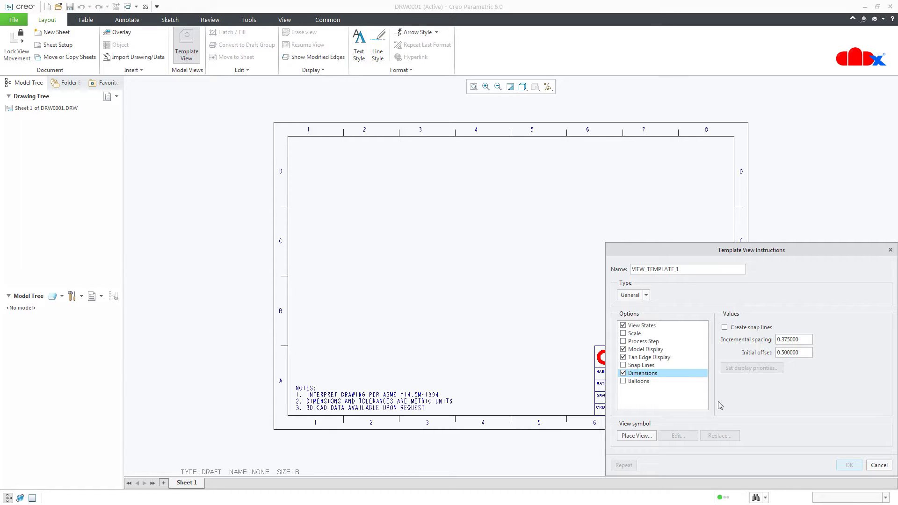
click(650, 436)
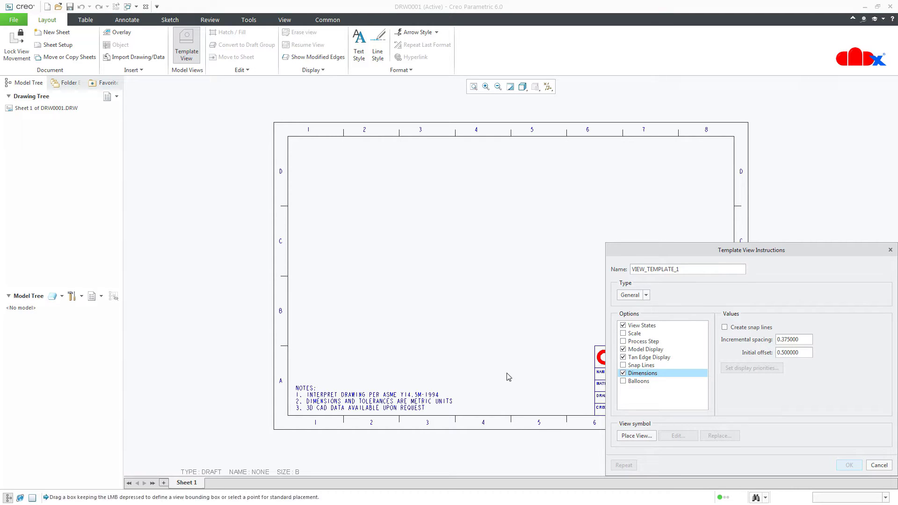
click(388, 297)
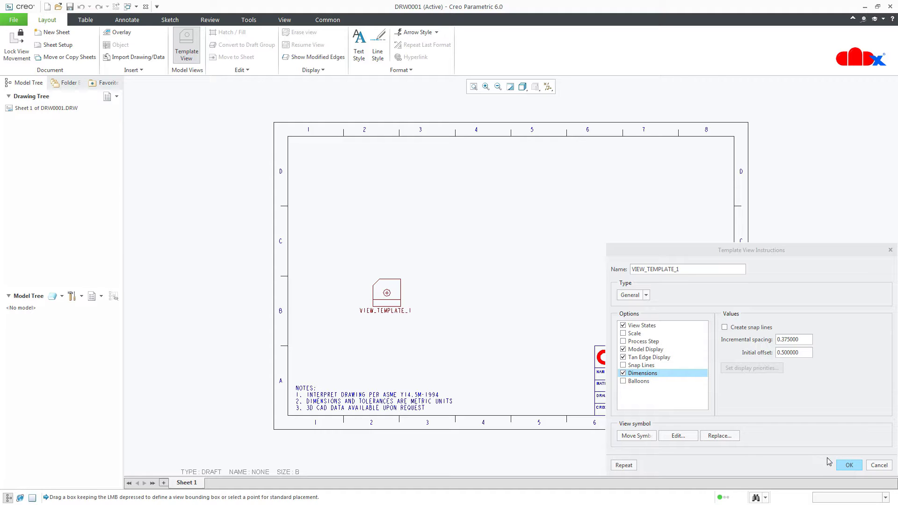
- Accept the FRONT template view and place a Projection template view above it, with VIEW_TEMPLATE_1 as parent and Dimensions enabled
click(849, 465)
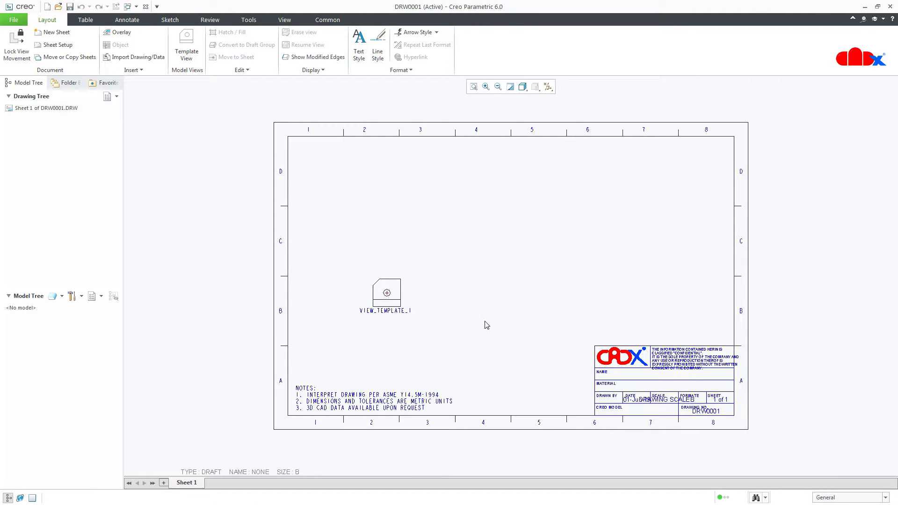
click(187, 46)
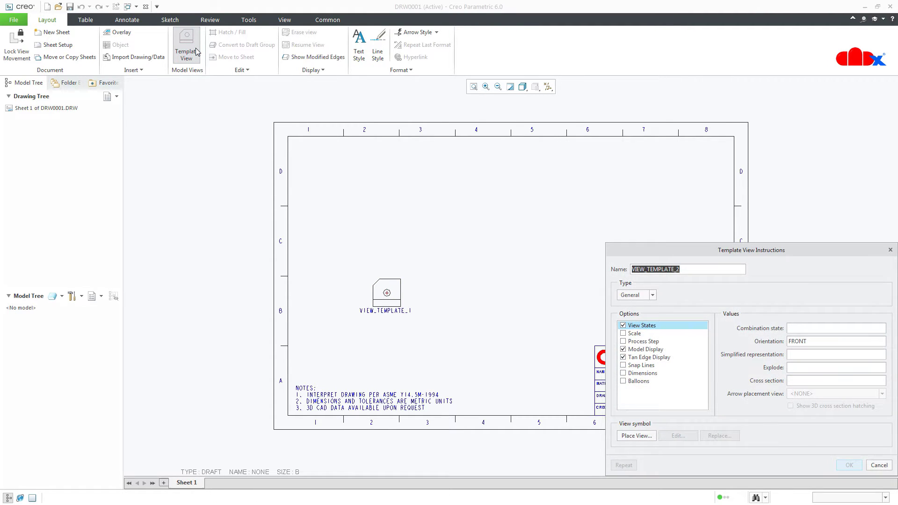
click(632, 298)
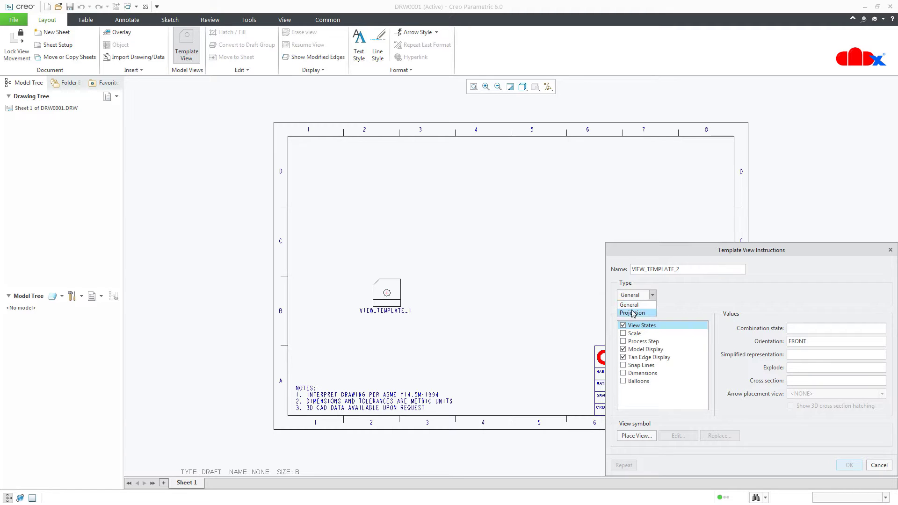
click(634, 313)
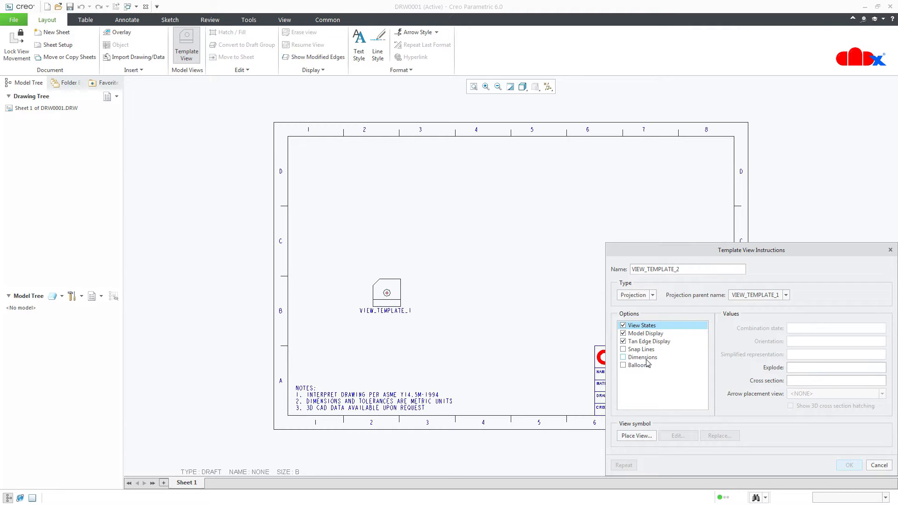
click(623, 358)
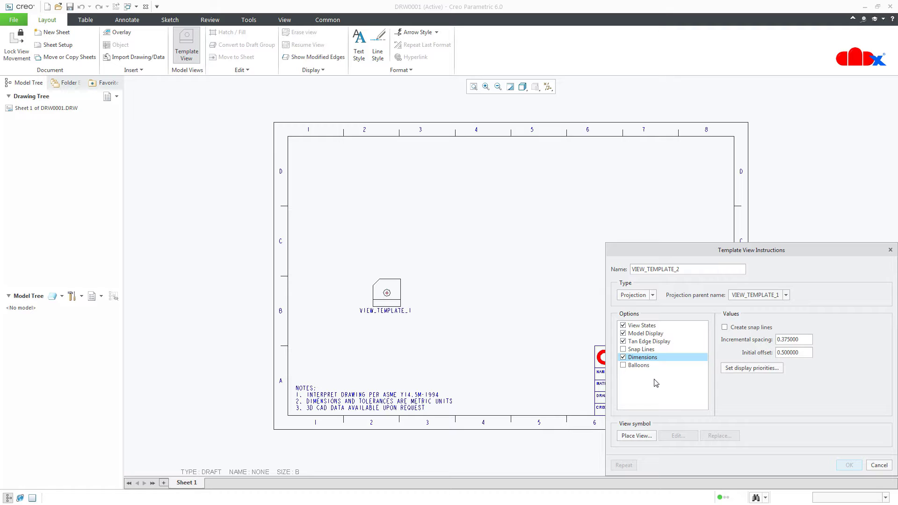
click(636, 436)
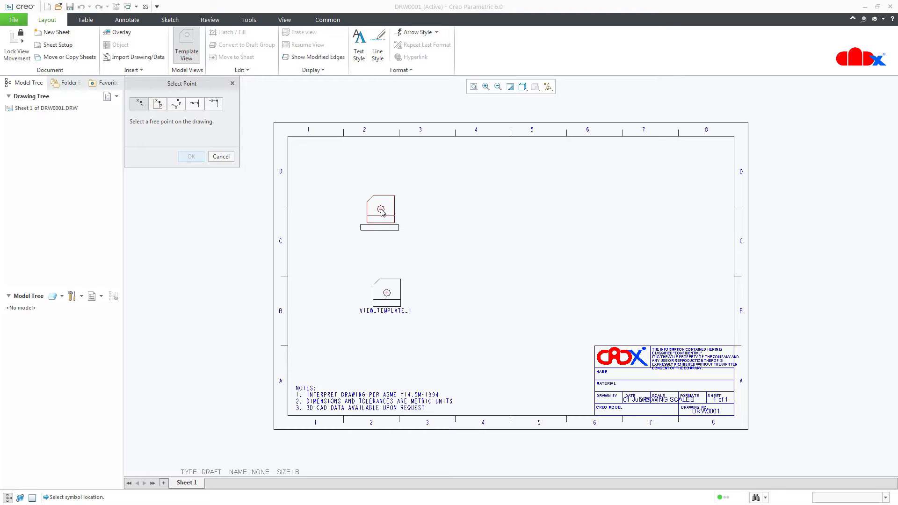
click(385, 209)
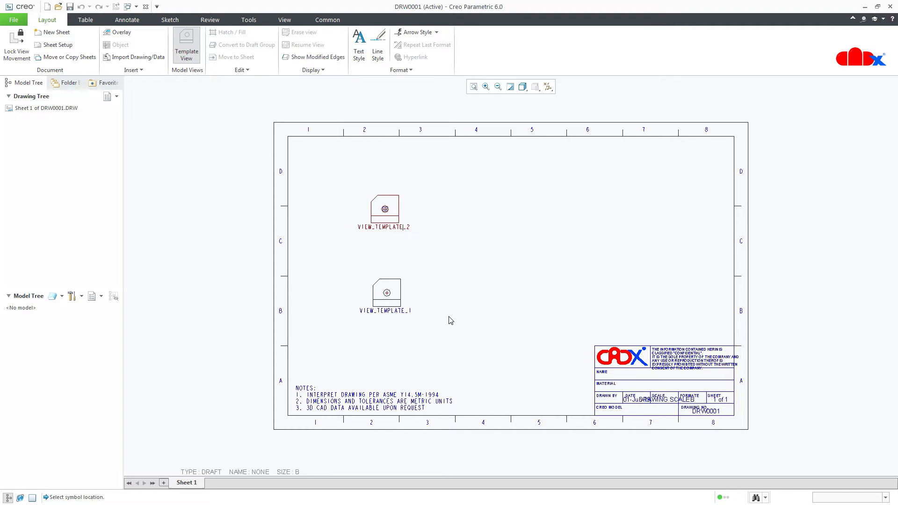
middle_click(400, 256)
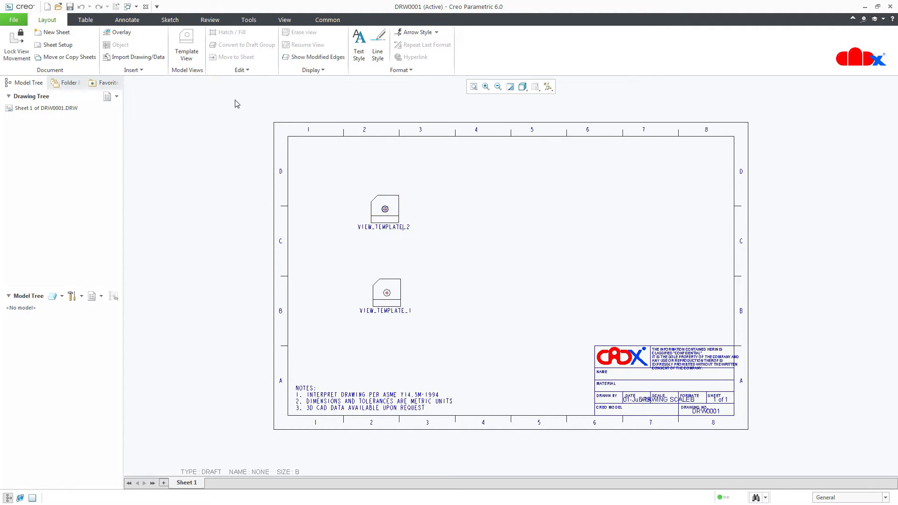
- Place a General template view with FRONT orientation and Dimensions enabled in sheet zone B5
click(186, 47)
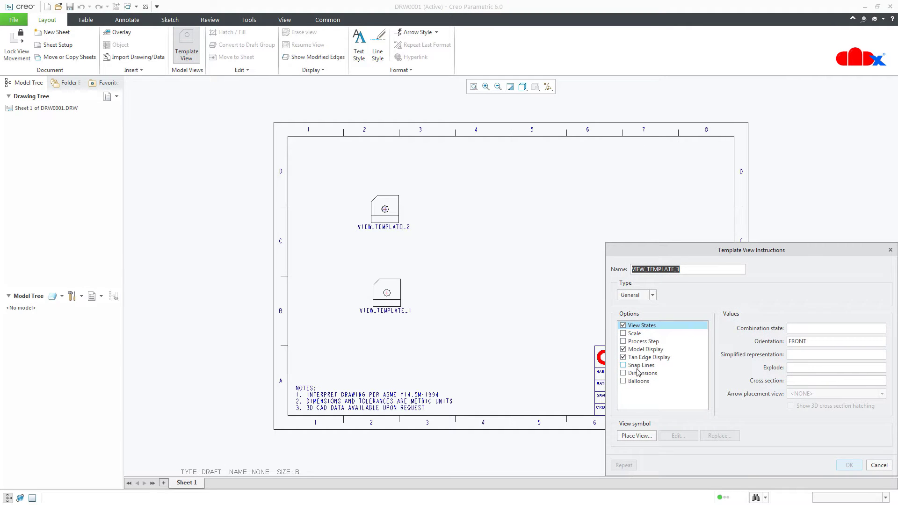
click(639, 373)
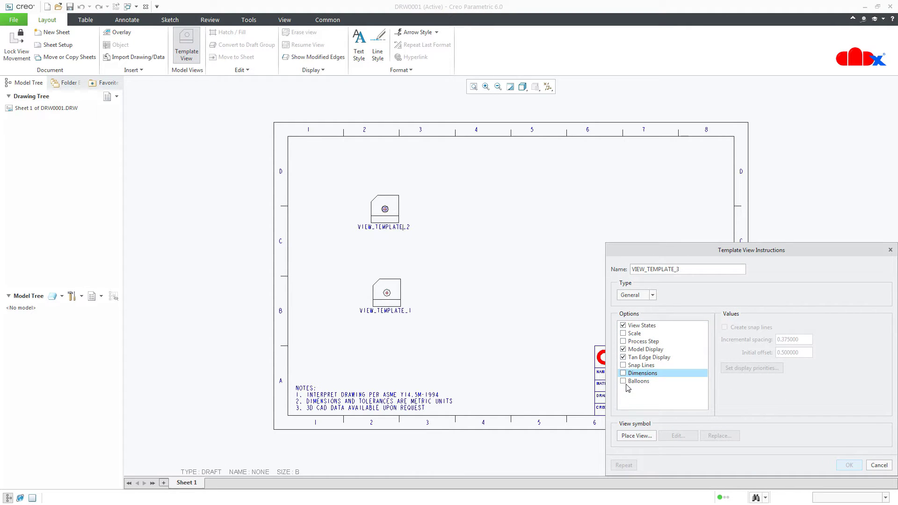
click(623, 373)
click(636, 436)
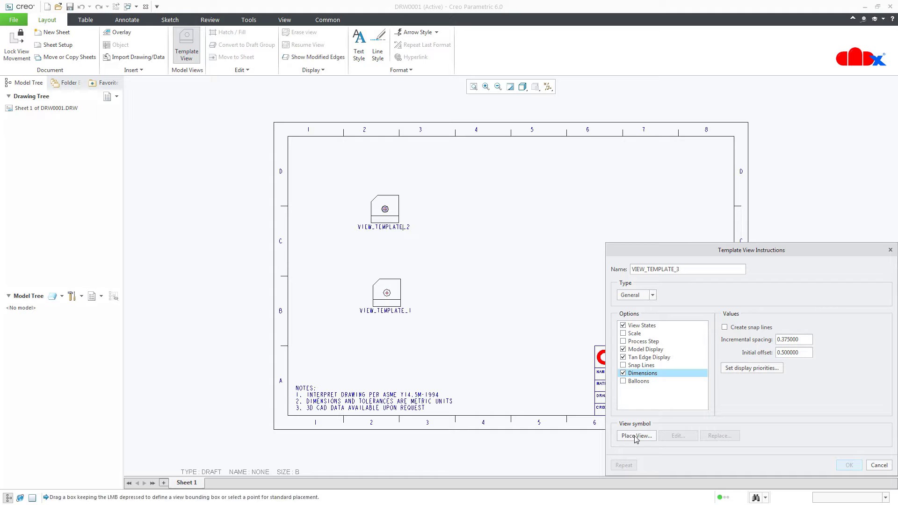
click(538, 298)
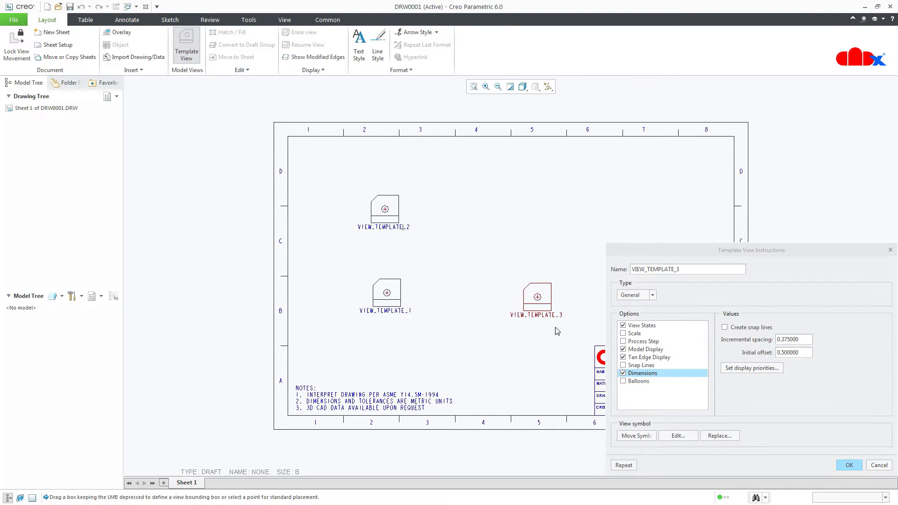
click(849, 465)
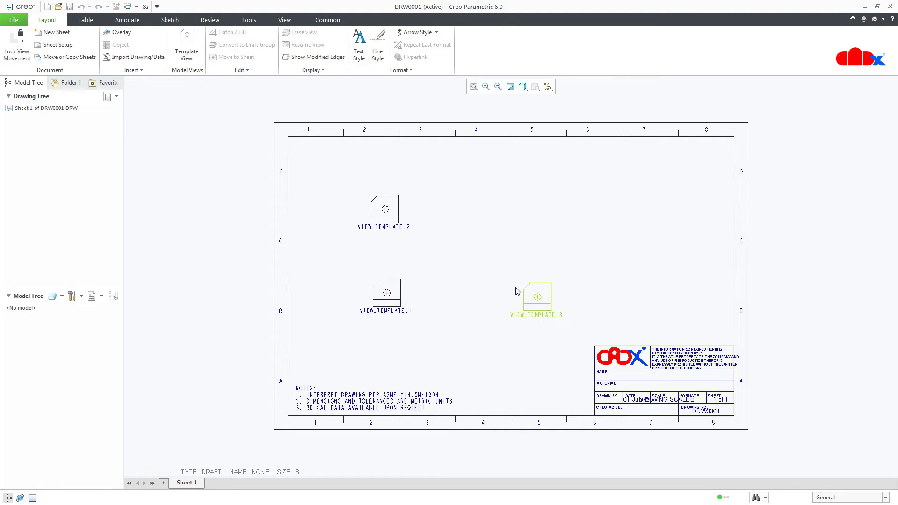
- Check the upper view's template settings and change the zone B5 template view to a Projection of VIEW_TEMPLATE_1
double_click(393, 218)
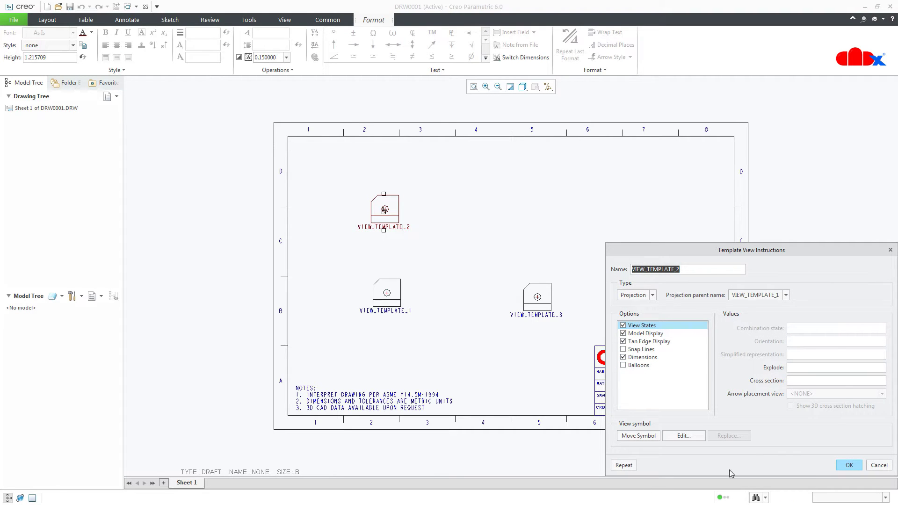
click(849, 465)
double_click(538, 299)
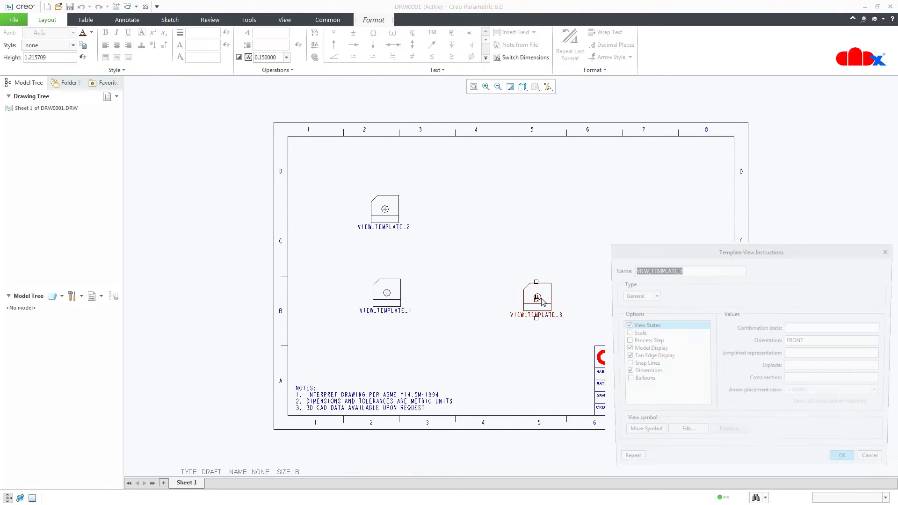
click(643, 299)
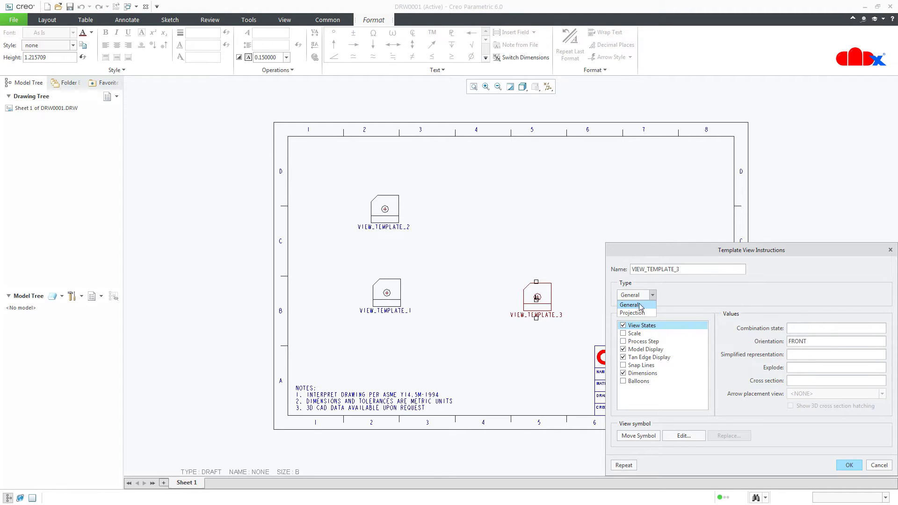
click(641, 313)
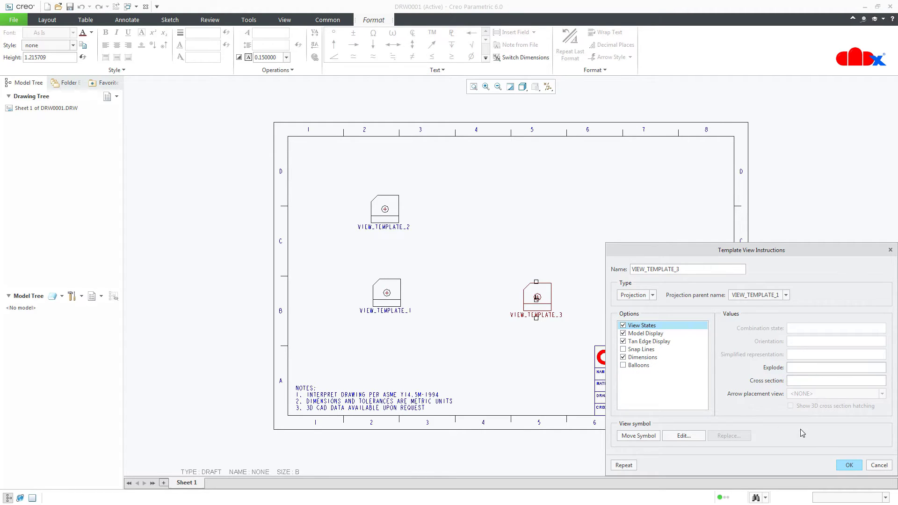
click(846, 465)
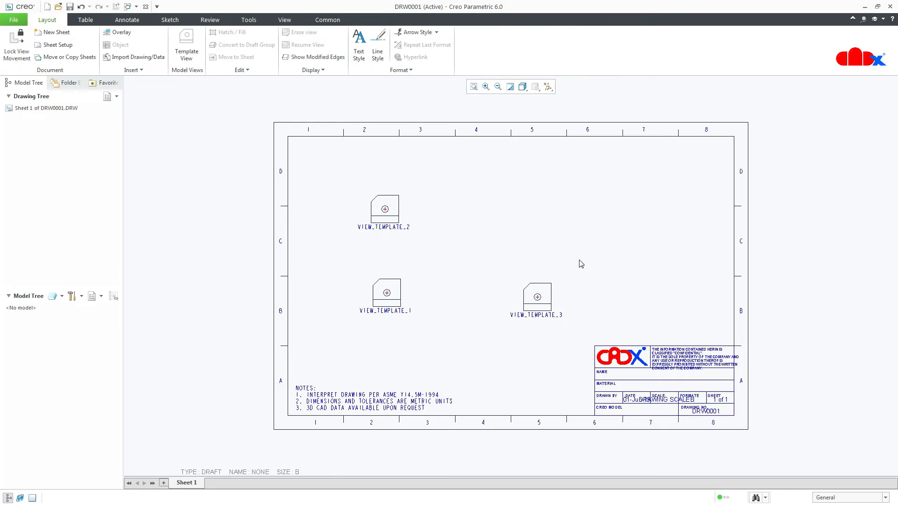
- Place a General template view with ISORIGHT orientation in sheet zone D7
click(187, 47)
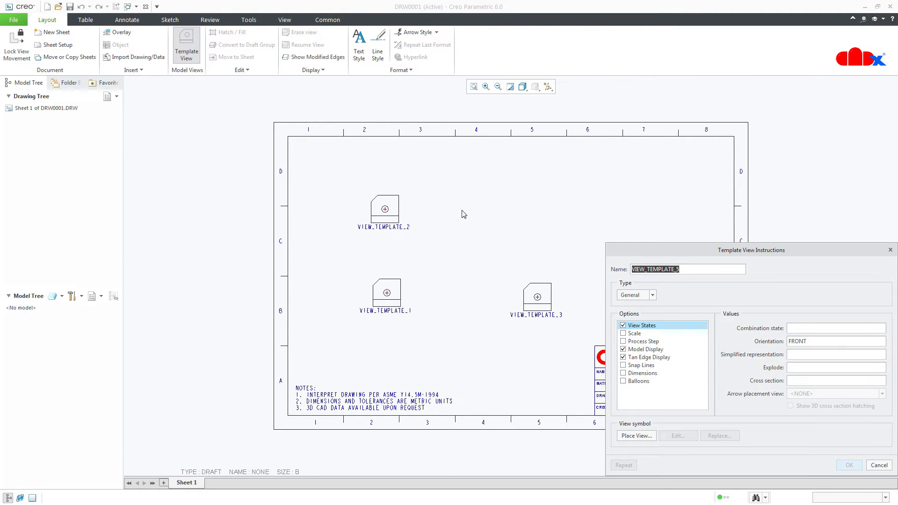
drag(683, 250, 482, 190)
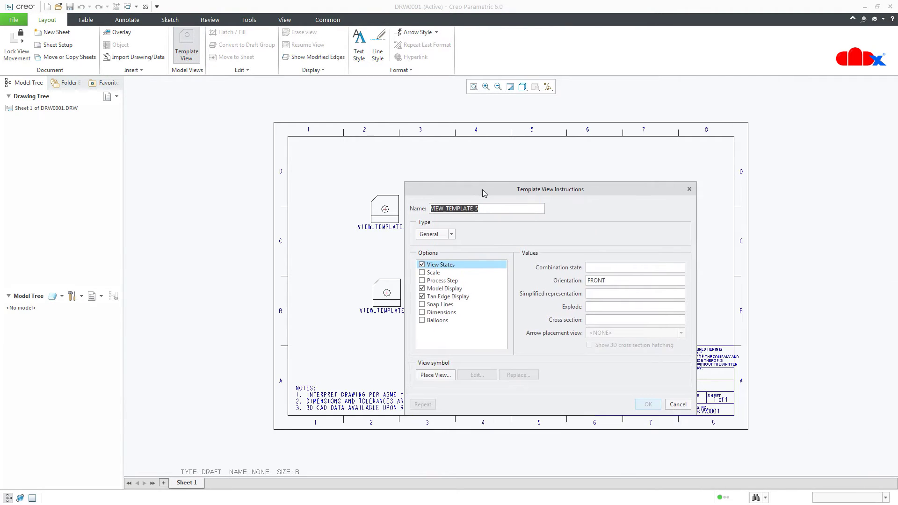
double_click(609, 284)
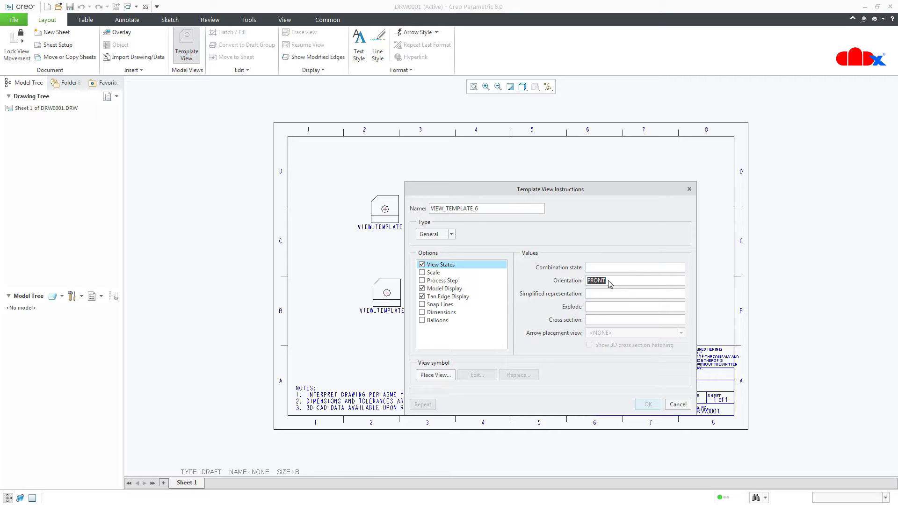
text(ISORIGHT)
click(436, 377)
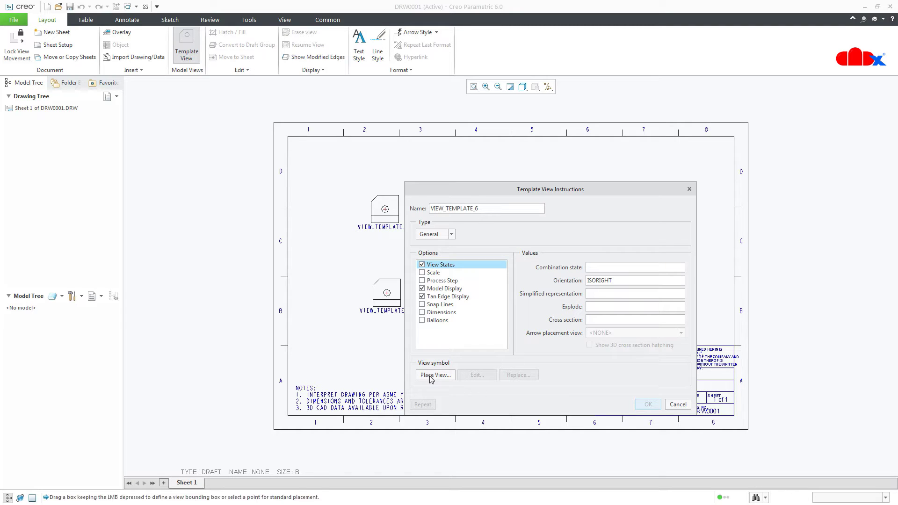
click(663, 176)
click(643, 405)
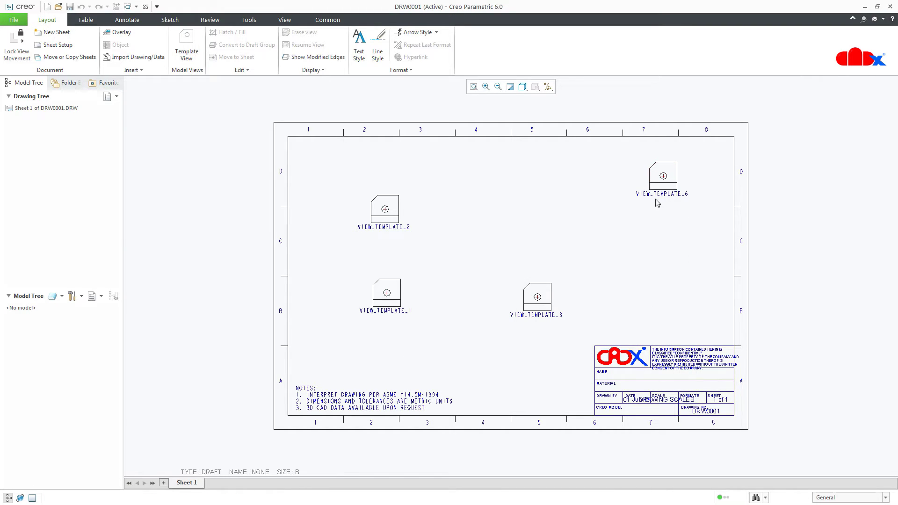
- Move the ISORIGHT template view slightly down and inward within zone D7, and save the drawing as DRW0001.DRW in the drawing template folder
click(662, 194)
drag(662, 194, 644, 214)
click(654, 254)
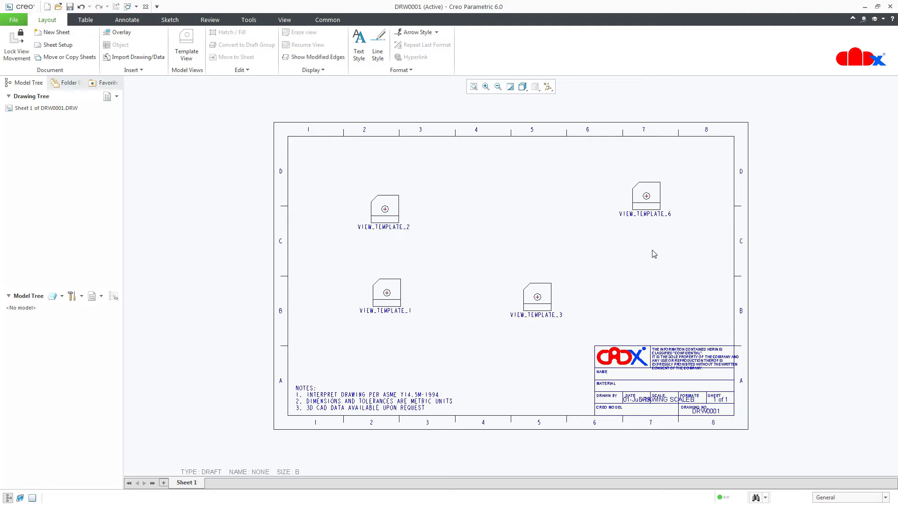
key(ctrl+s)
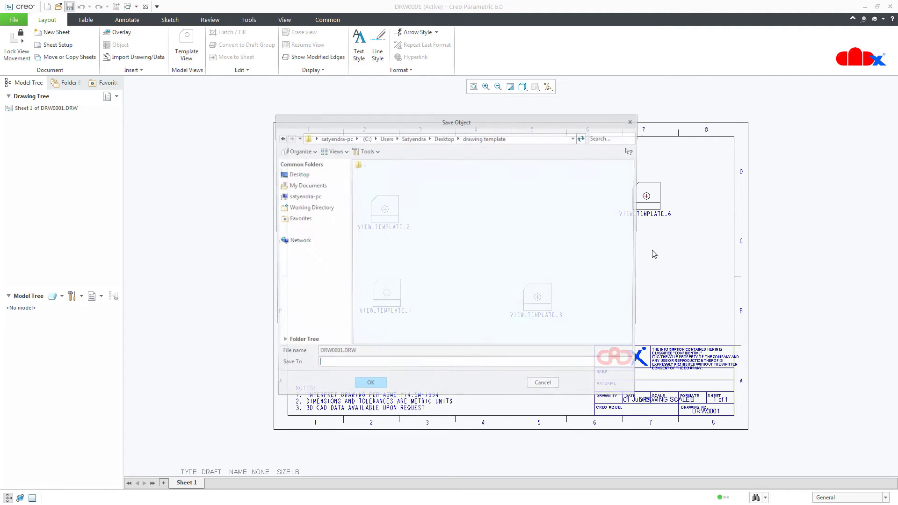
click(368, 388)
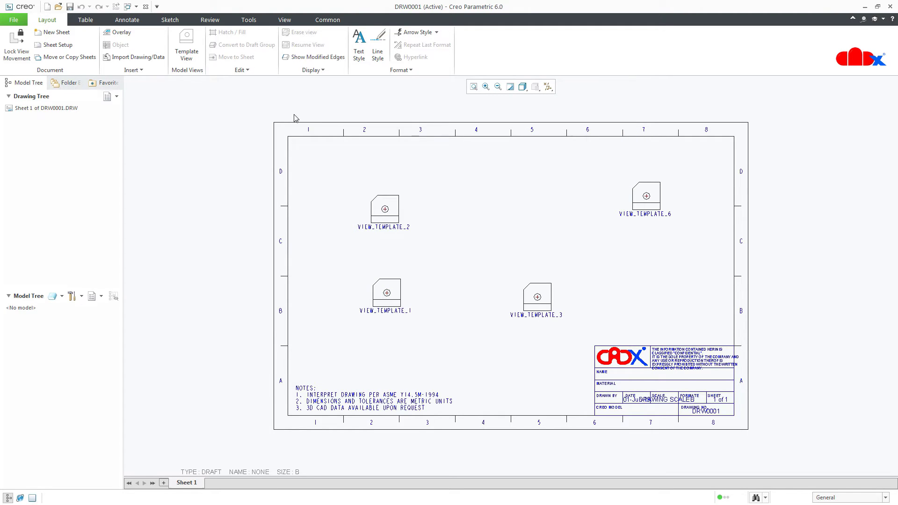
- Close the template drawing and erase all objects that are not displayed from the session
click(146, 6)
click(123, 45)
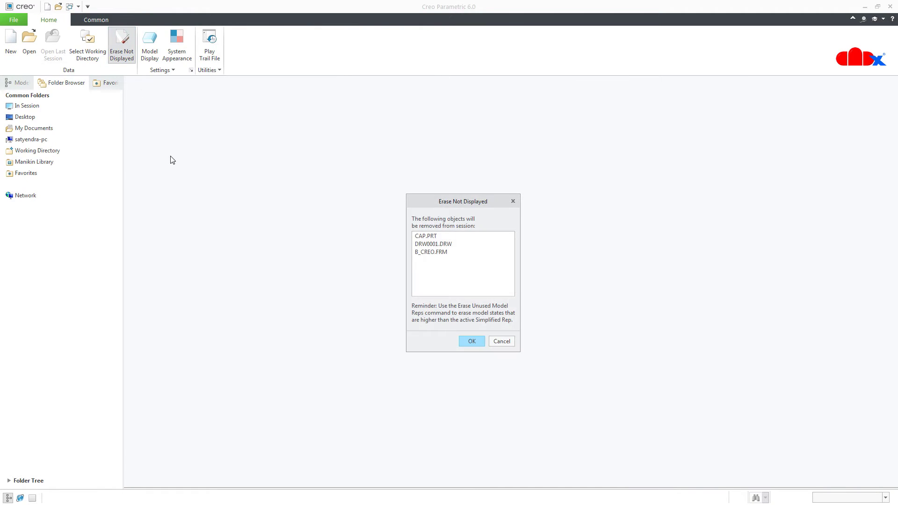
key(Return)
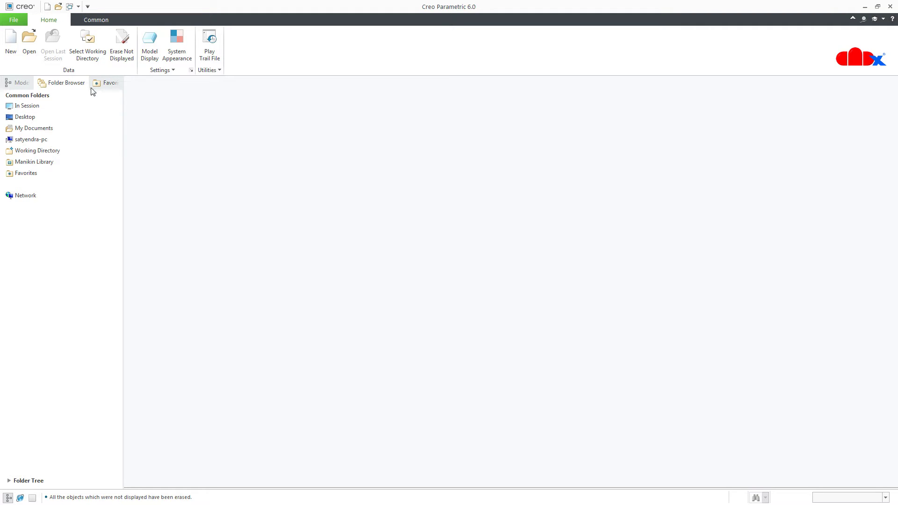
- Open the cap part and start a new drawing that uses the drawing model file name
click(29, 42)
double_click(386, 214)
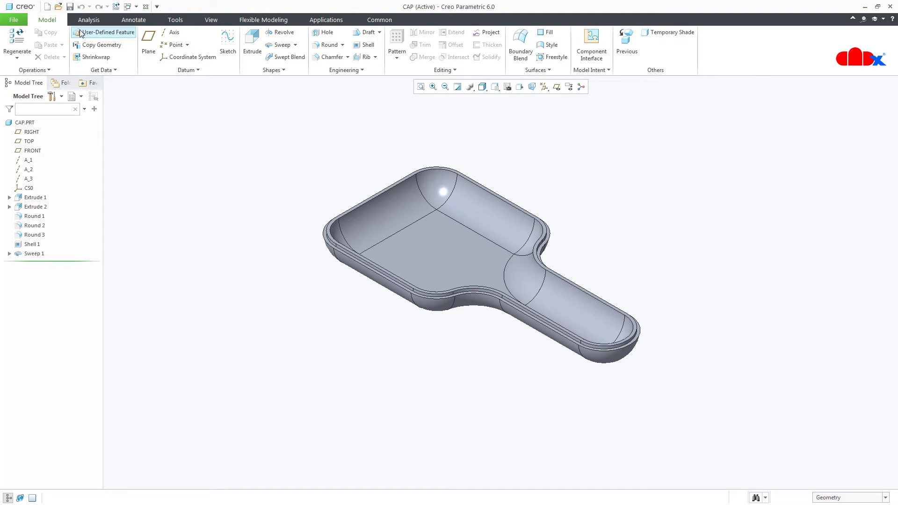
click(47, 7)
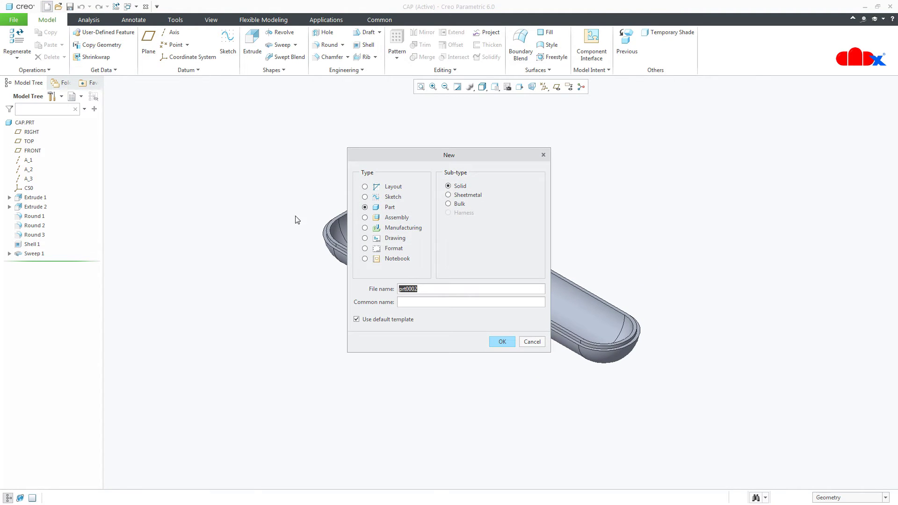
click(382, 239)
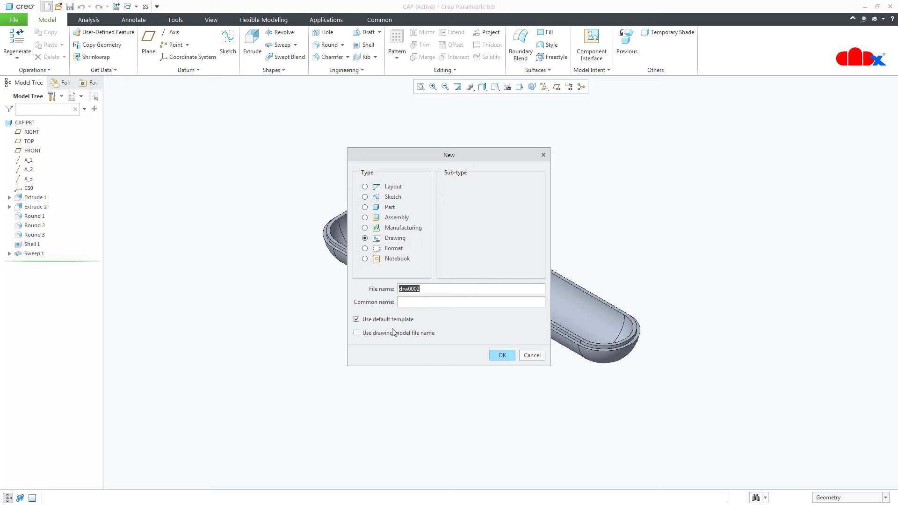
click(396, 334)
click(501, 361)
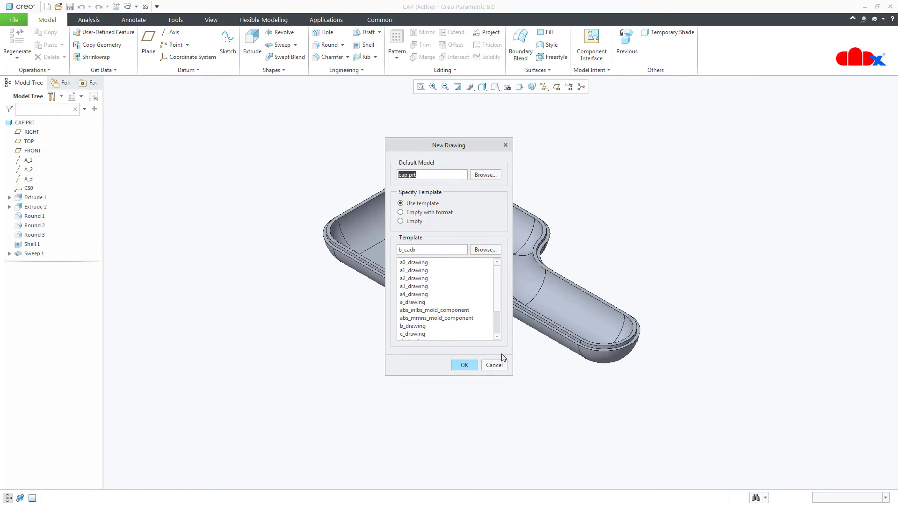
- Choose drw0001.drw from the drawing template folder as the template for the new cap drawing
click(401, 204)
click(486, 250)
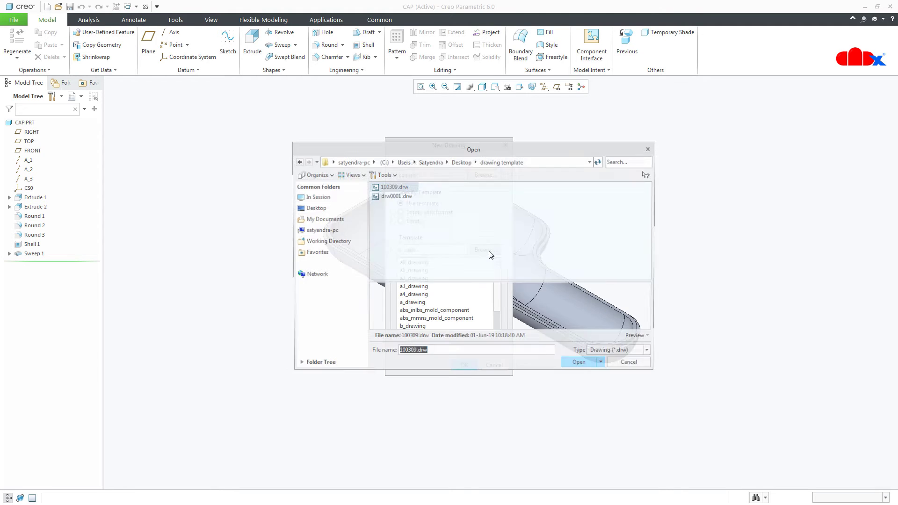
click(404, 197)
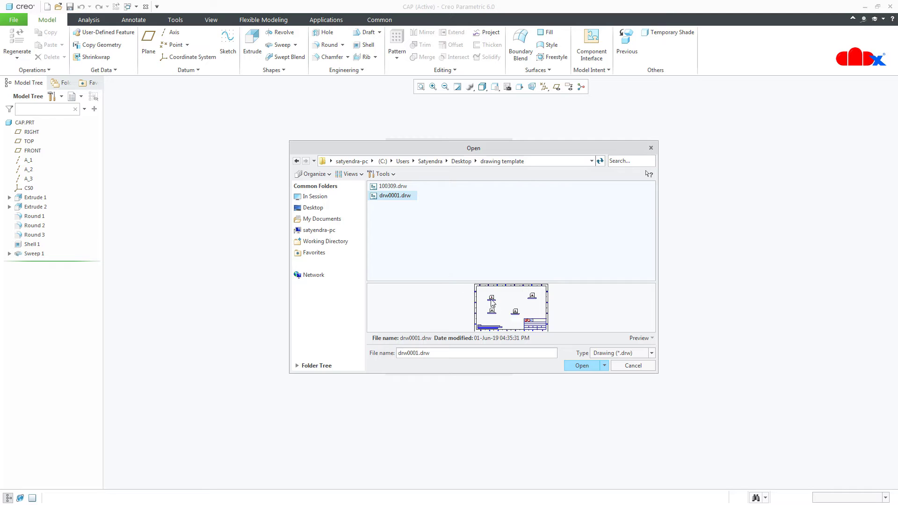
double_click(391, 197)
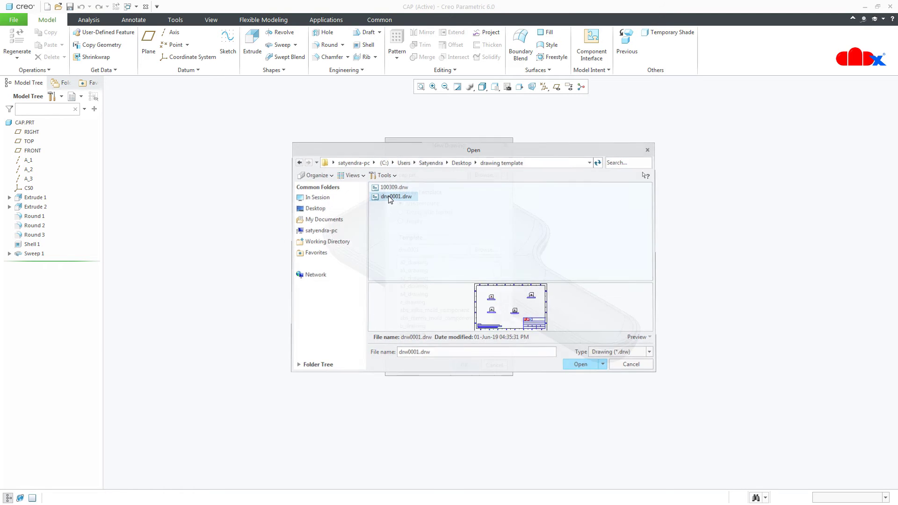
- Create the cap drawing from the chosen template and inspect its generated views, notes and title block
click(465, 365)
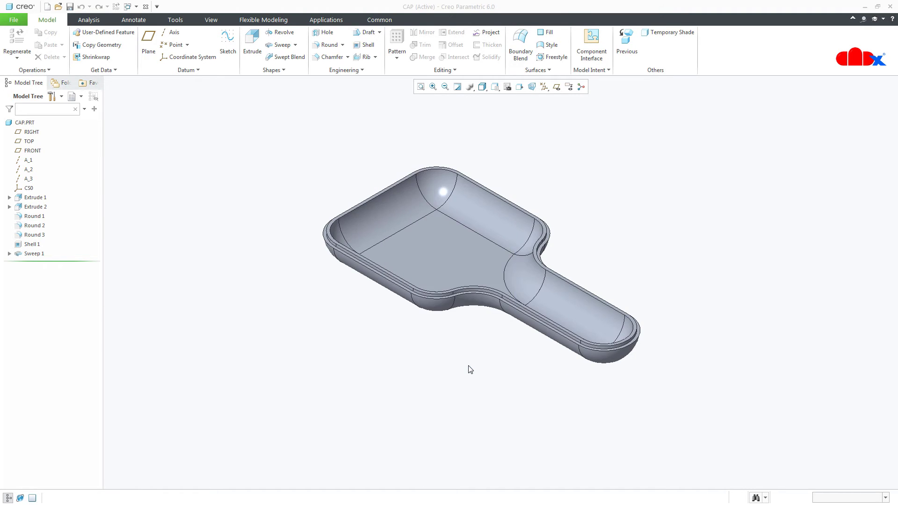
mouse_move(470, 354)
middle_down()
mouse_move(450, 351)
mouse_move(436, 386)
middle_up()
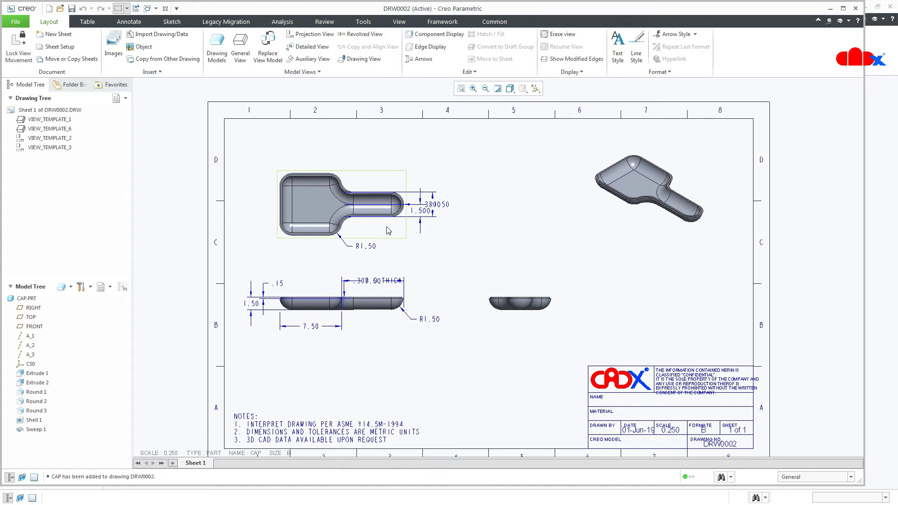
middle_drag(580, 294, 569, 227)
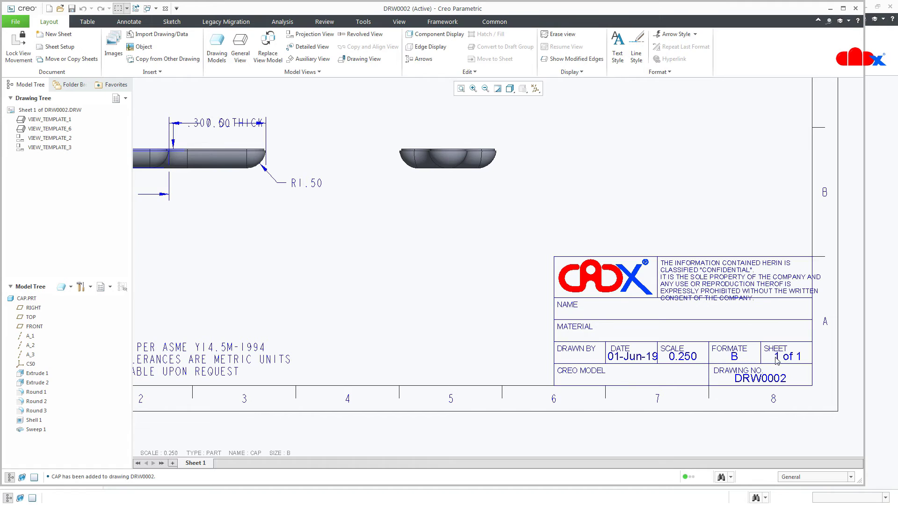
scroll(690, 376, up, 2)
middle_drag(617, 377, 664, 330)
scroll(375, 328, down, 1)
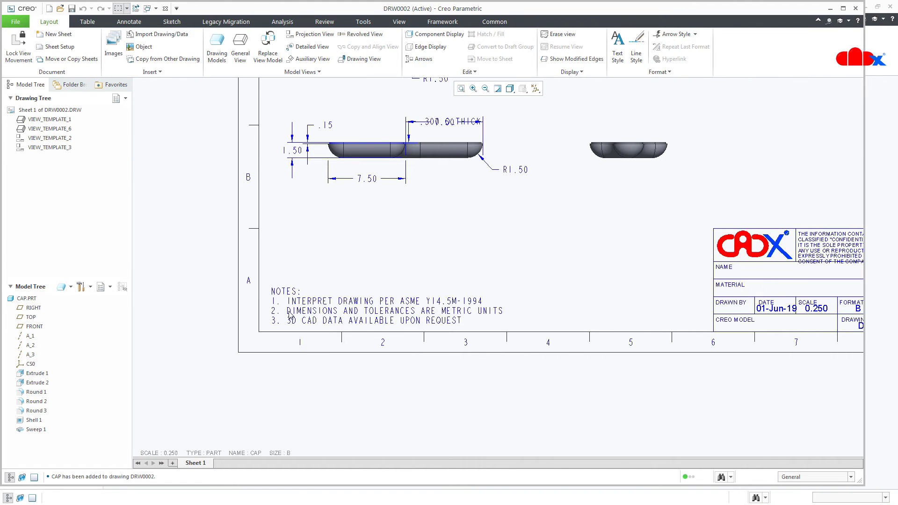
scroll(480, 297, up, 2)
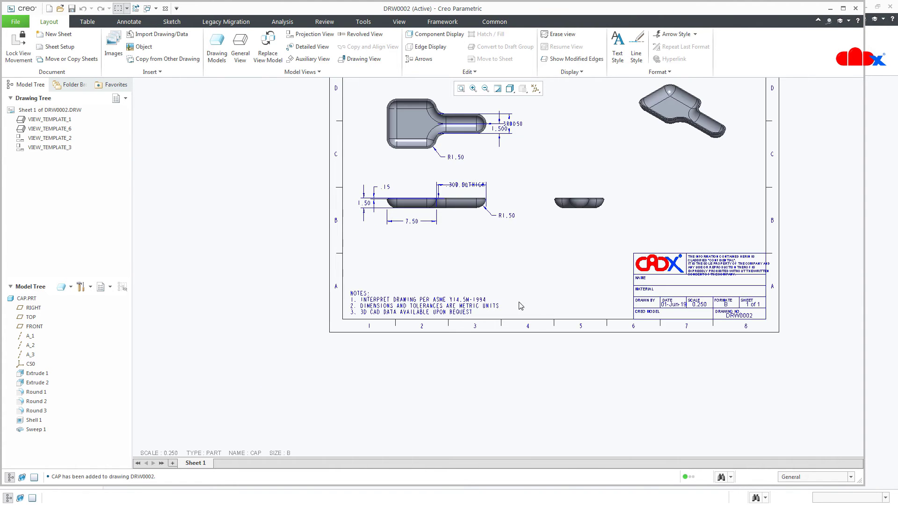
middle_drag(550, 299, 464, 354)
scroll(465, 354, up, 1)
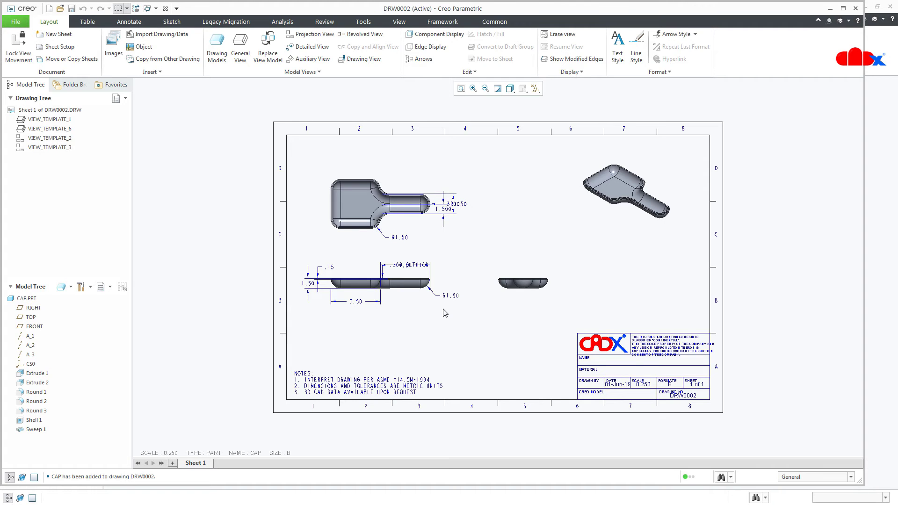
- Move the front view about 0.7 inches right and 0.7 inches down, and shift the side view slightly right
click(404, 288)
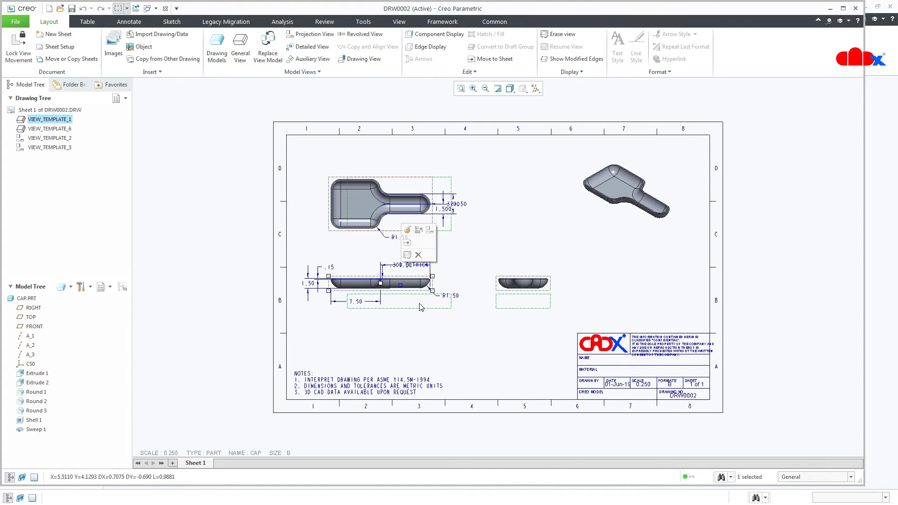
drag(419, 303, 419, 303)
click(531, 302)
drag(532, 302, 546, 302)
click(538, 339)
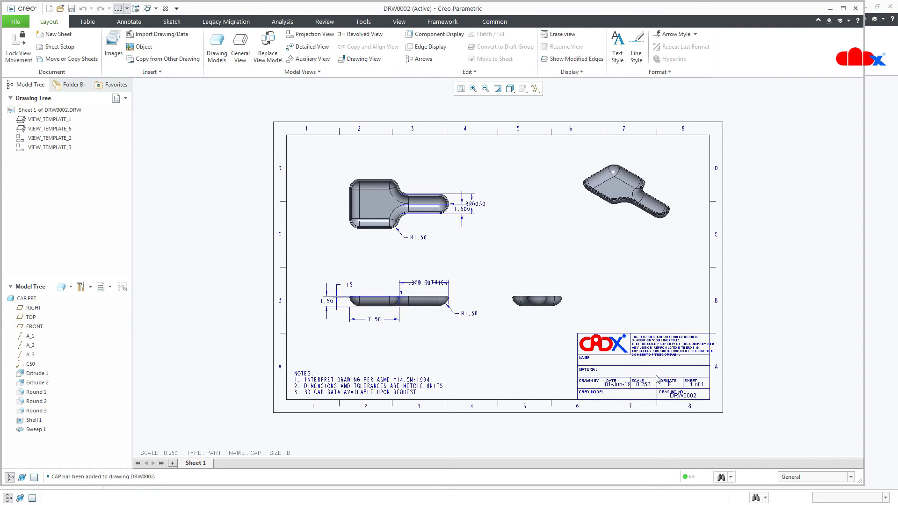
- Reapply the b_creo.frm format from the working directory to Sheet 1, removing the existing format tables, and check the title block
click(285, 454)
click(421, 236)
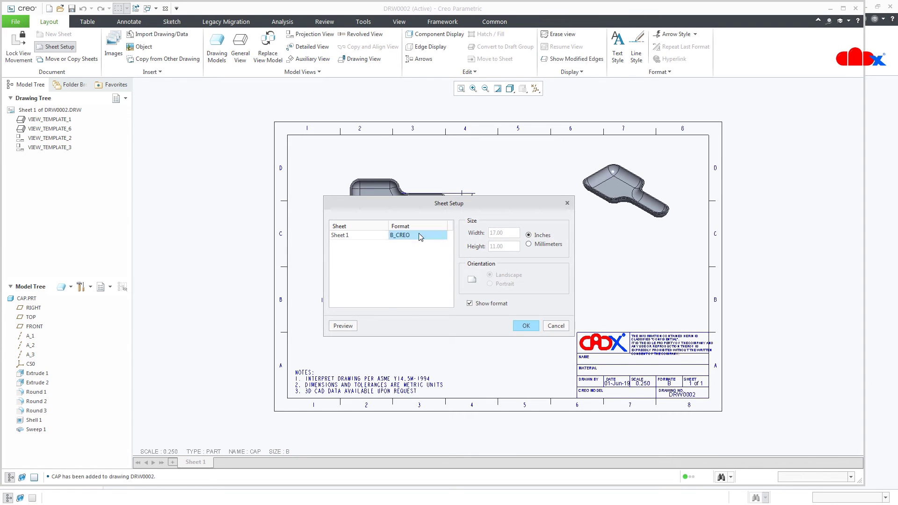
click(405, 338)
click(328, 241)
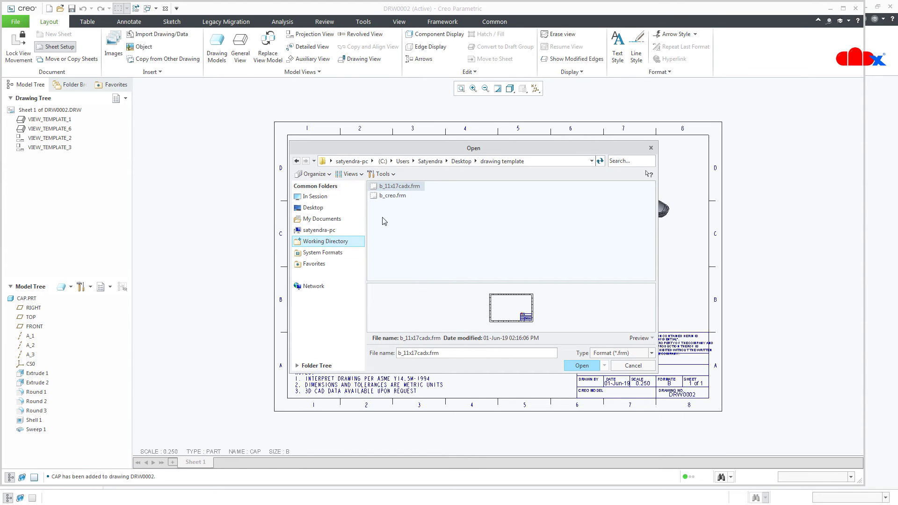
double_click(395, 196)
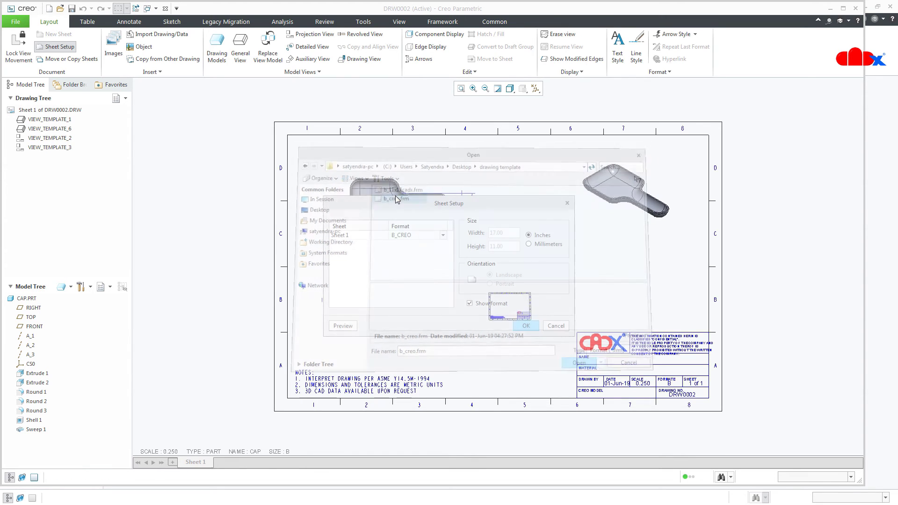
click(526, 326)
click(469, 277)
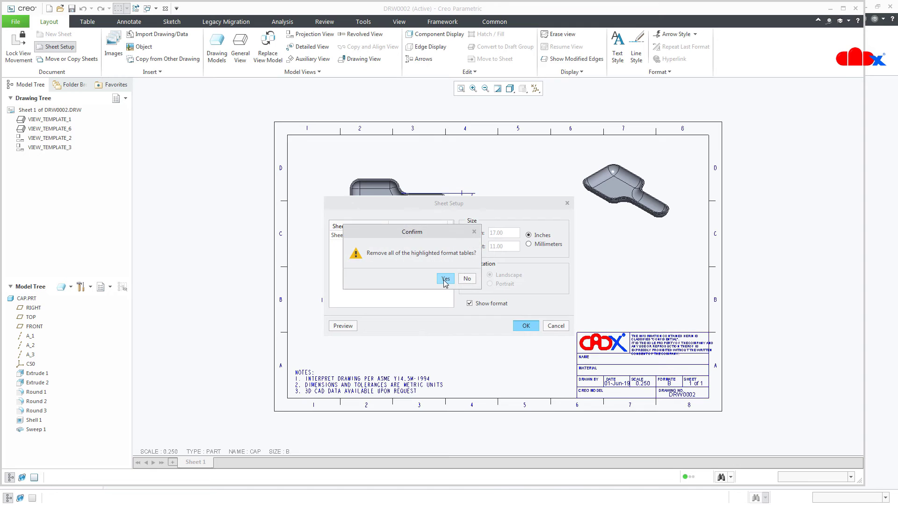
click(445, 279)
scroll(653, 411, up, 5)
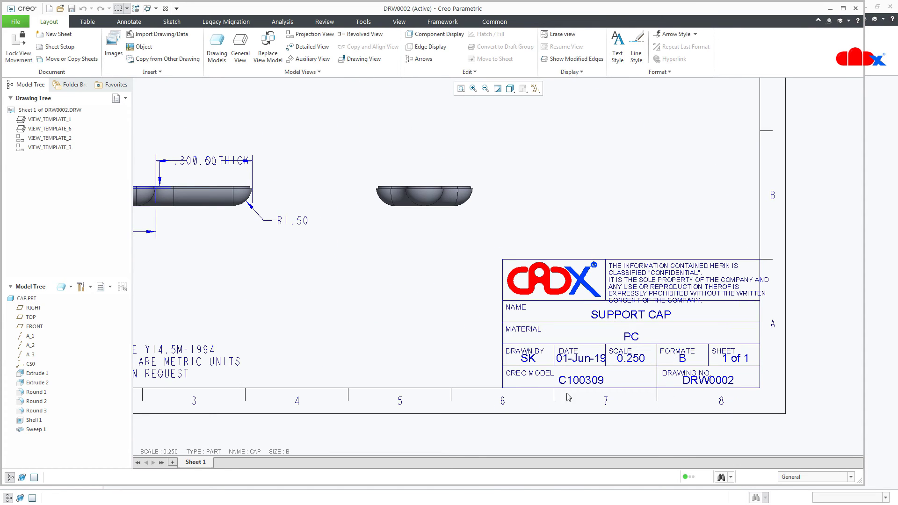
scroll(443, 346, down, 1)
key(ctrl+d)
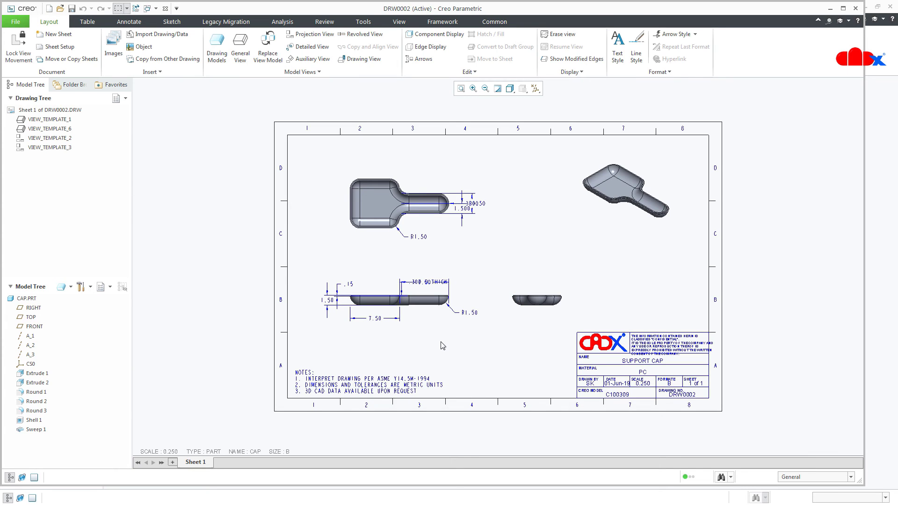